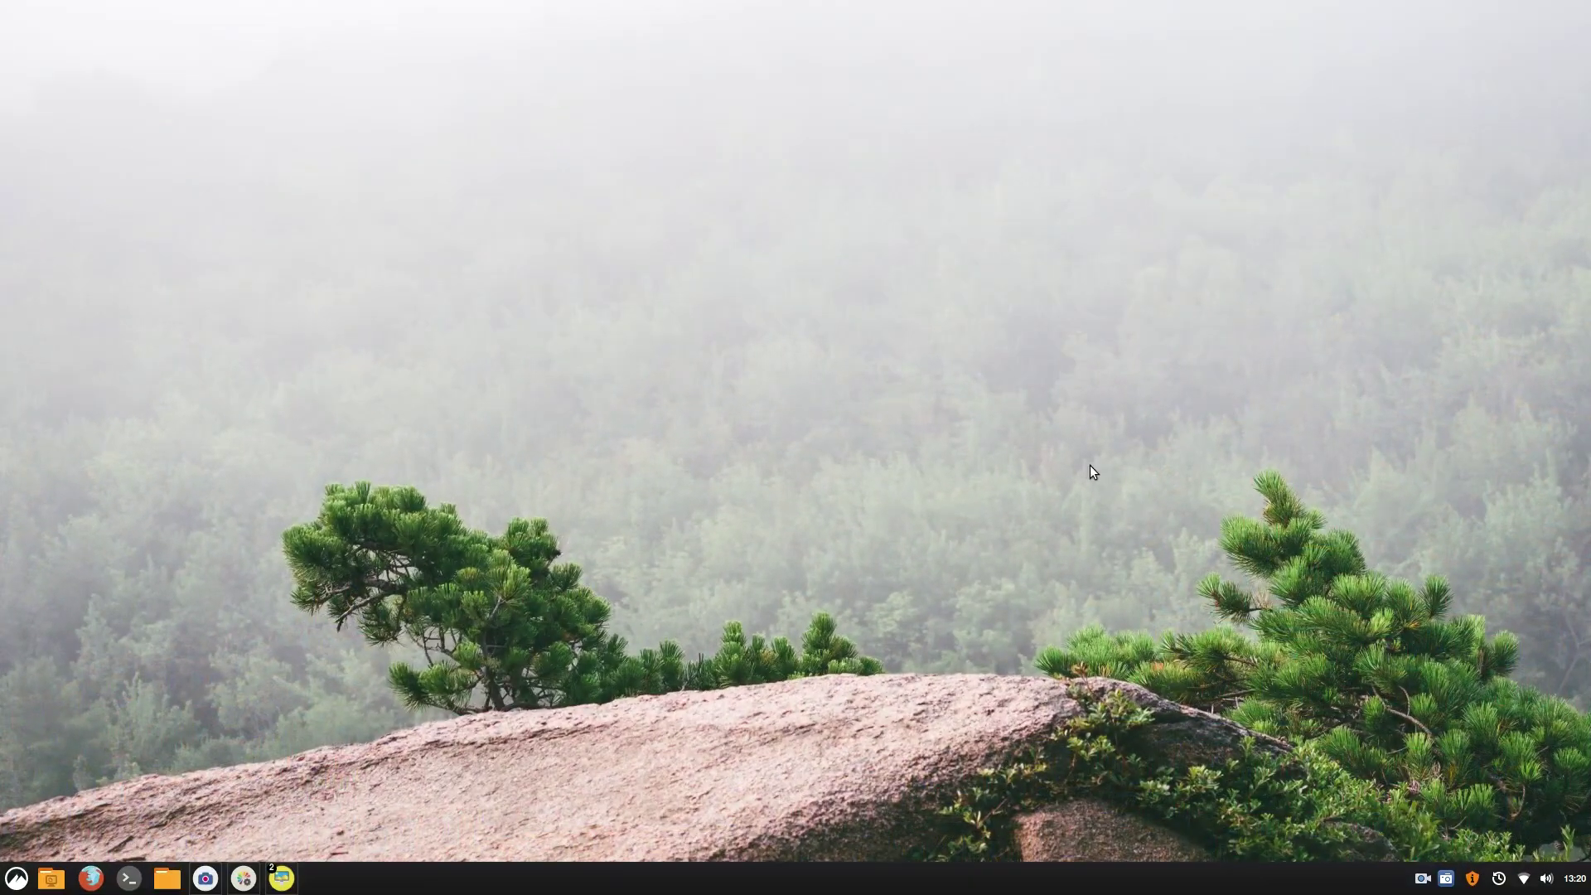
Preview the application menu in the dark theme and move the Home folder window across the desktop
key(super)
key(super)
drag(849, 187, 1281, 127)
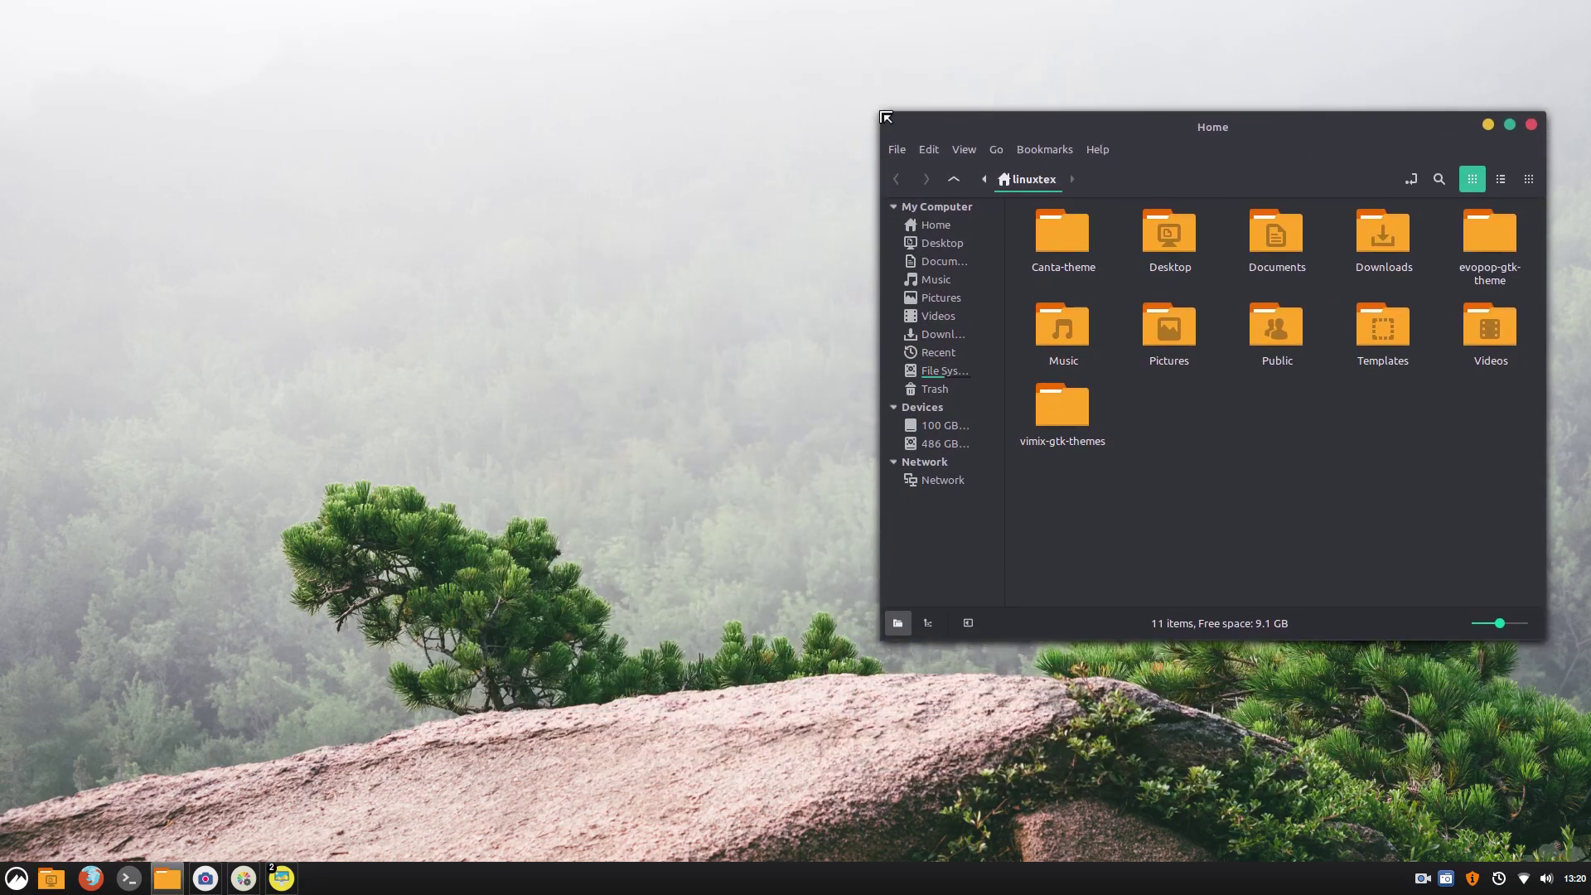
drag(886, 117, 985, 195)
key(super)
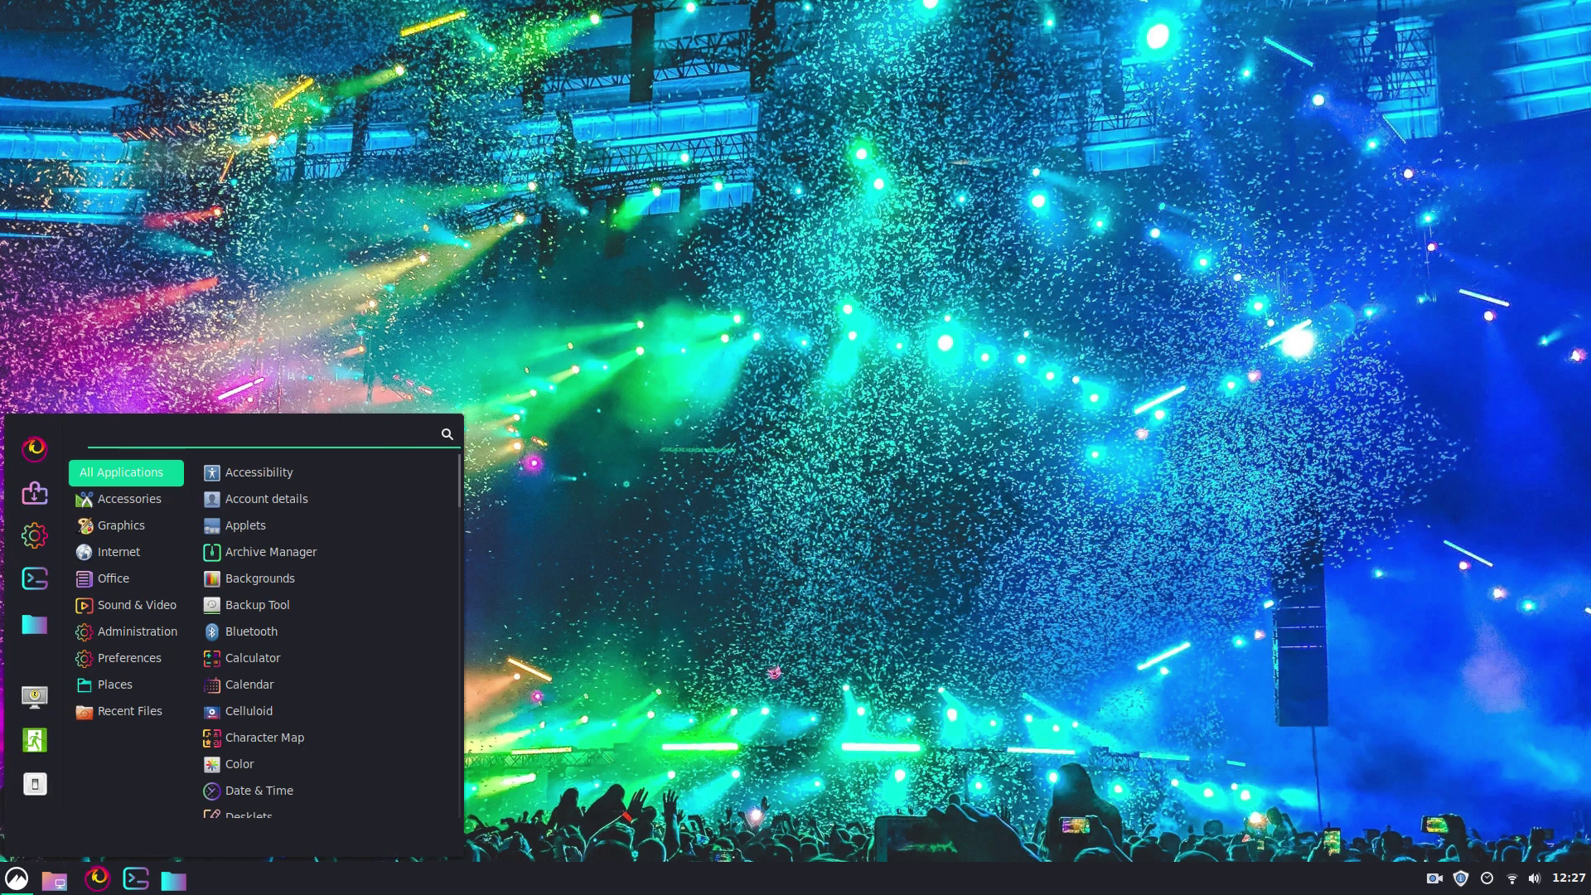
Preview the application menu over the concert wallpaper and move the Home folder window aside
key(super)
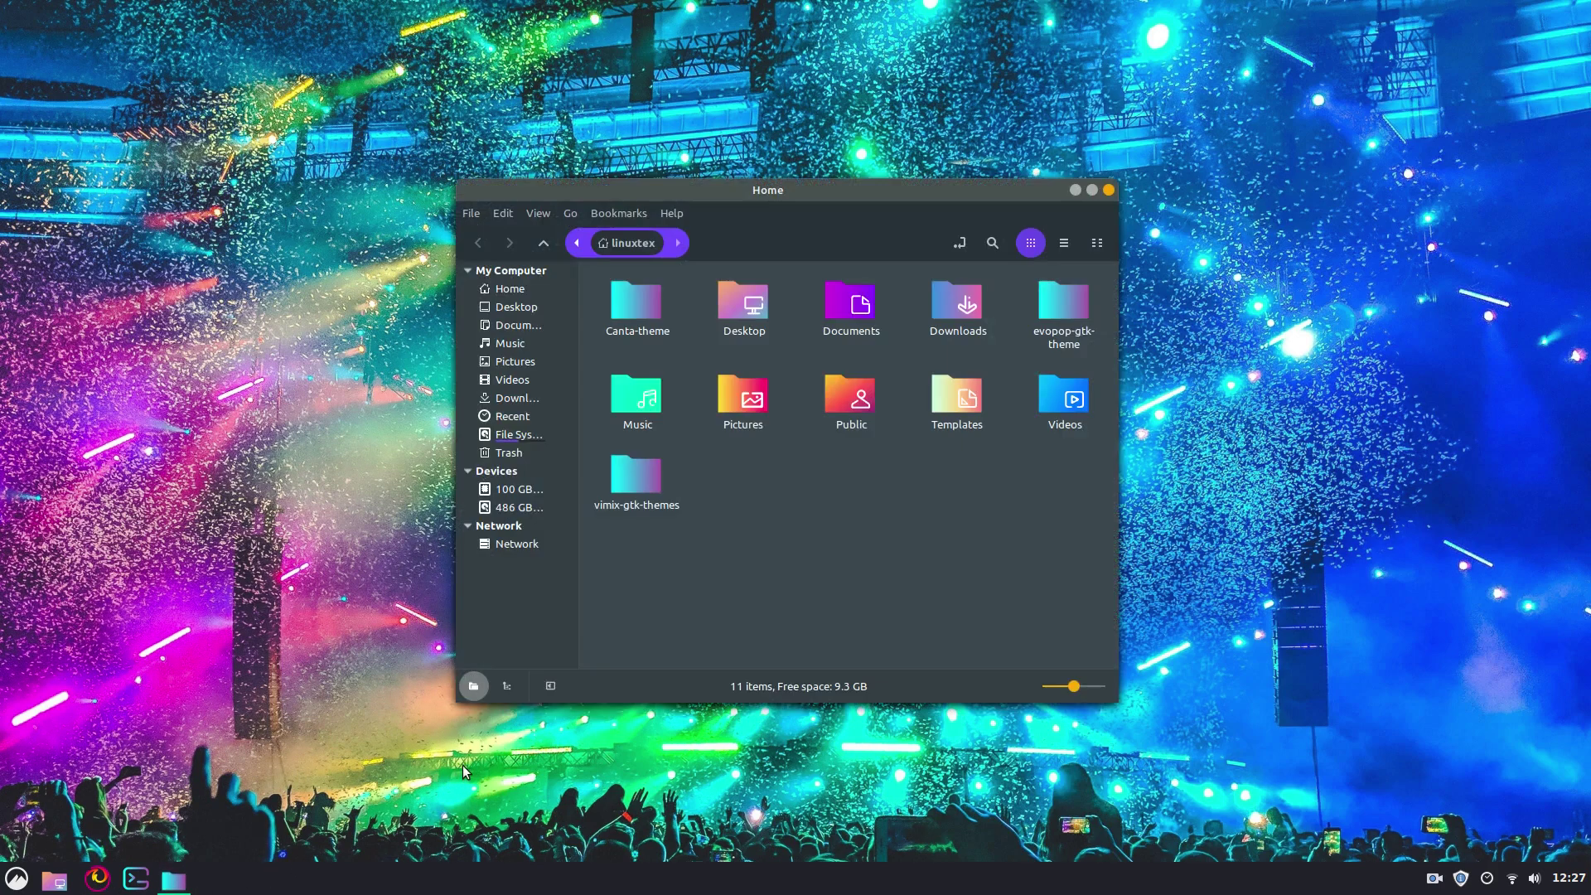
key(super)
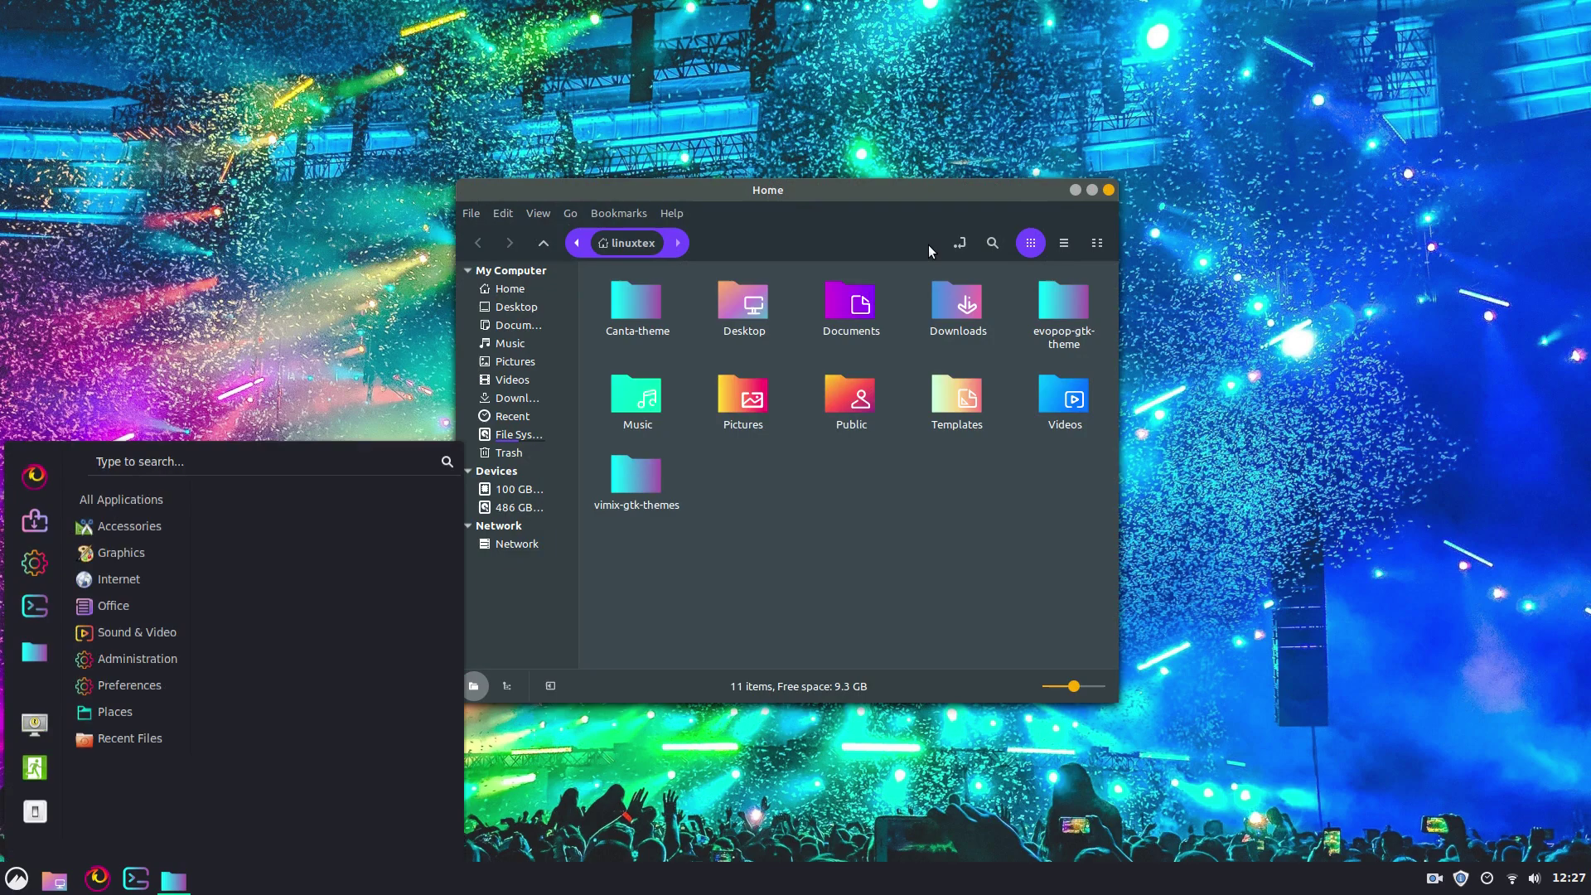
key(super)
drag(854, 183, 1197, 256)
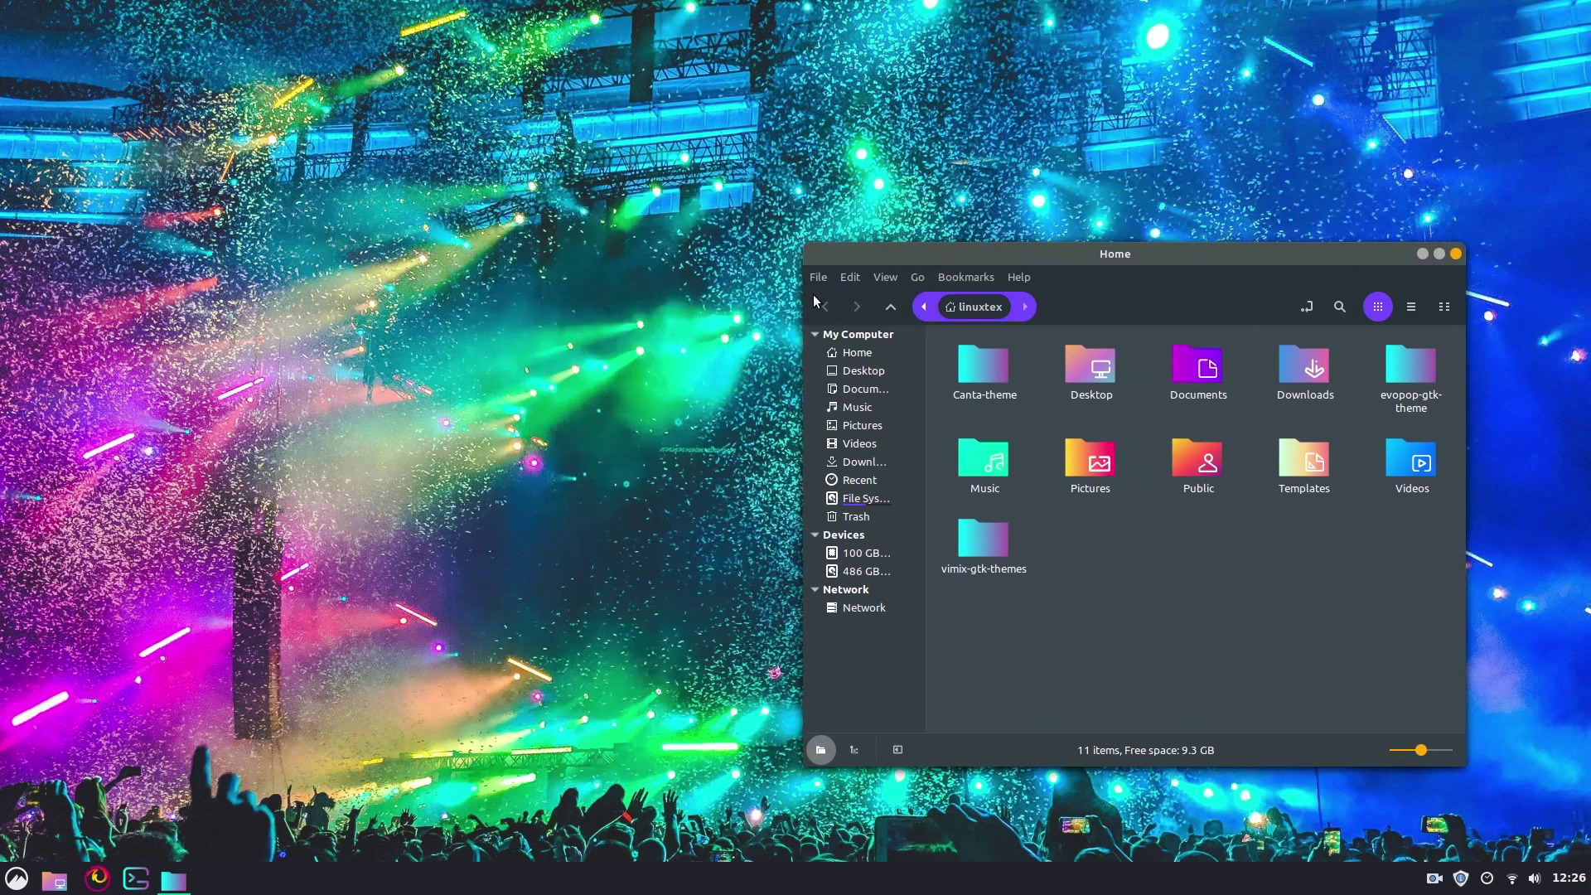
Look at the Home window's Edit menu and show the folder contents in list view
click(849, 278)
click(849, 278)
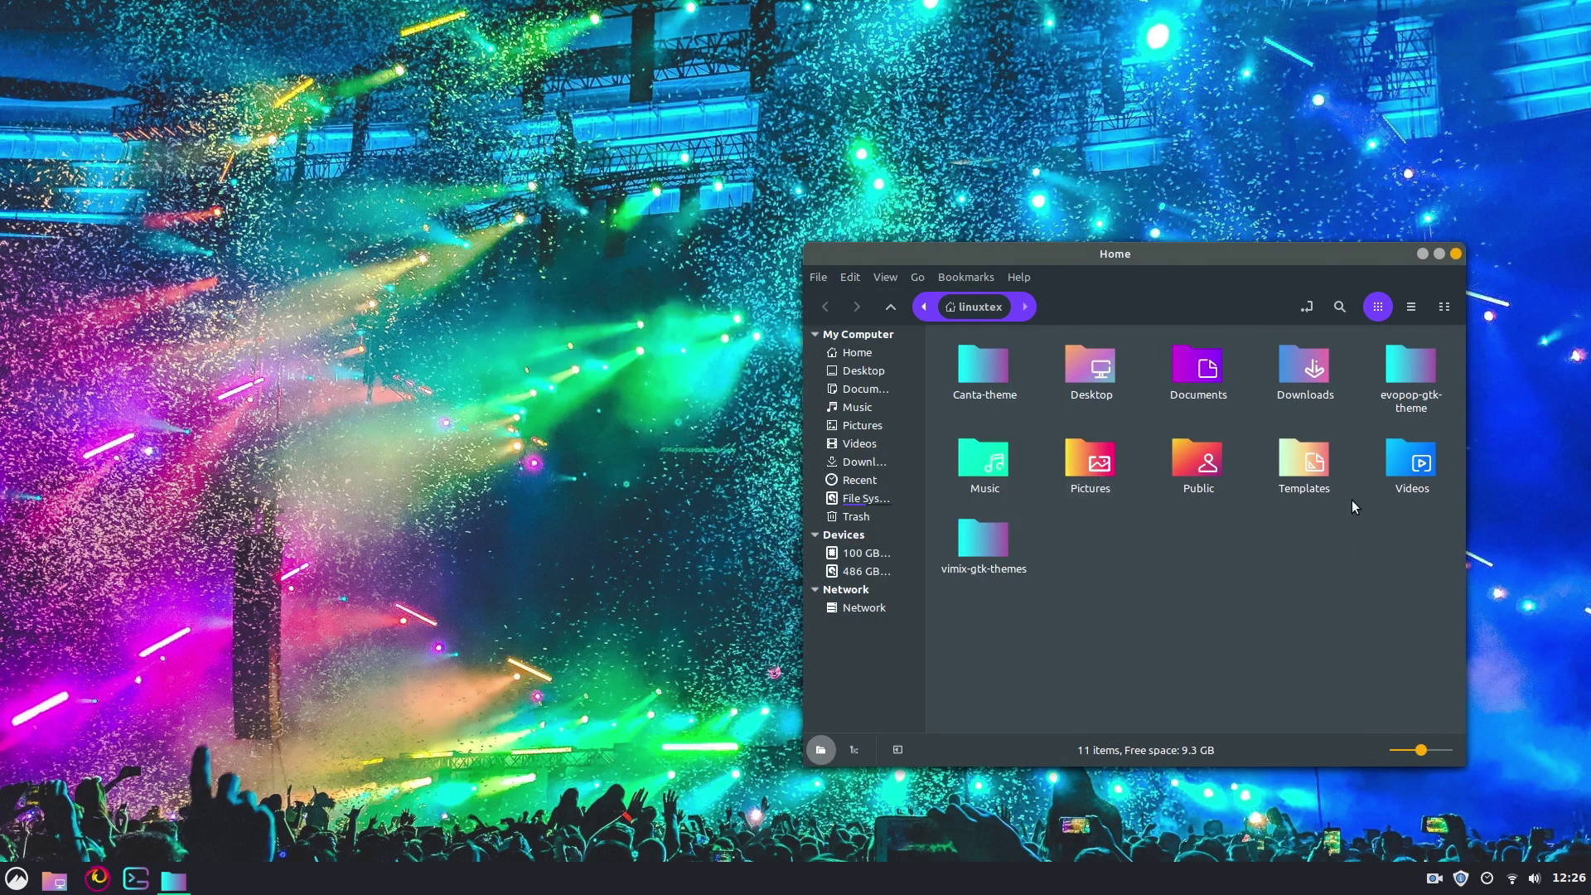
click(1411, 307)
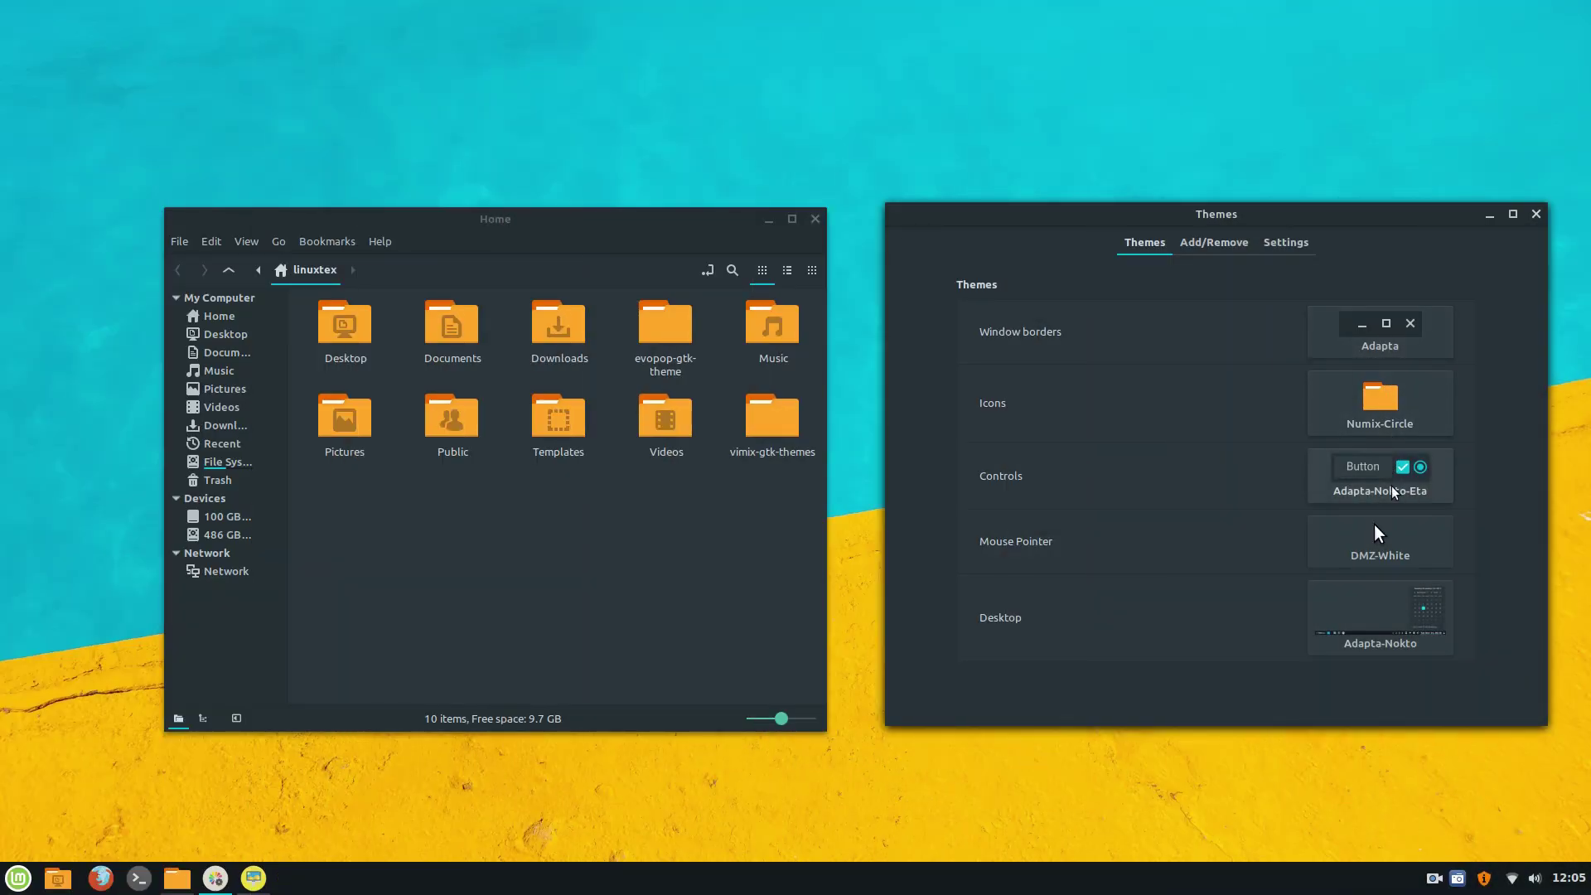
Set both the controls theme and the desktop theme to Adapta
click(1375, 522)
click(1127, 62)
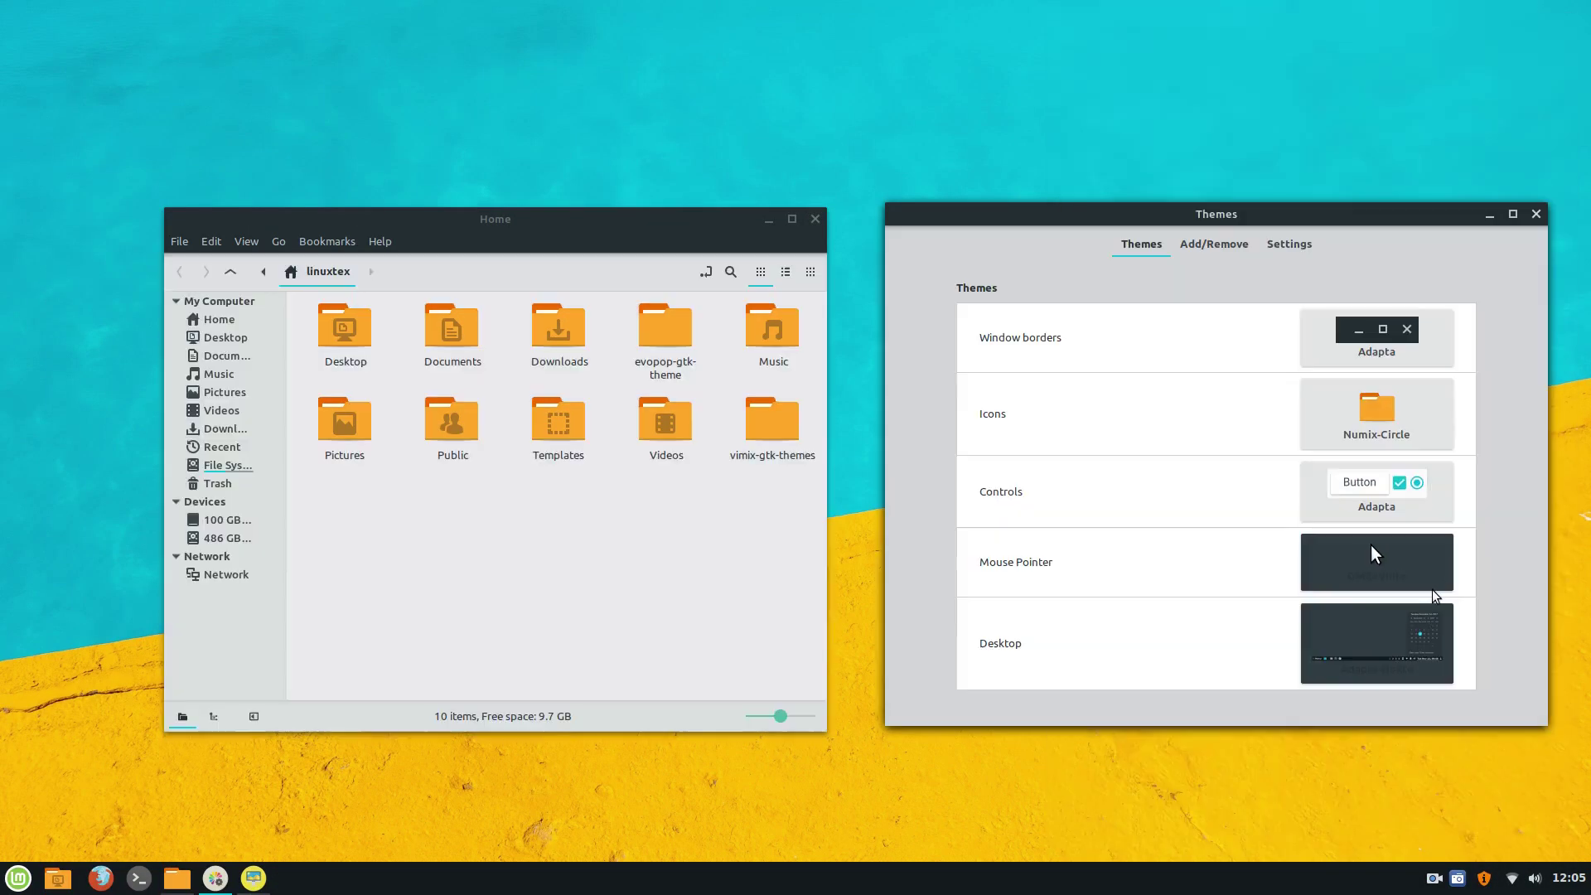
click(1436, 586)
click(1376, 643)
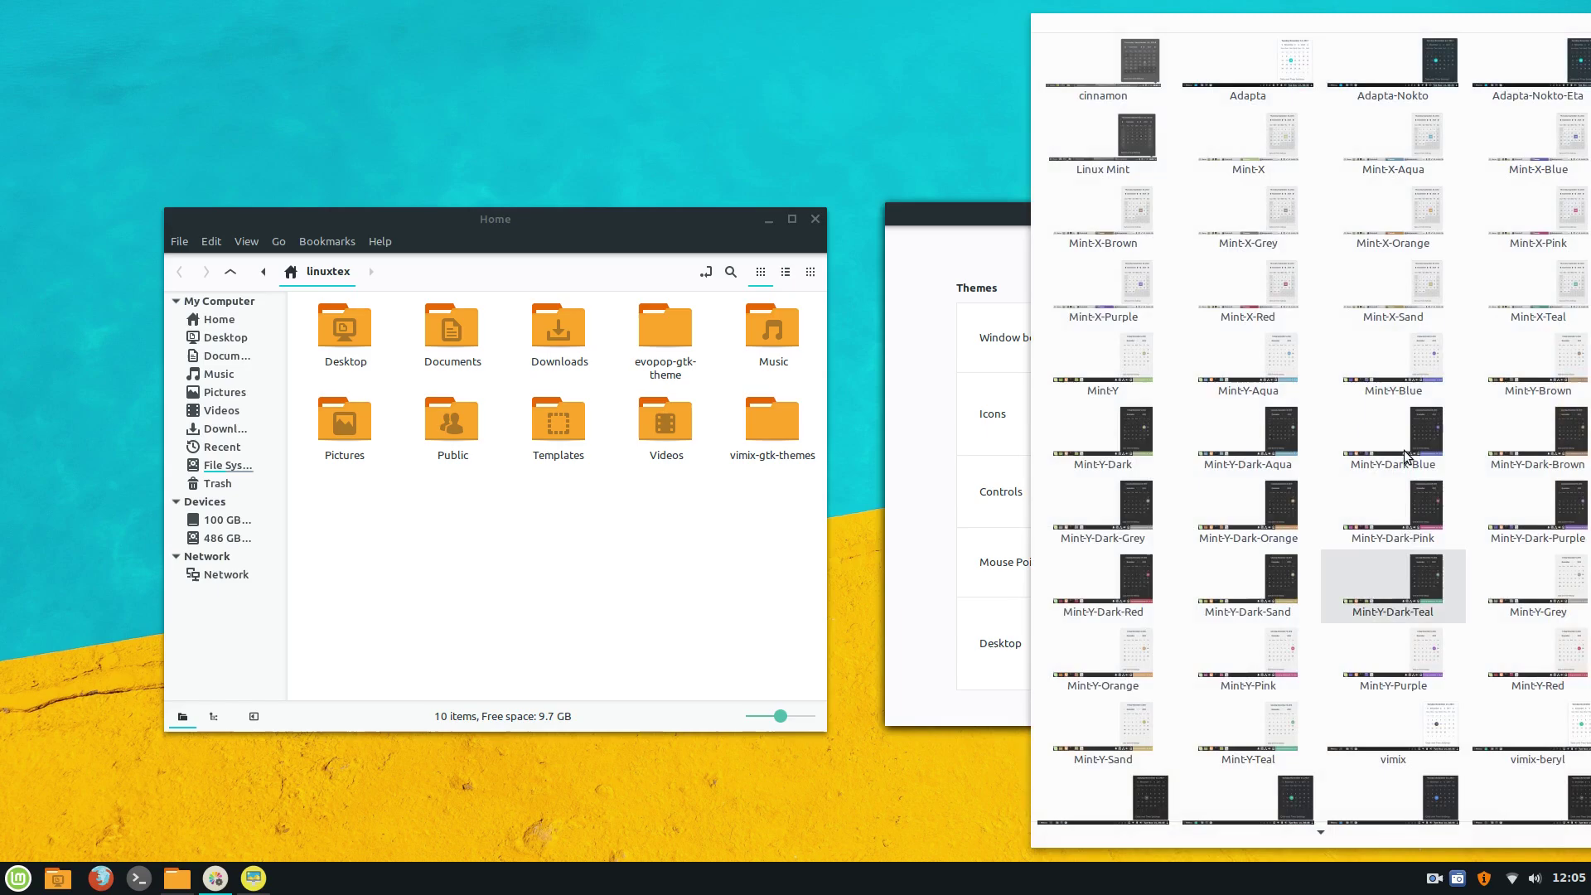
click(1296, 66)
Preview the application menu and the panel calendar in the Adapta desktop theme
click(8, 884)
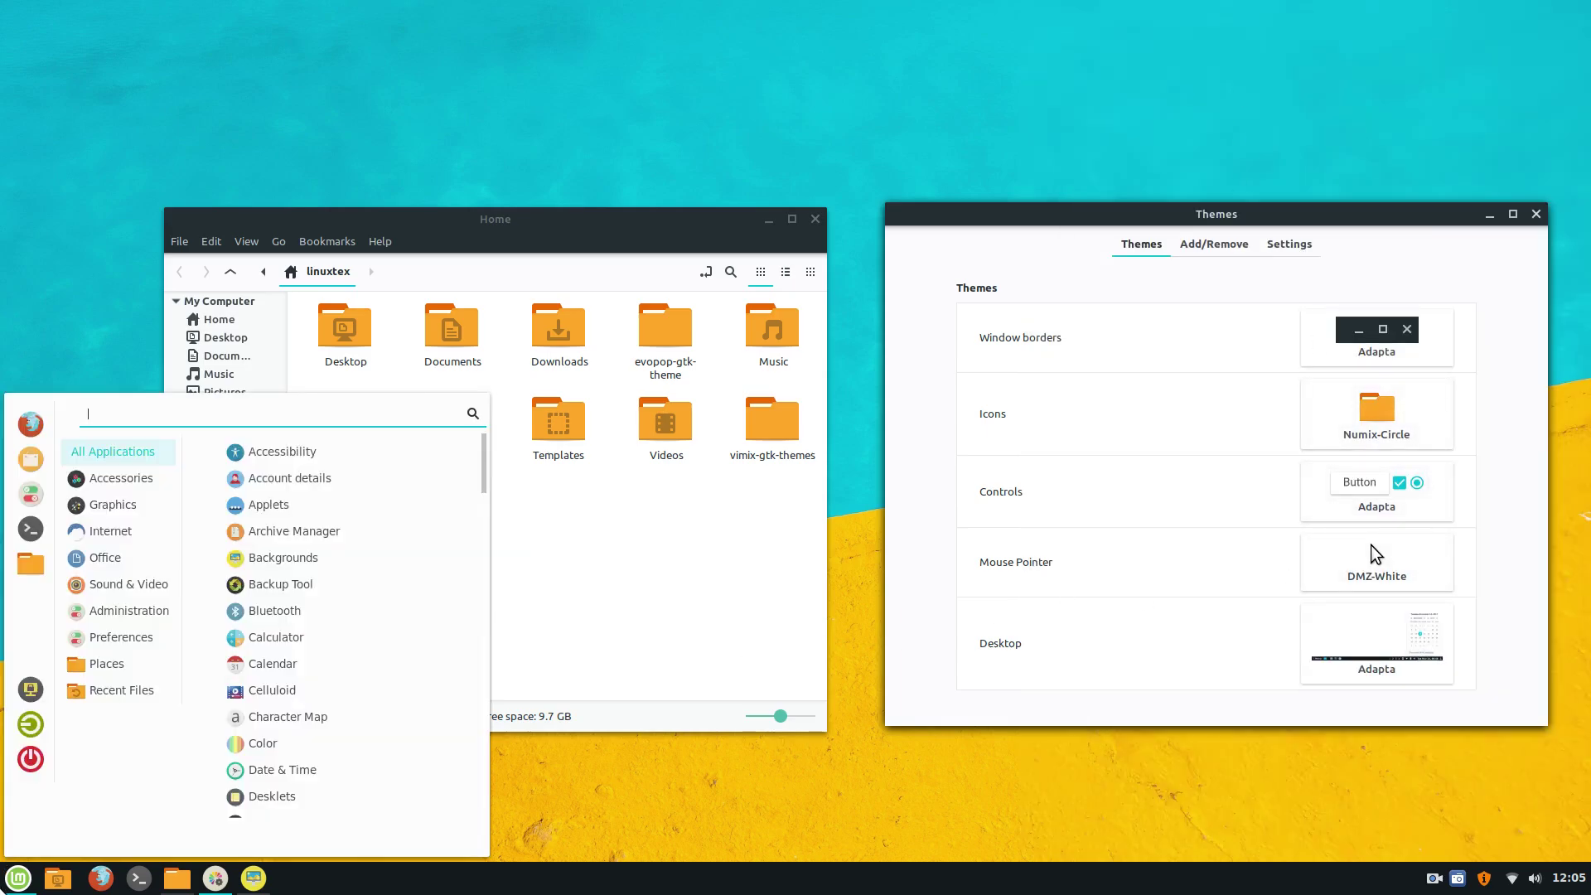
click(14, 883)
click(1536, 880)
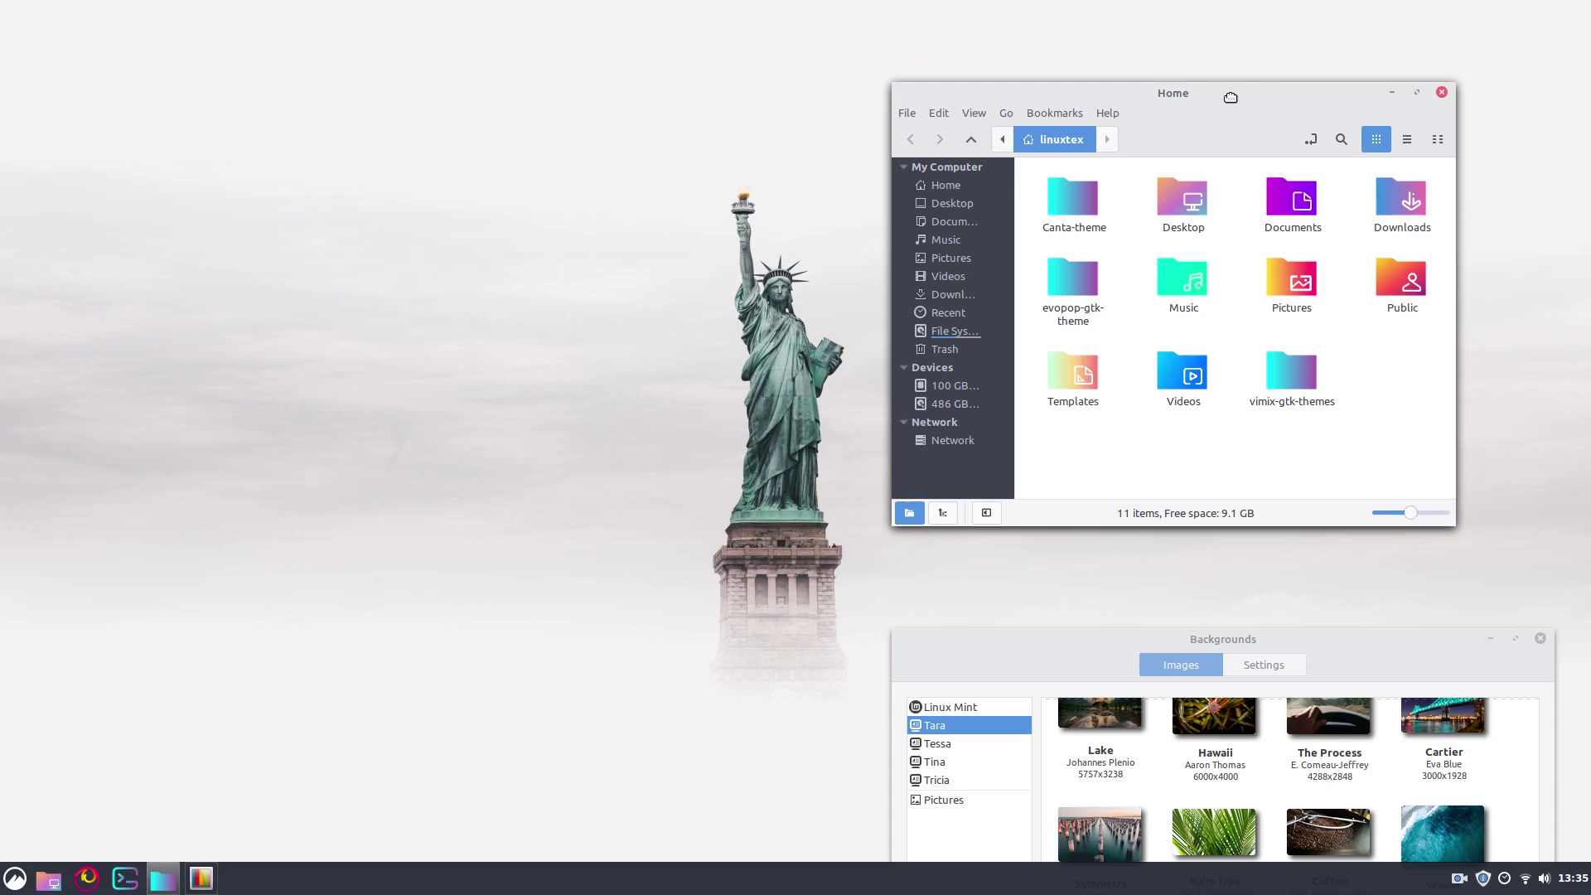
Rearrange the Home and Backgrounds windows so both are fully visible, and preview the application menu
drag(1285, 95, 464, 56)
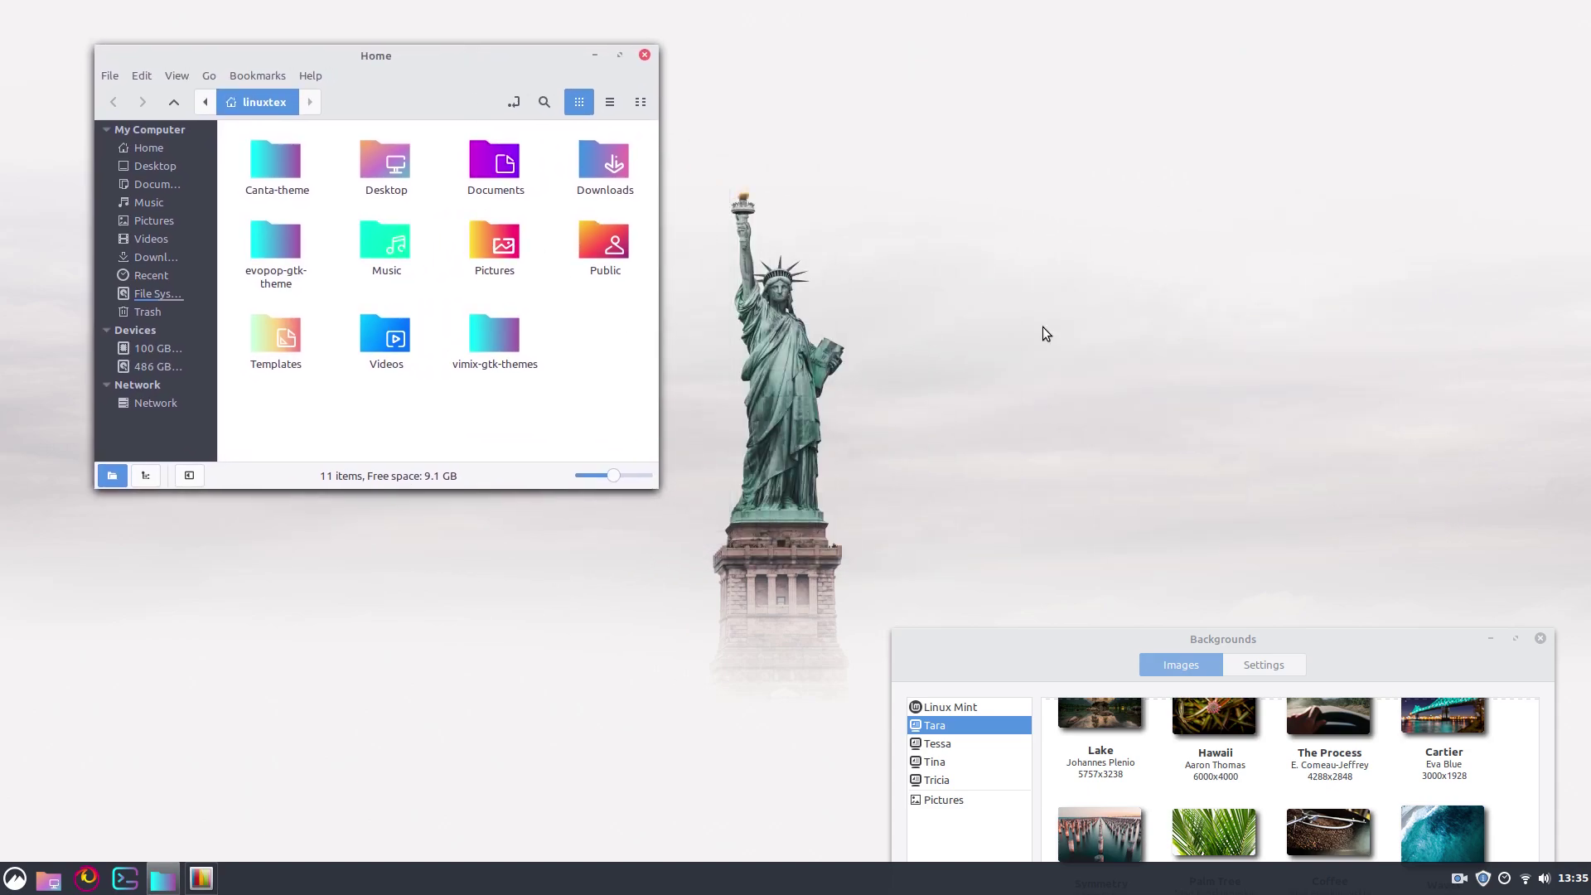
key(super)
key(super)
drag(1305, 641, 1336, 274)
key(super)
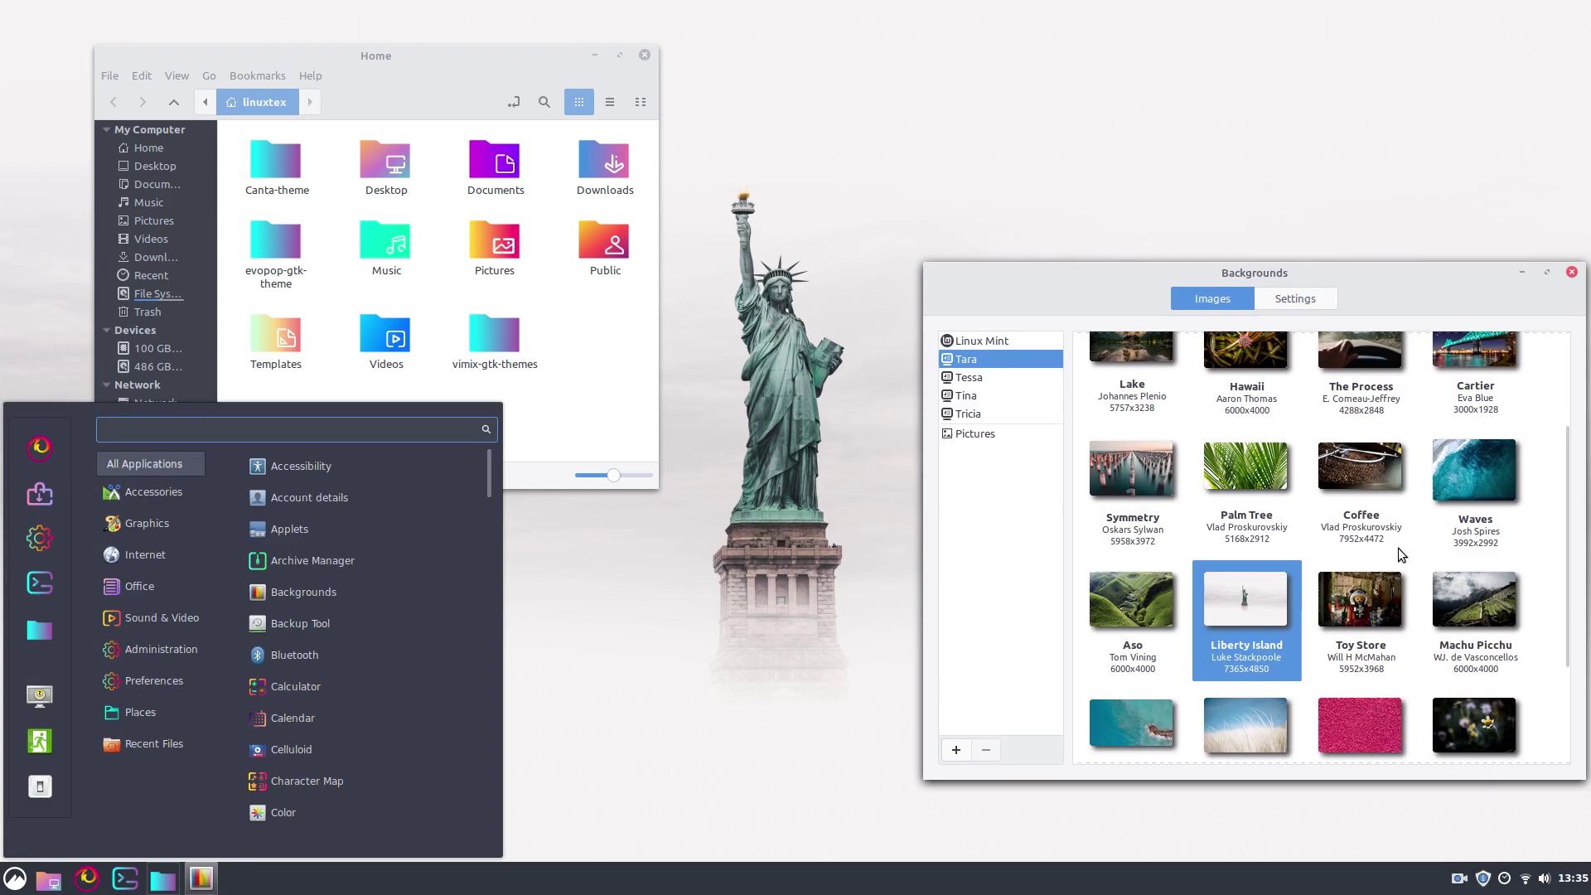
key(super)
key(super)
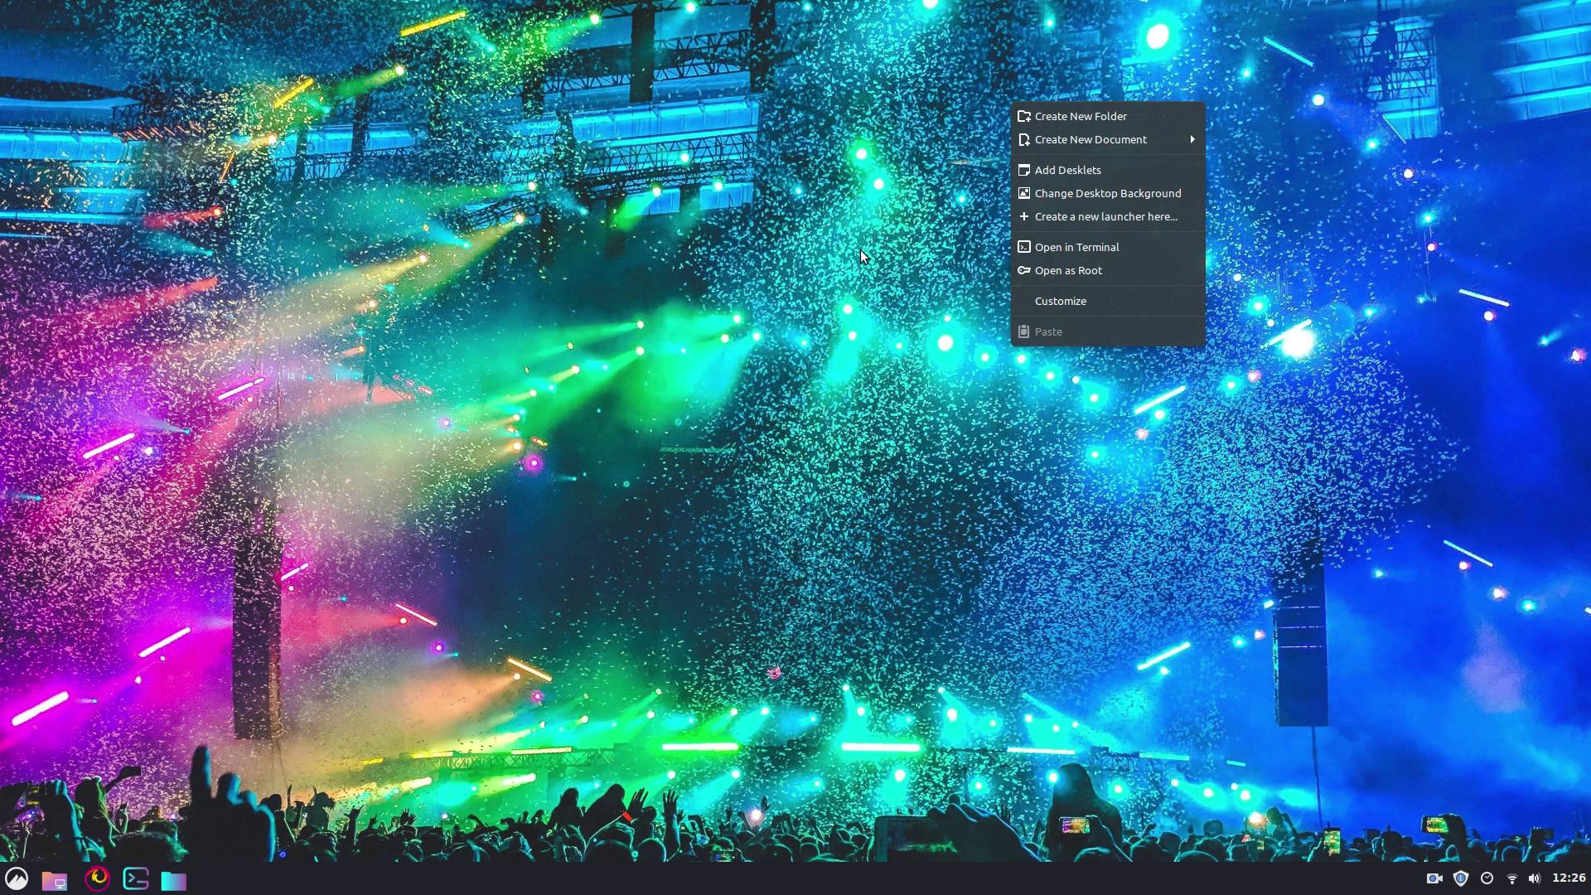
Dismiss the desktop context menu and preview the application menu
click(858, 254)
key(super)
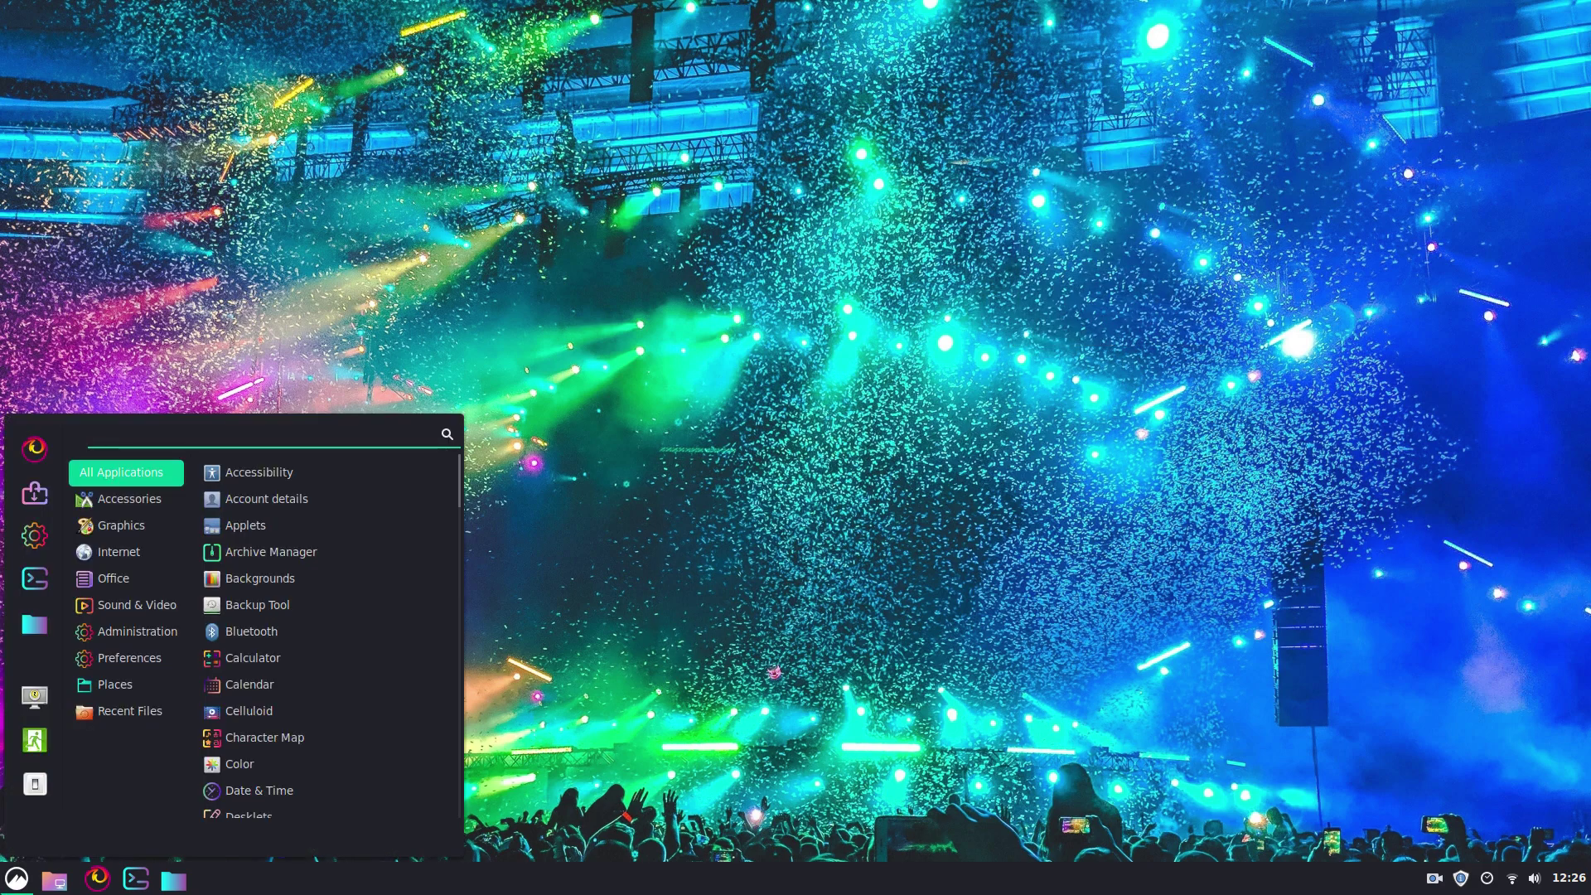
click(16, 880)
click(16, 879)
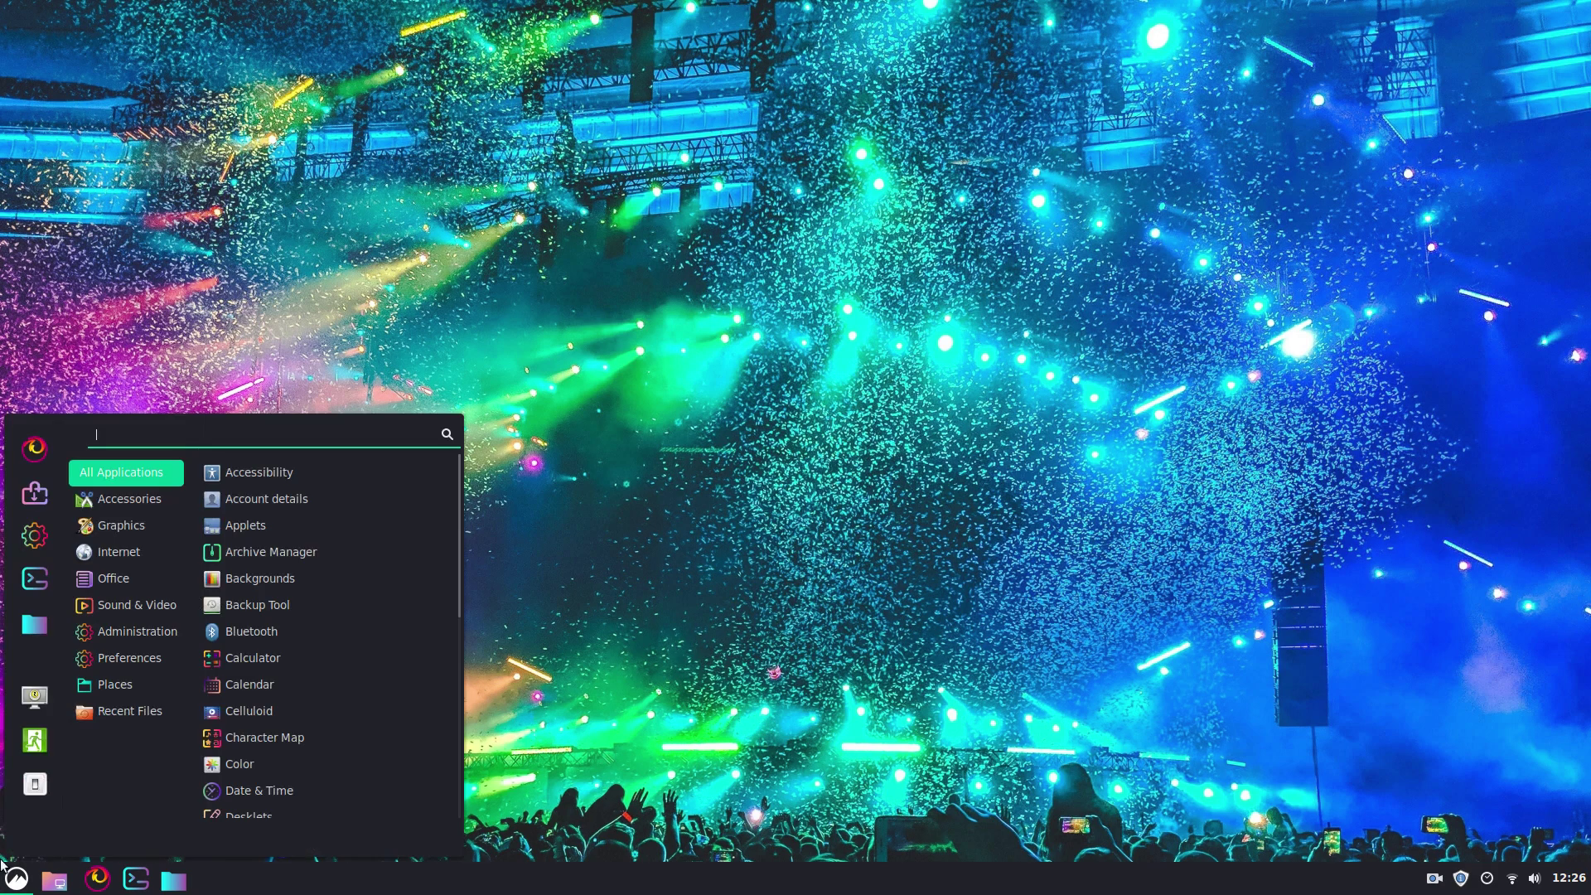
click(38, 496)
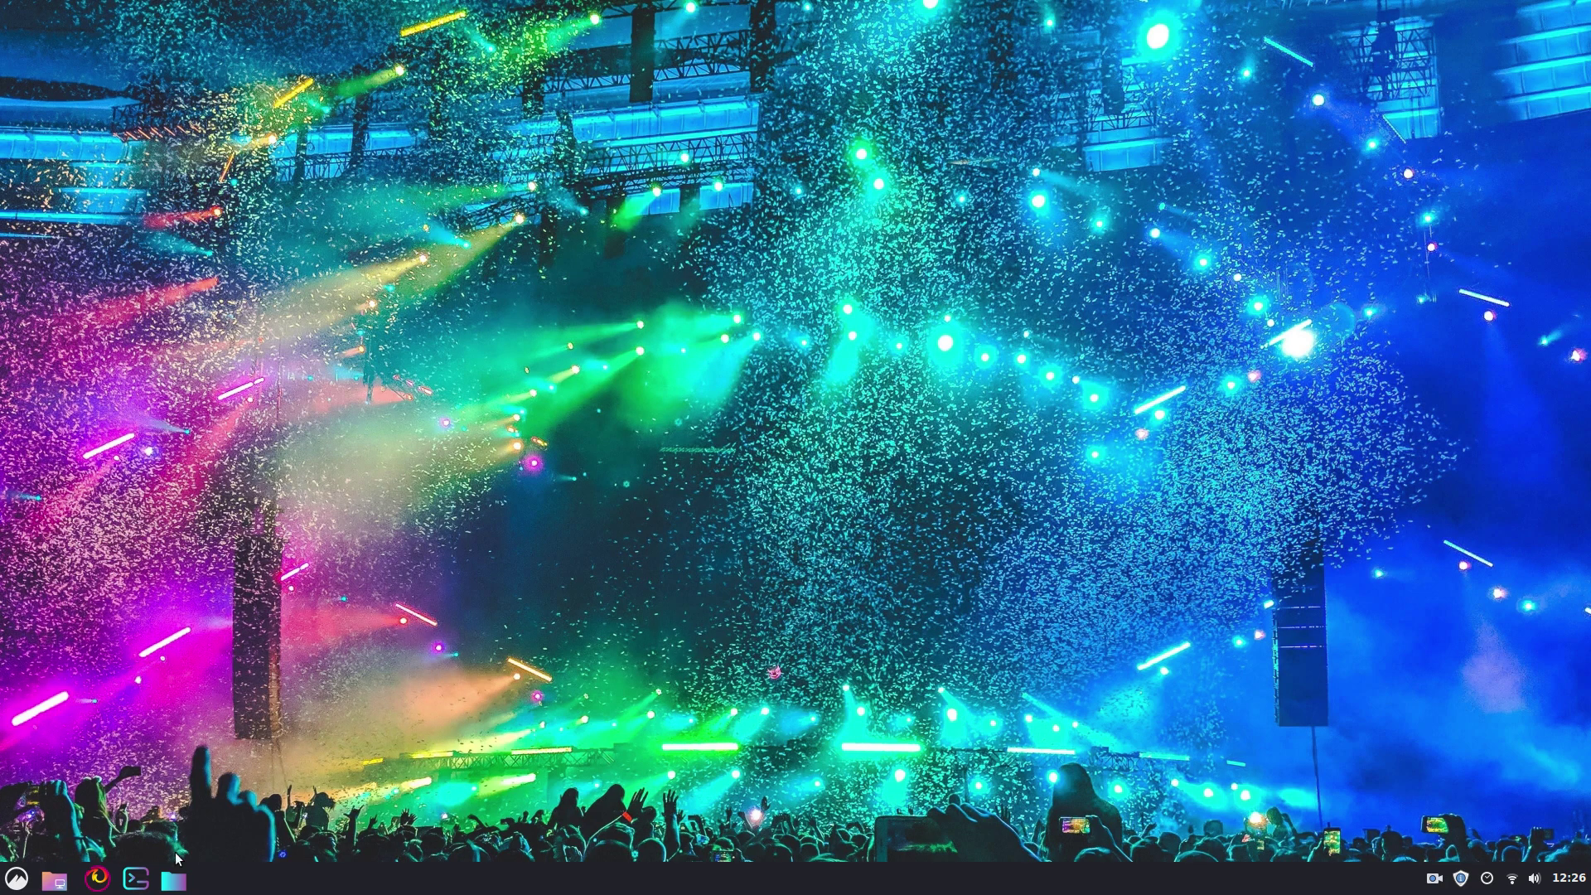
Open the Home folder window, move it aside and look at its Edit menu
click(185, 887)
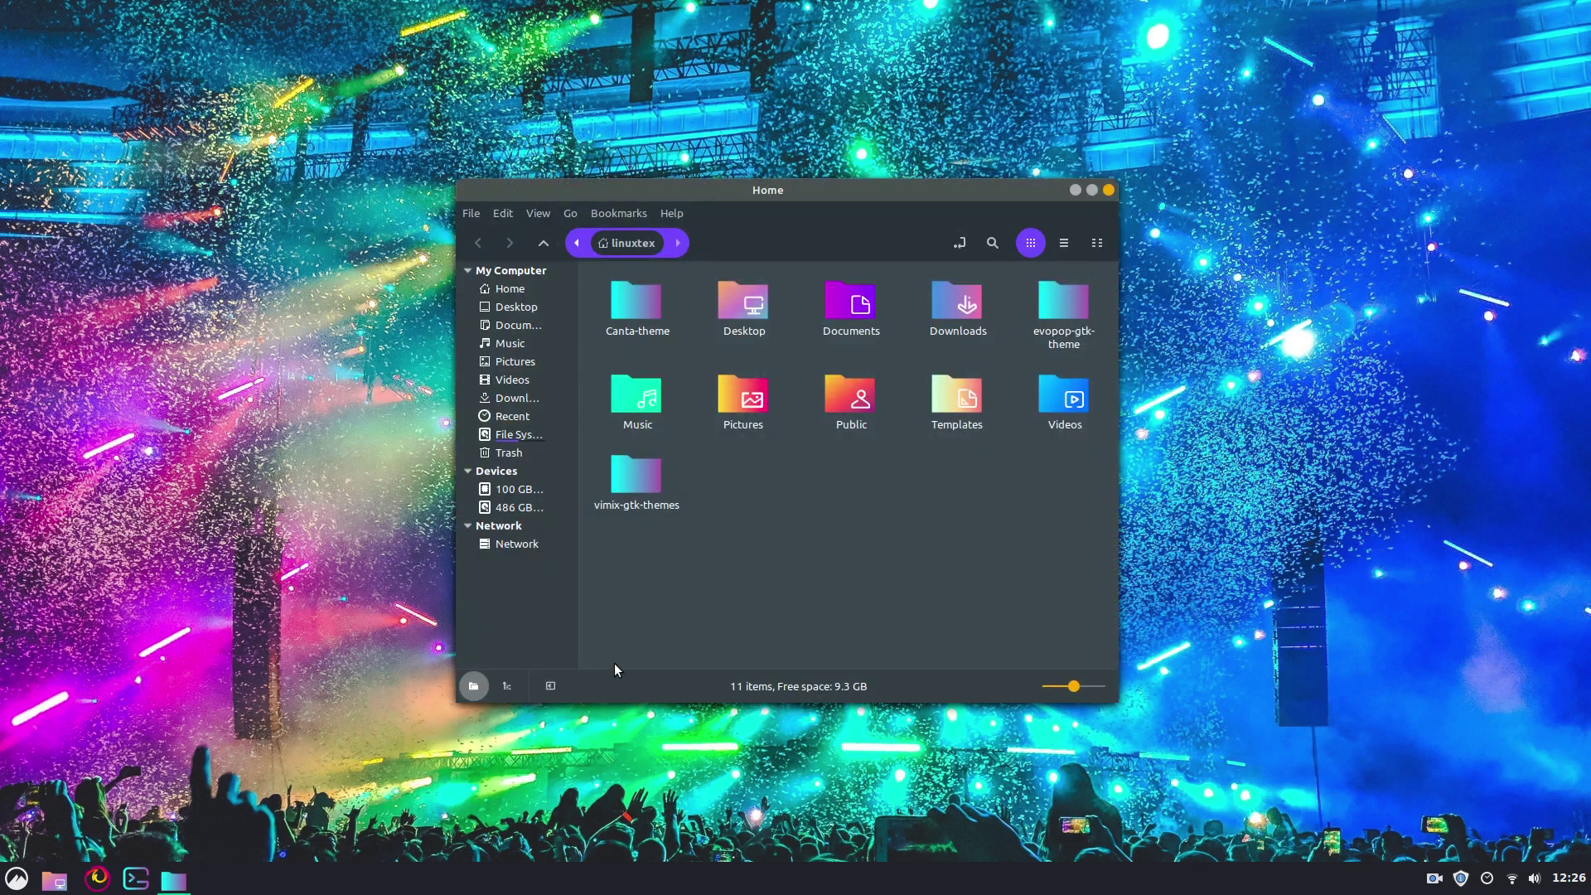
drag(854, 193, 1201, 257)
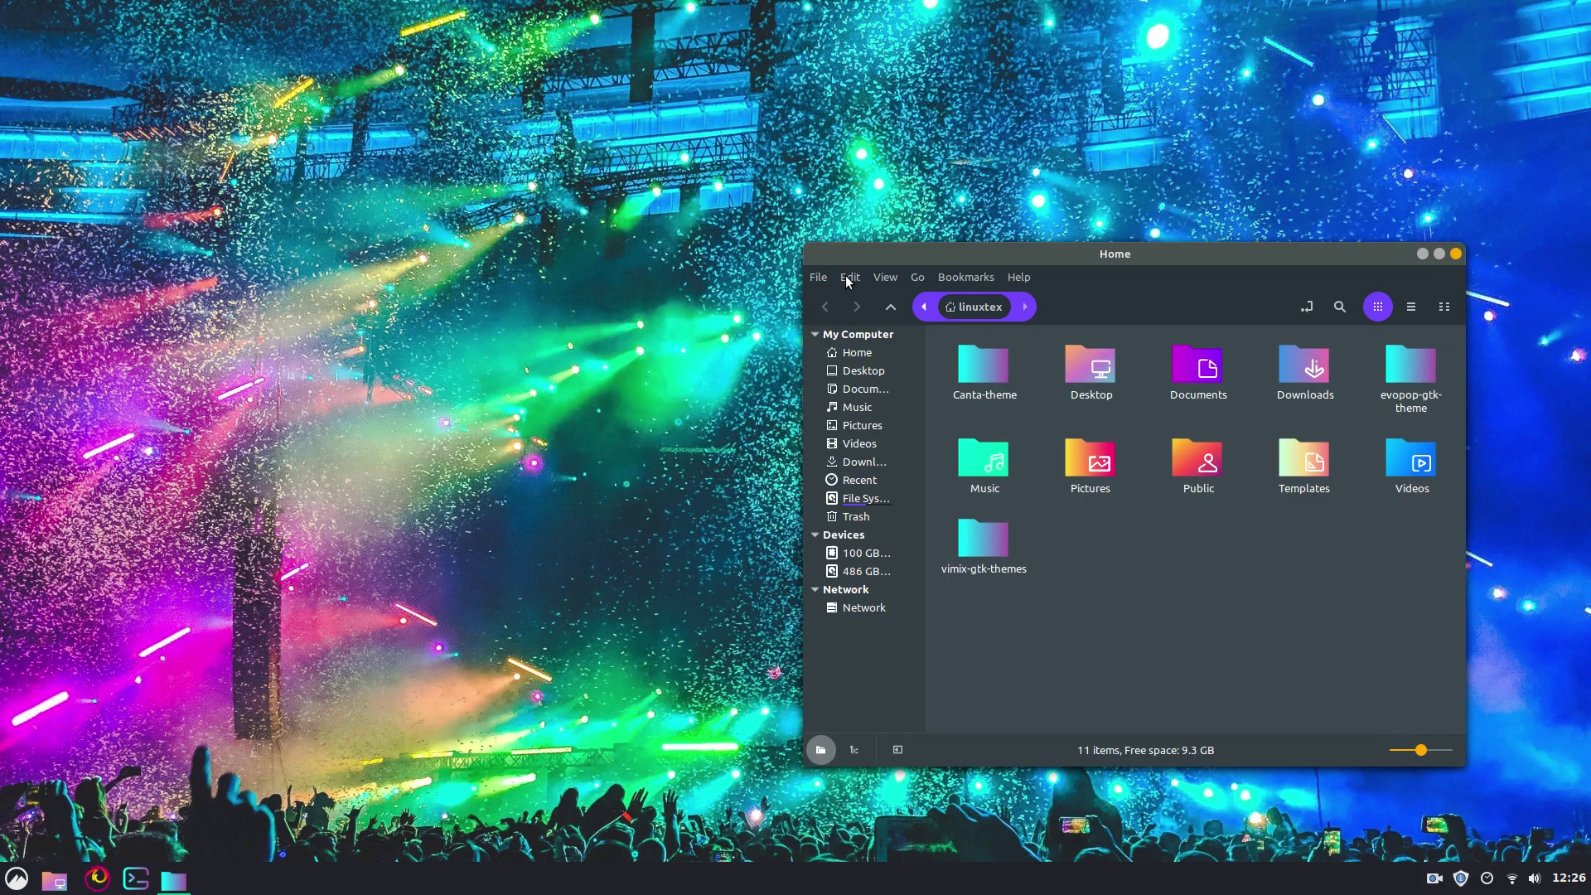
click(850, 278)
click(1242, 544)
Display the Home folder in list view and compact view, and return it to icon view
click(1410, 307)
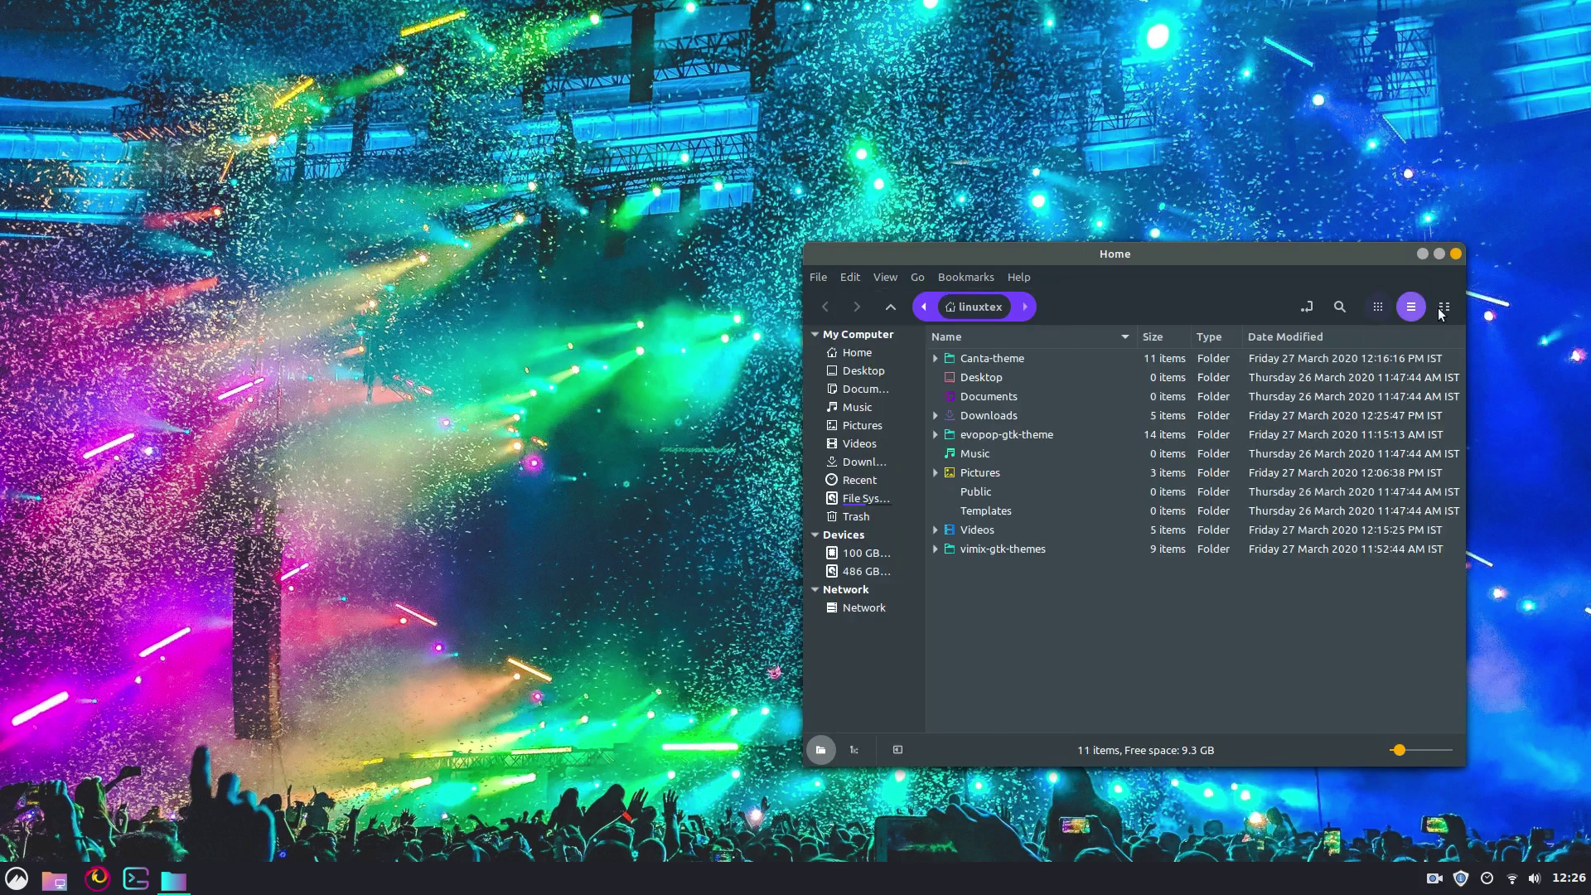
click(1444, 306)
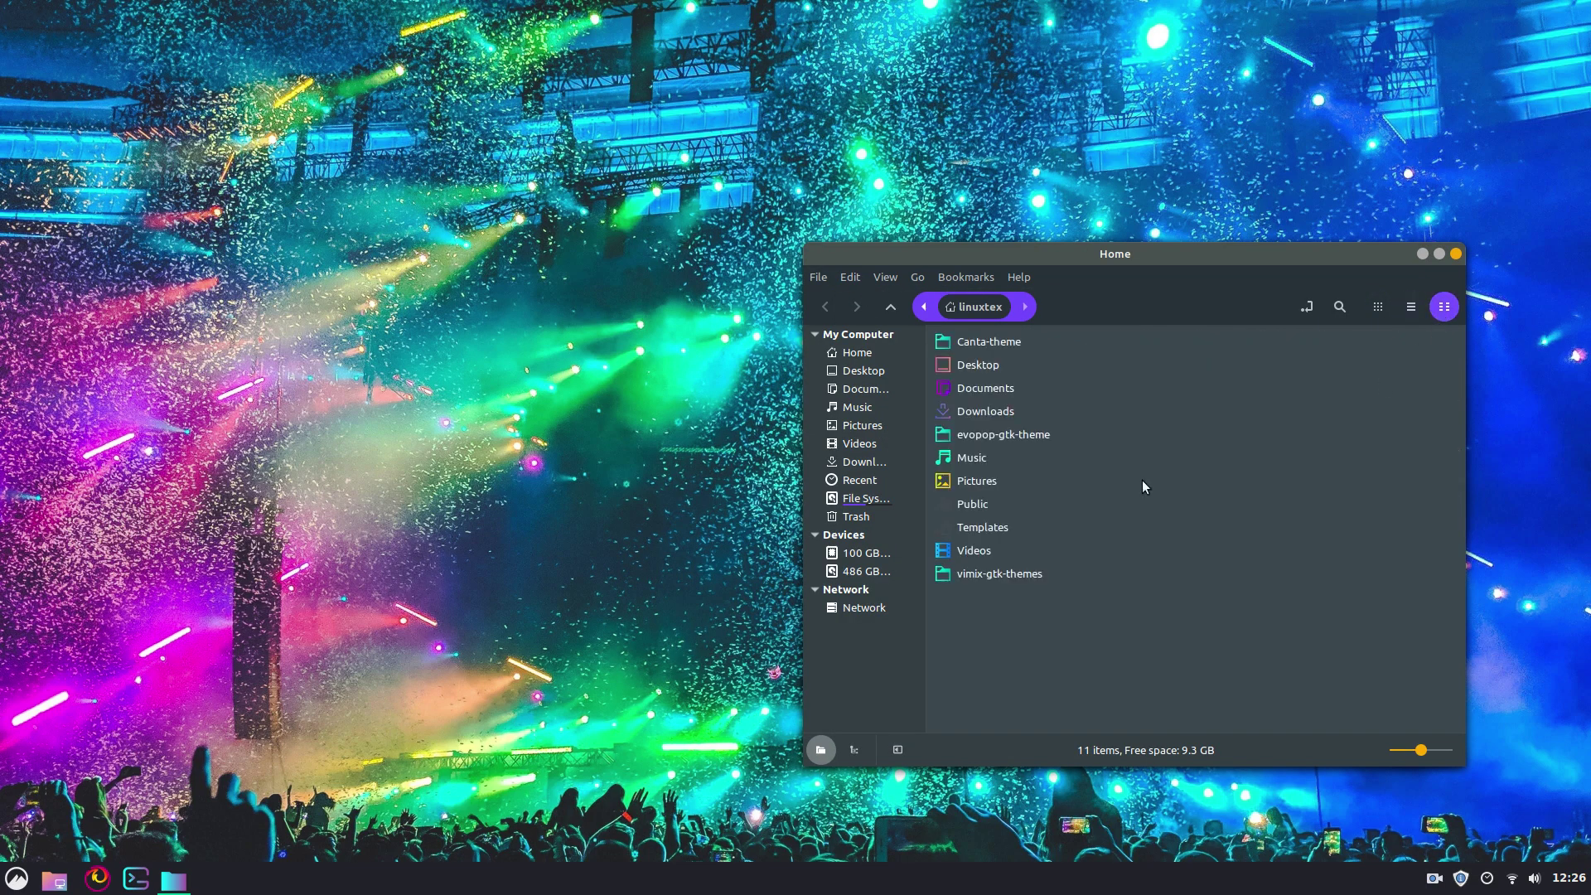
click(1379, 308)
double_click(1196, 367)
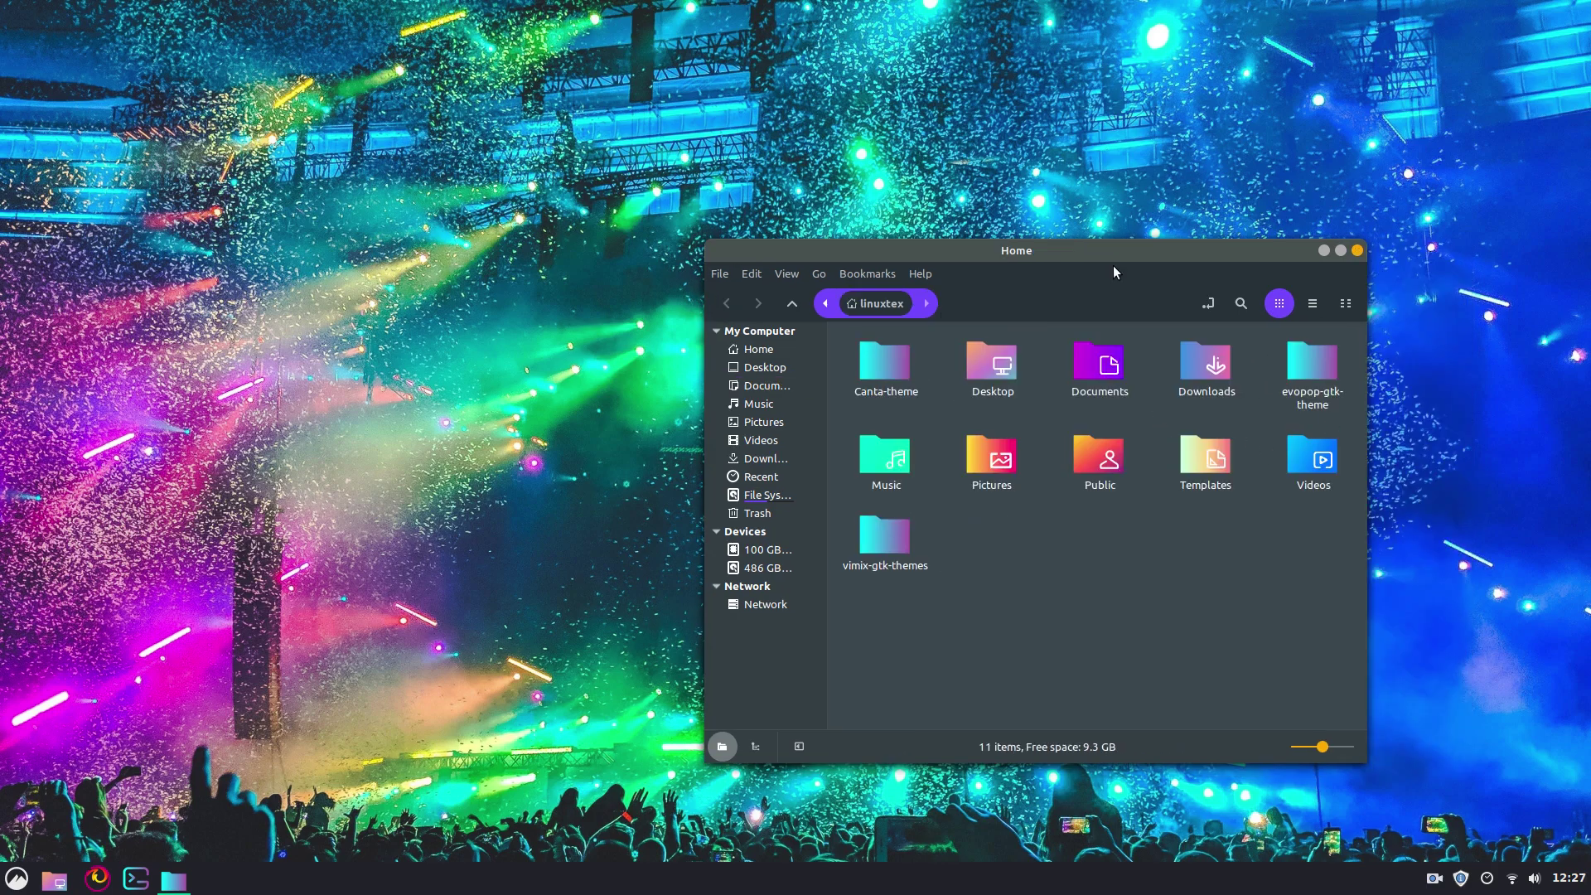
Preview the application menu beside the Home folder window and close the window
key(super)
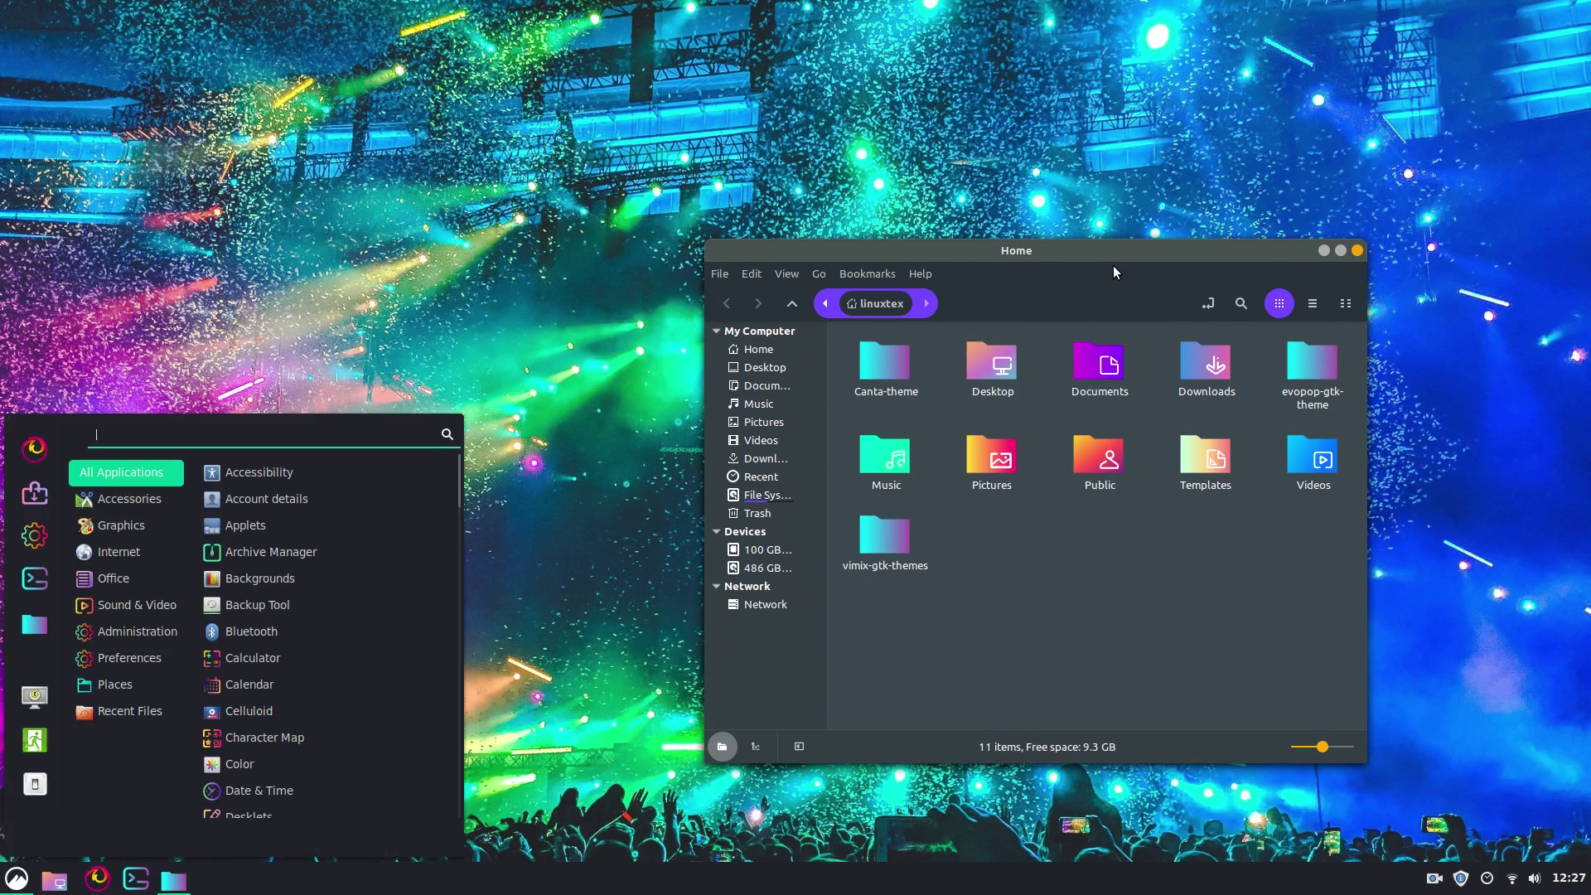
key(super)
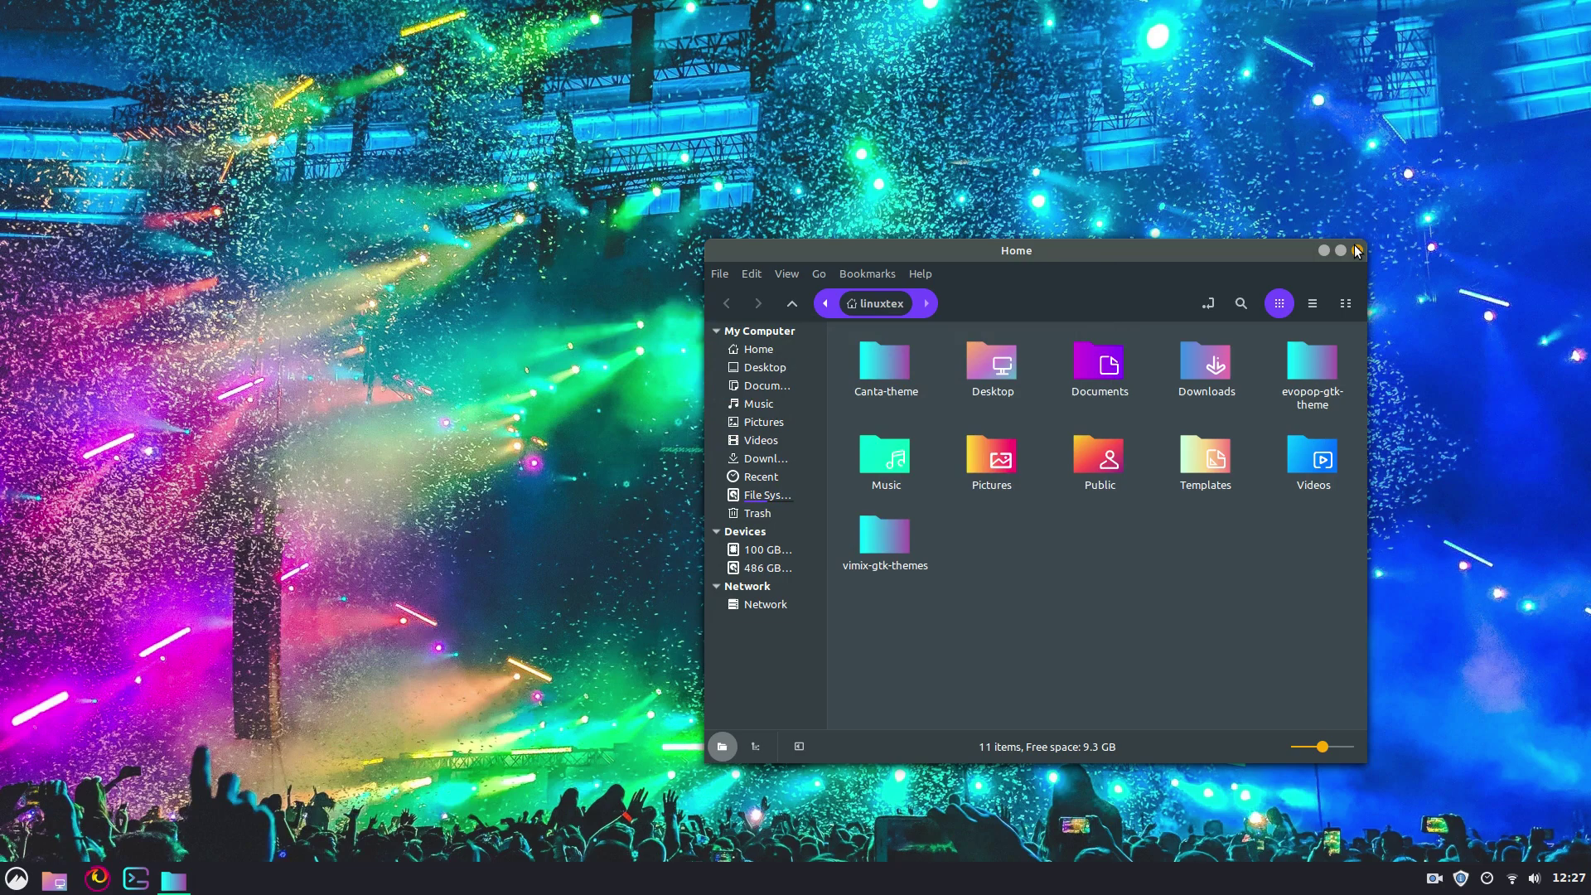
click(1356, 250)
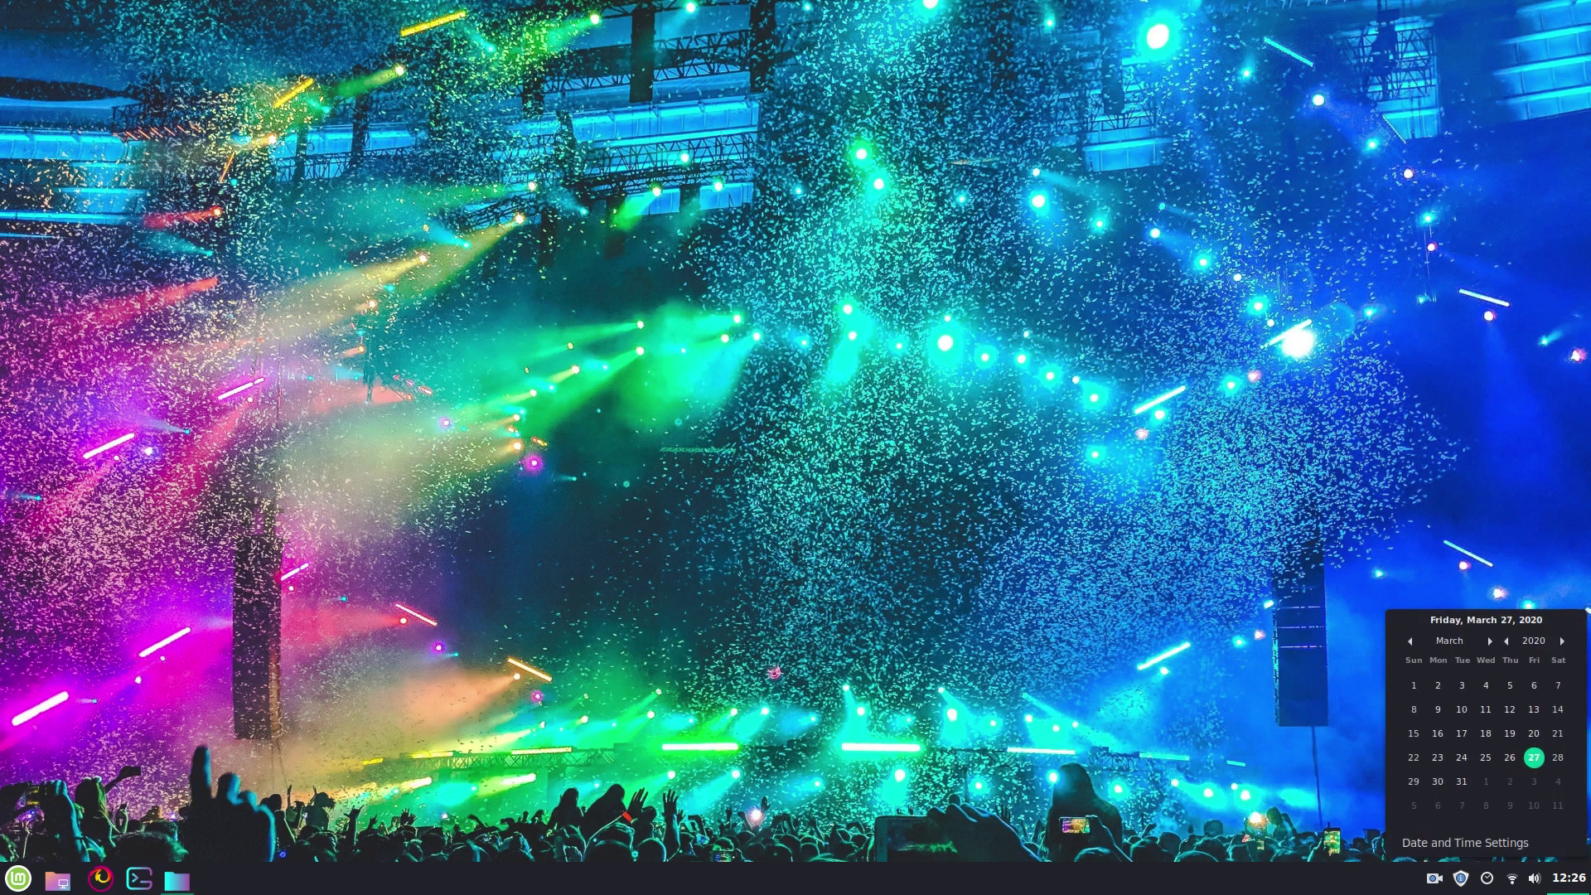
Close the panel calendar and check the application menu with its Linux Mint logo icon
click(1569, 882)
click(18, 880)
click(18, 880)
Configure the panel's Menu applet to use the cinnamon-symbolic icon from the Linux Mint category
right_click(18, 880)
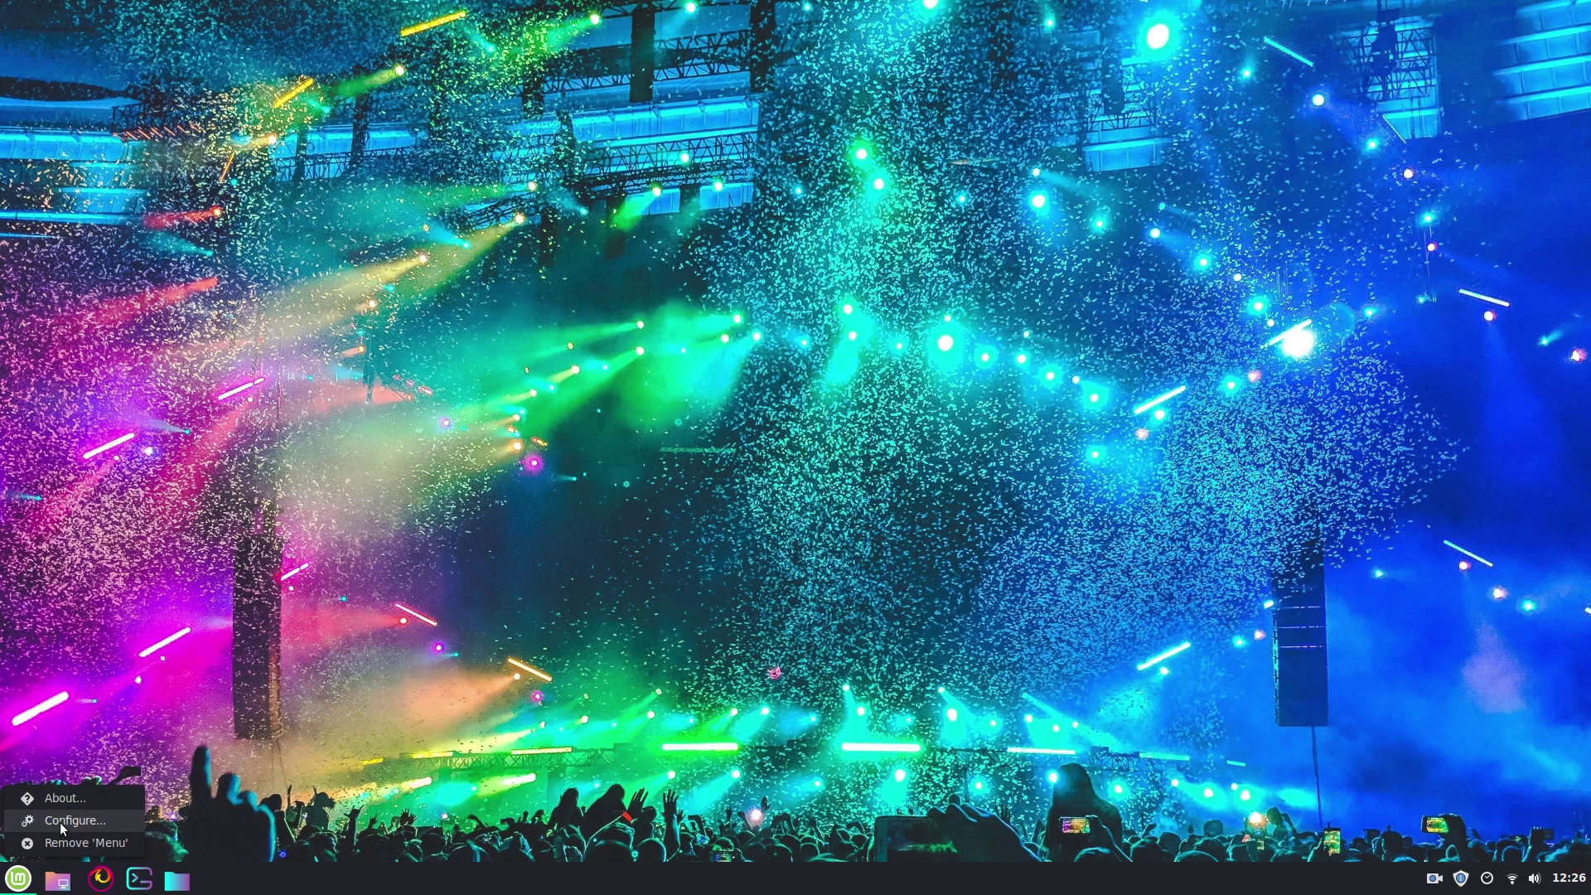
click(62, 823)
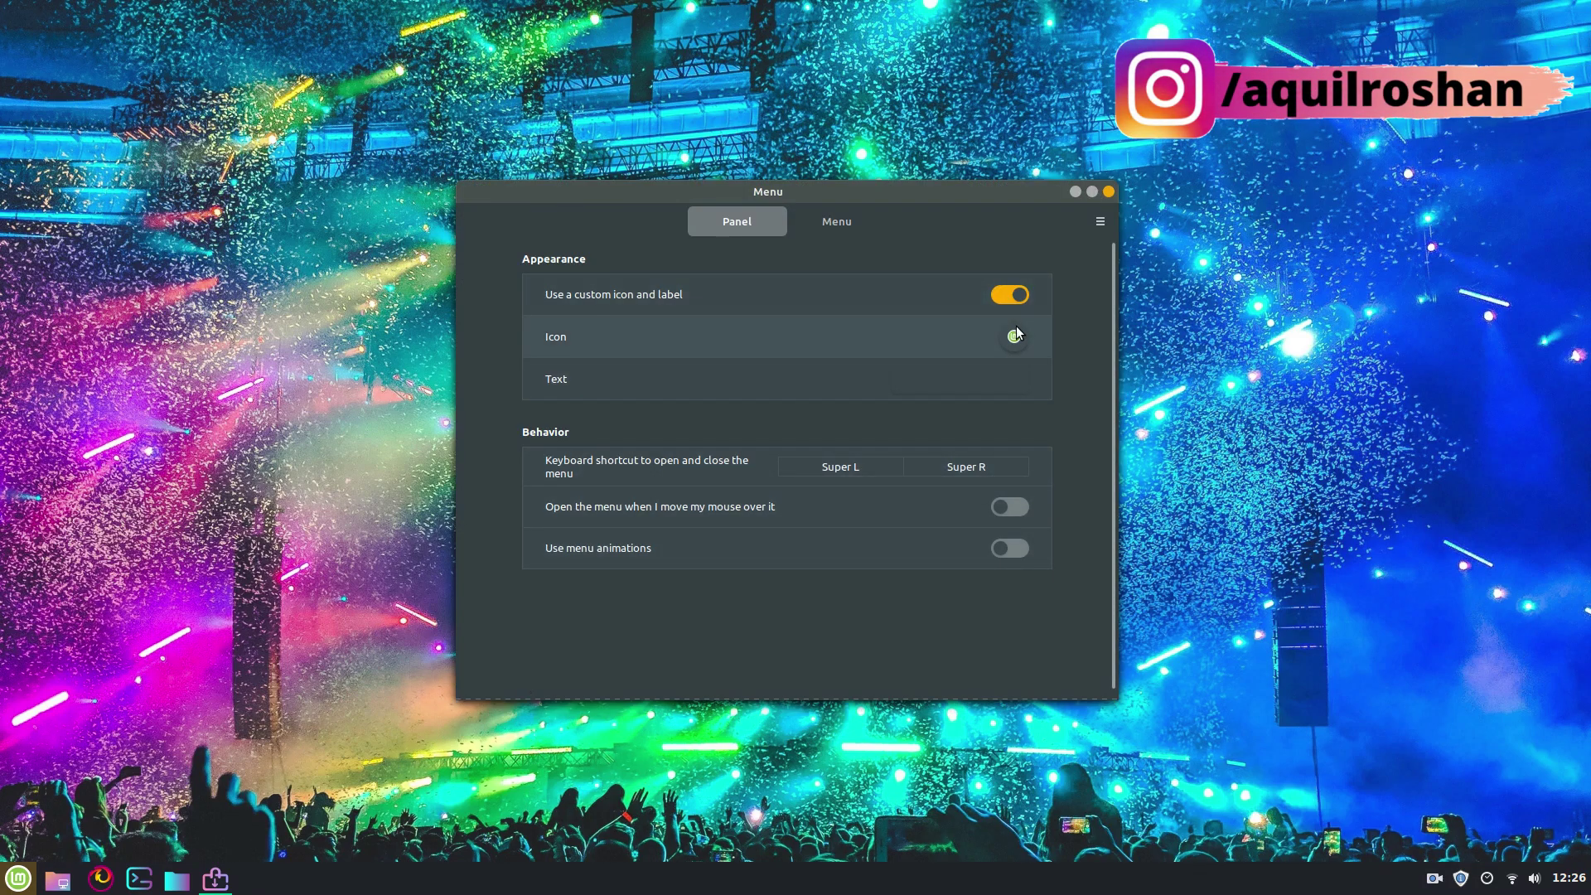
click(1015, 335)
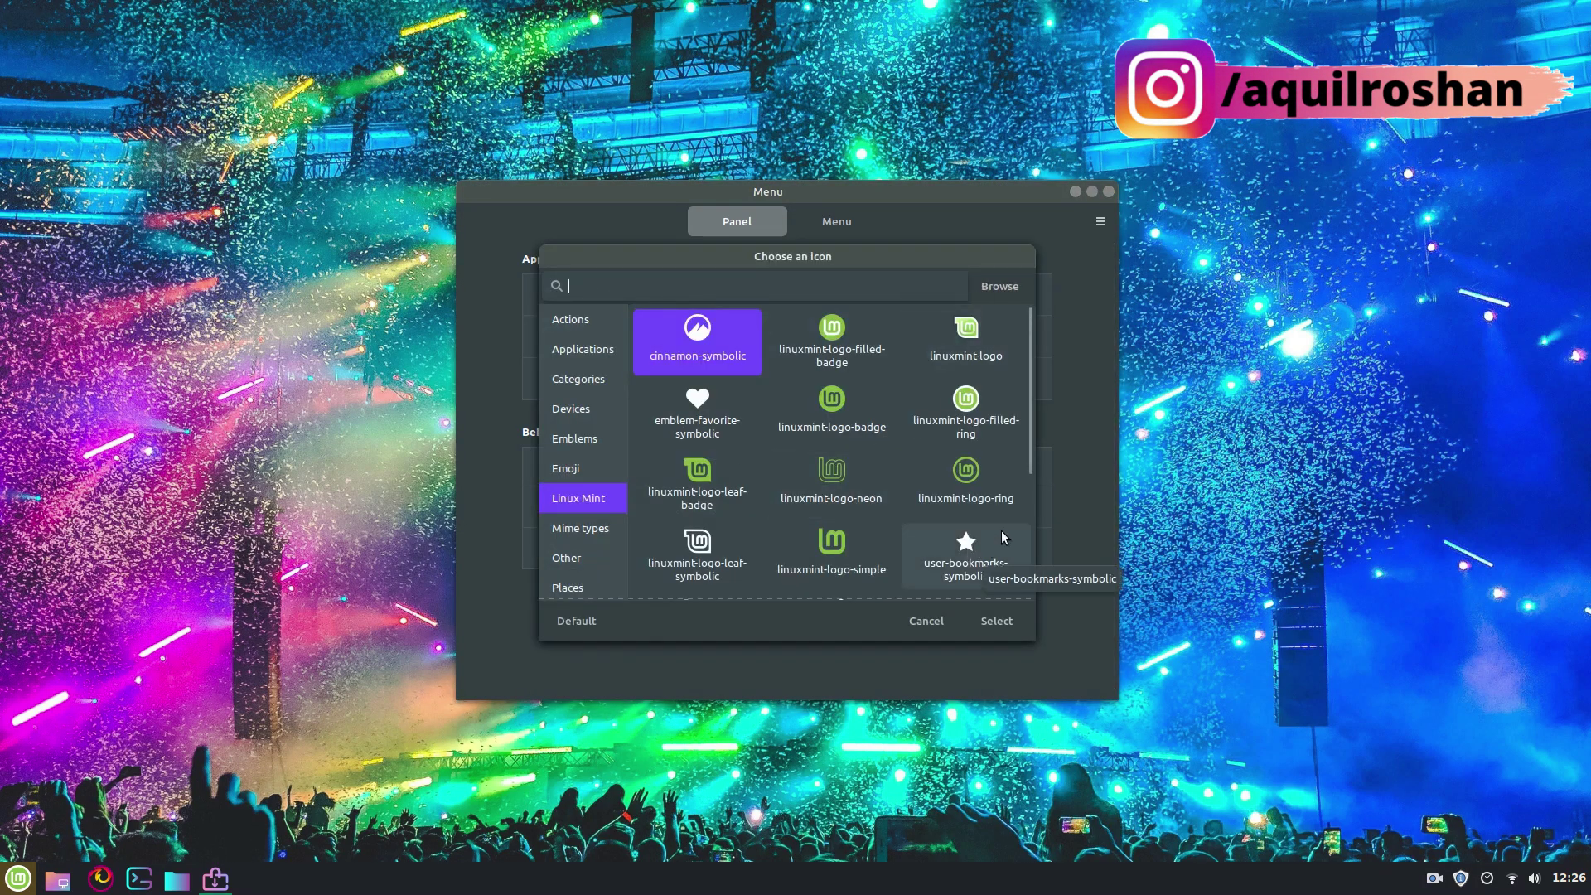
scroll(942, 545, down, 3)
scroll(942, 543, down, 3)
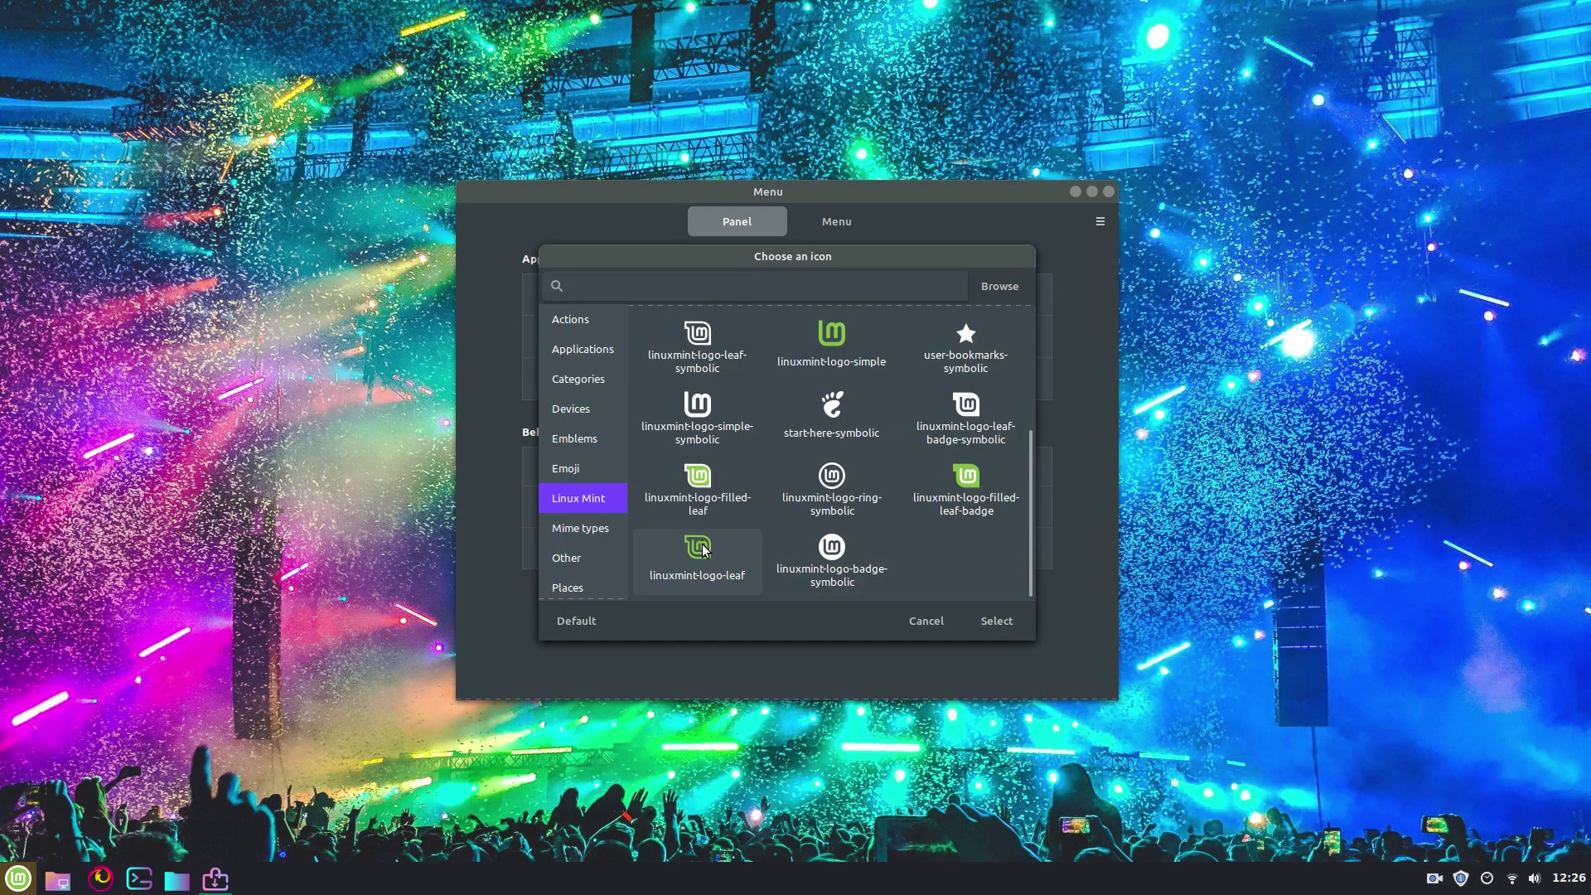
scroll(701, 543, up, 4)
scroll(911, 481, down, 3)
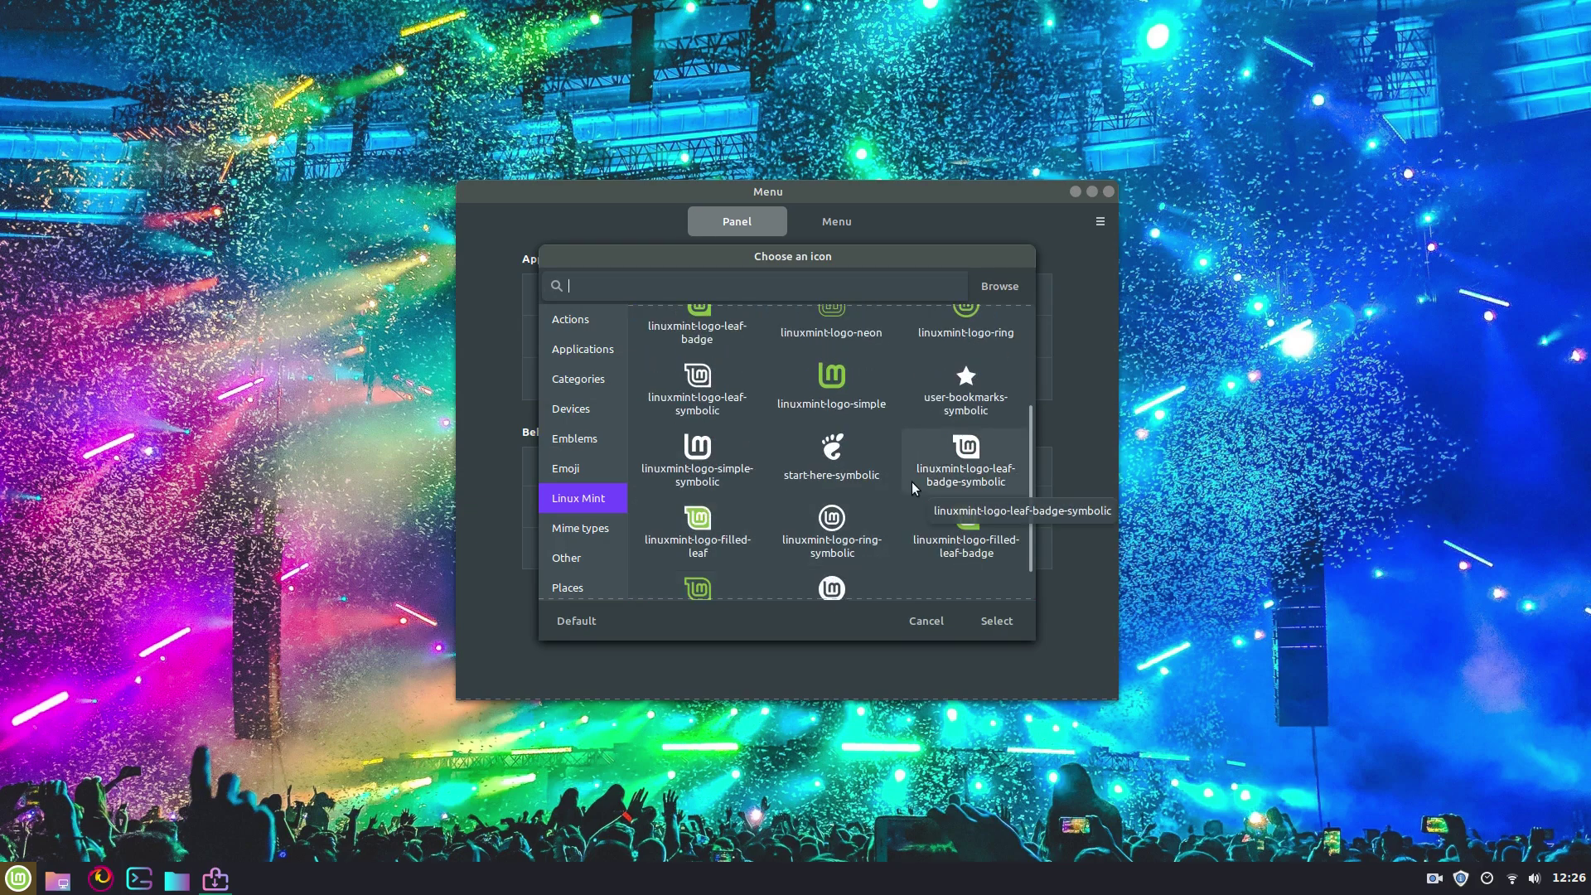
scroll(912, 481, up, 4)
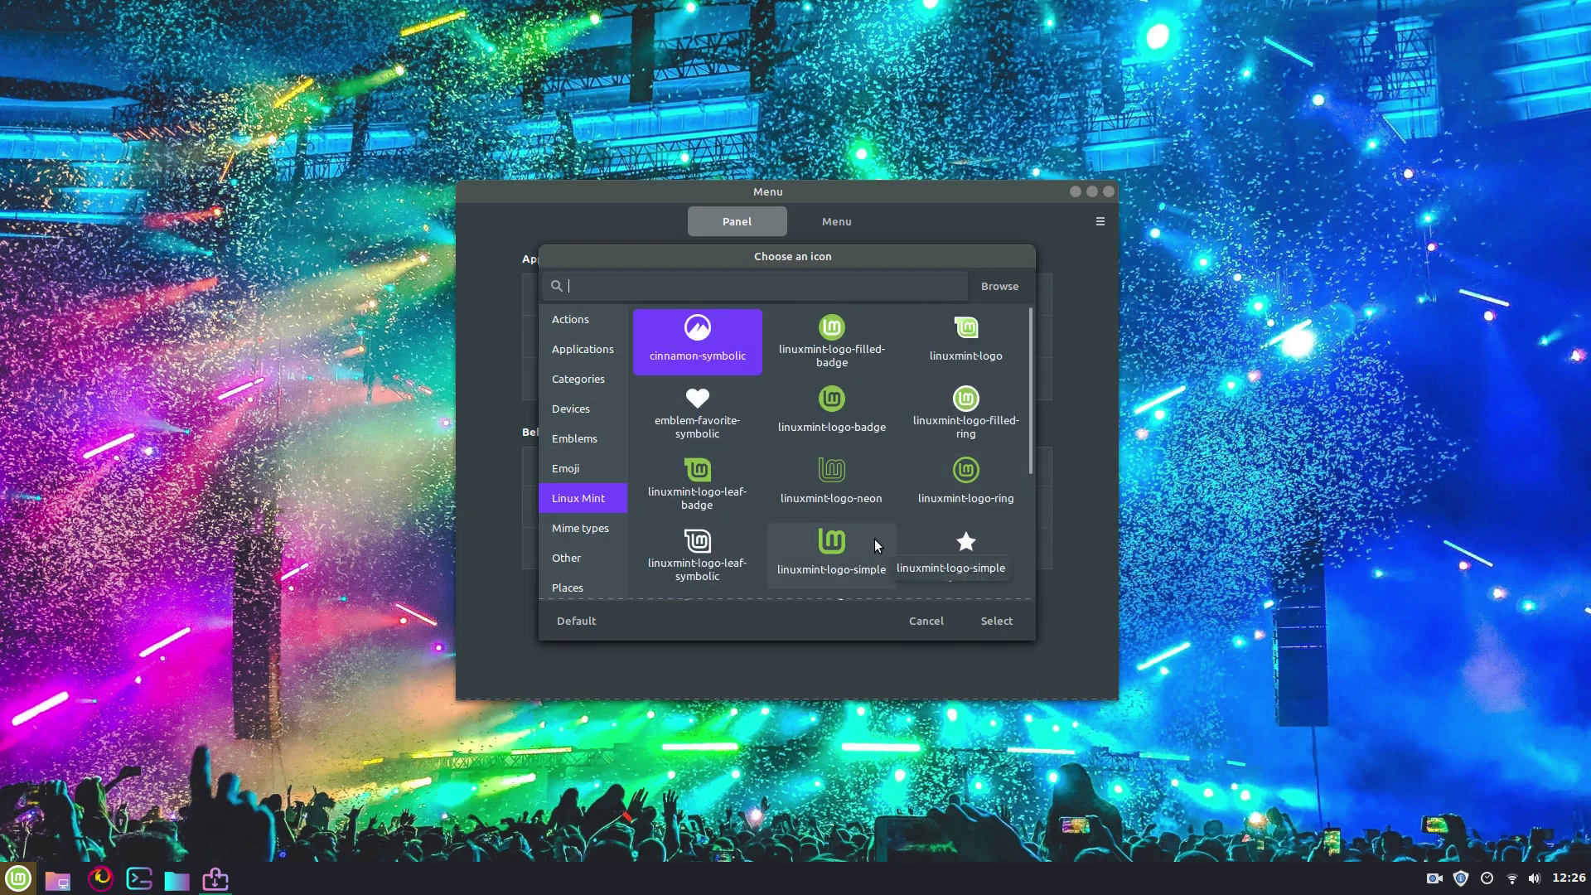
scroll(873, 538, up, 1)
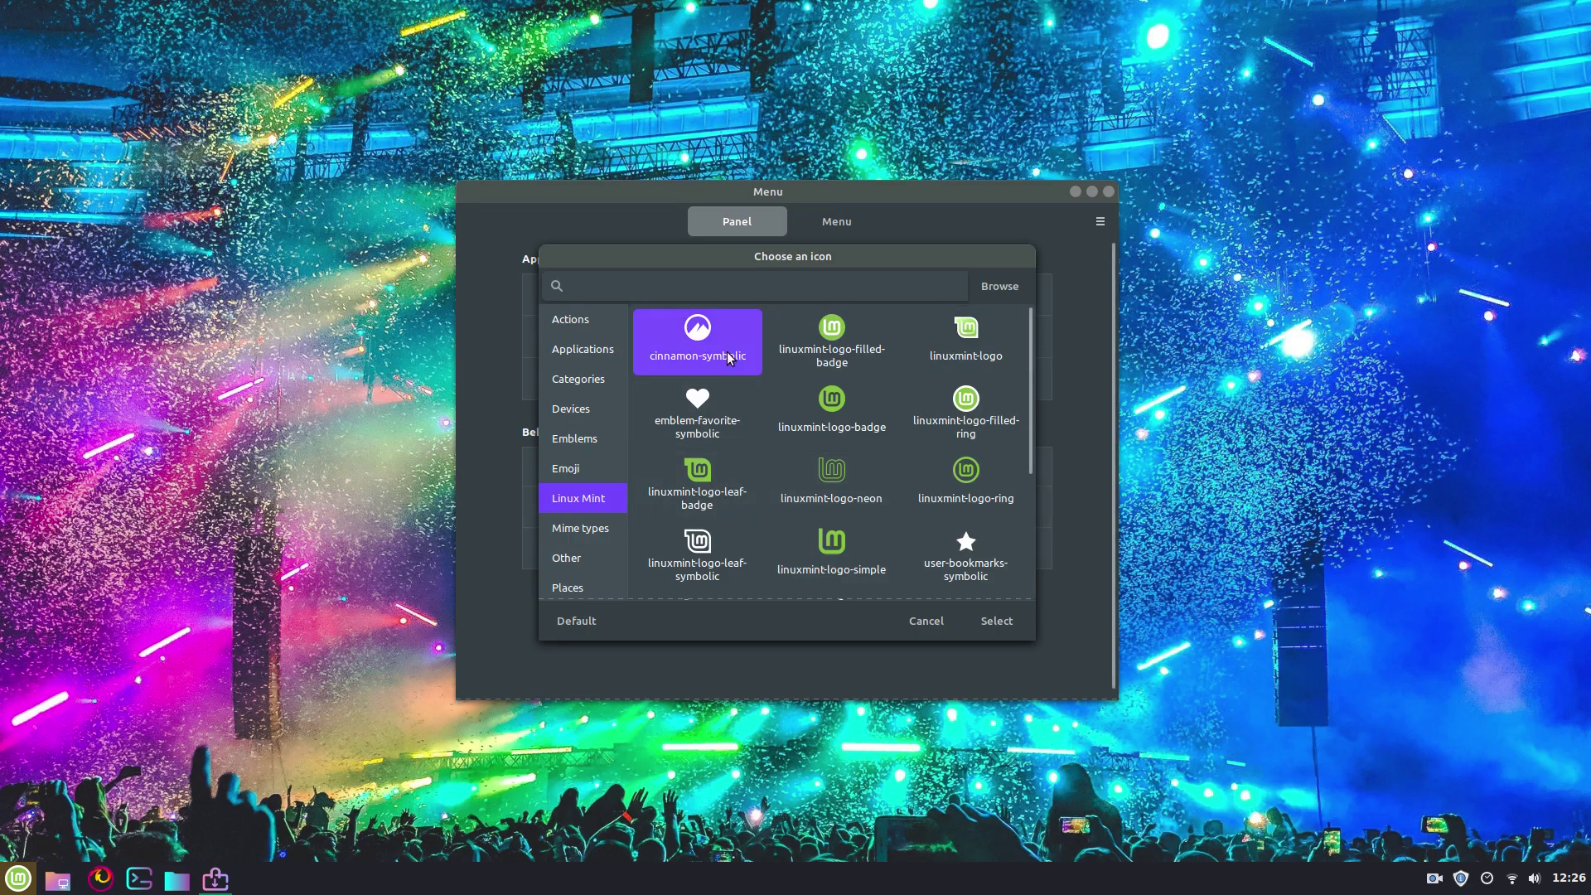
click(991, 626)
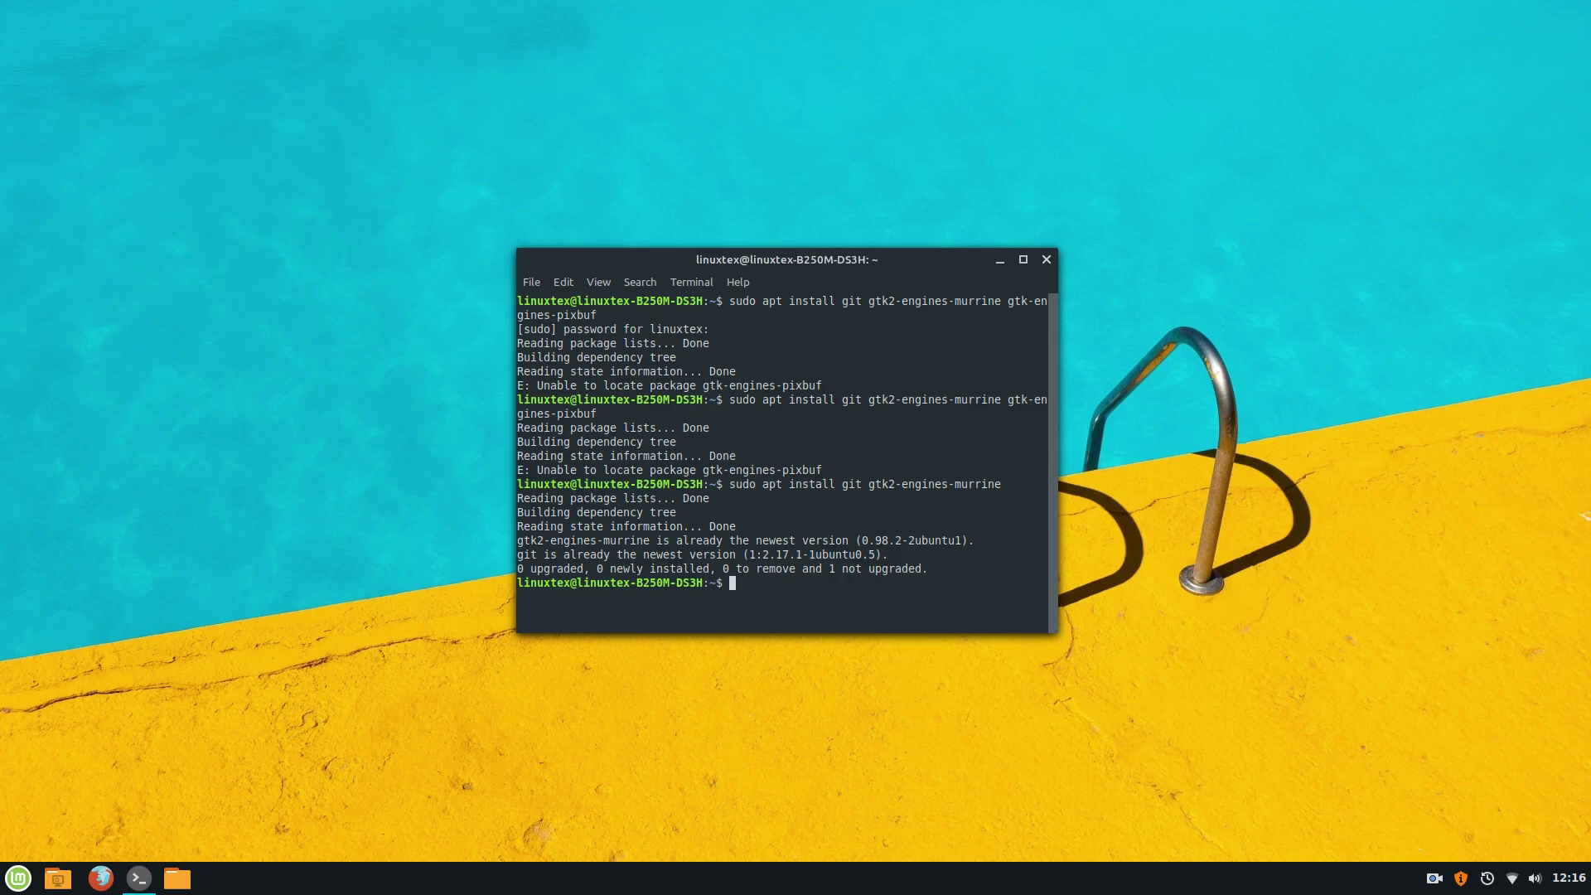
text(git clone https://github.com/vinceliuice/Canta-theme.git)
key(Return)
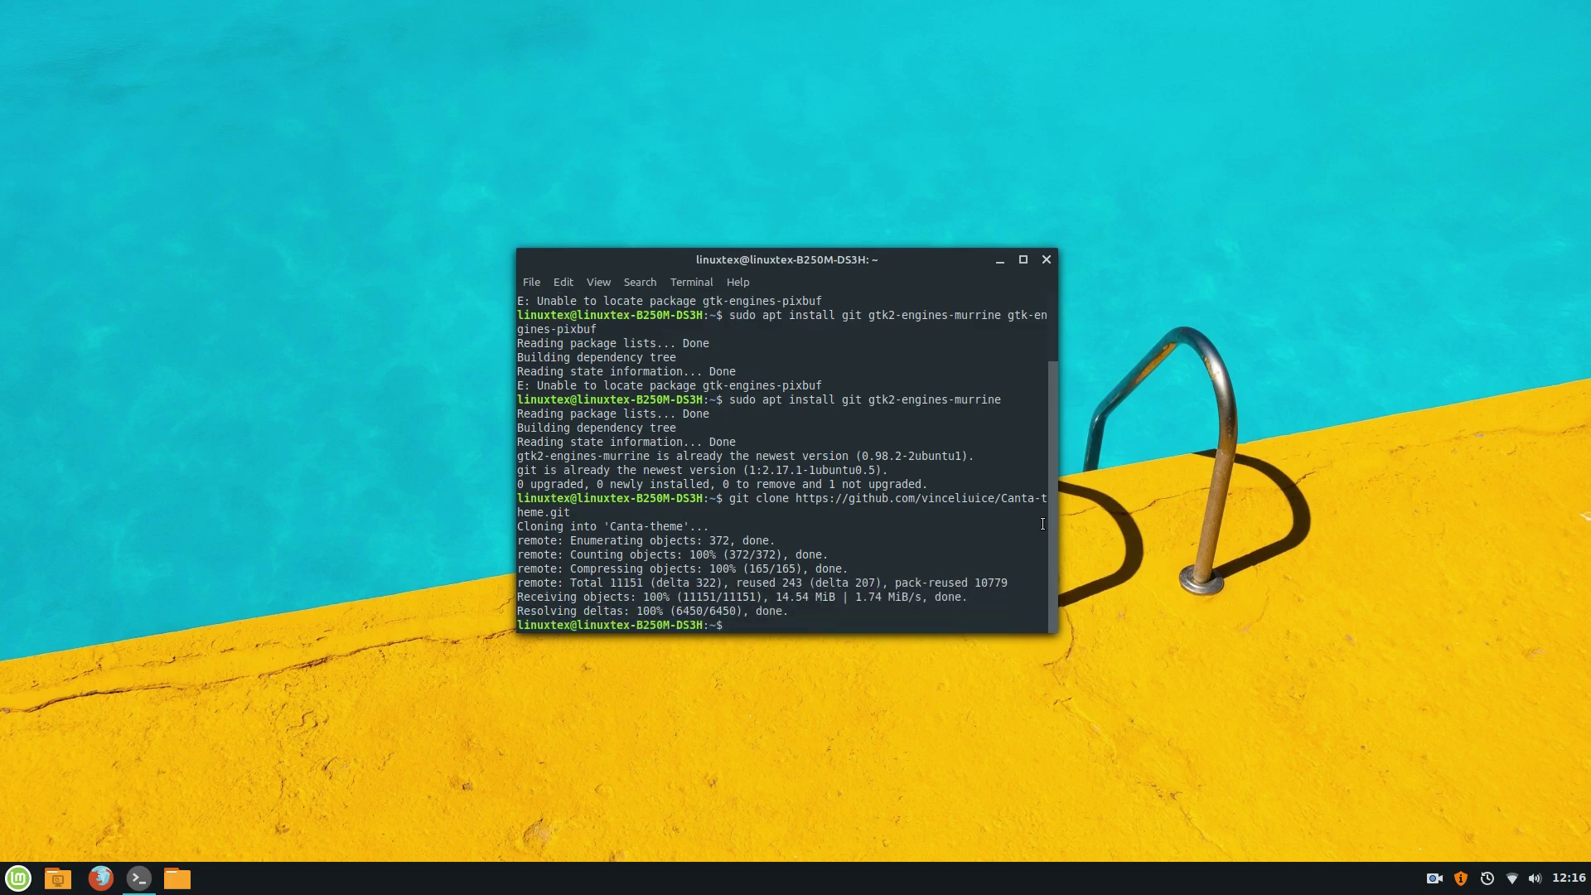
text(cd ~/Canta-theme/)
key(Return)
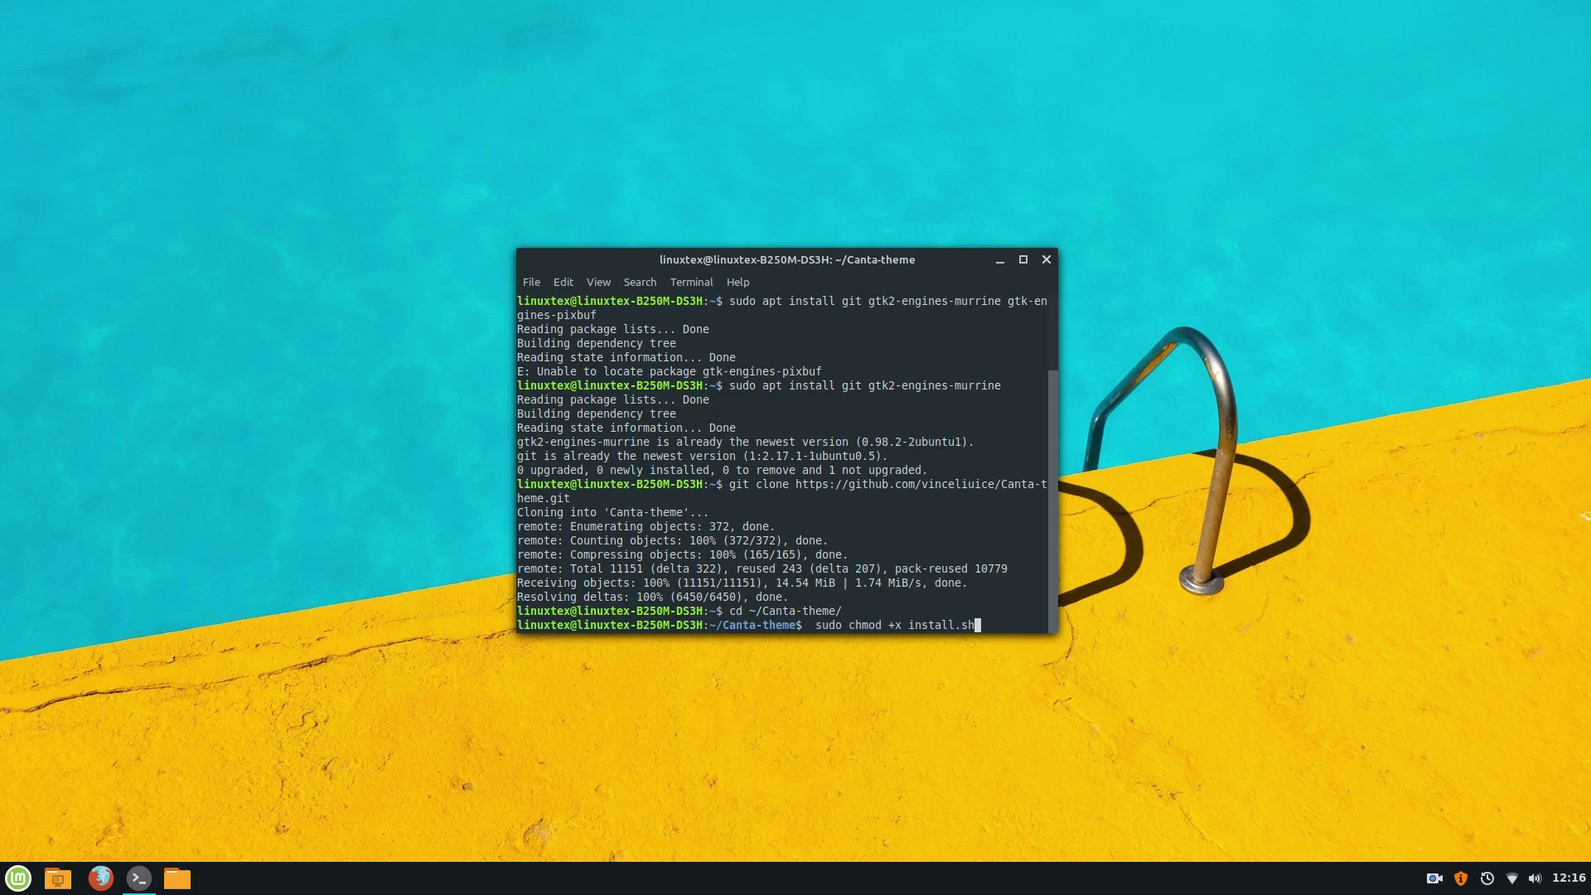
Make install.sh executable with sudo chmod +x, run sudo ./install.sh to install the Canta theme, and close the terminal
key(Return)
key(Return)
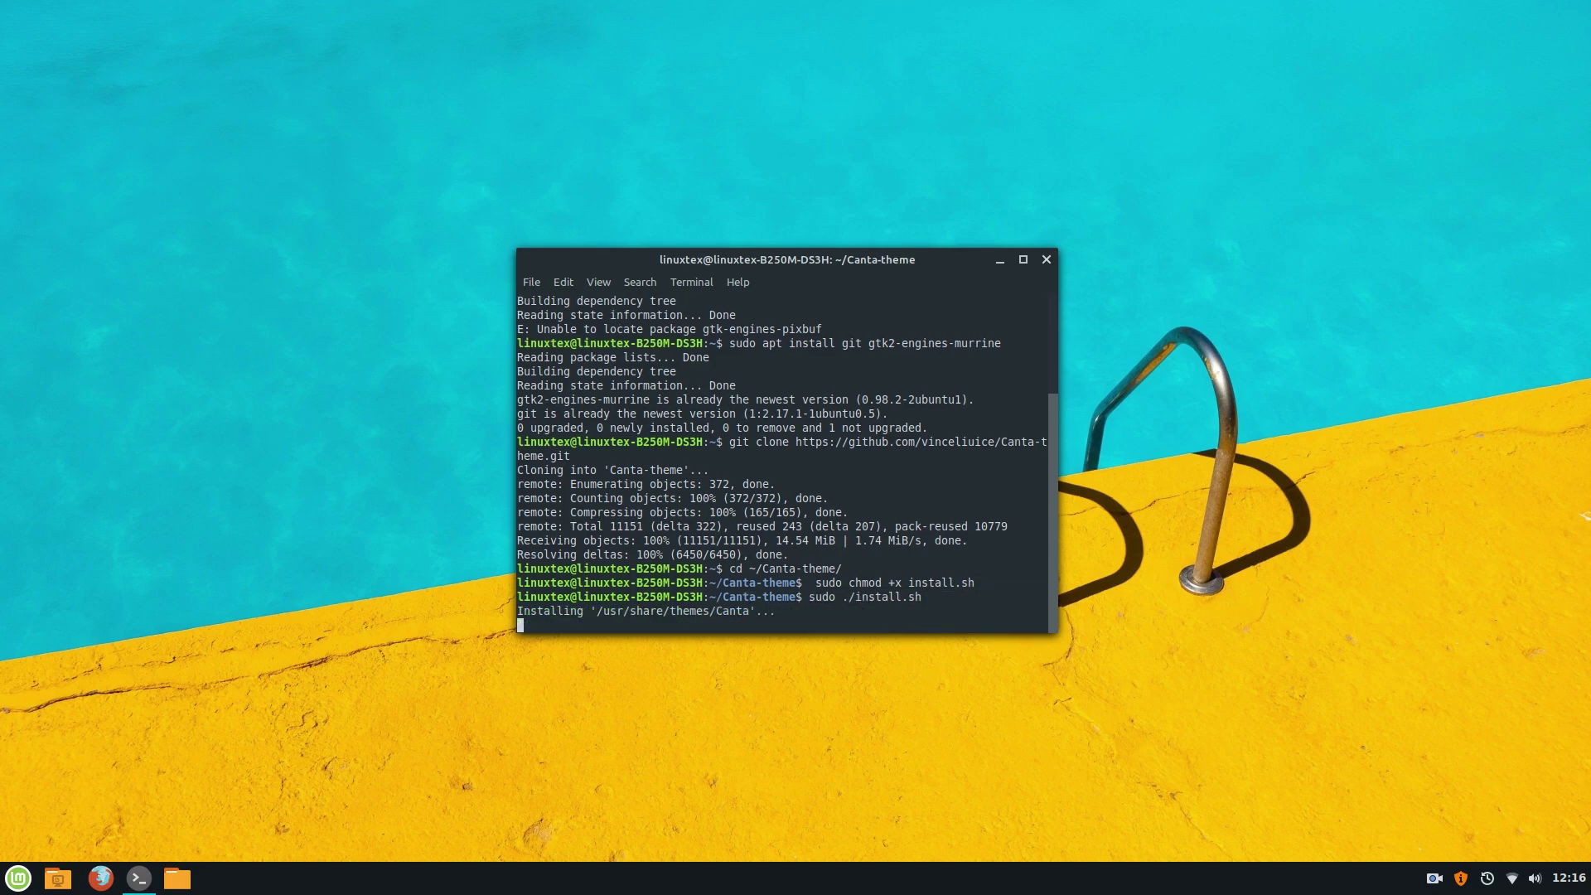
click(1046, 259)
Find and open the Themes settings by searching the application menu for themes
key(super)
text(themes)
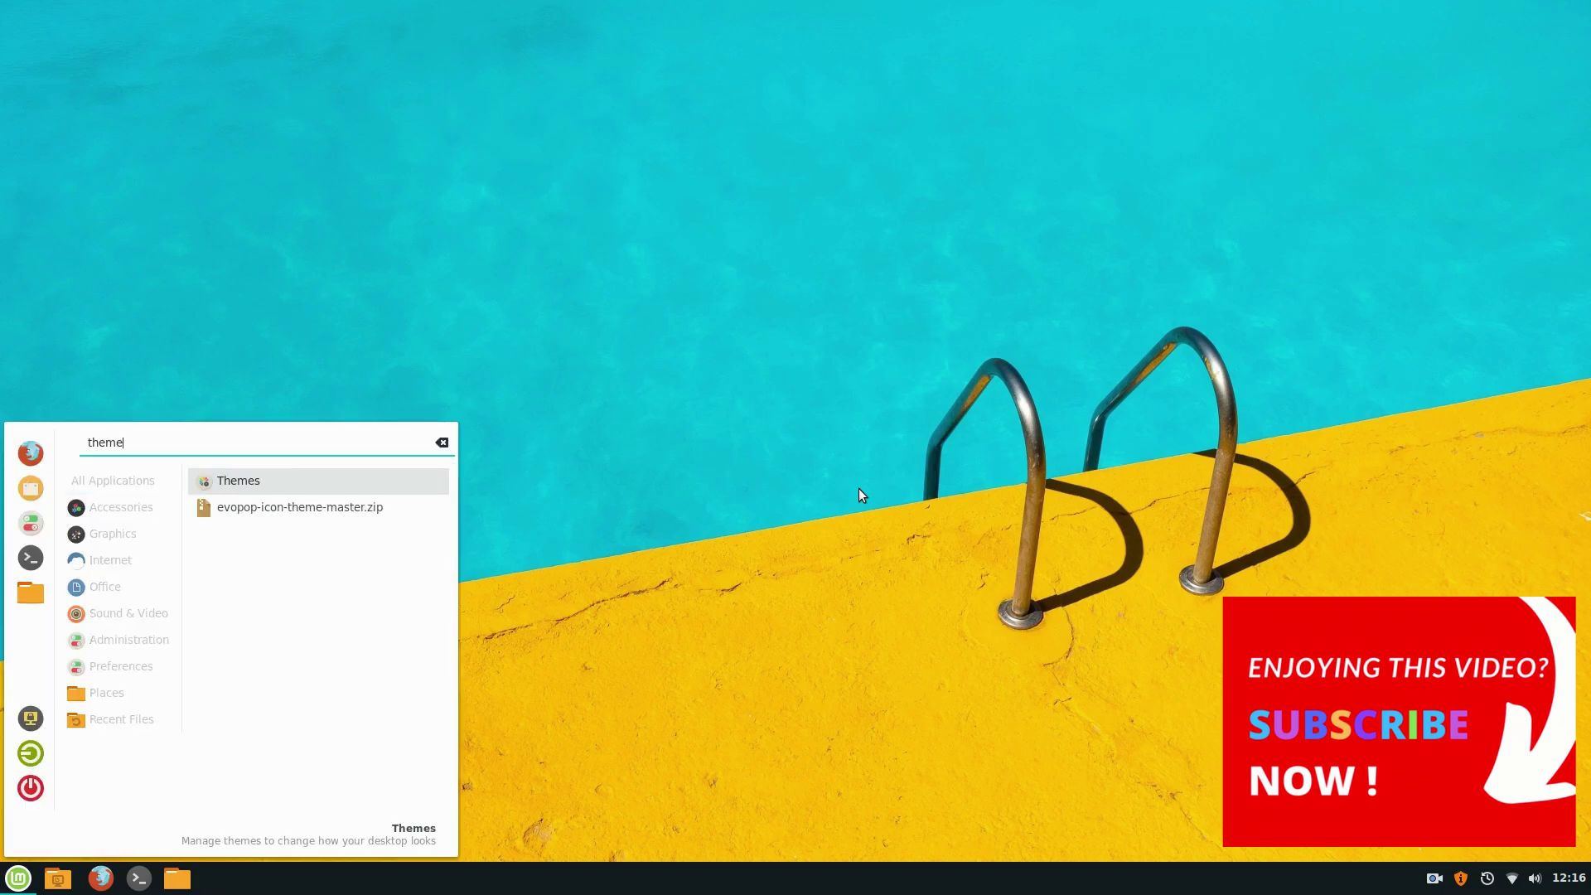
key(Return)
Try the Canta-blue and Canta-blue-compact window borders and settle on Canta-light
click(920, 336)
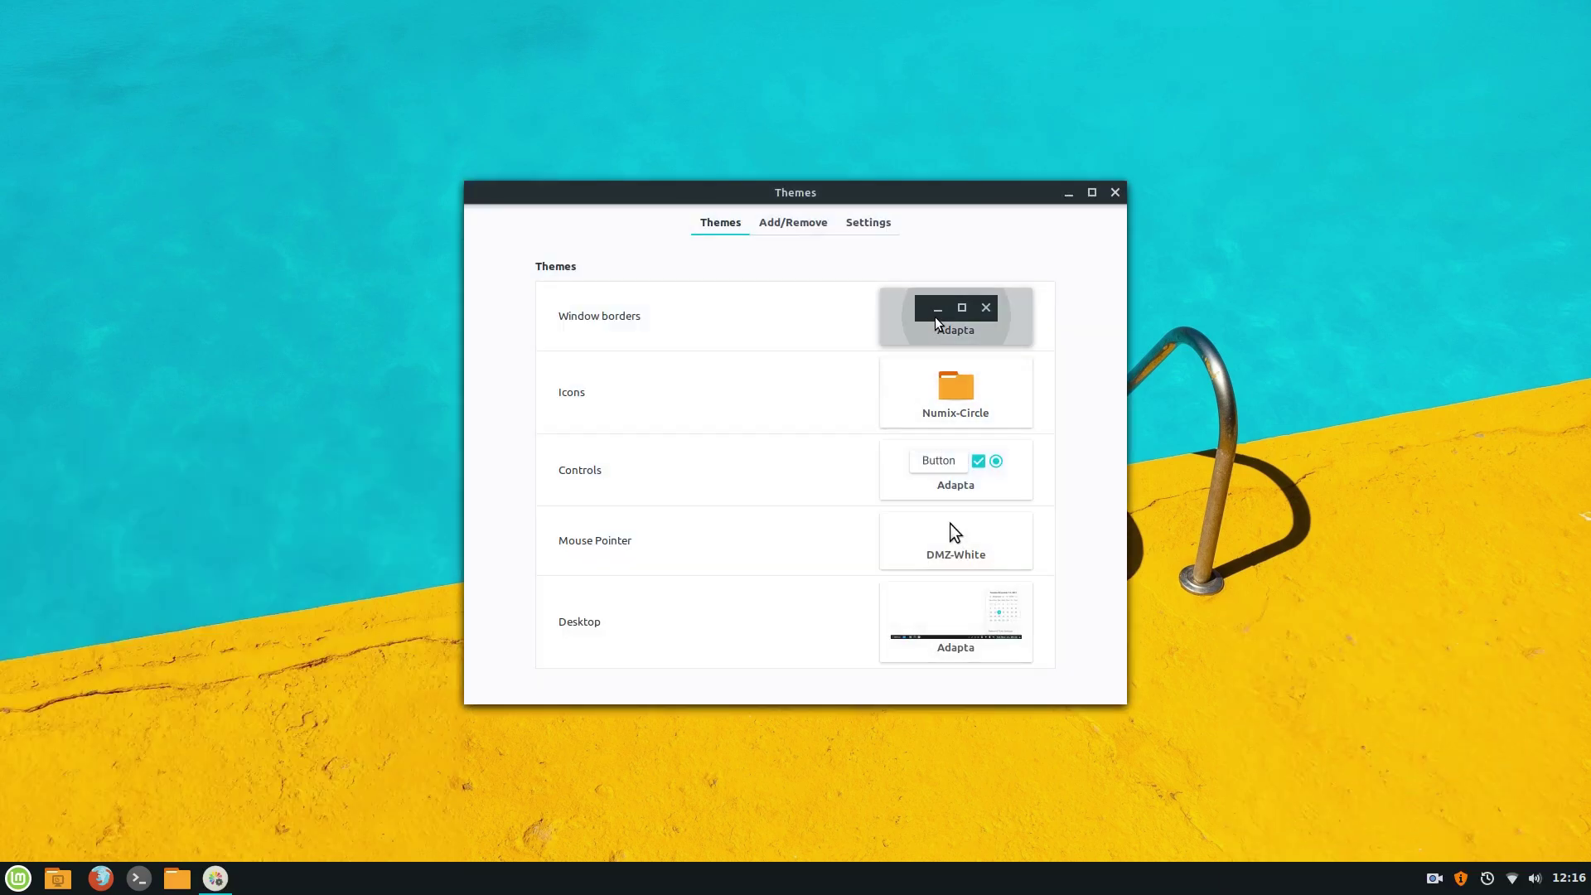
click(1054, 201)
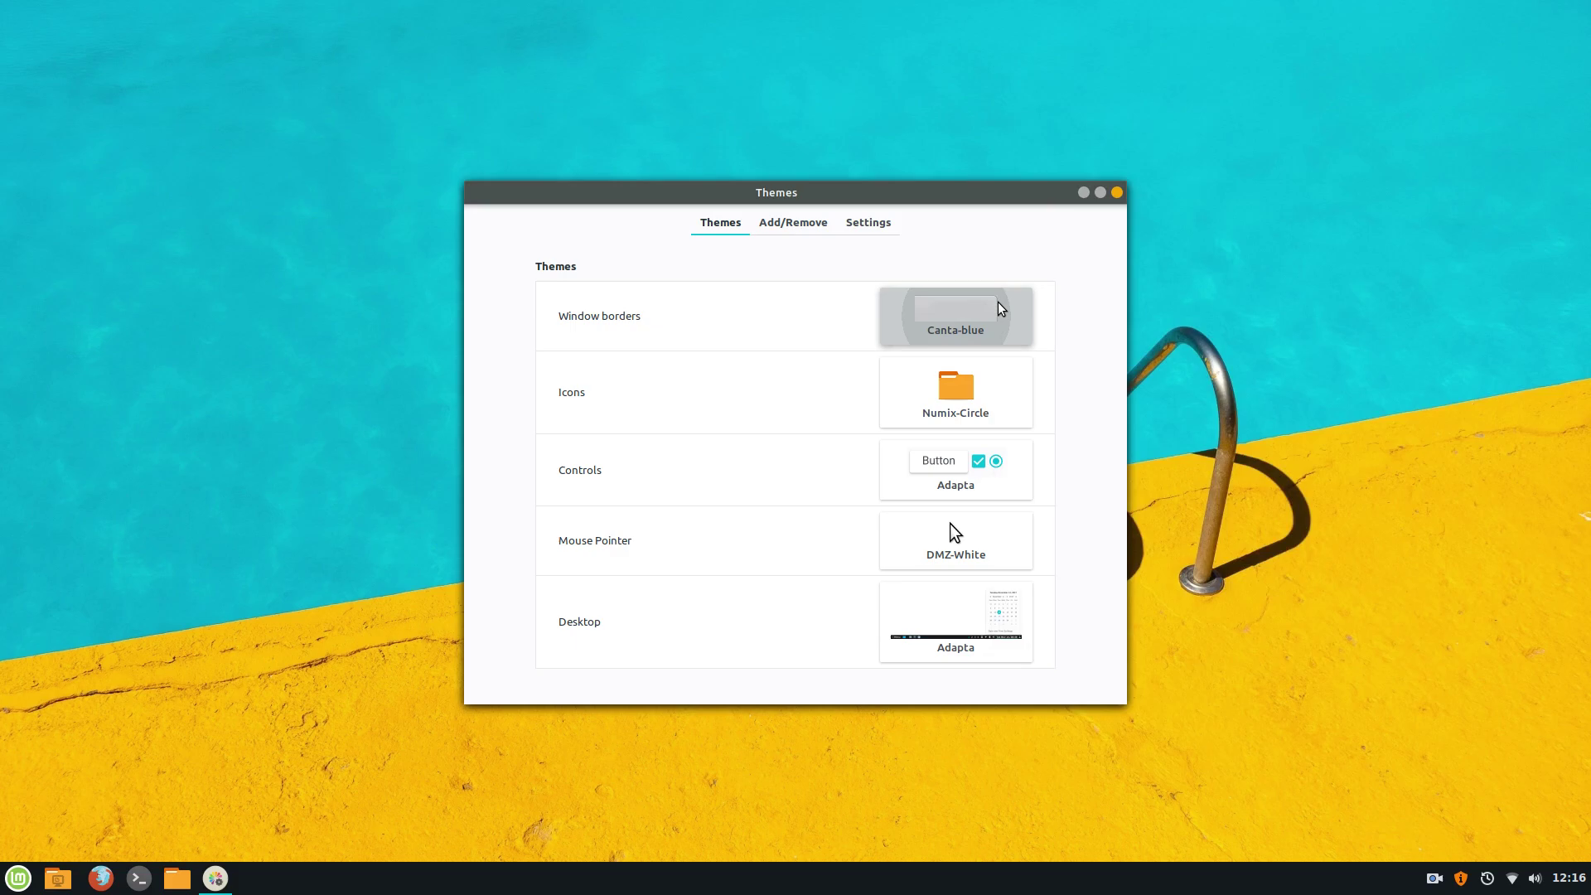
click(1002, 306)
click(1211, 193)
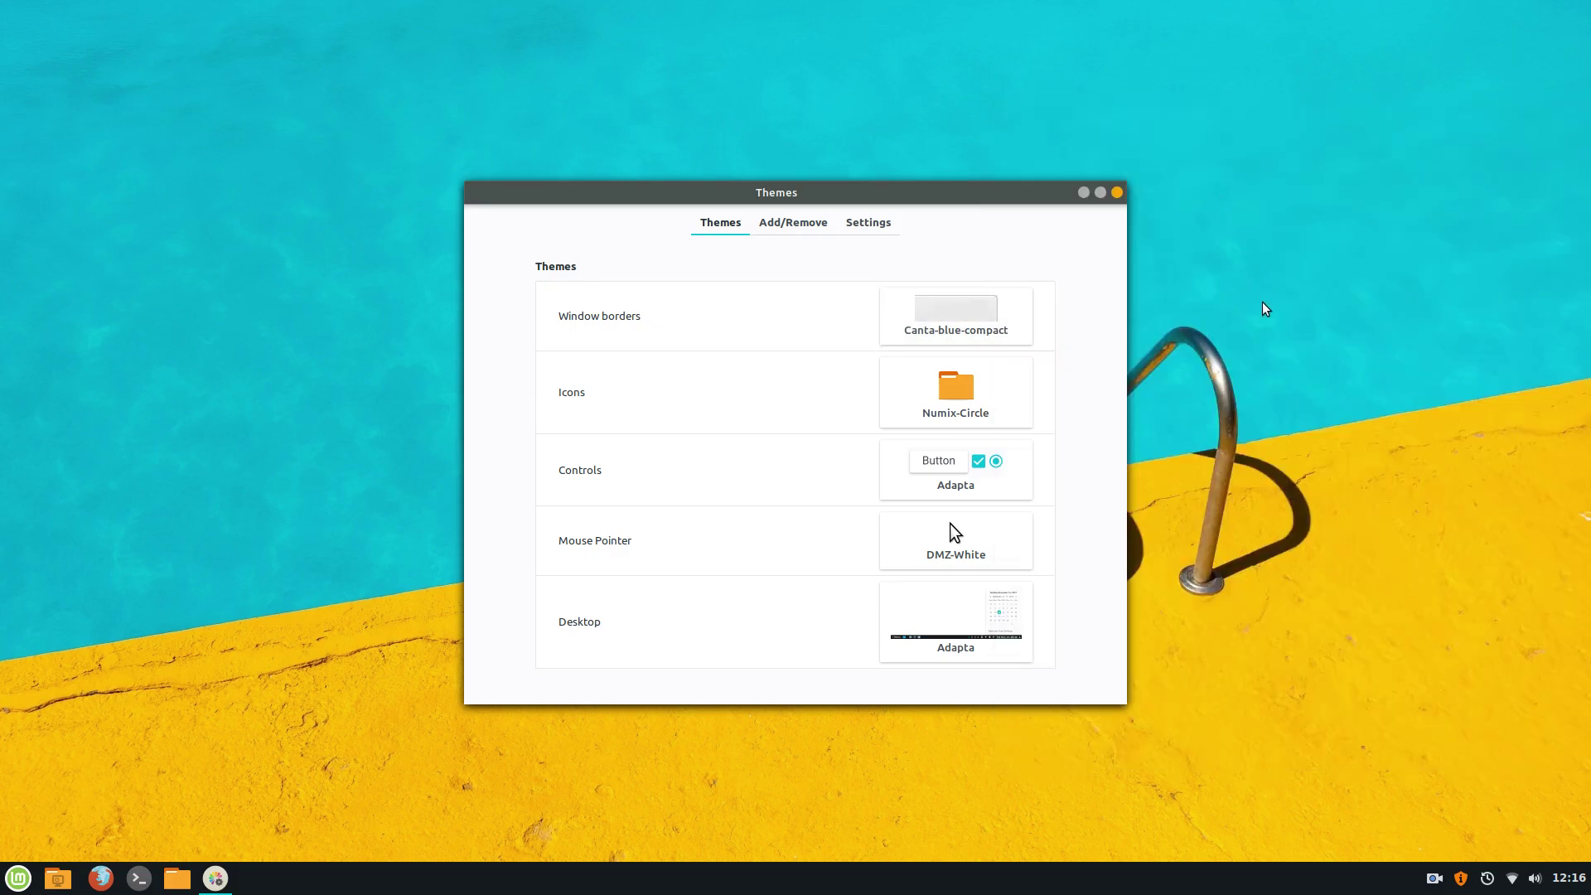
click(994, 326)
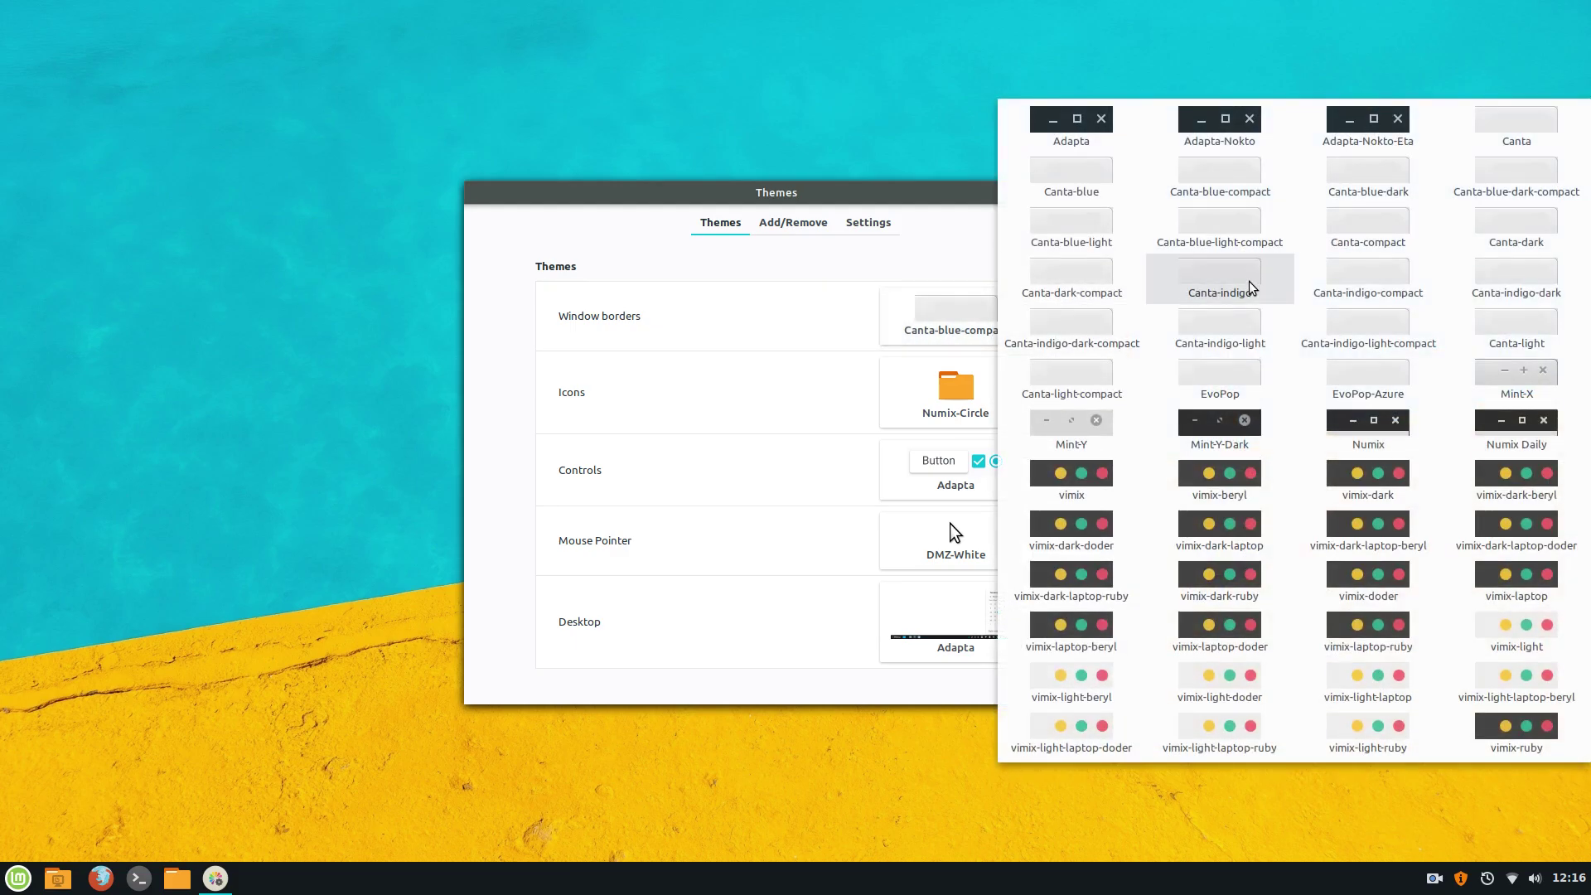
click(1485, 335)
click(957, 332)
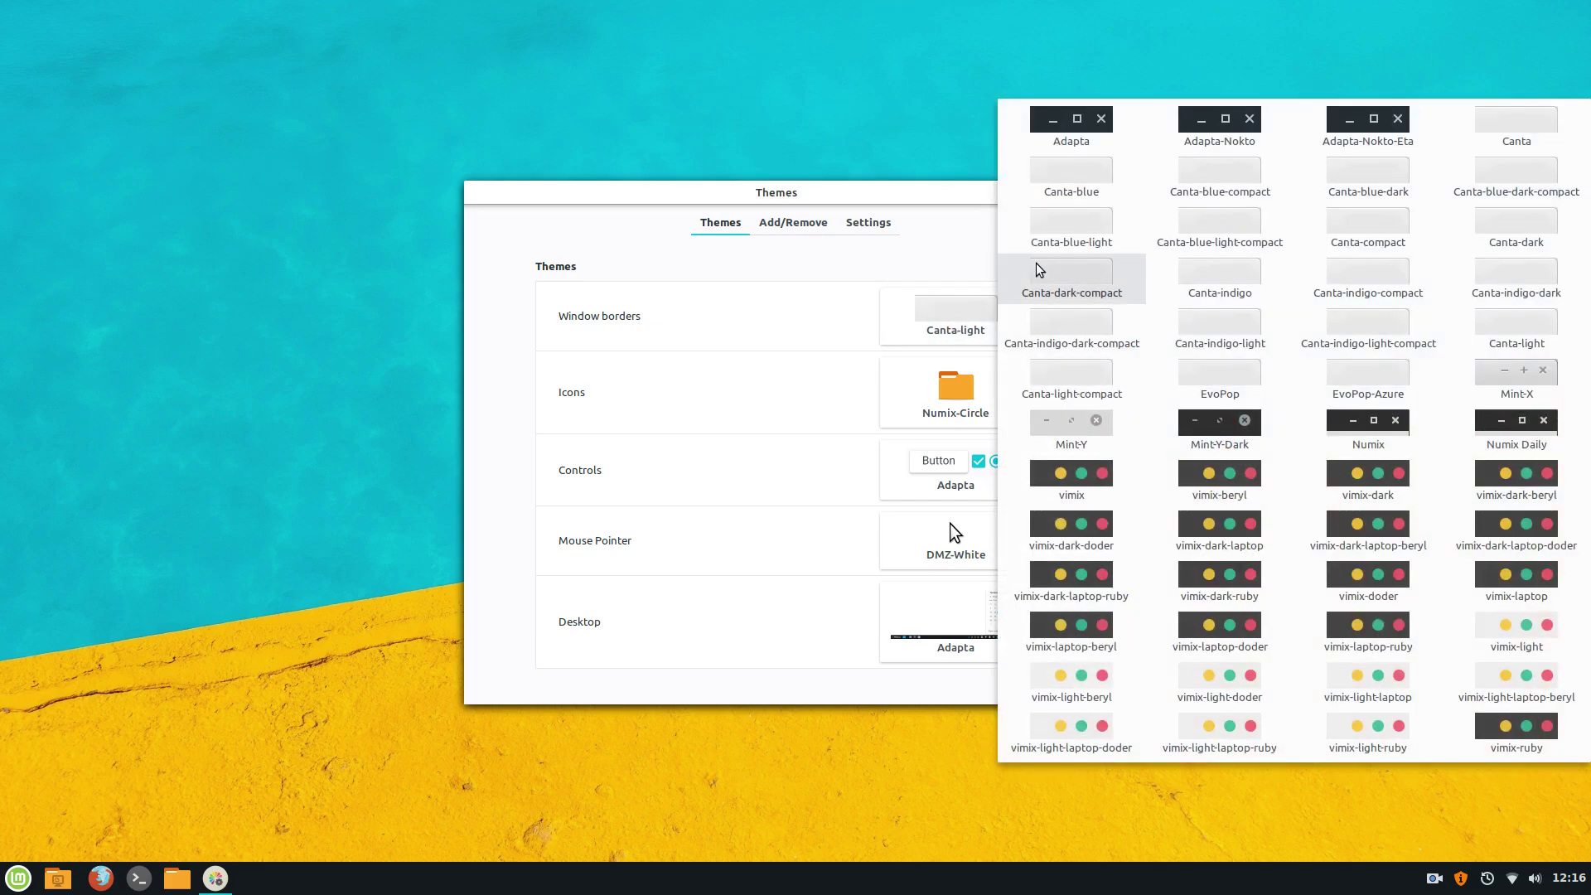
click(761, 419)
Set the desktop theme to Canta and preview it on the application menu and the panel calendar
click(888, 611)
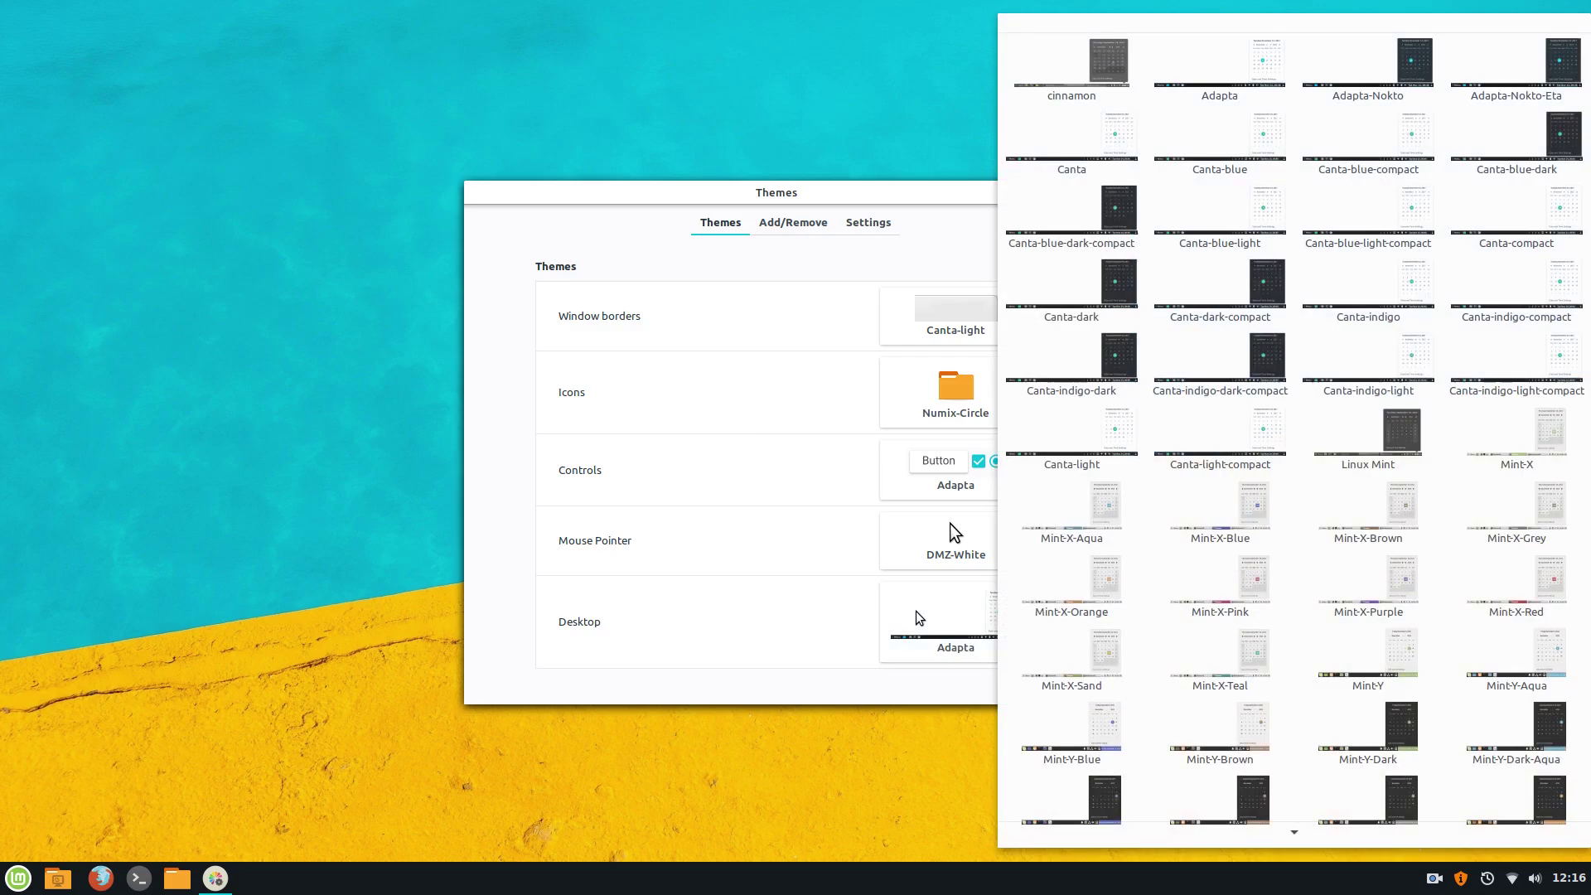
click(1072, 145)
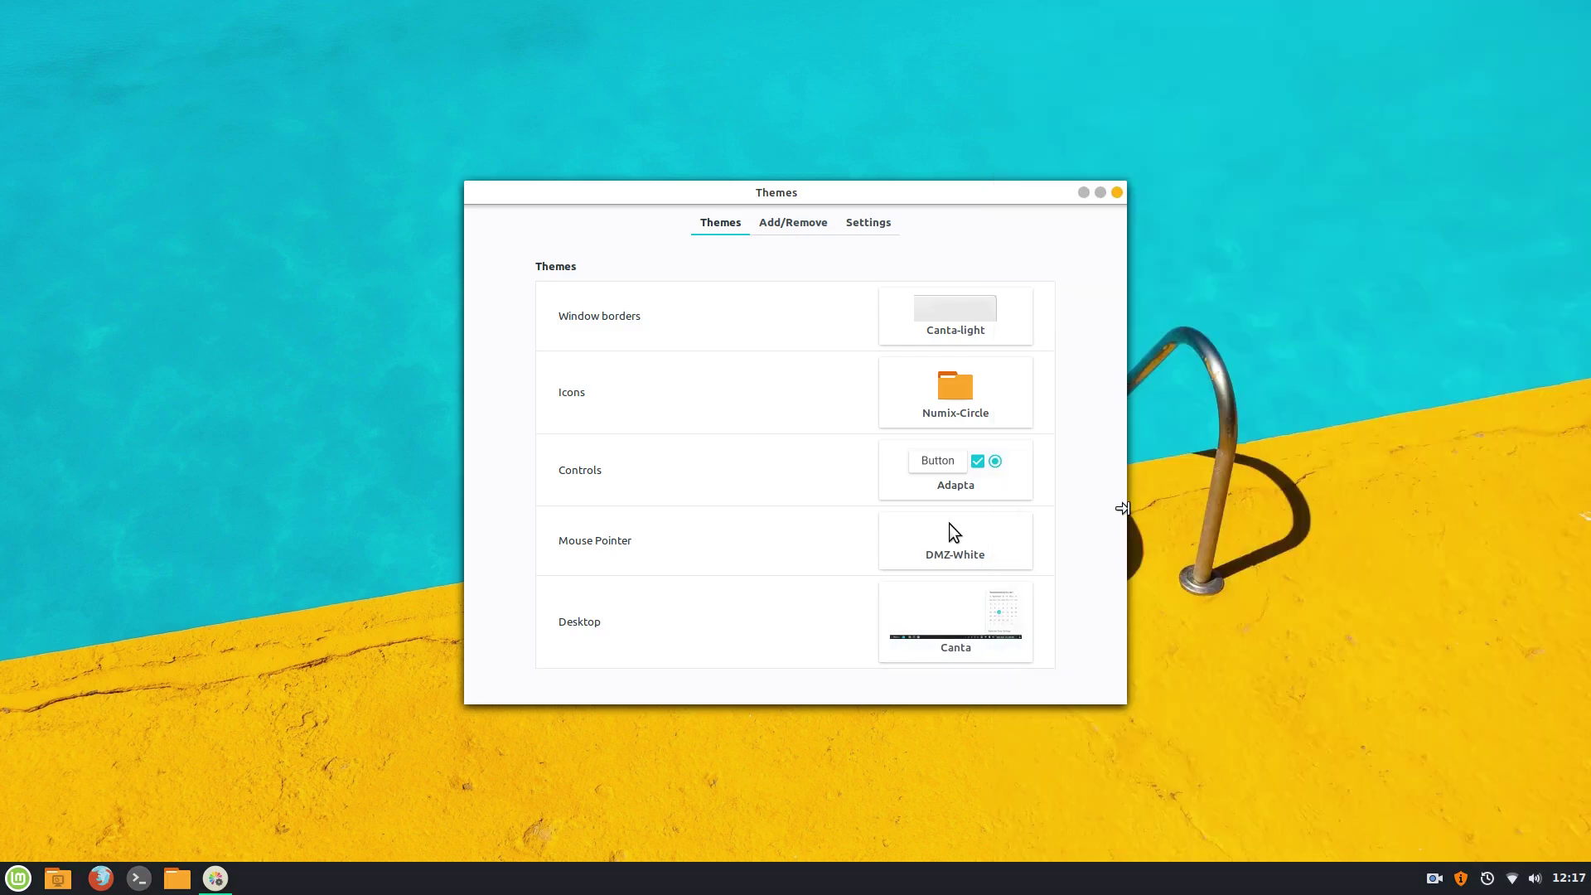
click(16, 882)
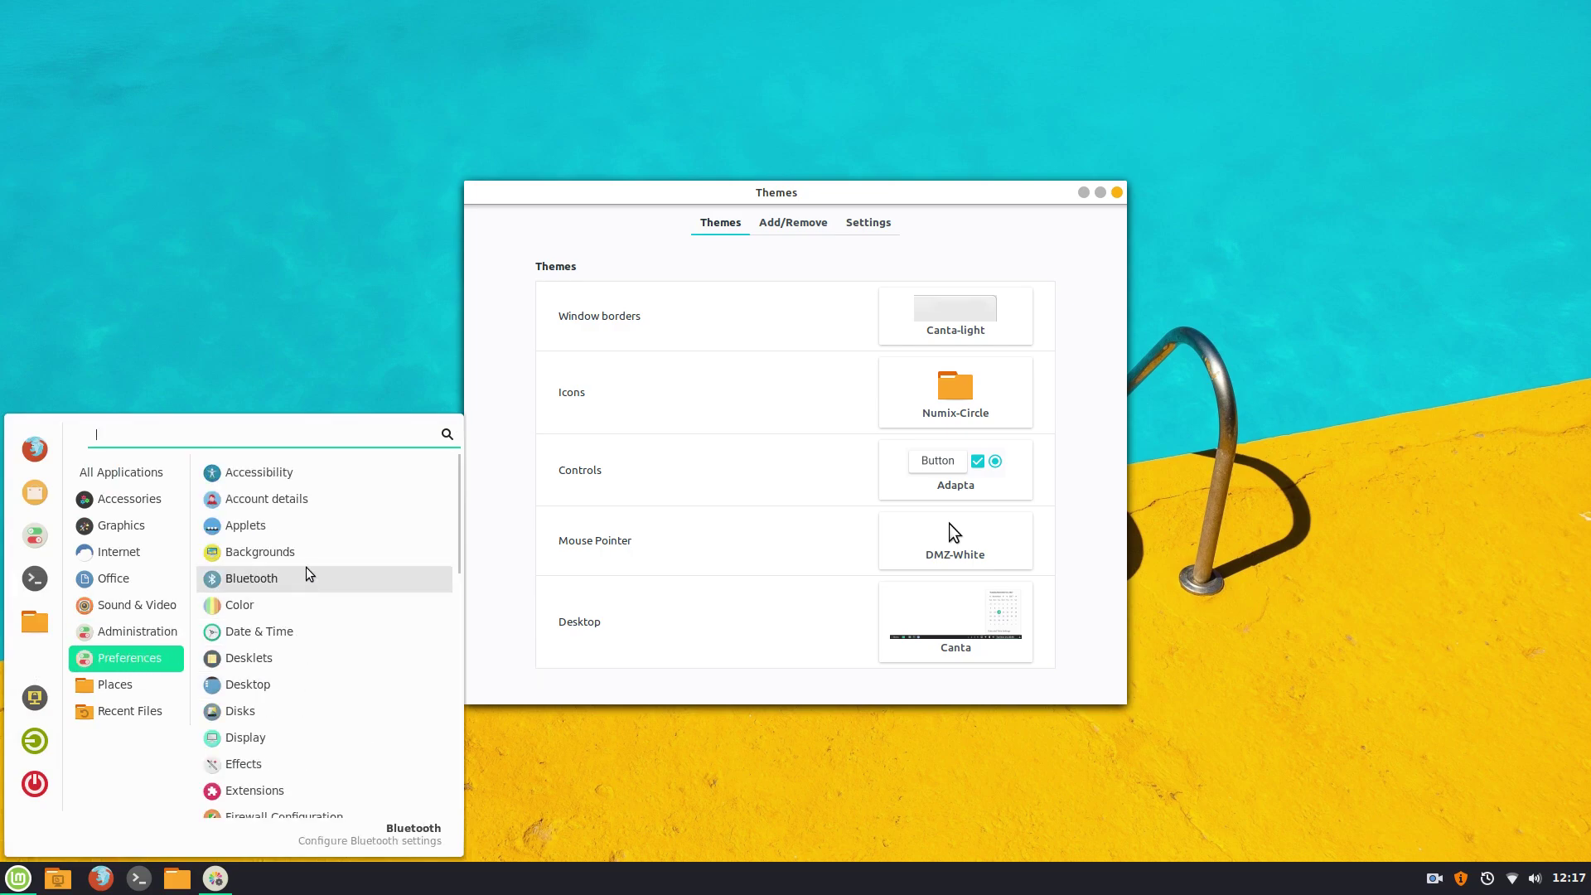
click(679, 754)
click(1568, 878)
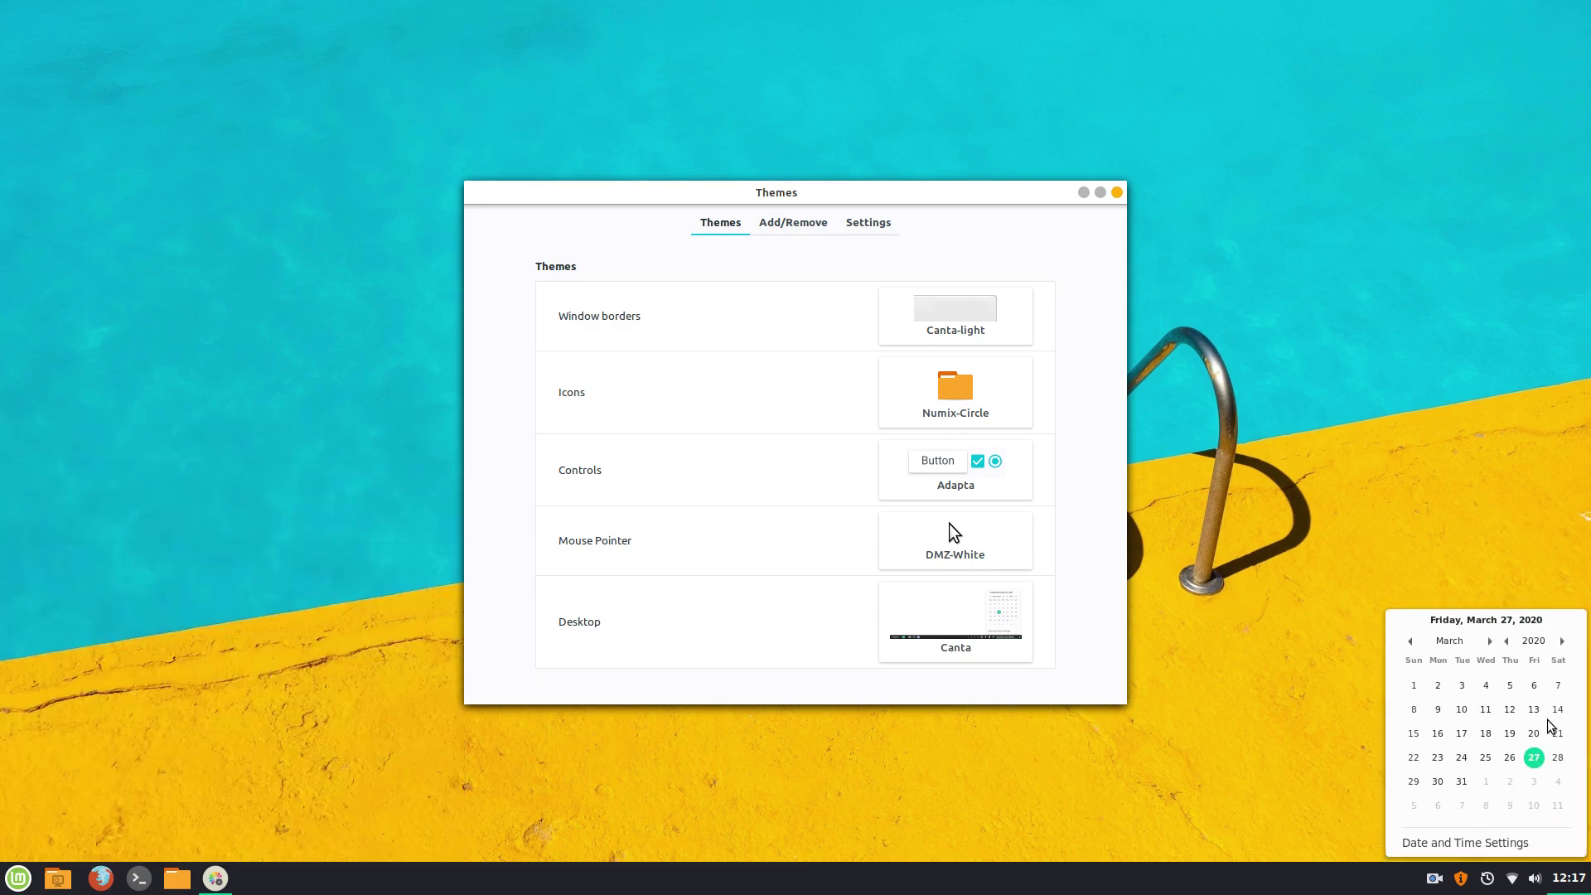
click(1363, 431)
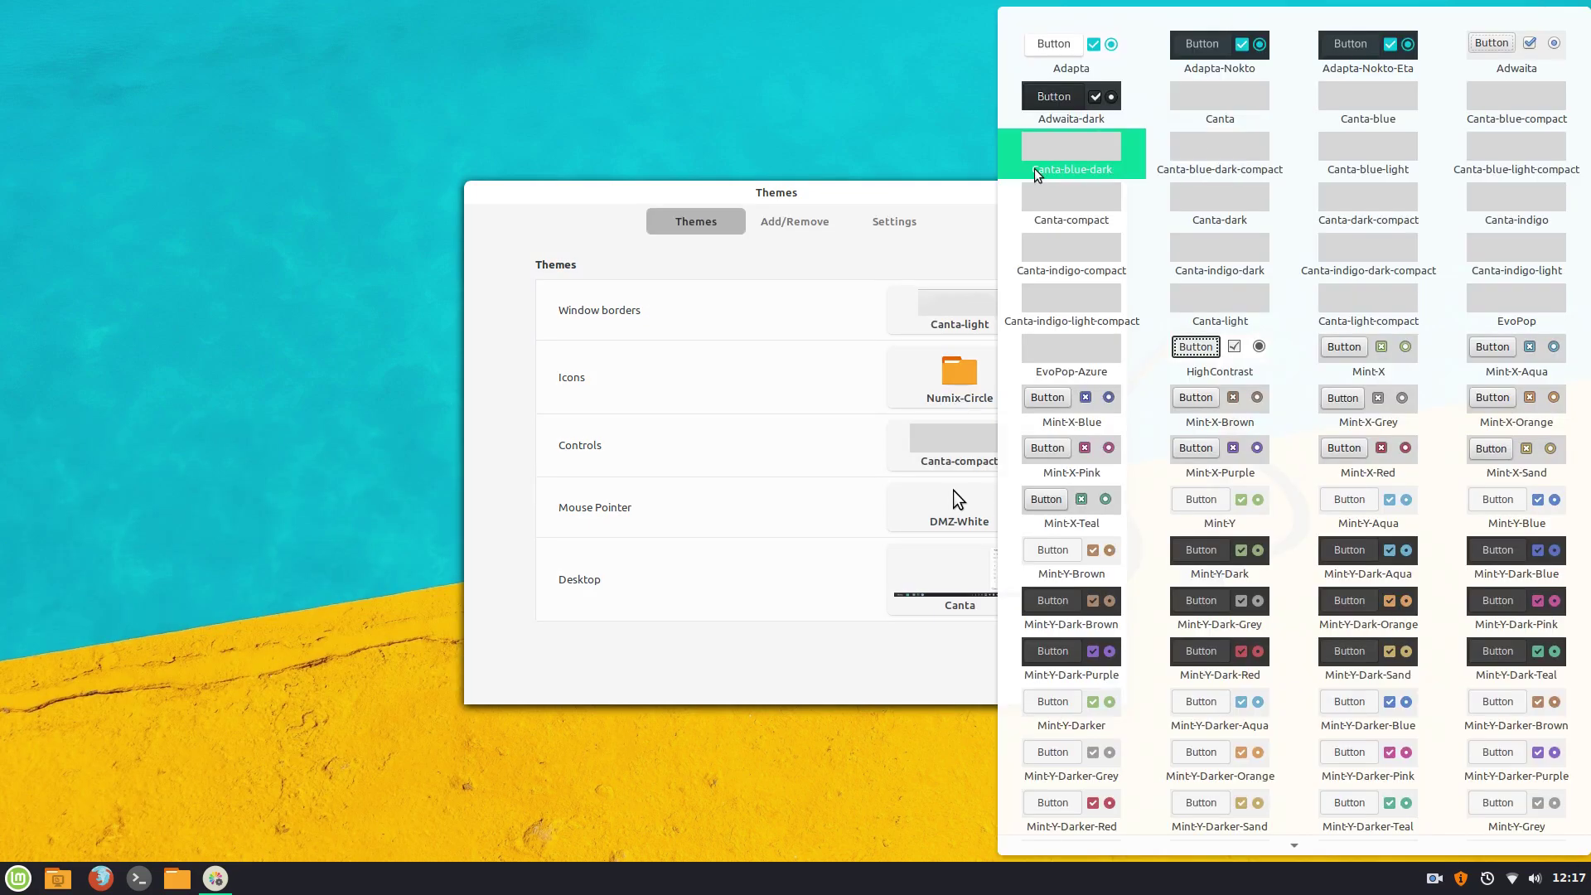
Set the controls theme to Canta-blue-dark and preview it on the Add/Remove and Settings pages
click(1036, 174)
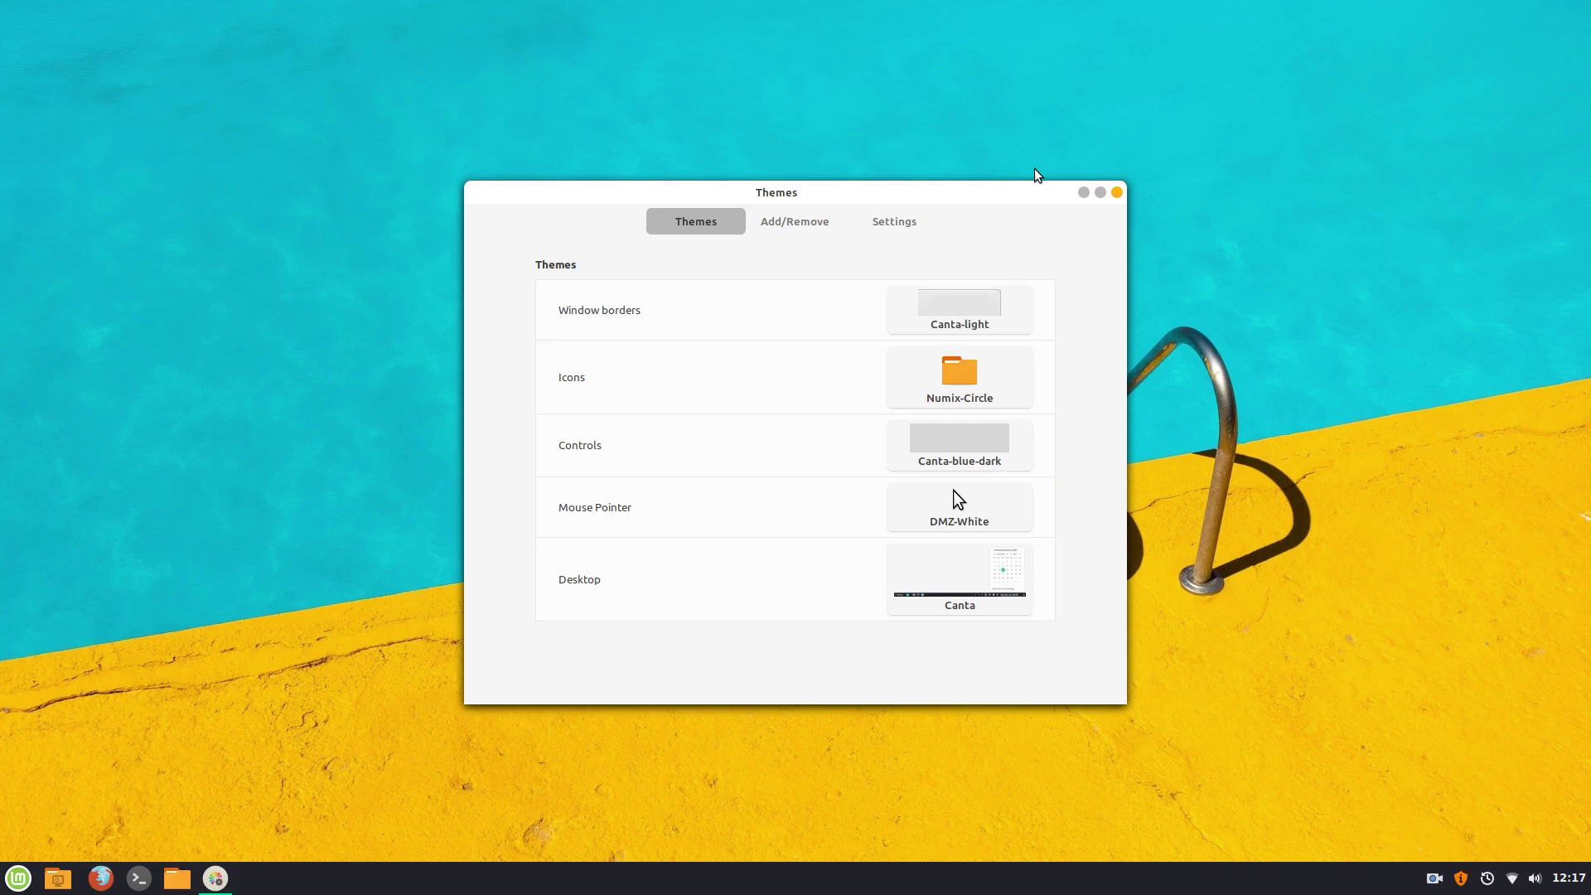
click(795, 224)
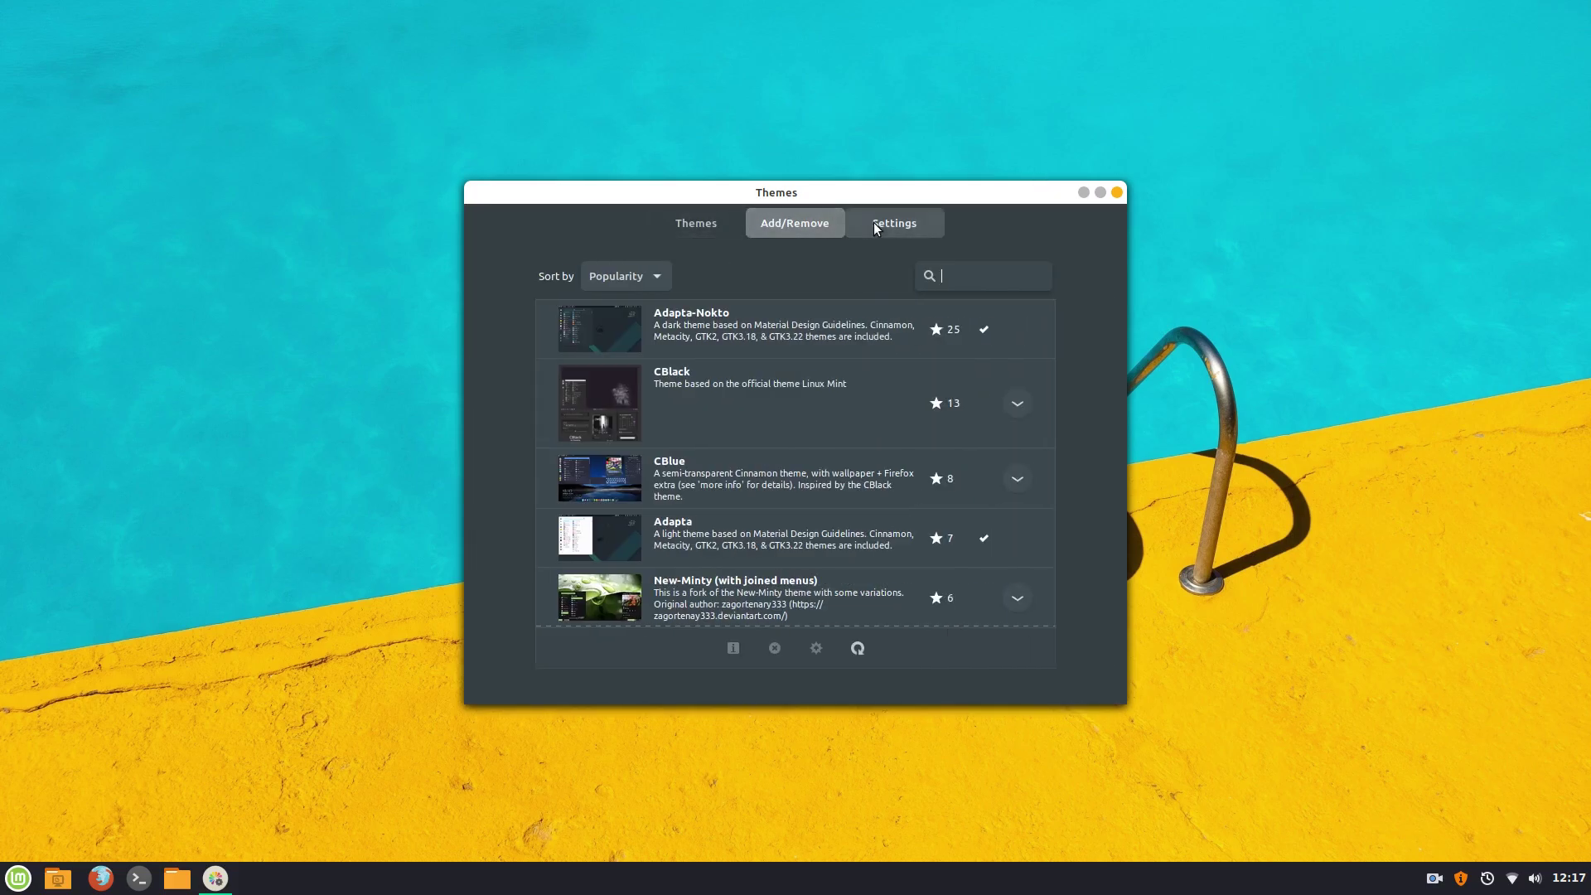
click(887, 222)
click(696, 224)
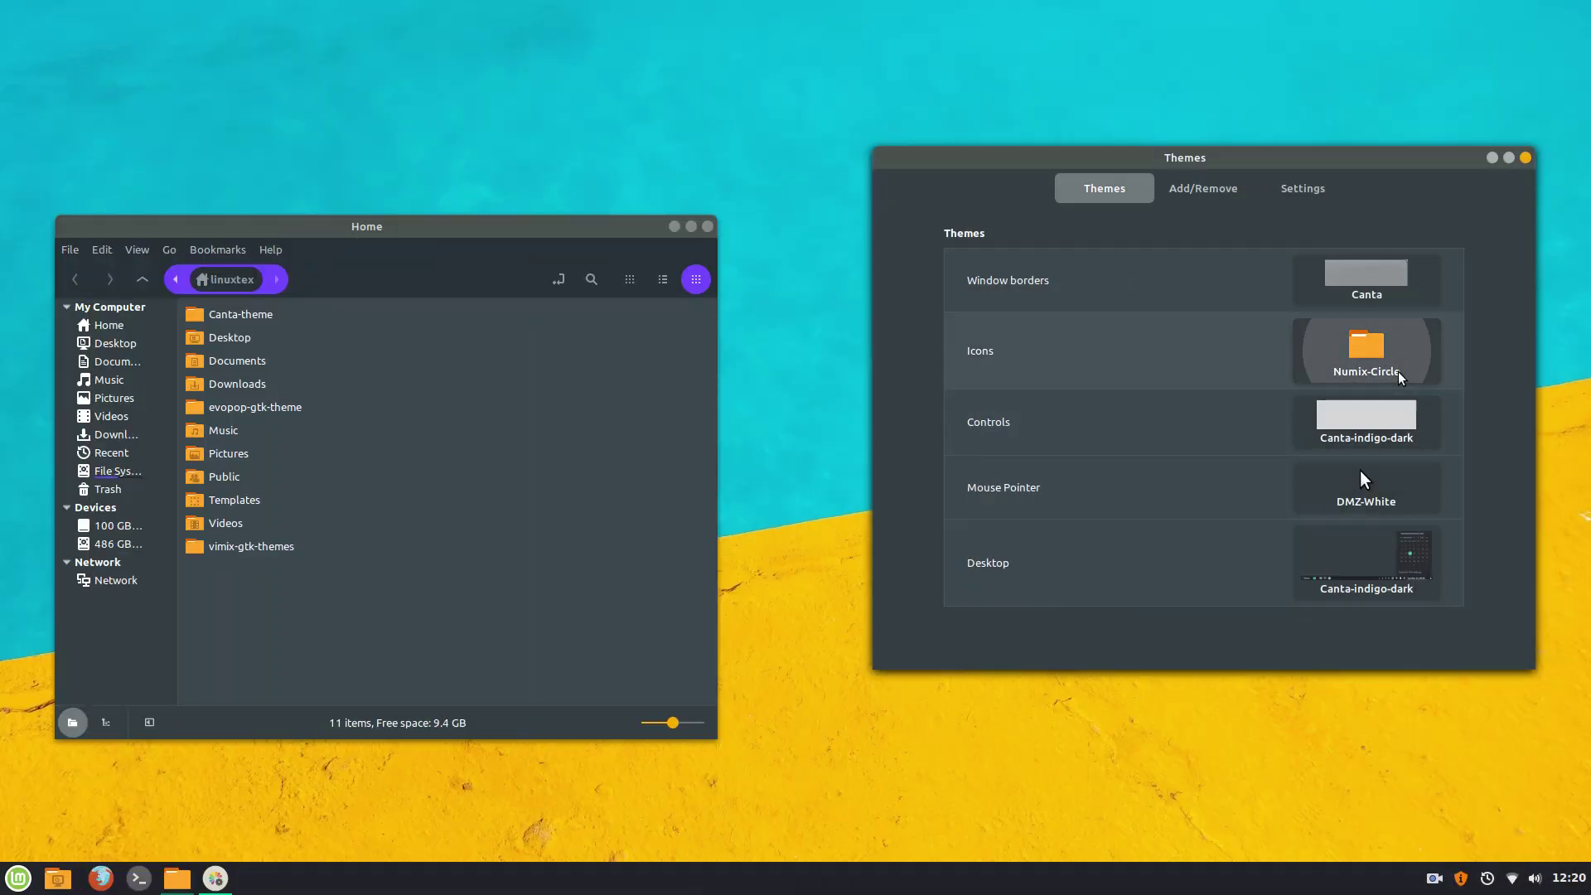
Set the icon theme to candy-icons and preview the application menu and panel calendar over different wallpapers
click(1360, 355)
click(1309, 71)
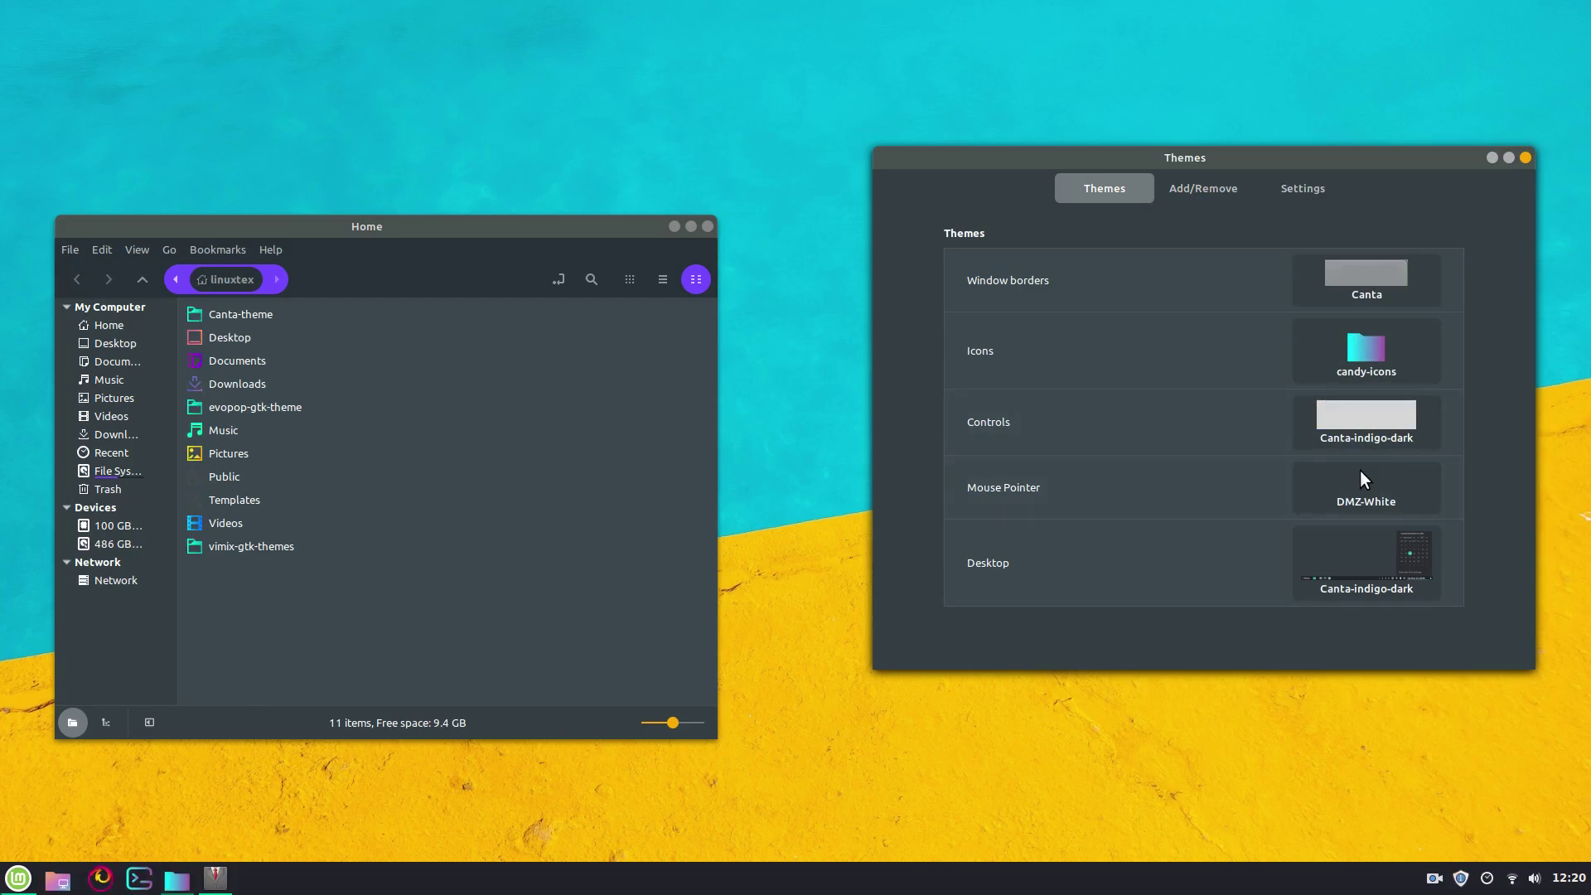
click(8, 886)
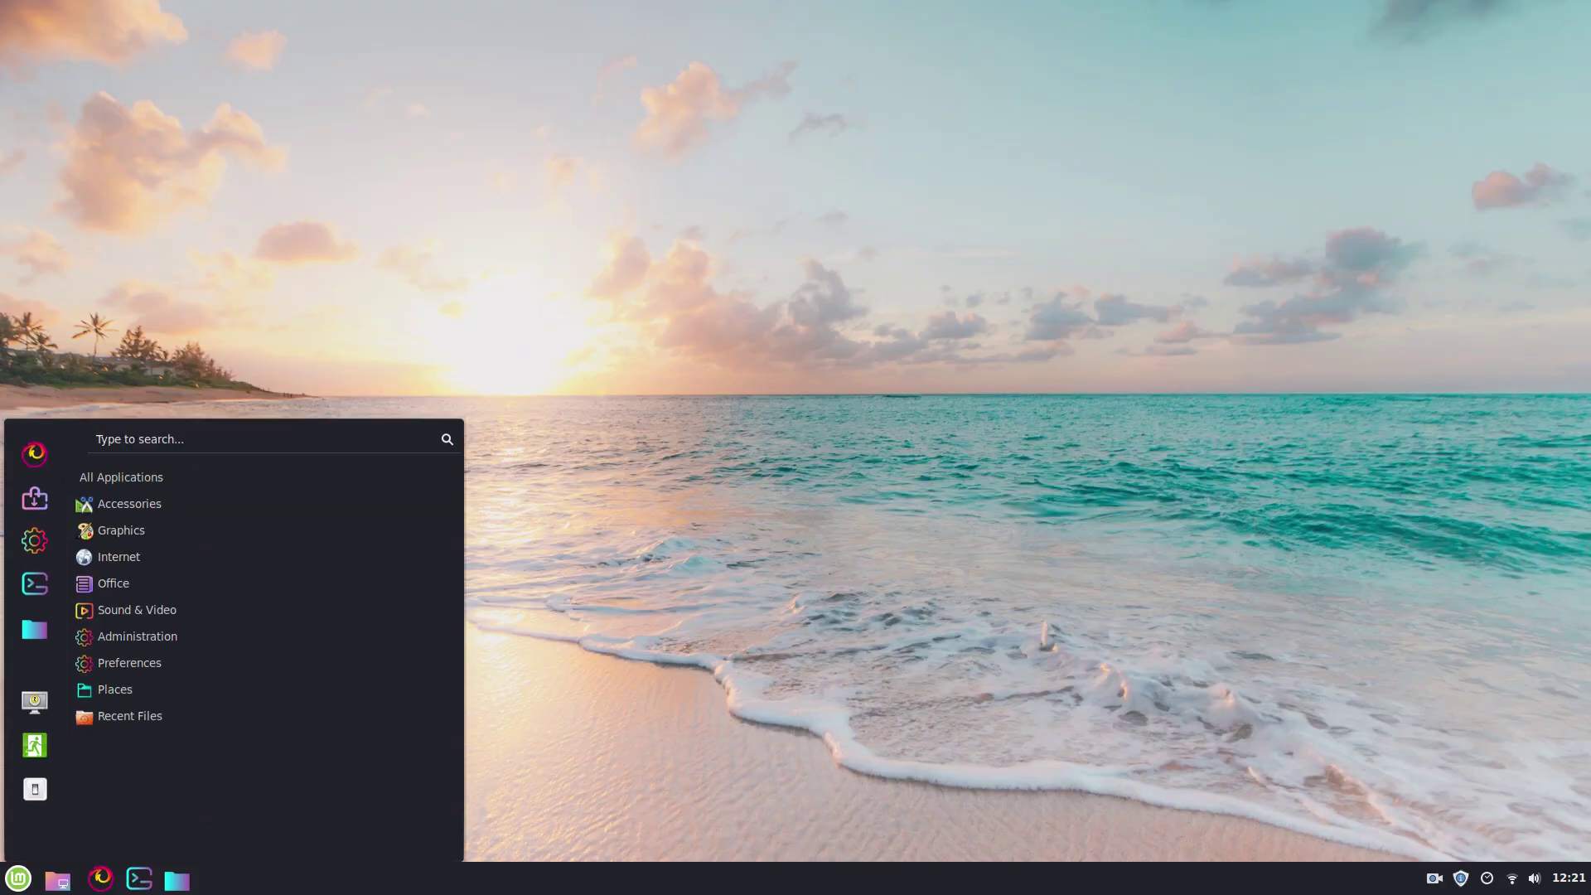
click(1568, 877)
key(Escape)
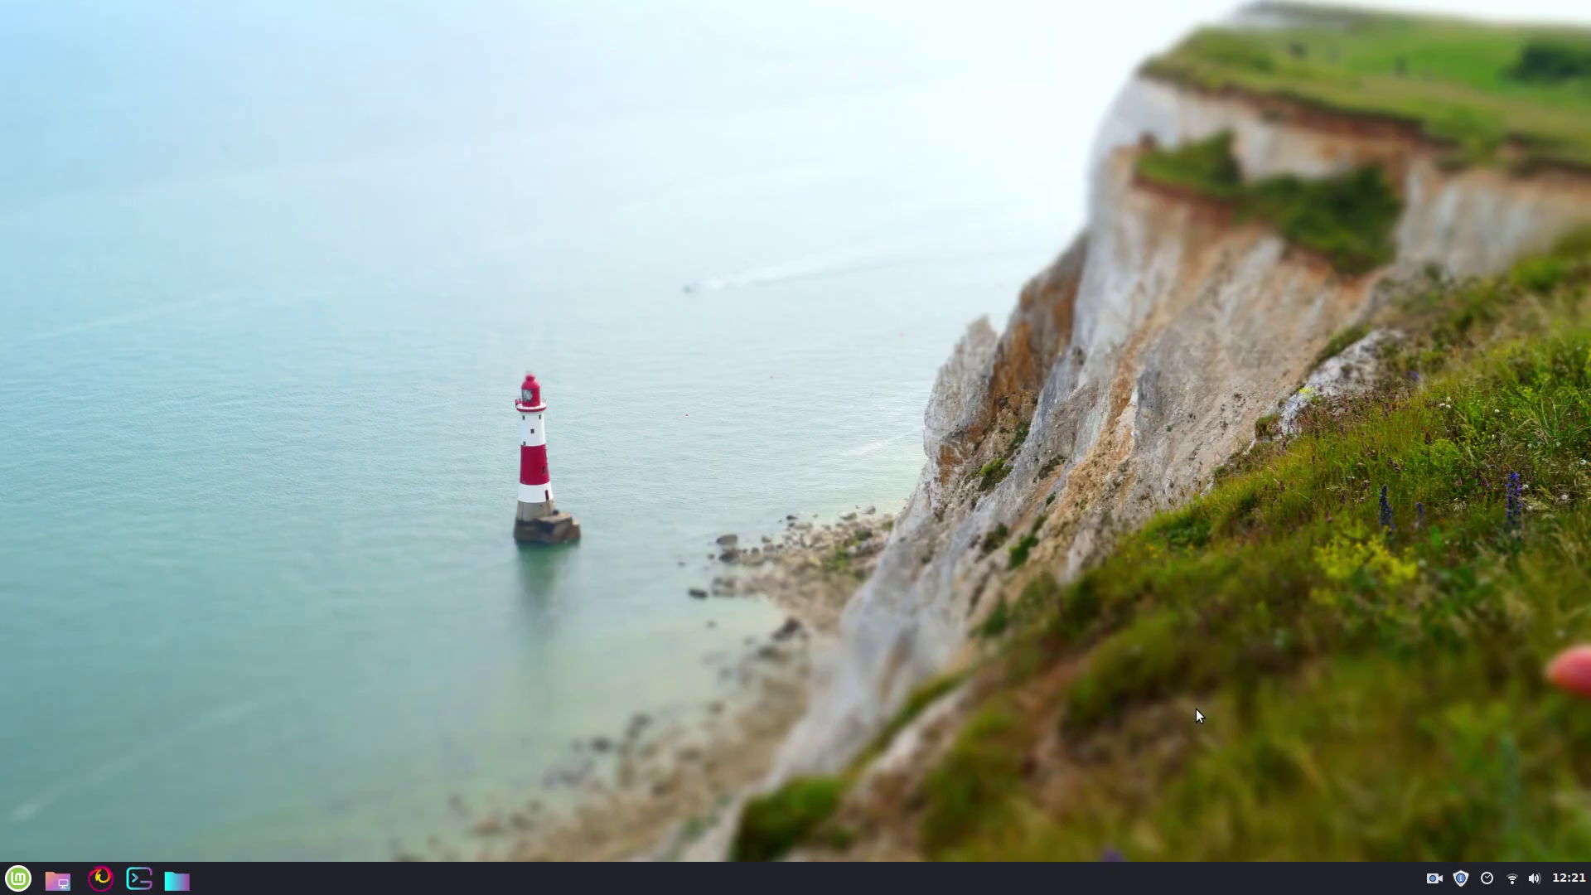
key(super)
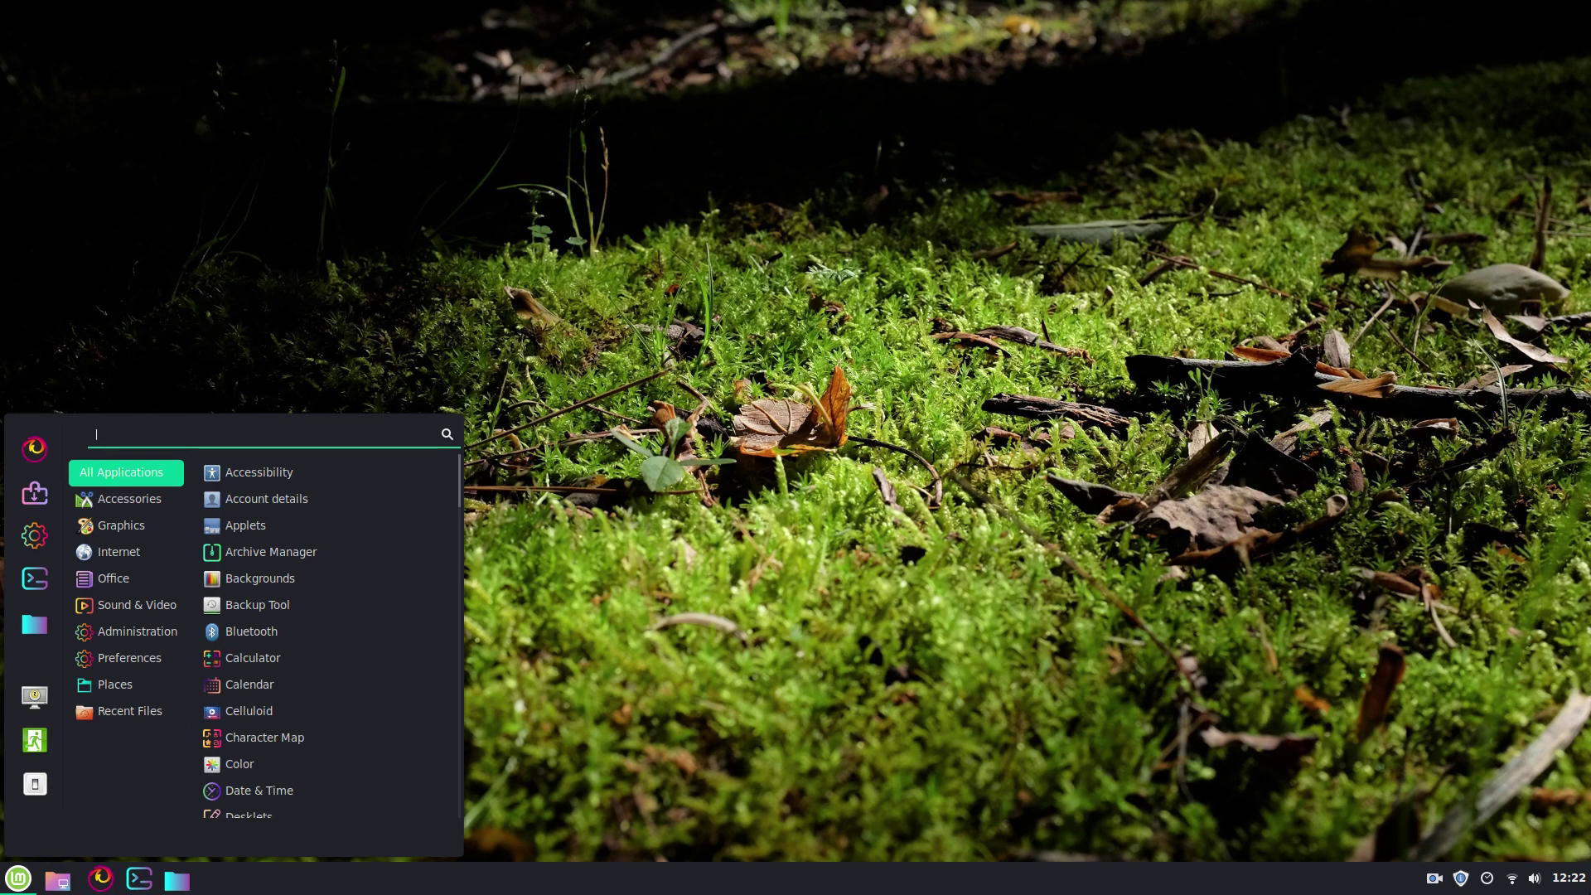
click(1568, 877)
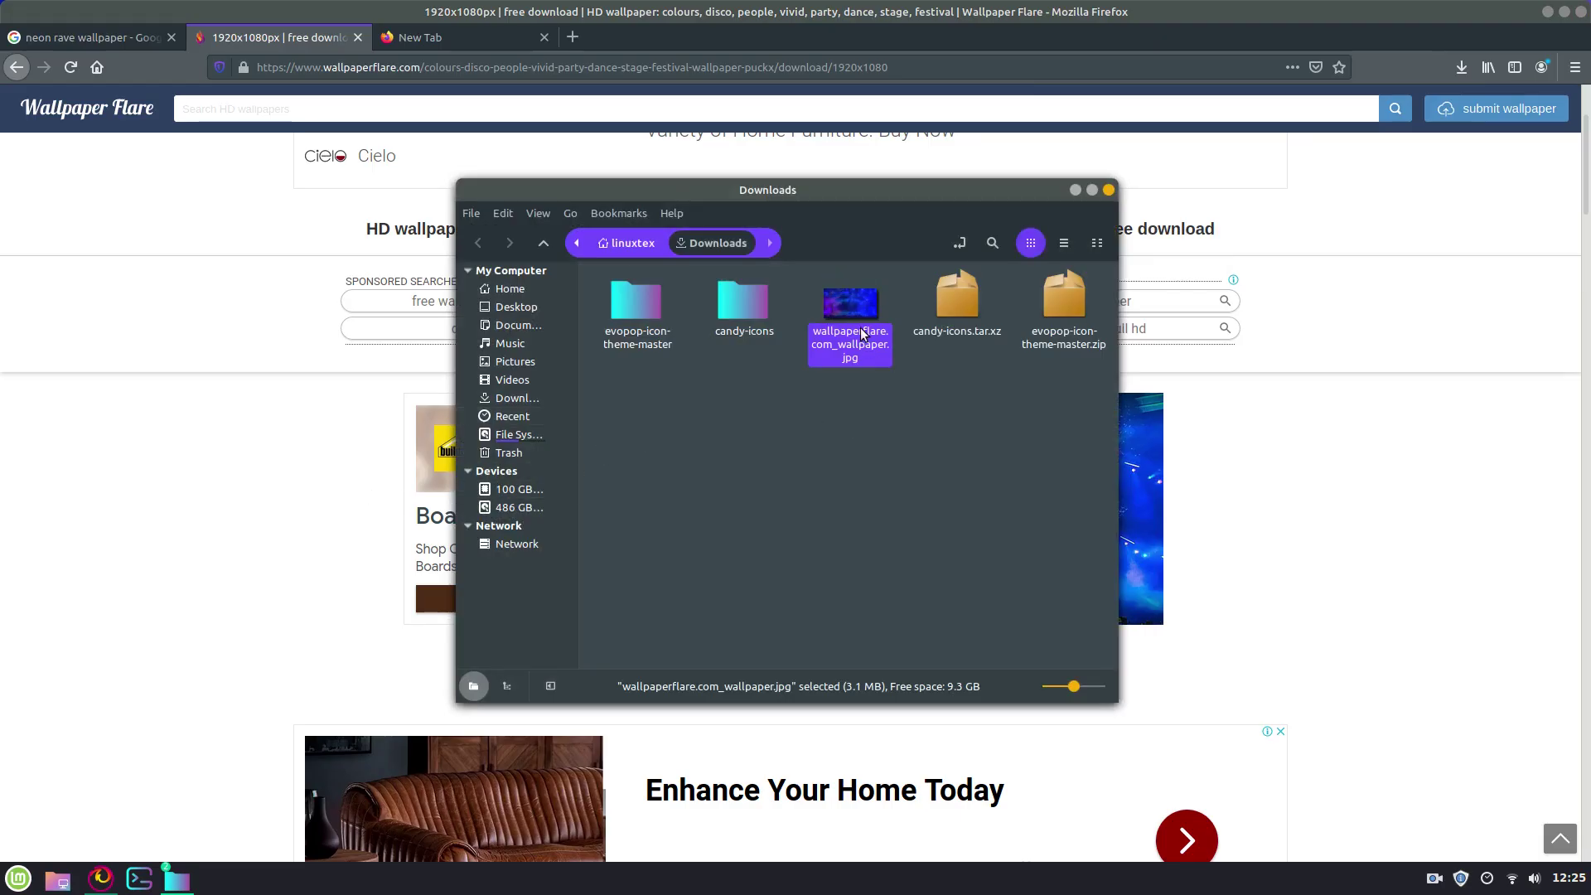
Set wallpaperflare.com_wallpaper.jpg from the Downloads folder as the wallpaper and preview the desktop's context menu
right_click(860, 333)
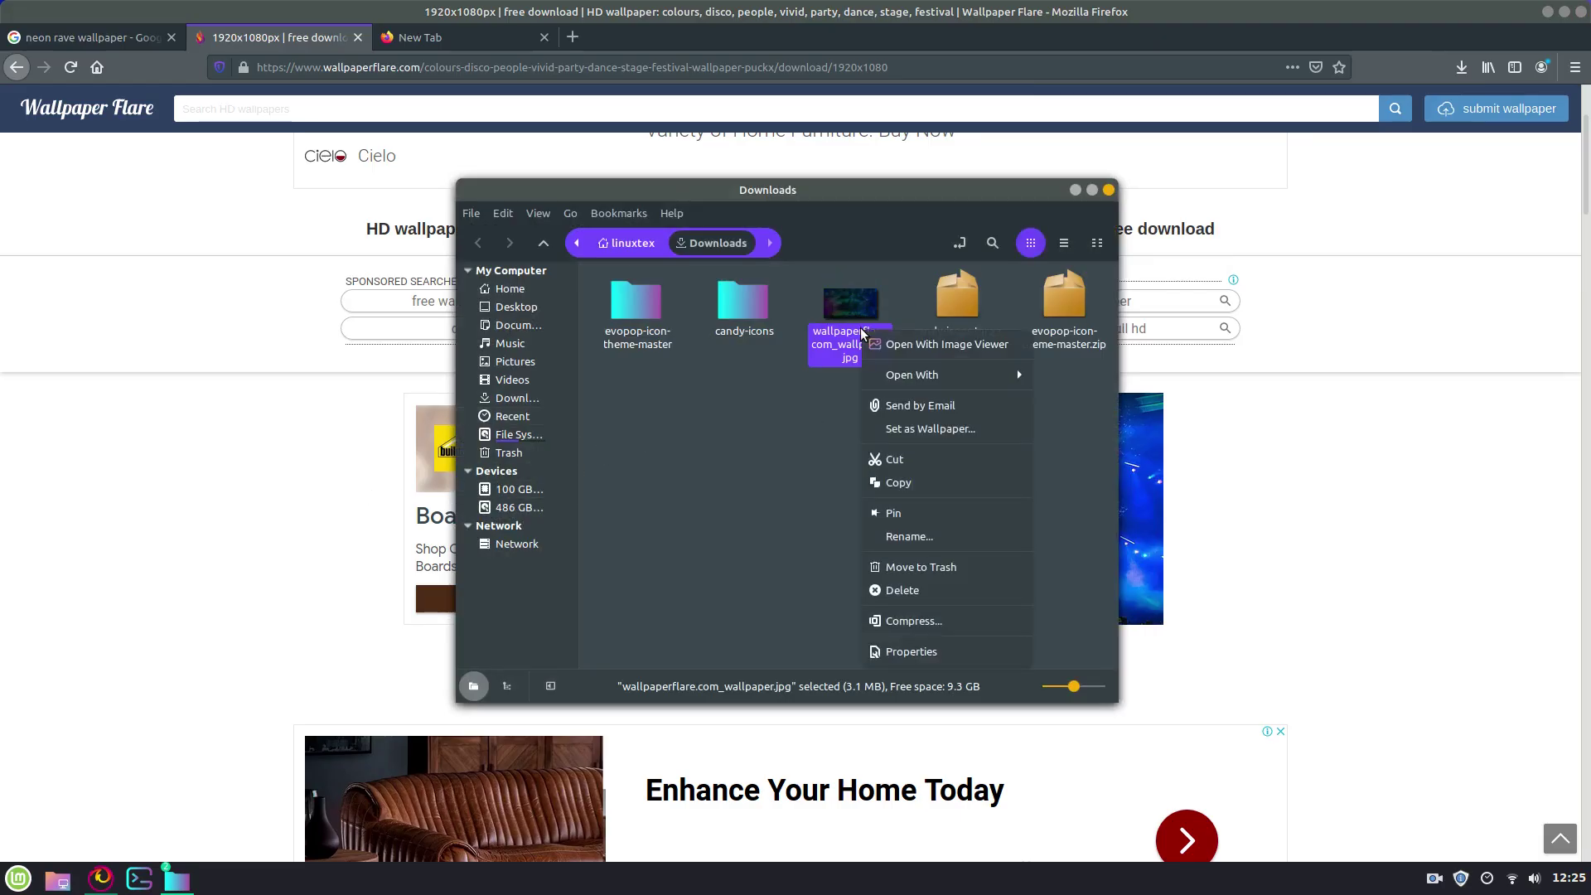
click(950, 426)
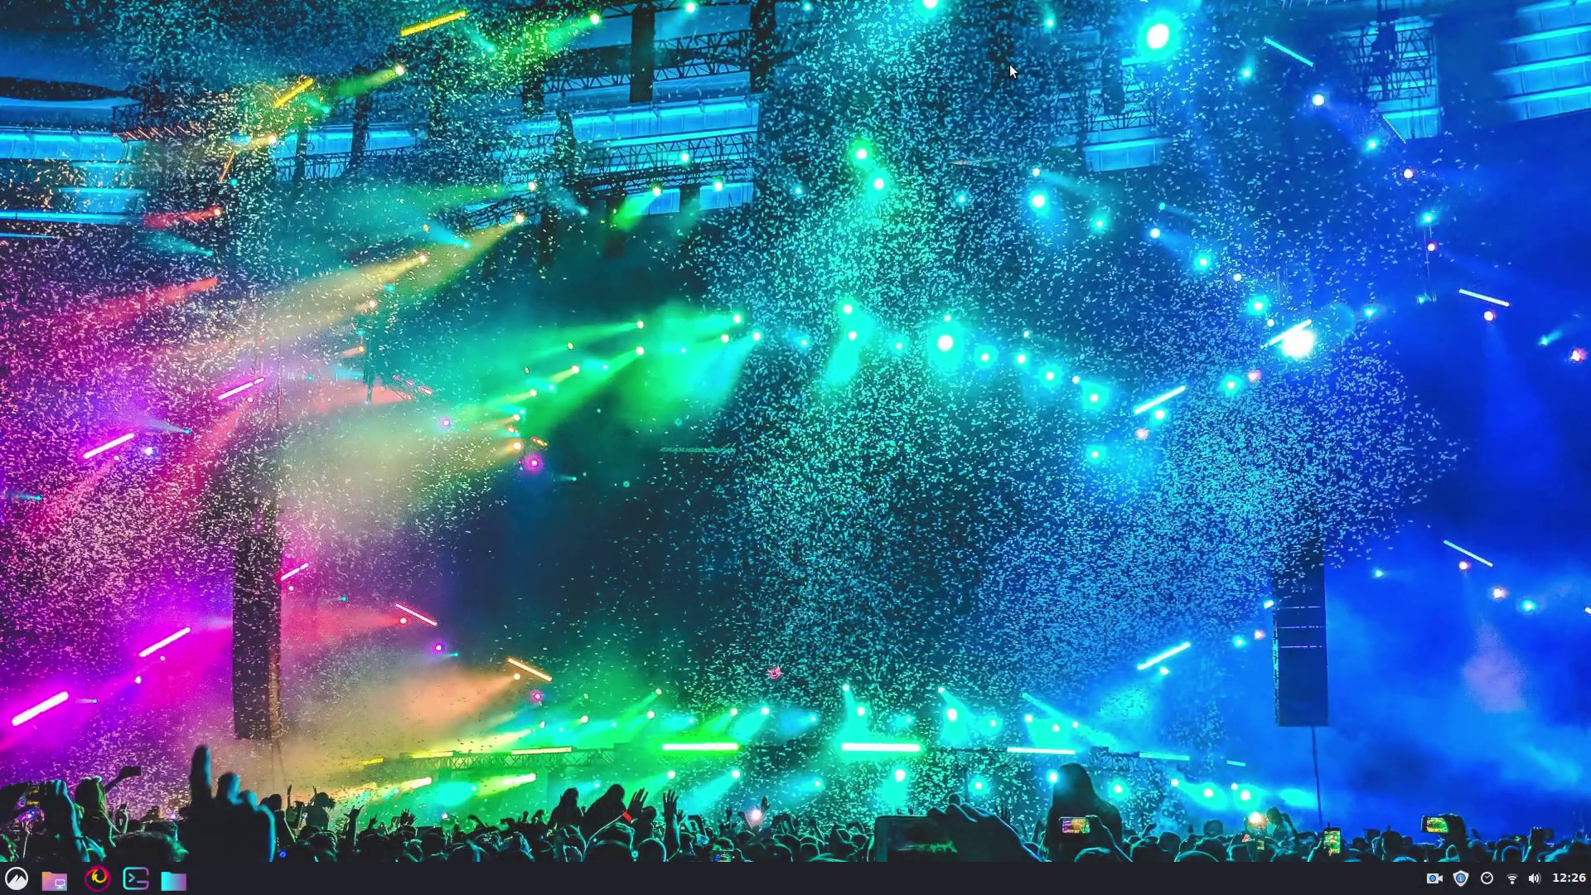
right_click(1010, 106)
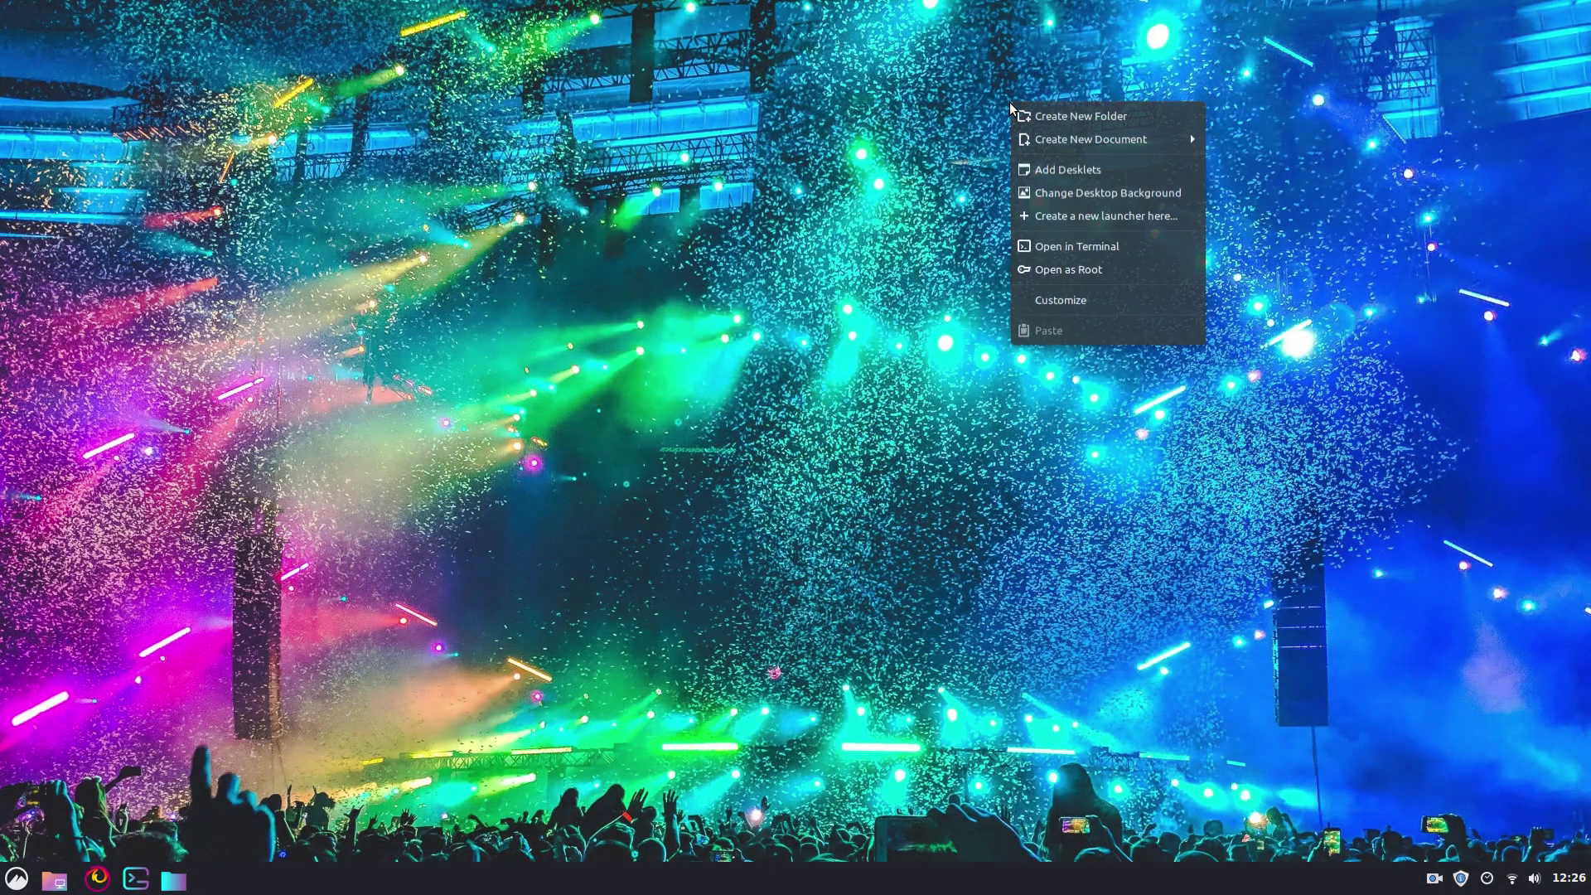
click(858, 252)
Open System Settings, preview the application menu beside the open windows, and close the Home window
click(10, 892)
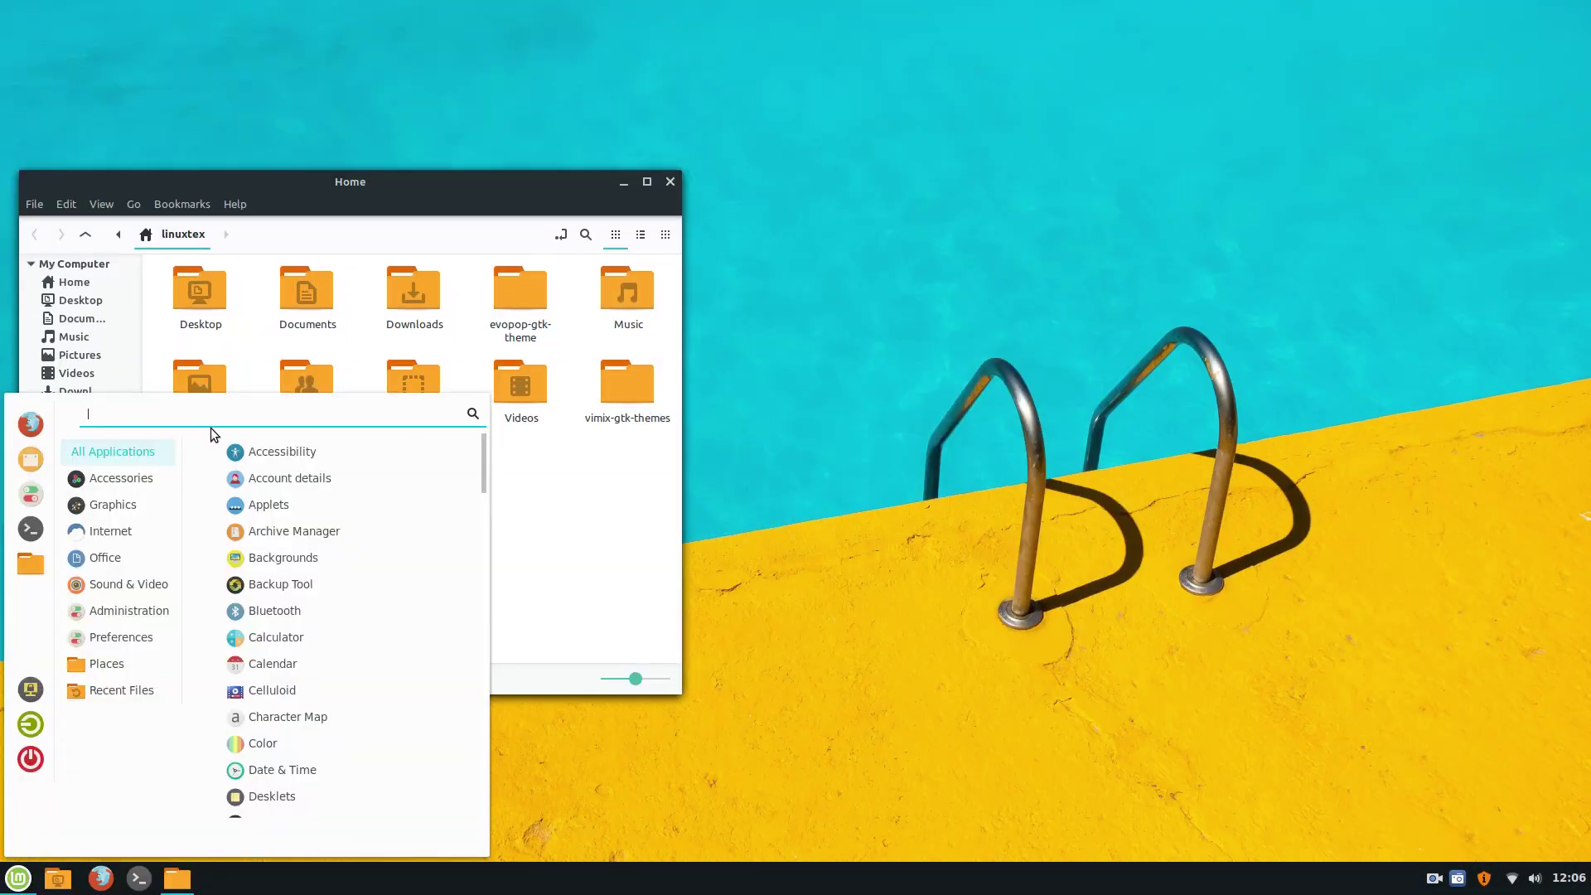
click(32, 499)
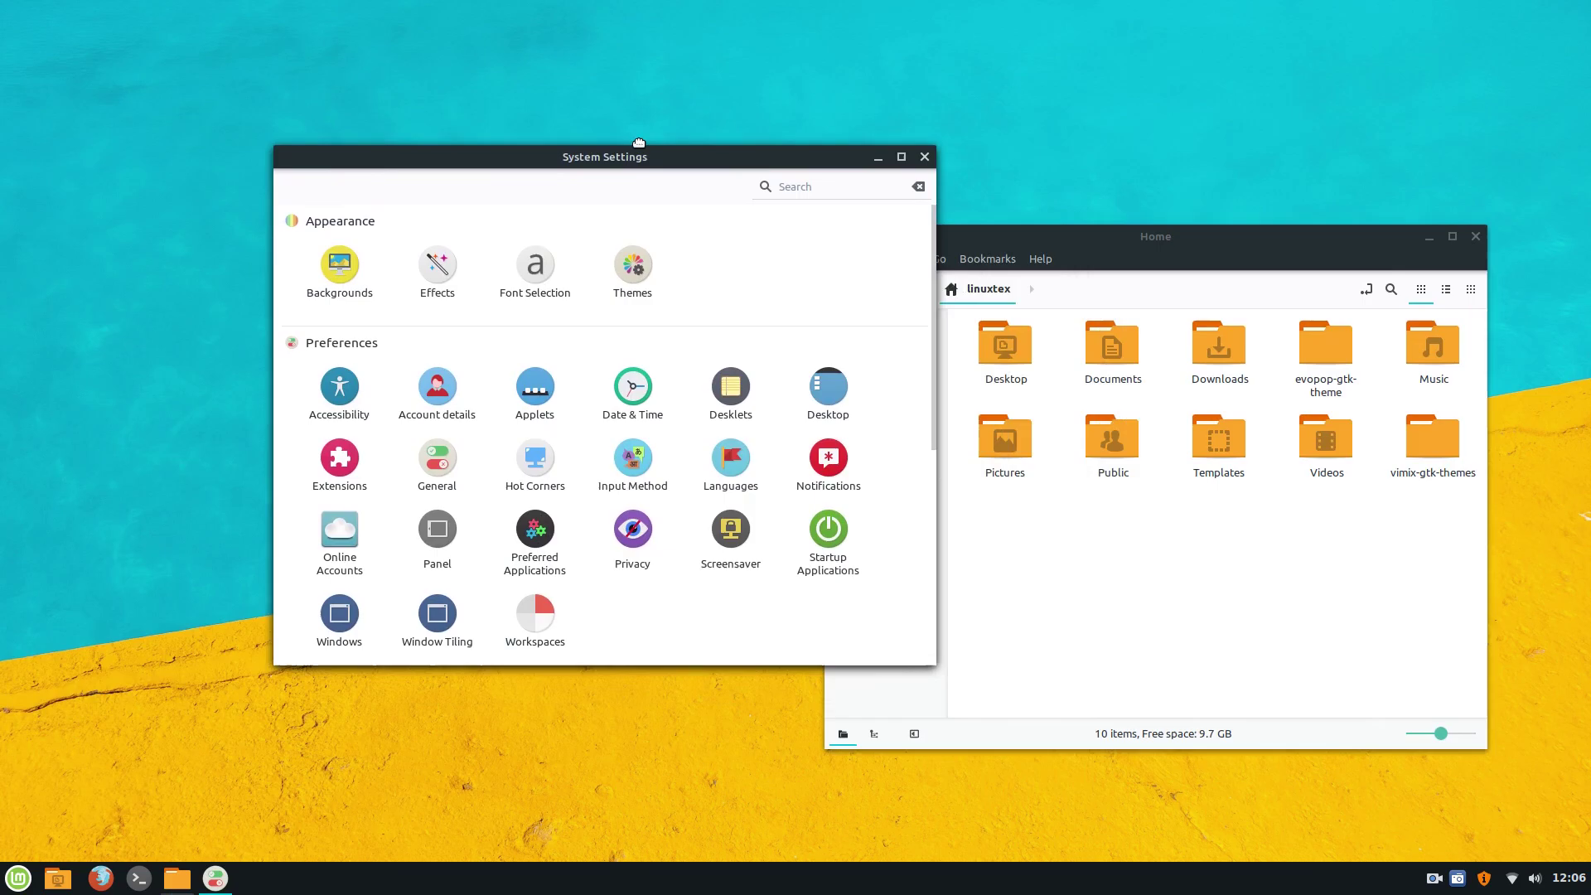
key(super)
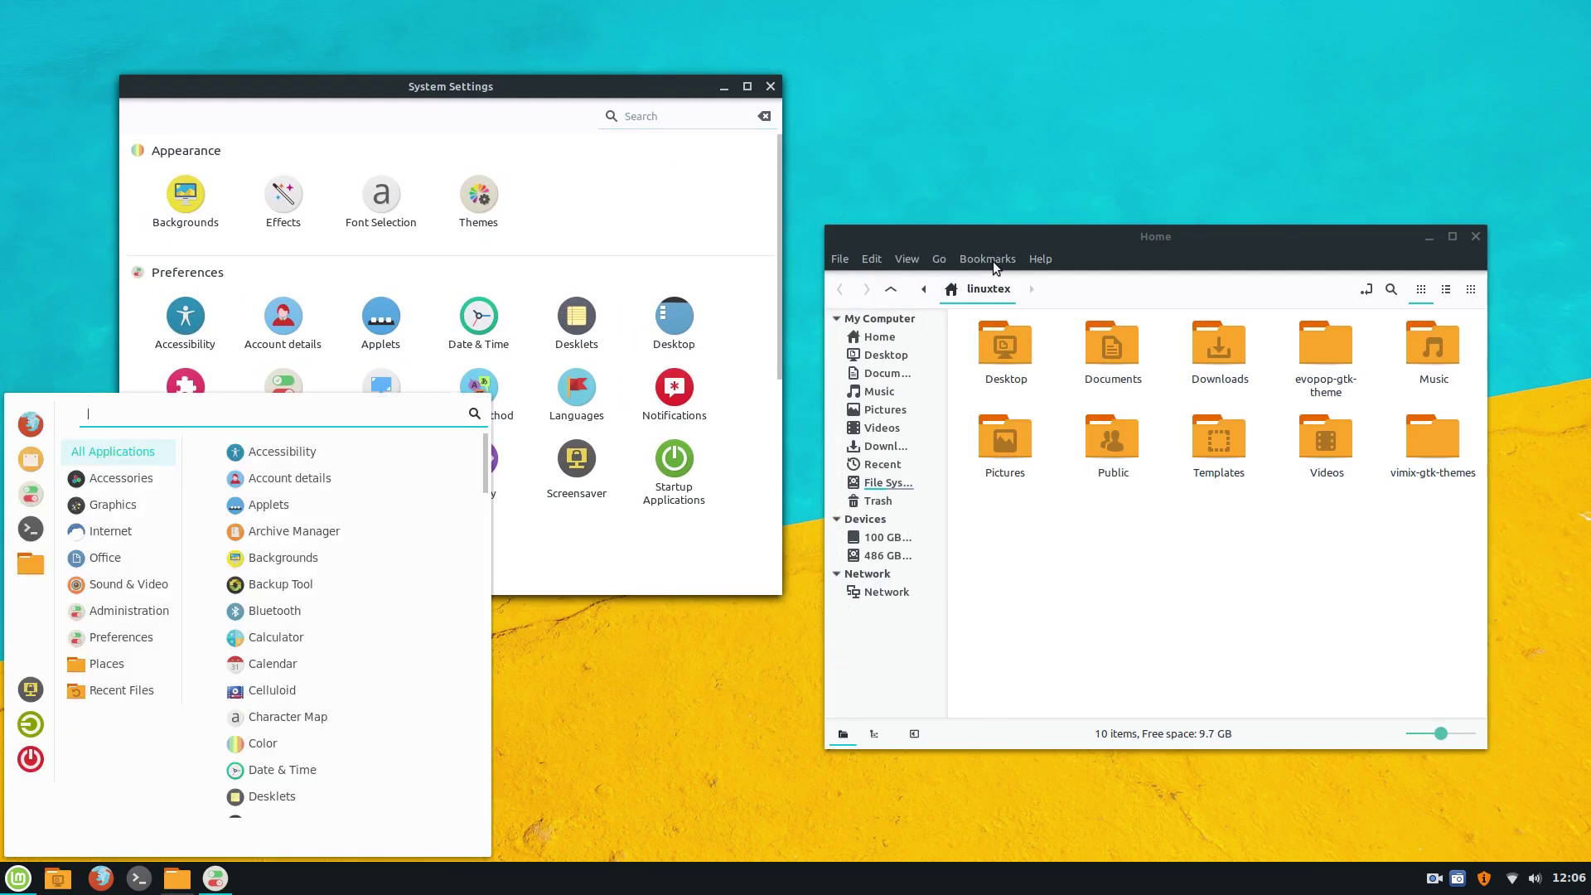
key(Escape)
click(1476, 236)
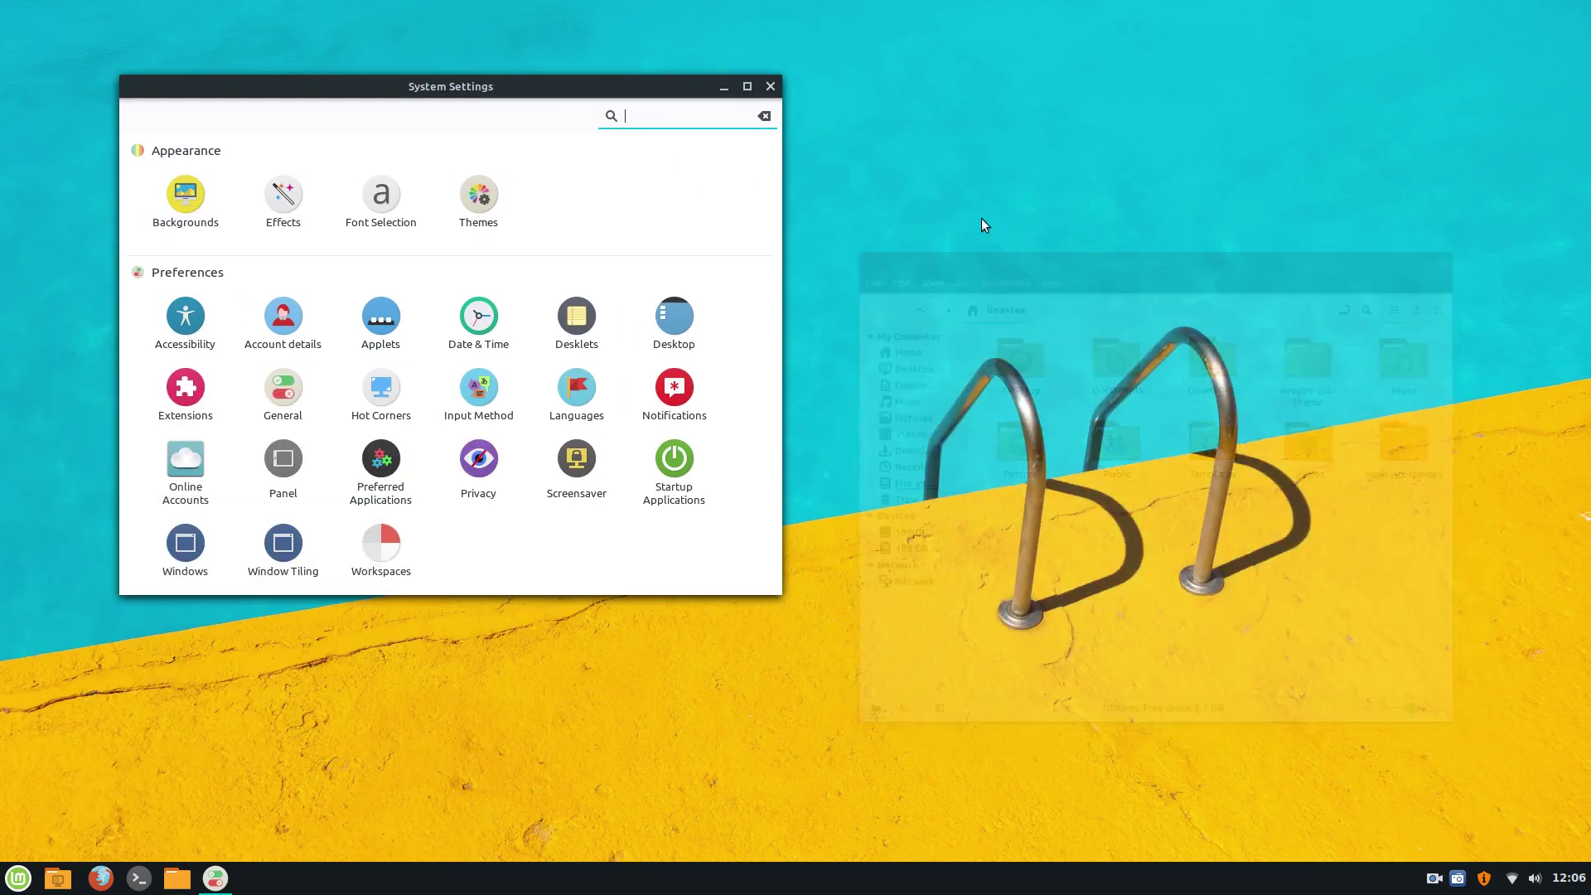
Reposition the System Settings window and preview the application menu repeatedly beside it
drag(561, 80, 1003, 150)
key(super)
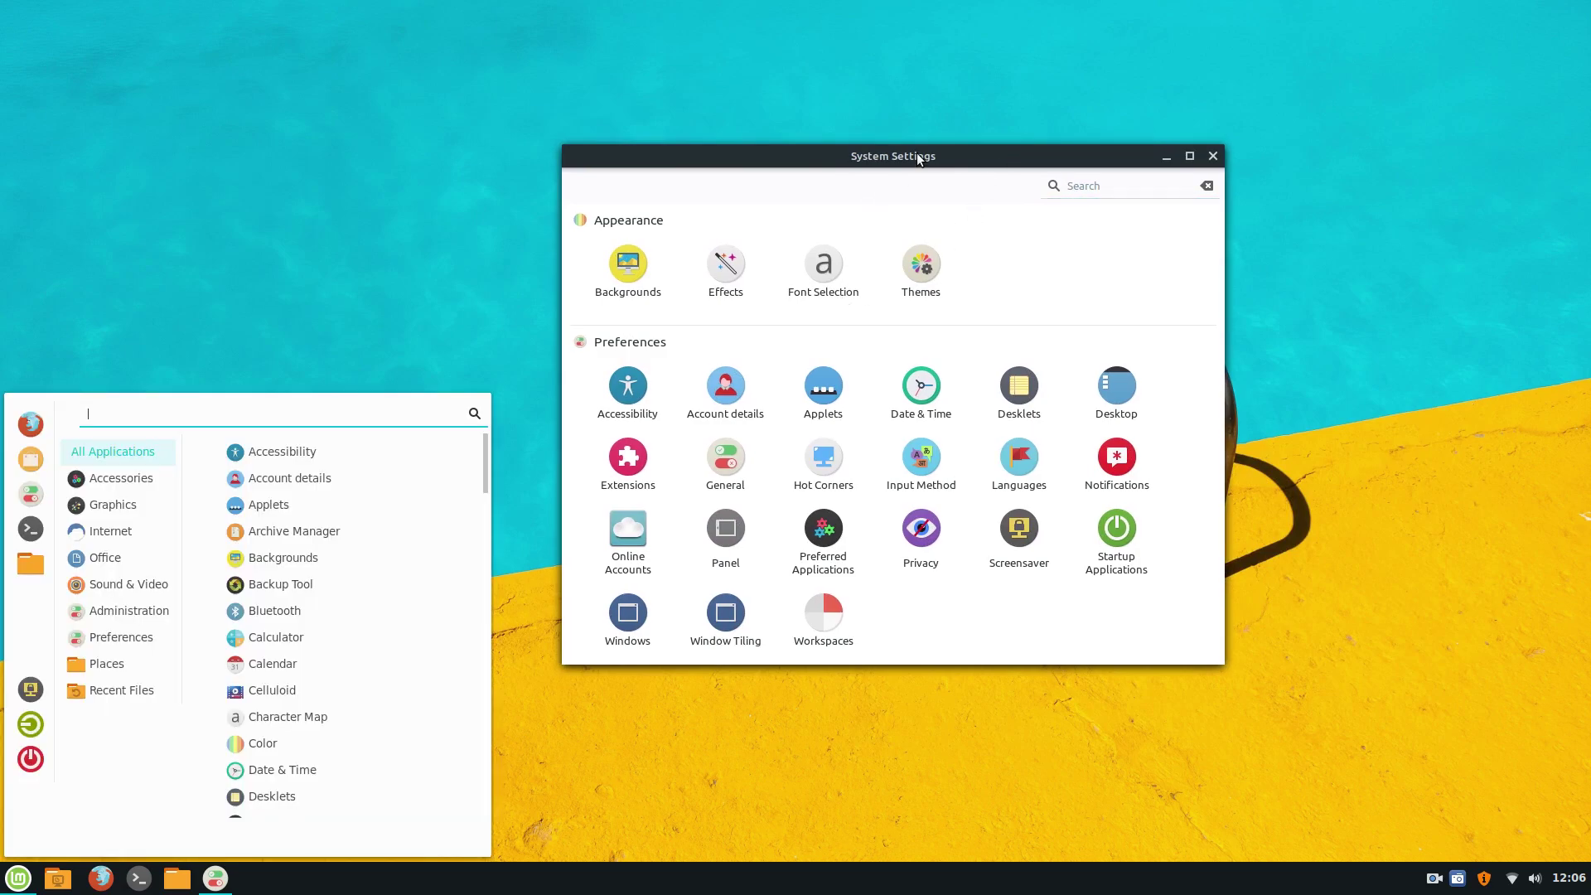
key(Escape)
drag(886, 165, 935, 259)
key(super)
key(super)
key(super)
click(834, 335)
key(super)
key(super)
click(1229, 258)
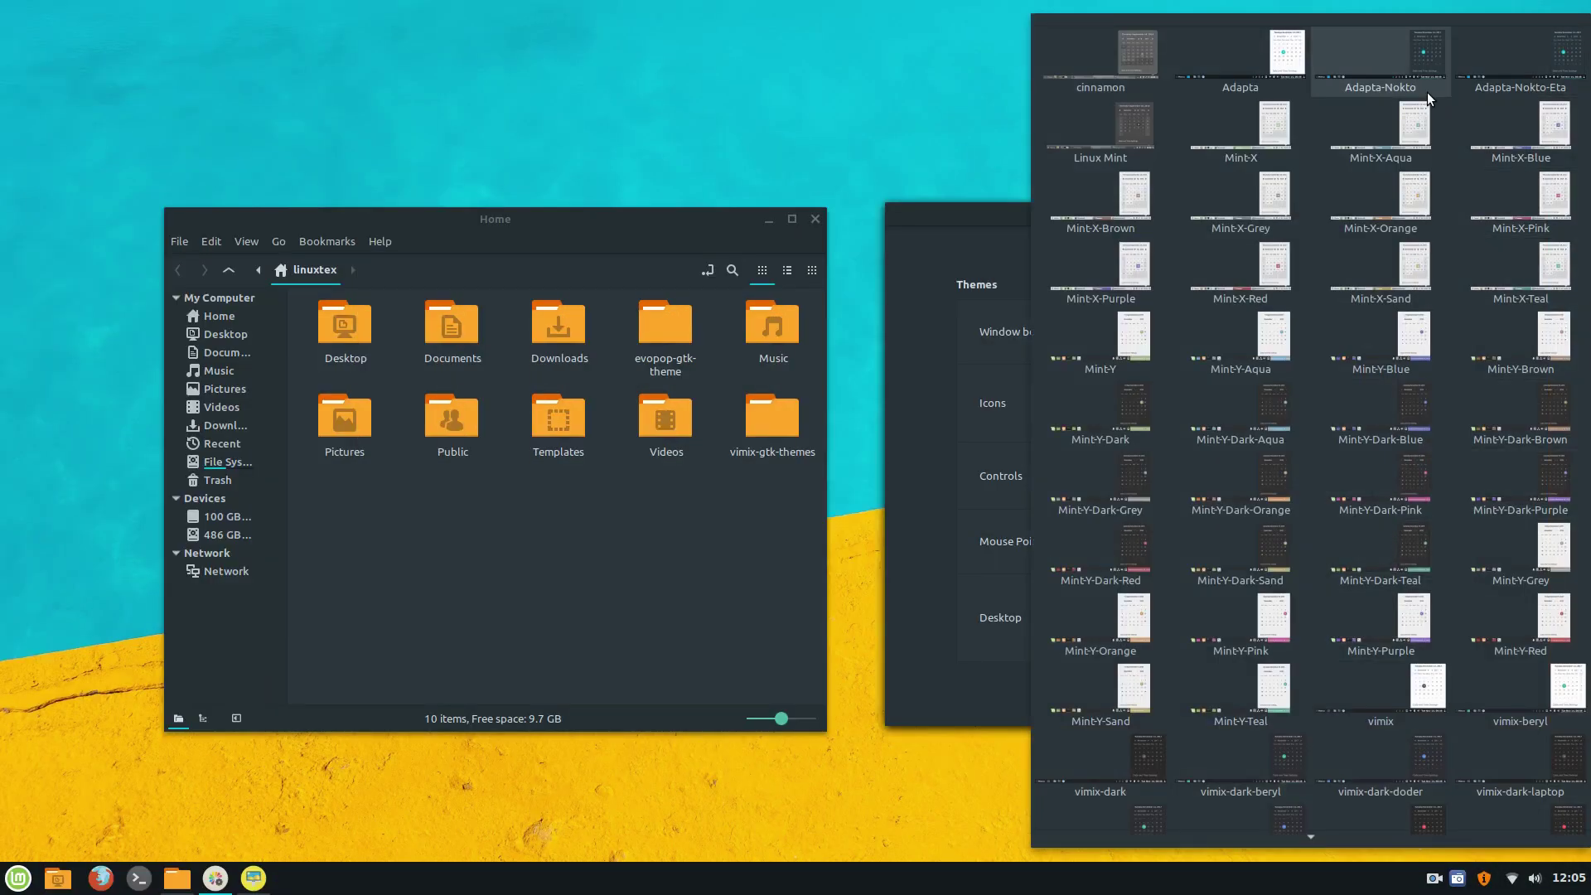
Set the desktop theme to Adapta-Nokto and preview the application menu with its Internet category
click(1427, 92)
click(5, 867)
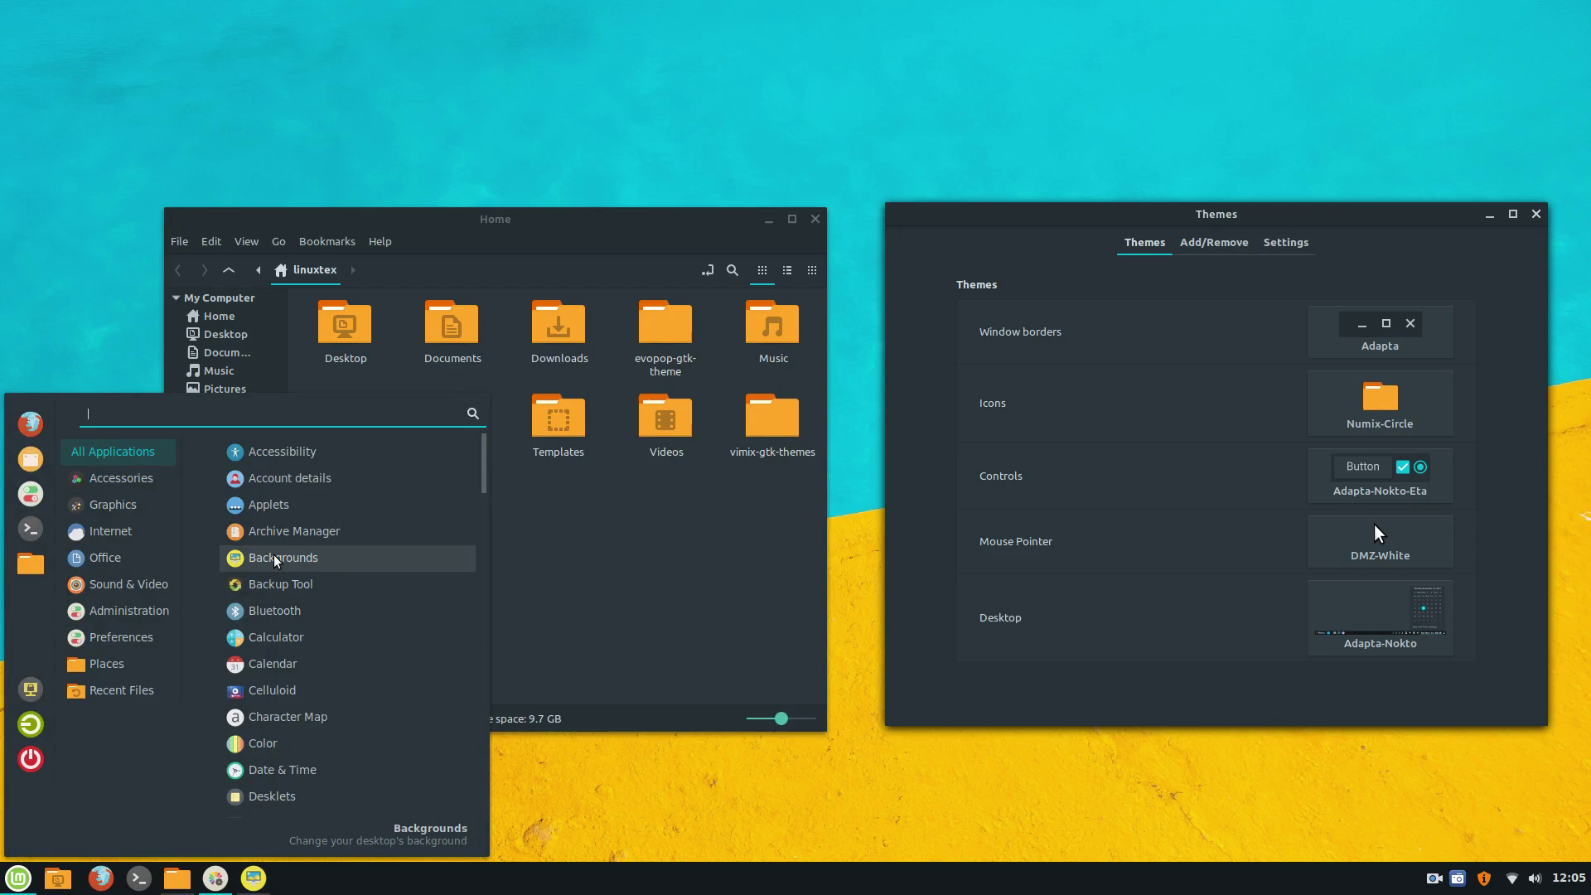
mouse_move(96, 539)
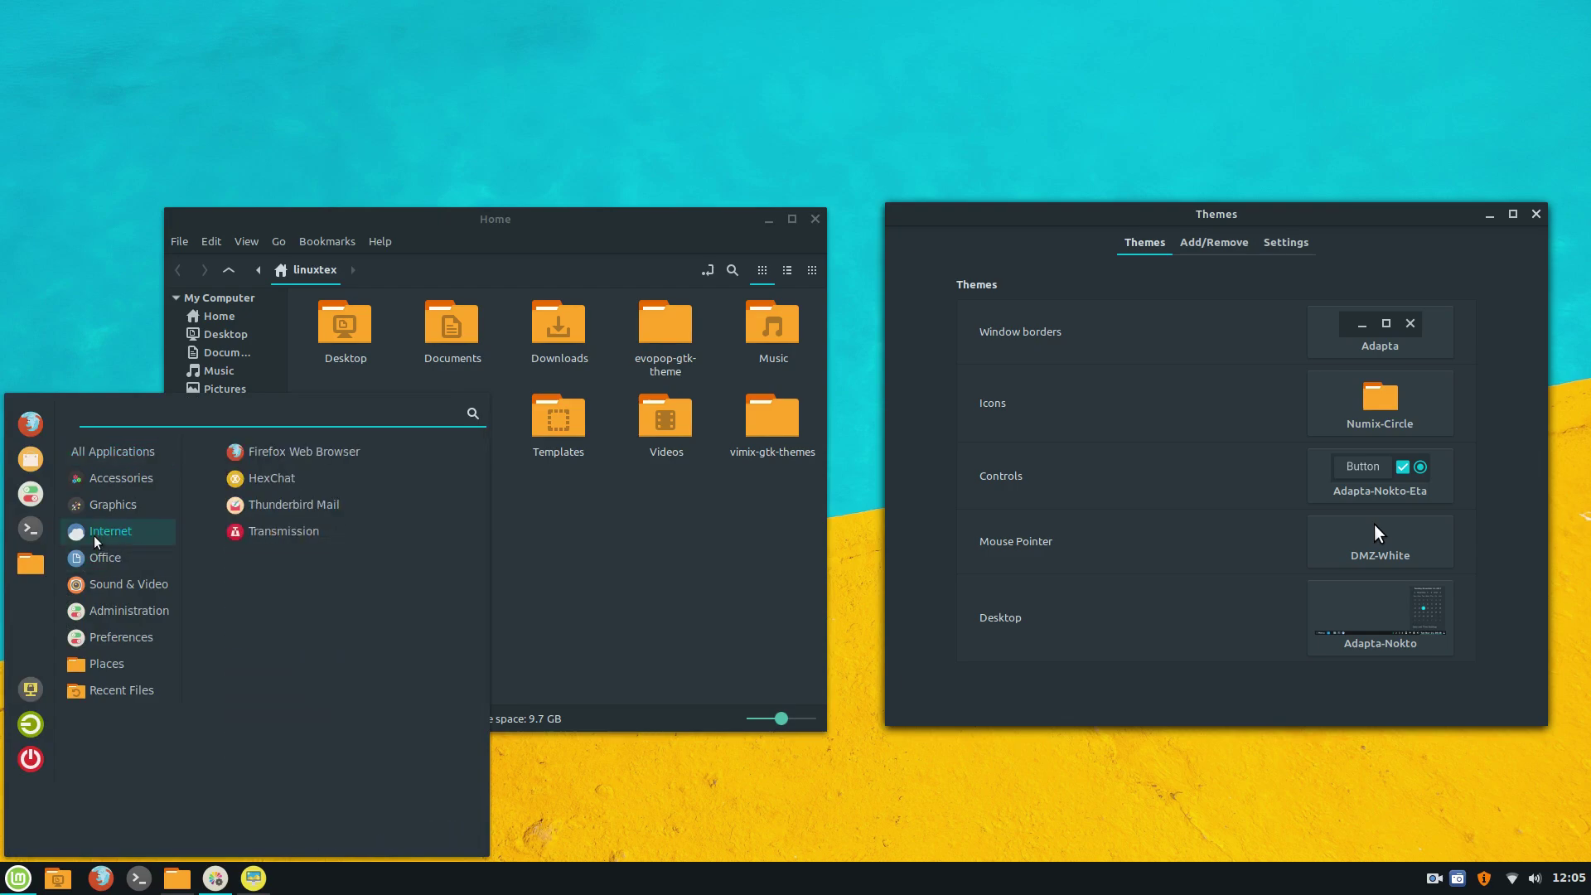
click(524, 559)
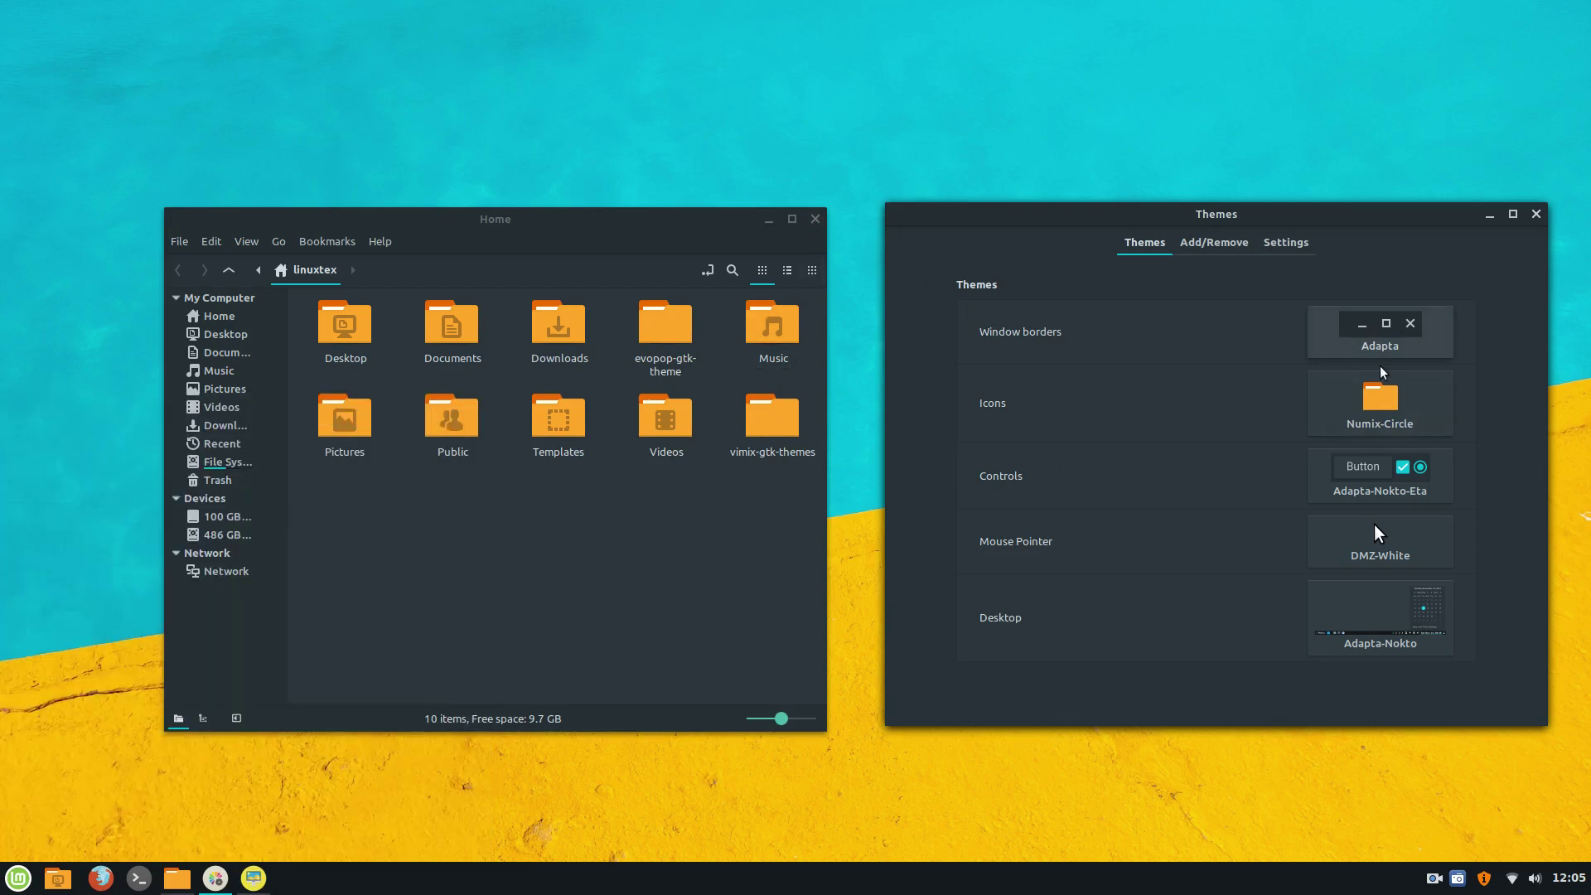
Set the controls theme to Adapta and open the desktop theme choices
click(1380, 472)
click(1077, 49)
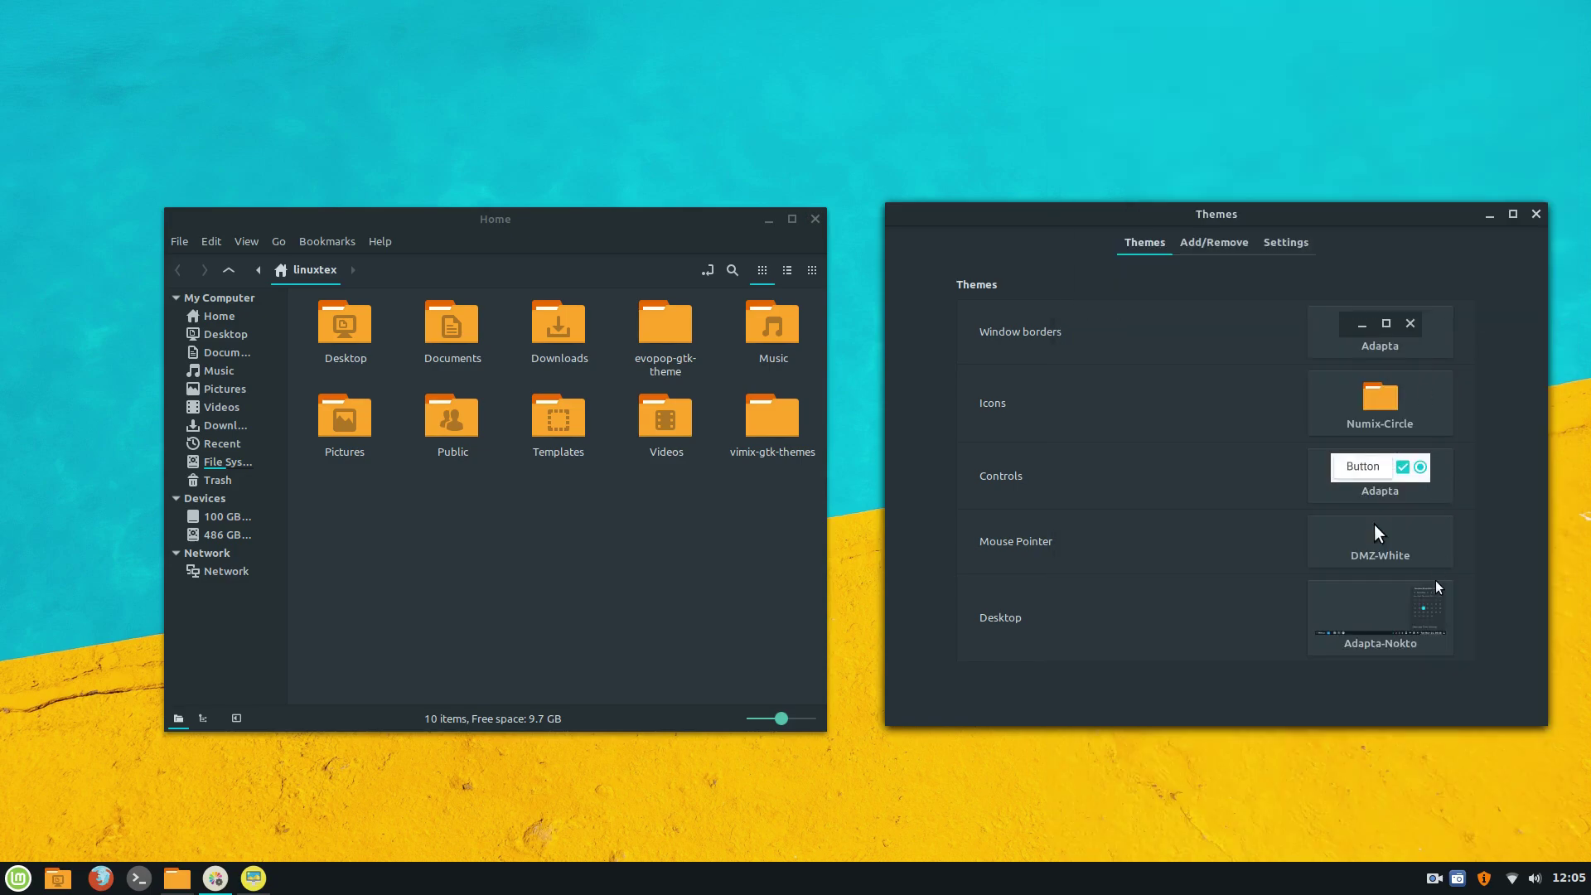
click(1435, 585)
click(1393, 638)
click(1393, 638)
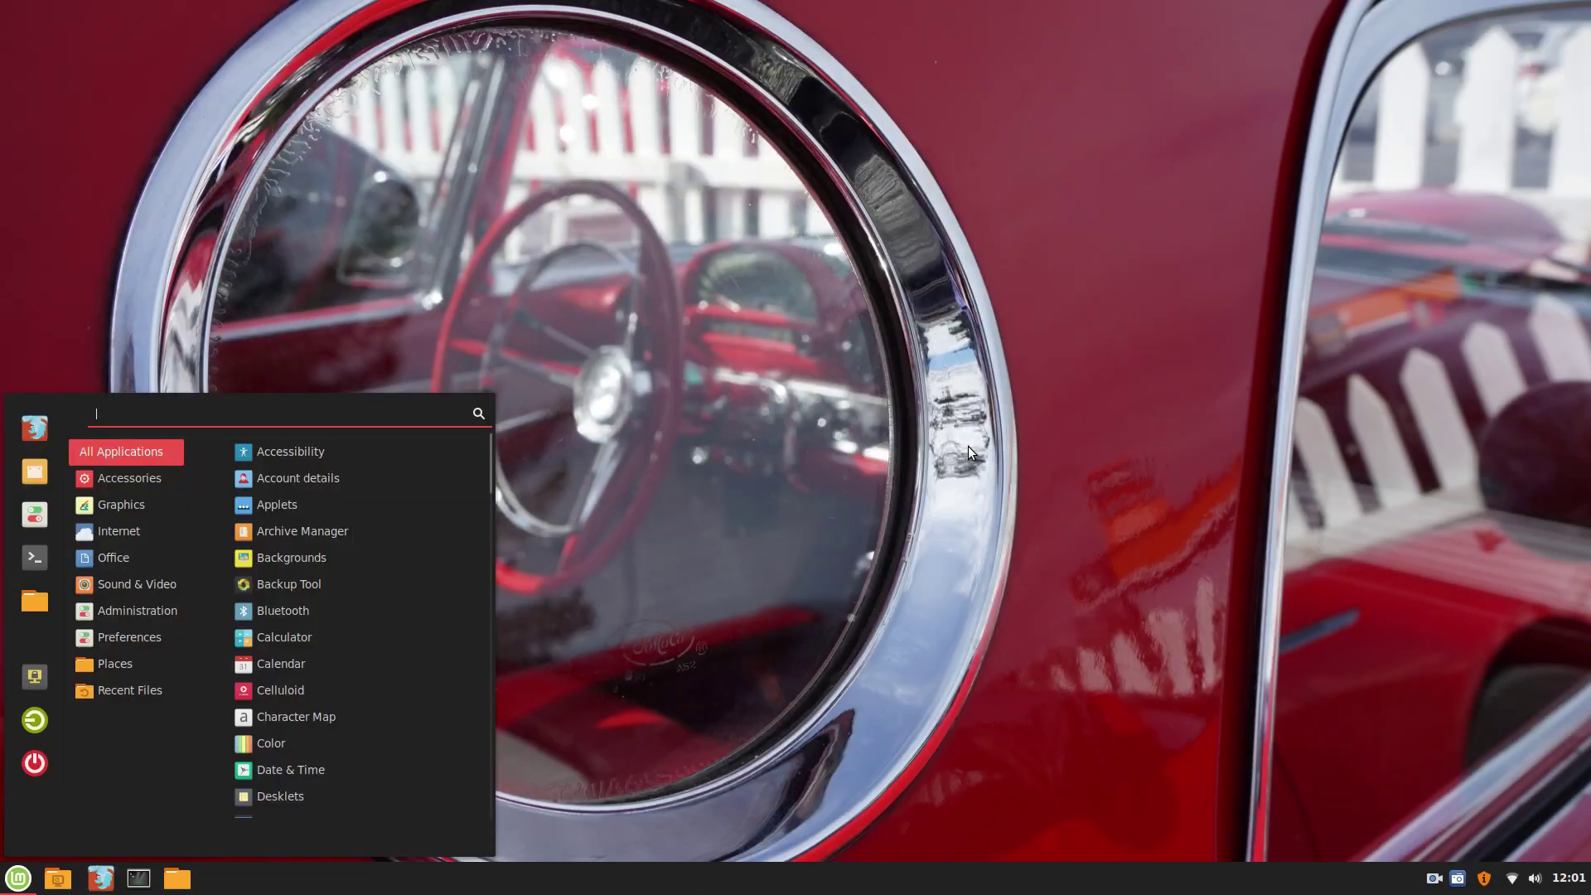
Search for and open the Themes settings, and download the Adapta theme from the list of available themes
text(the)
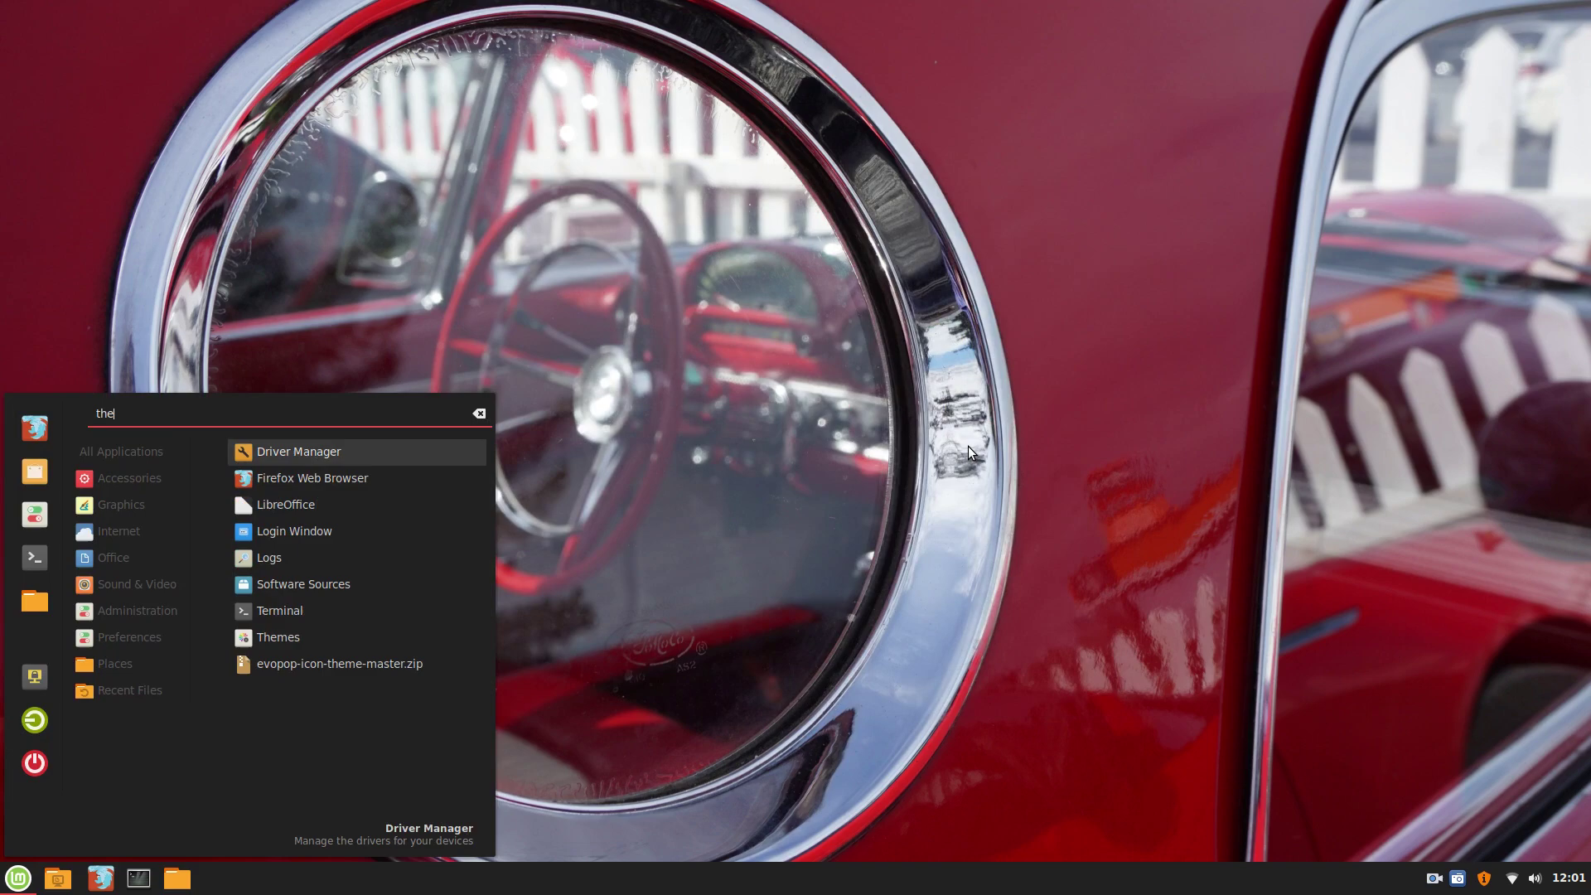
text(me)
key(Return)
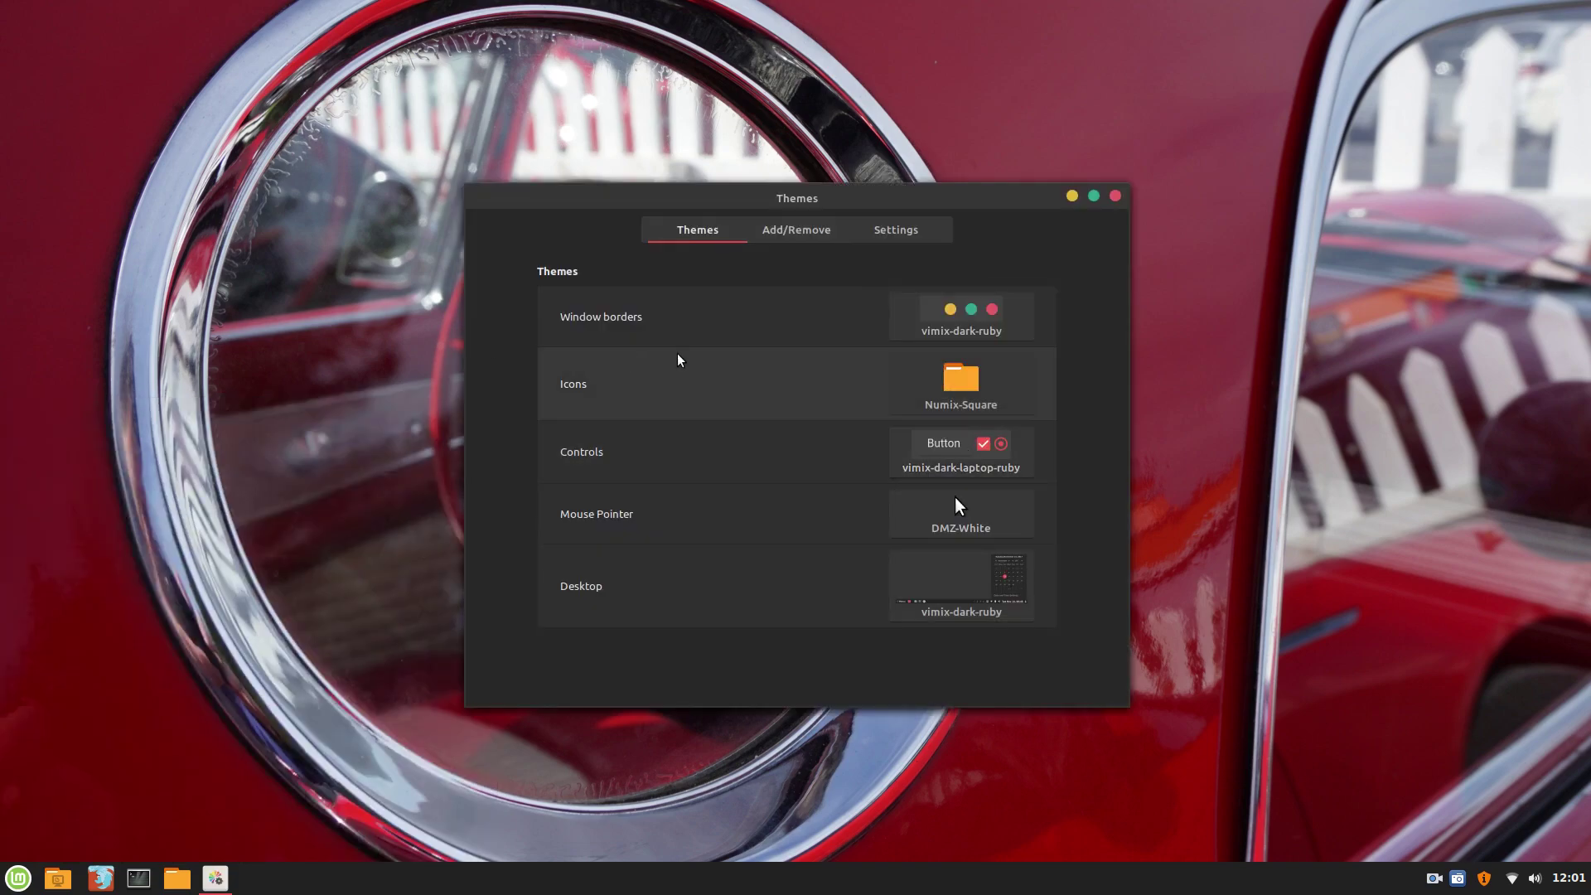
click(796, 230)
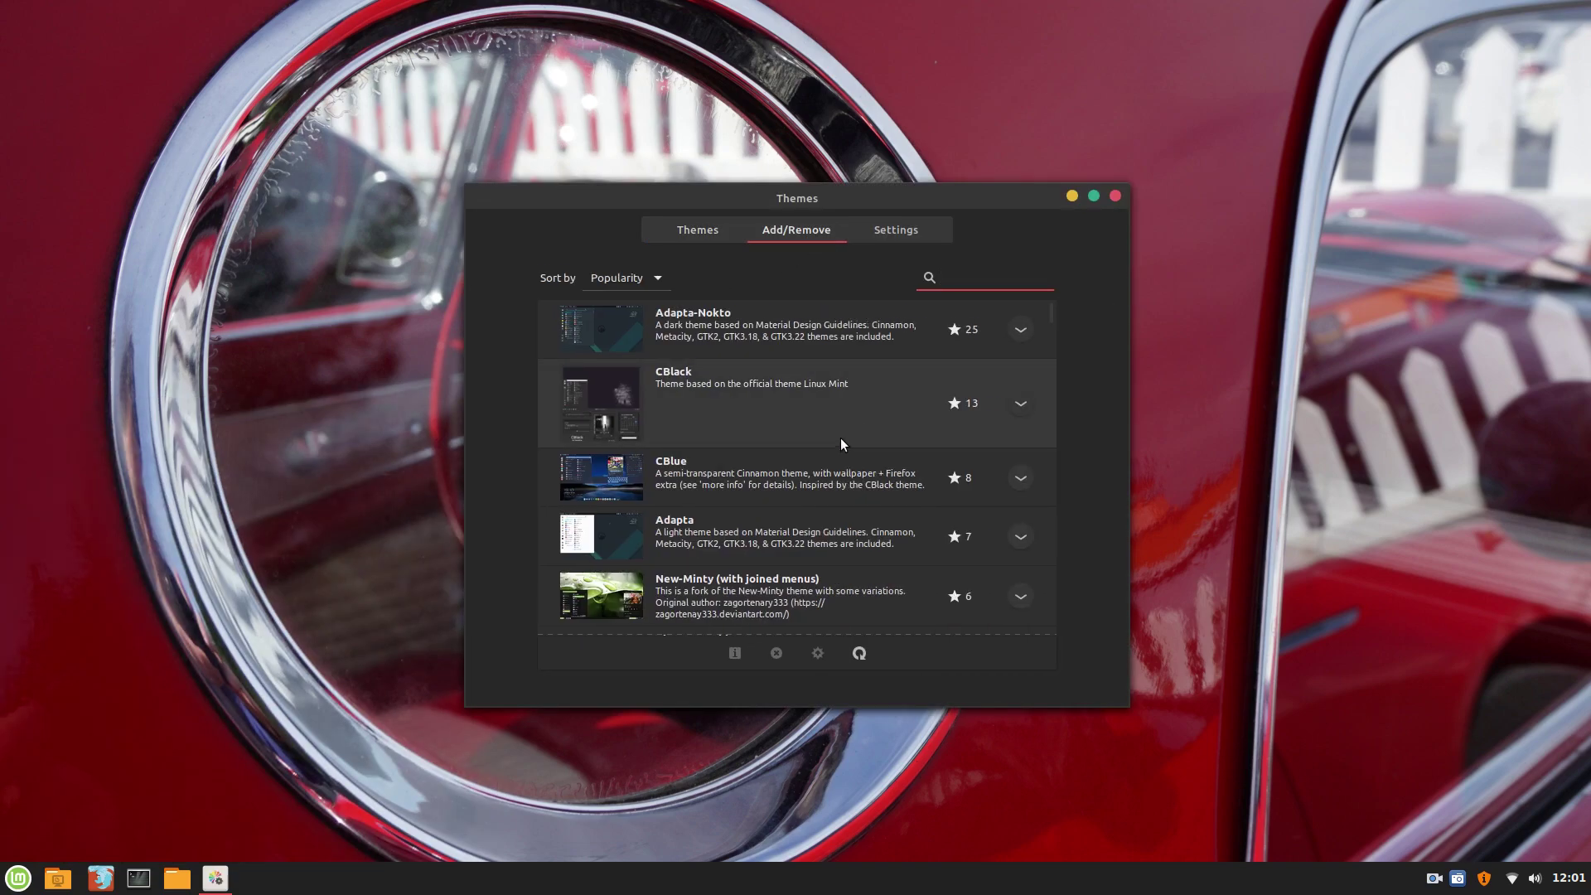
scroll(848, 465, down, 3)
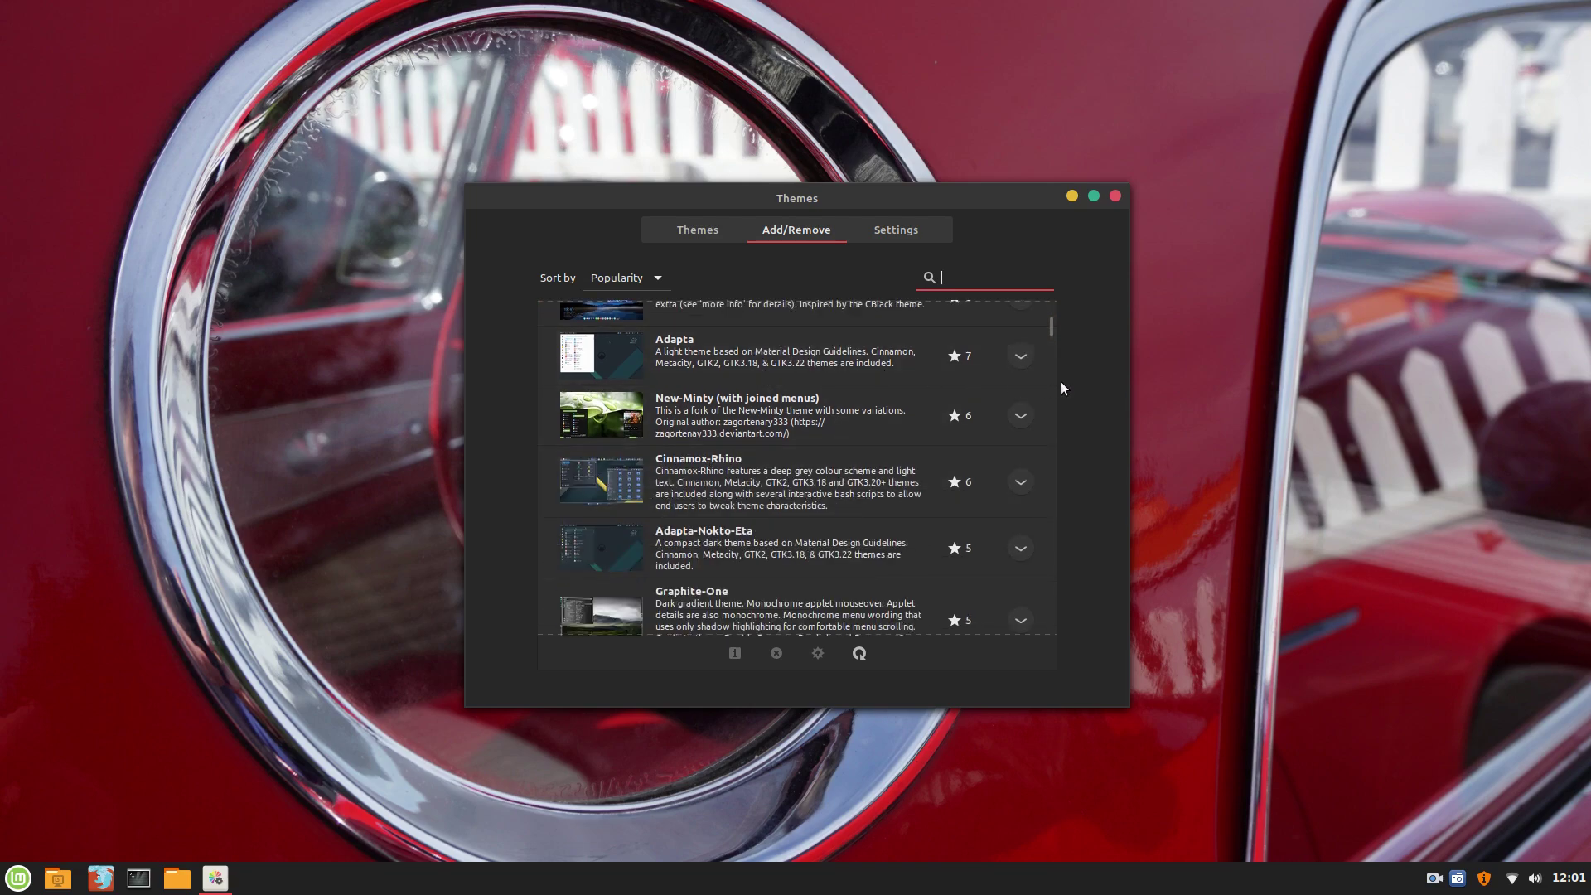
click(1020, 356)
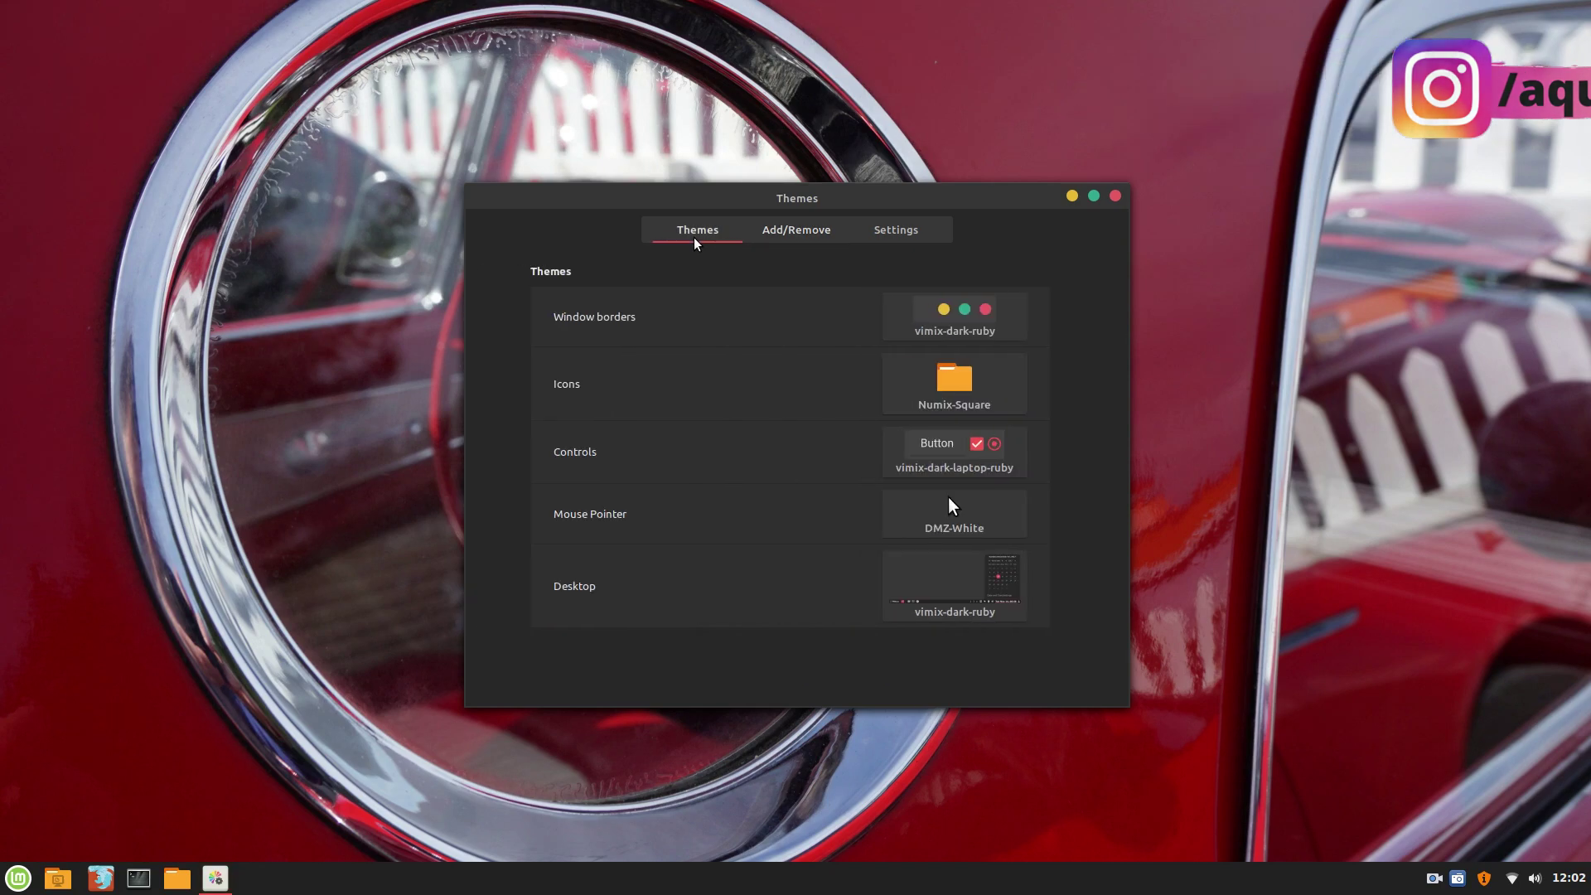
Set the desktop theme to Adapta and preview the calendar and application menu with it
click(976, 576)
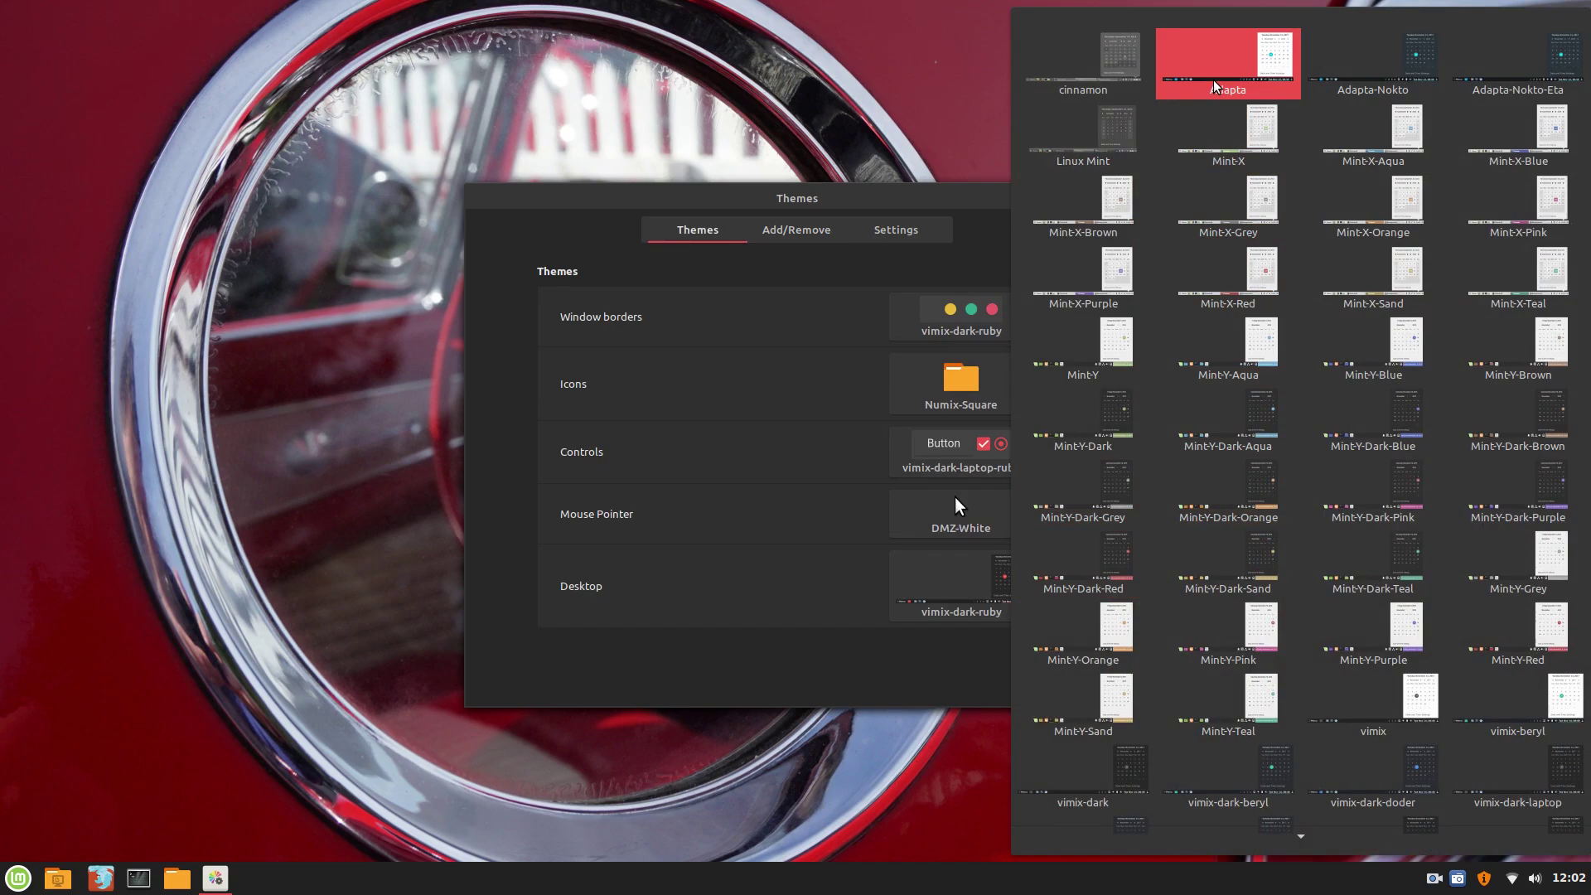
click(1235, 58)
click(1587, 880)
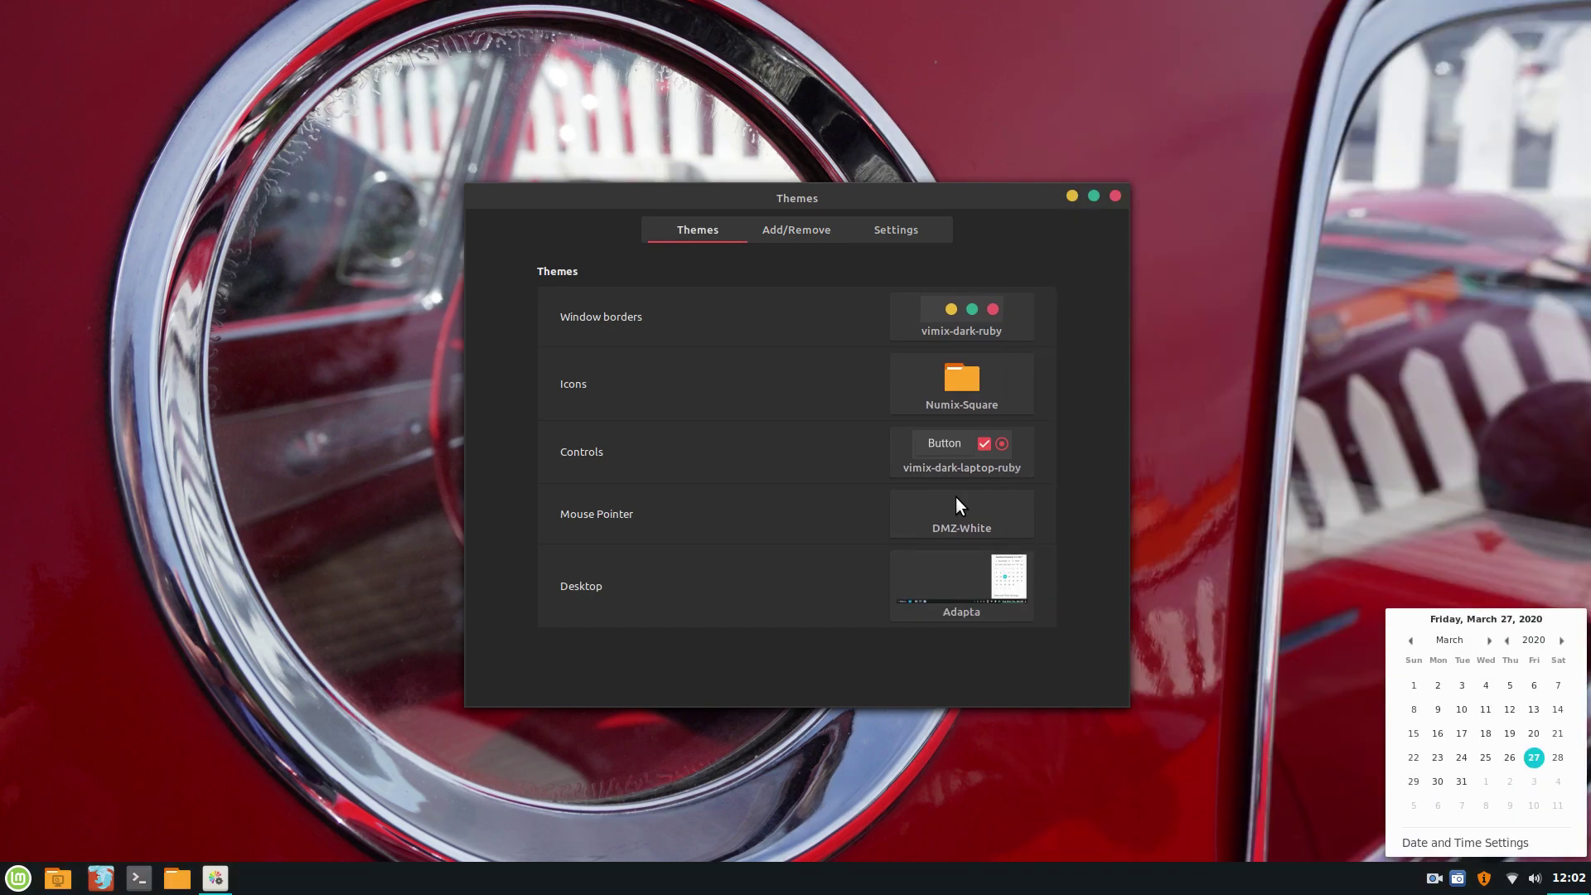
click(1587, 880)
key(super)
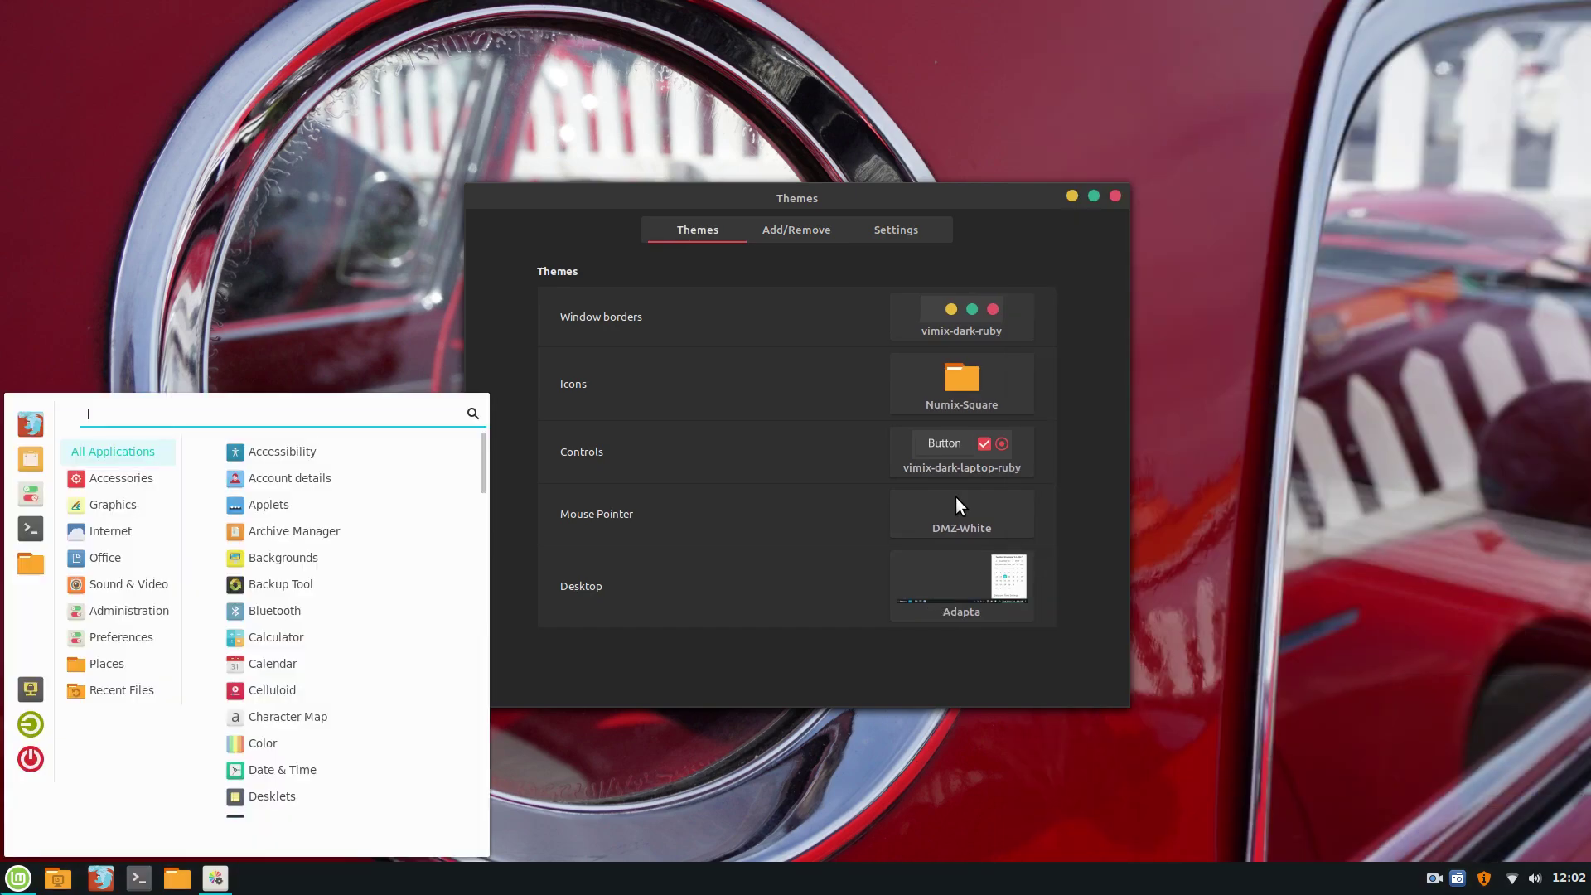
key(super)
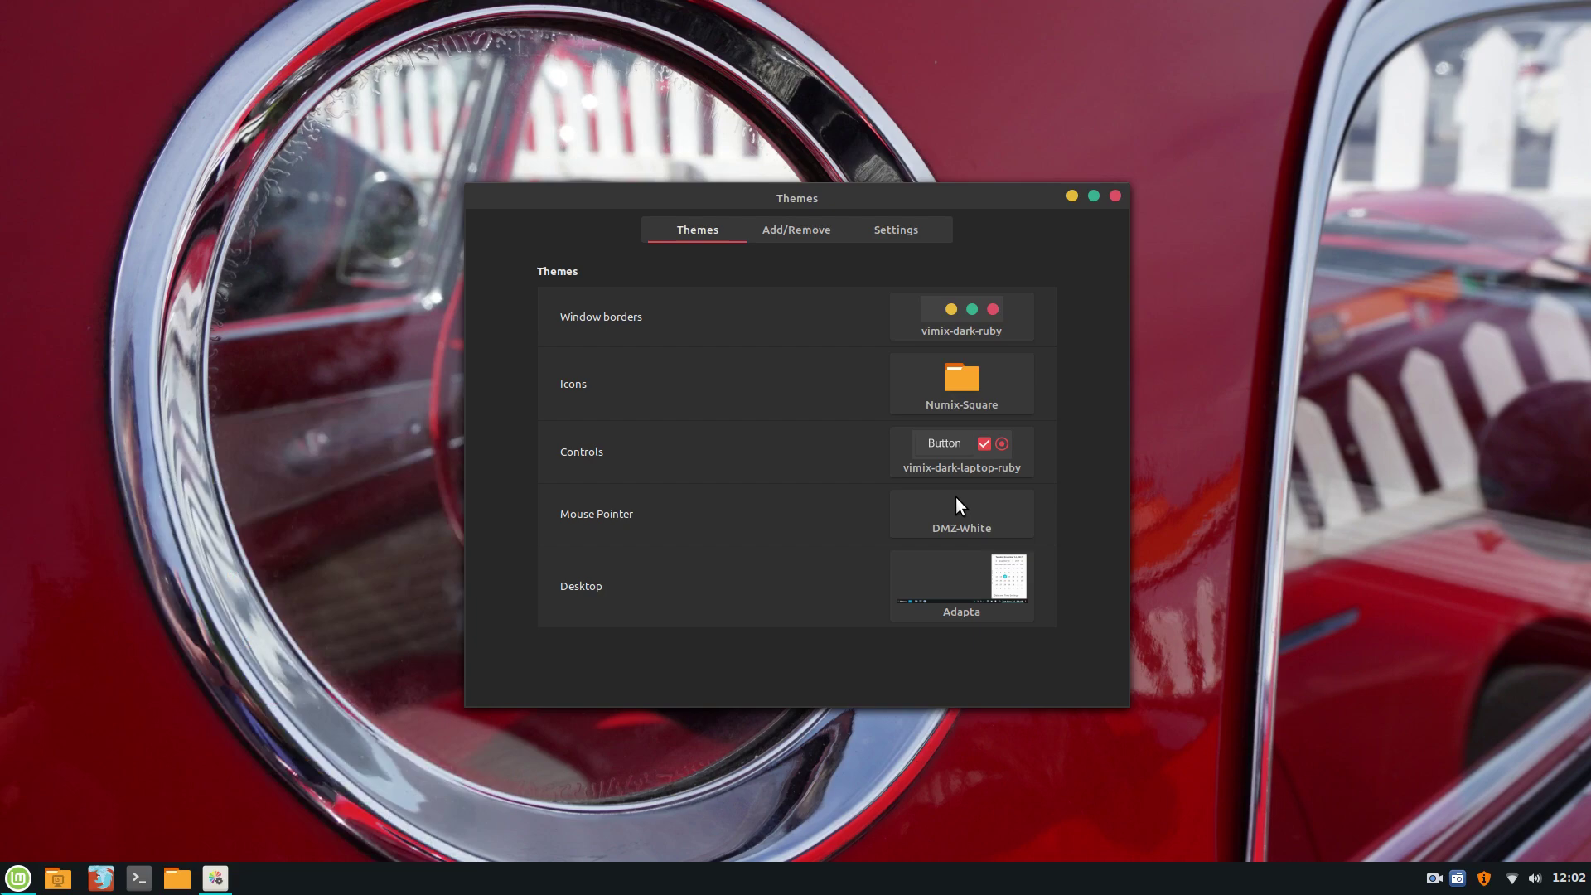
Set the window borders to Adapta and look through the icon theme choices without changing them
click(975, 316)
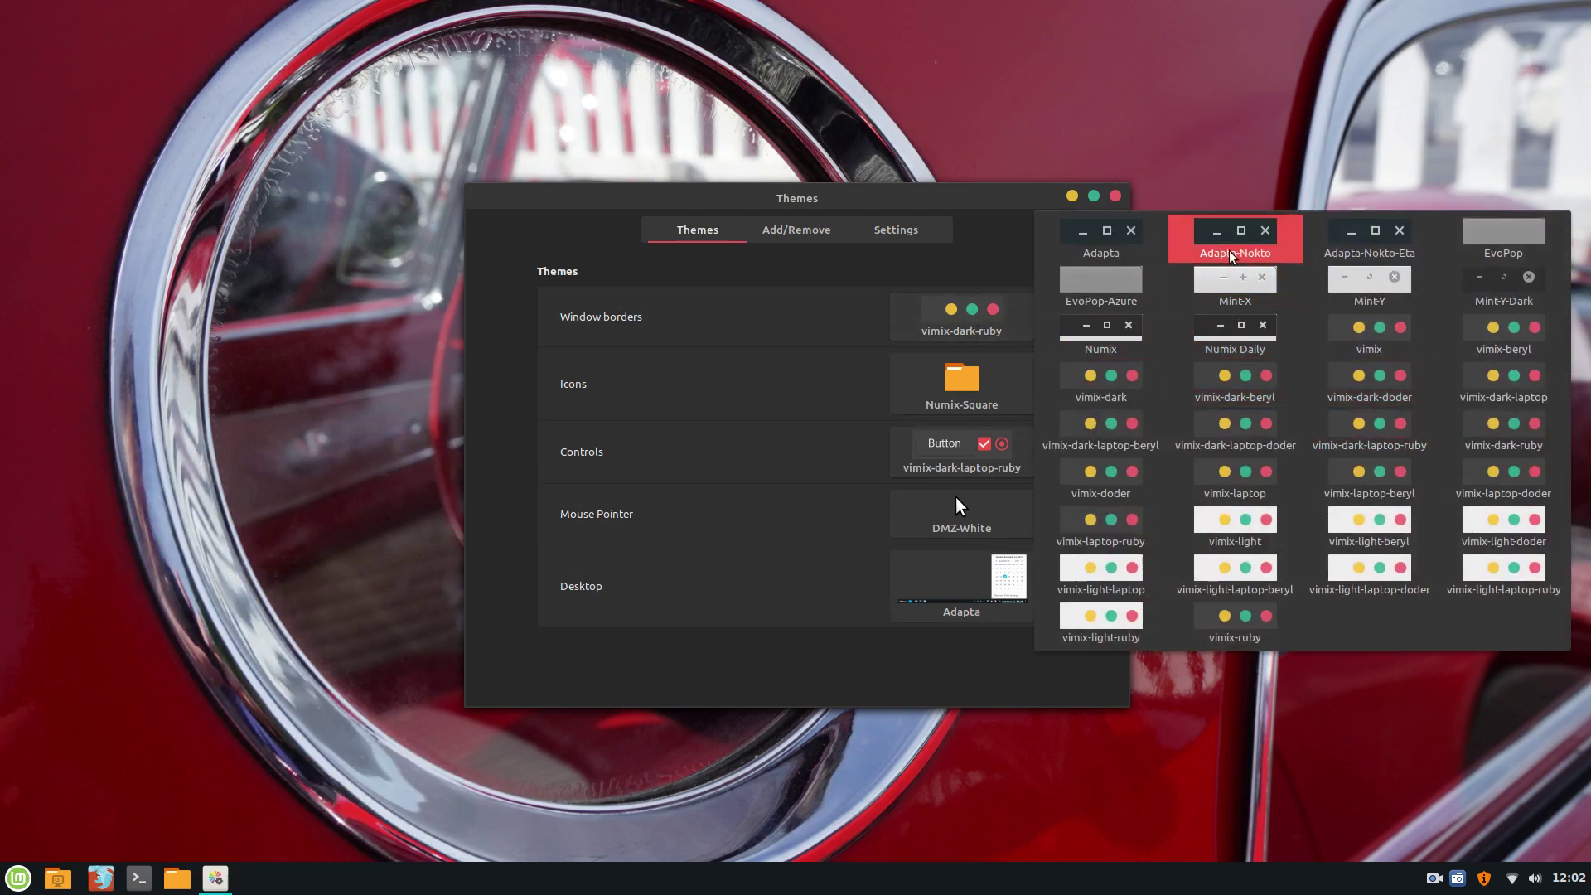
click(1147, 262)
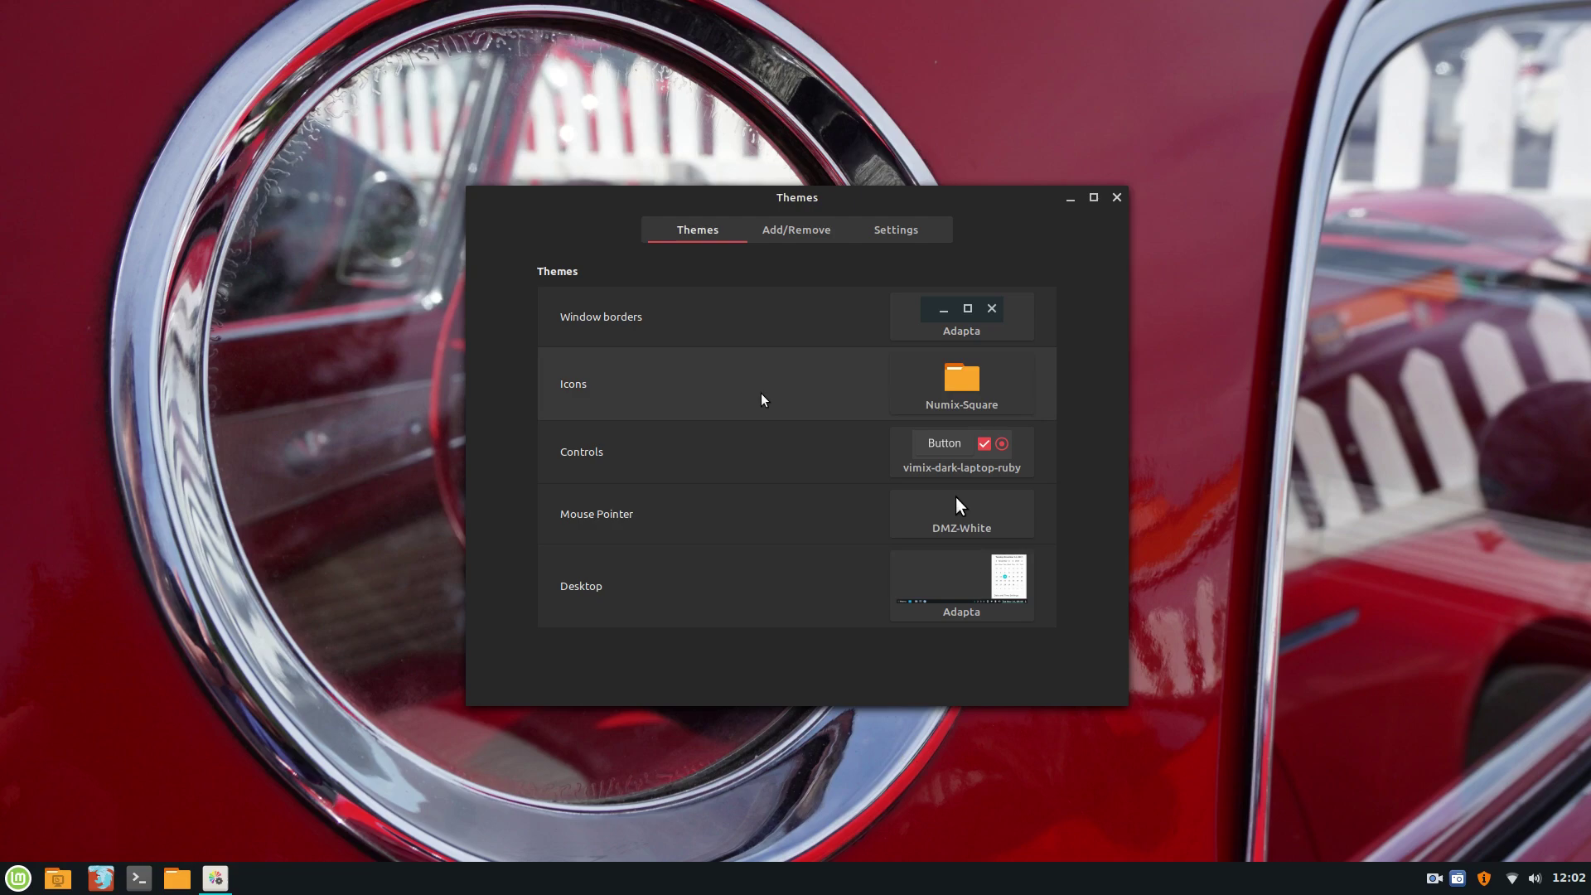
click(990, 397)
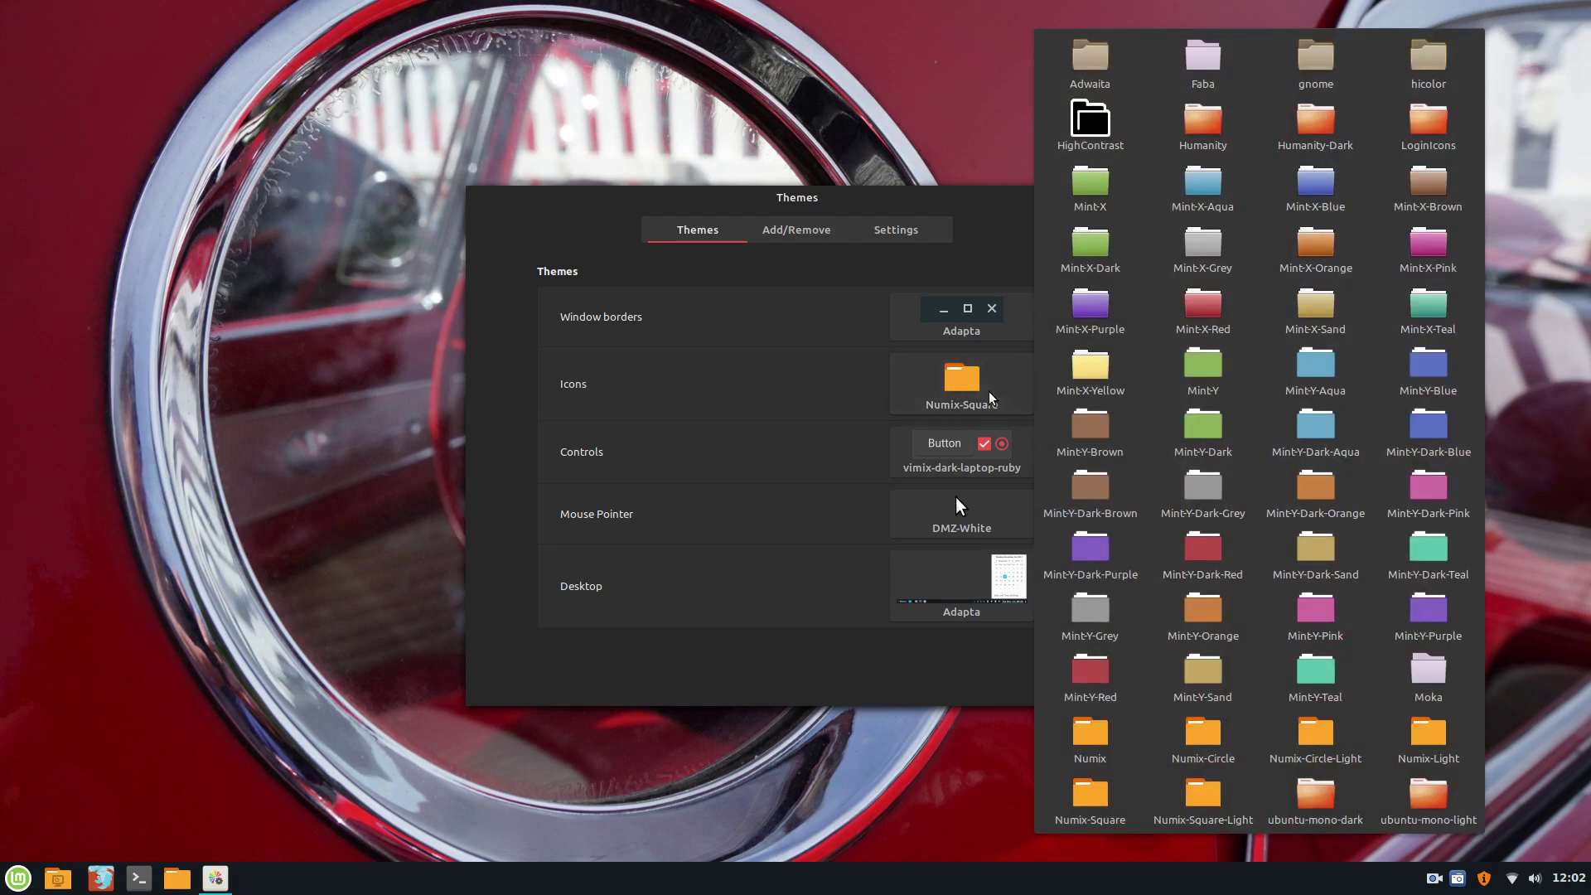
click(2, 883)
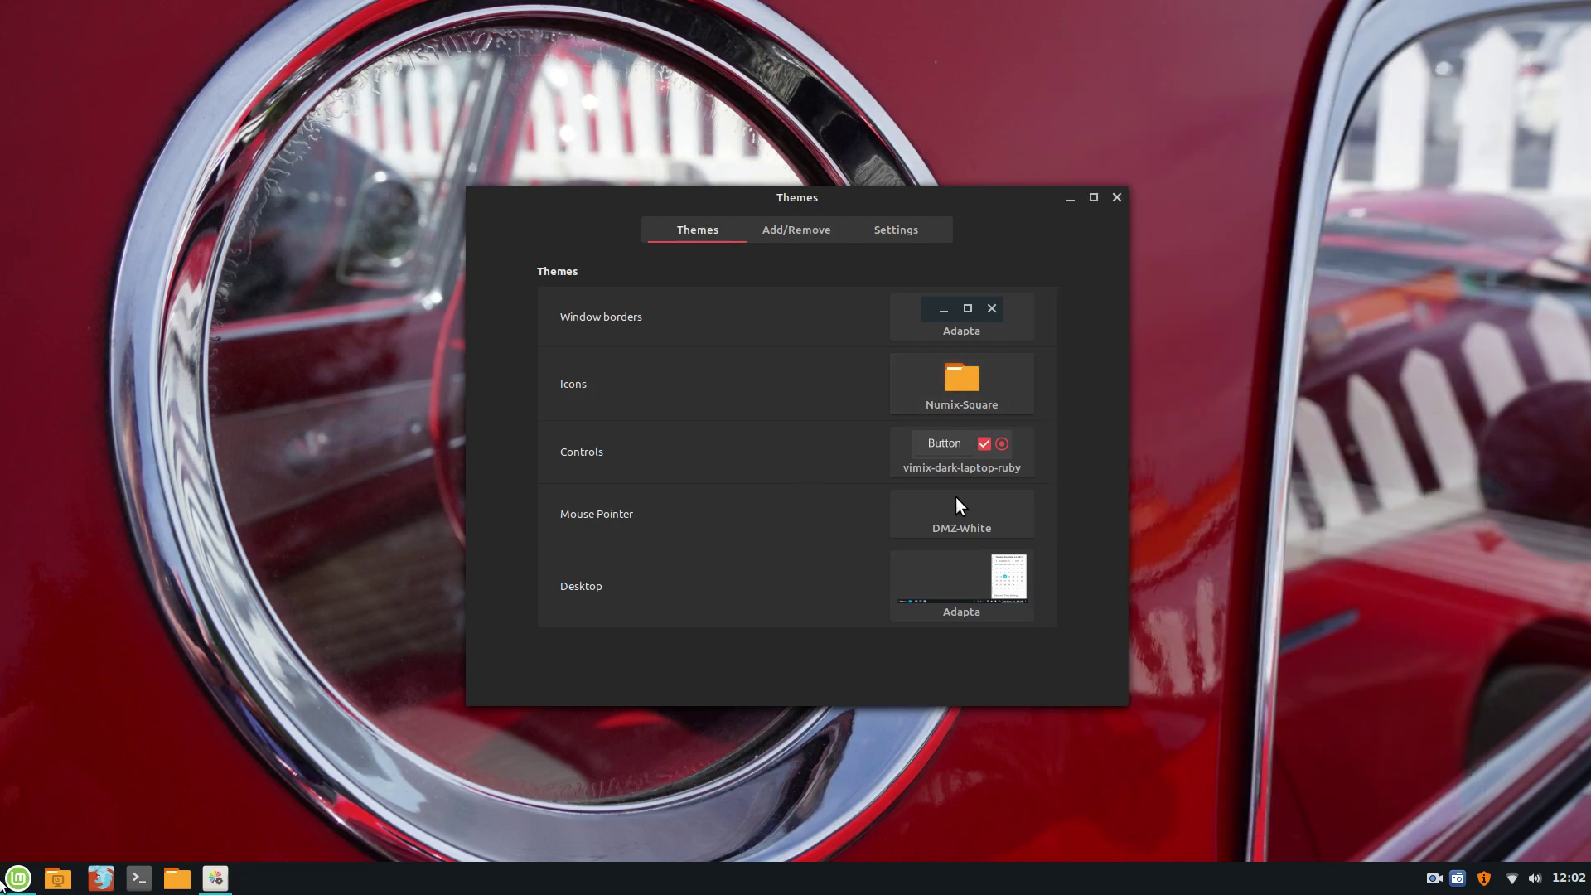
click(2, 883)
click(2, 883)
Set the controls theme to Adapta and close the Themes window after previewing the application menu and calendar
click(1007, 463)
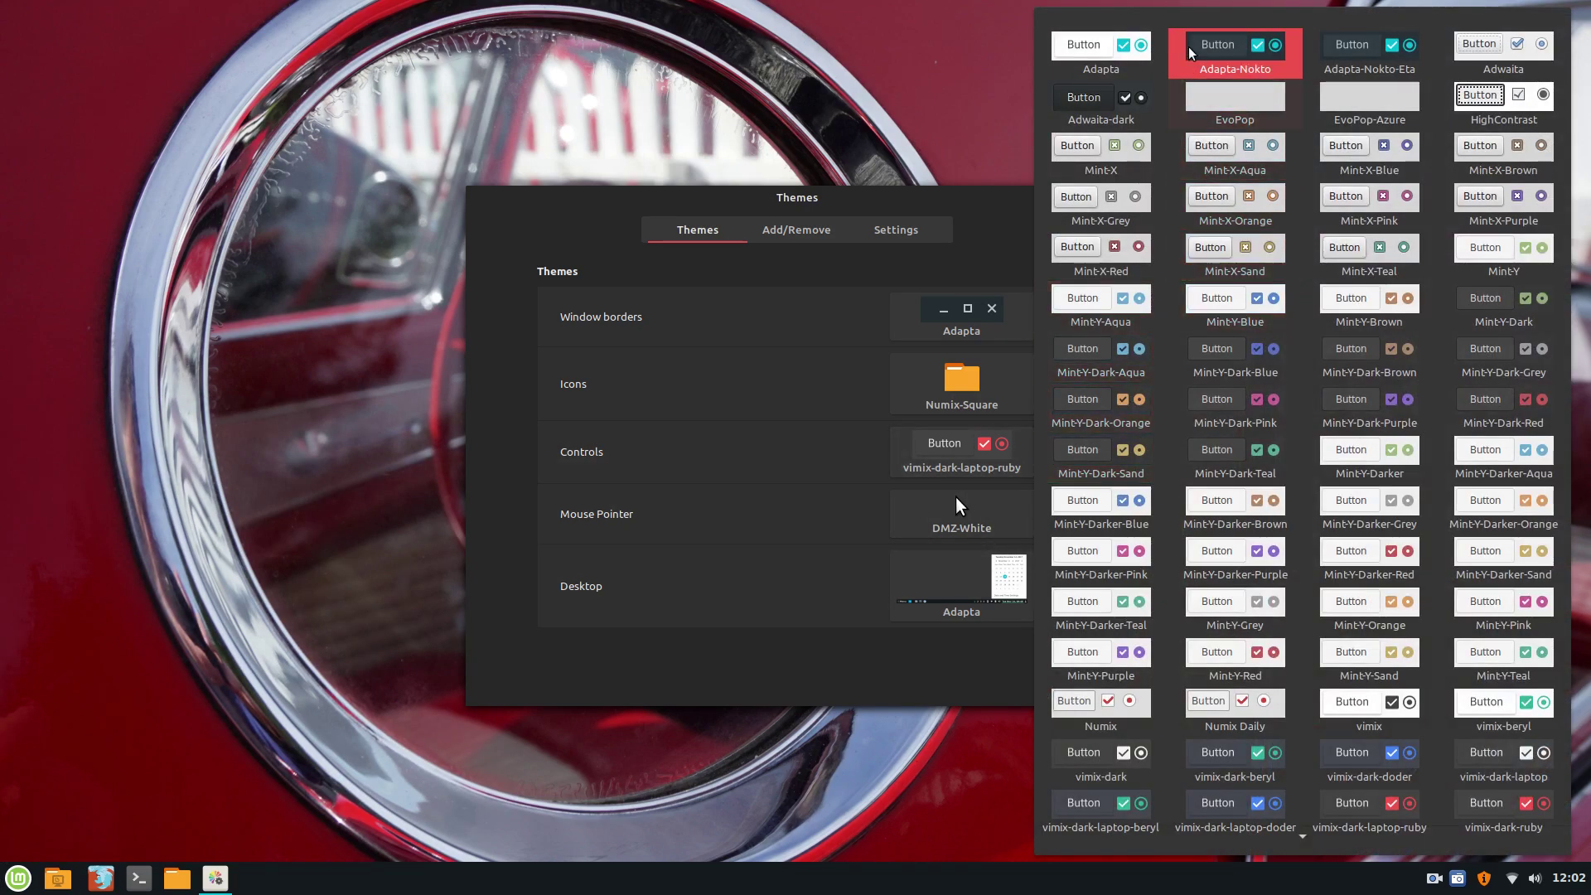
click(1140, 43)
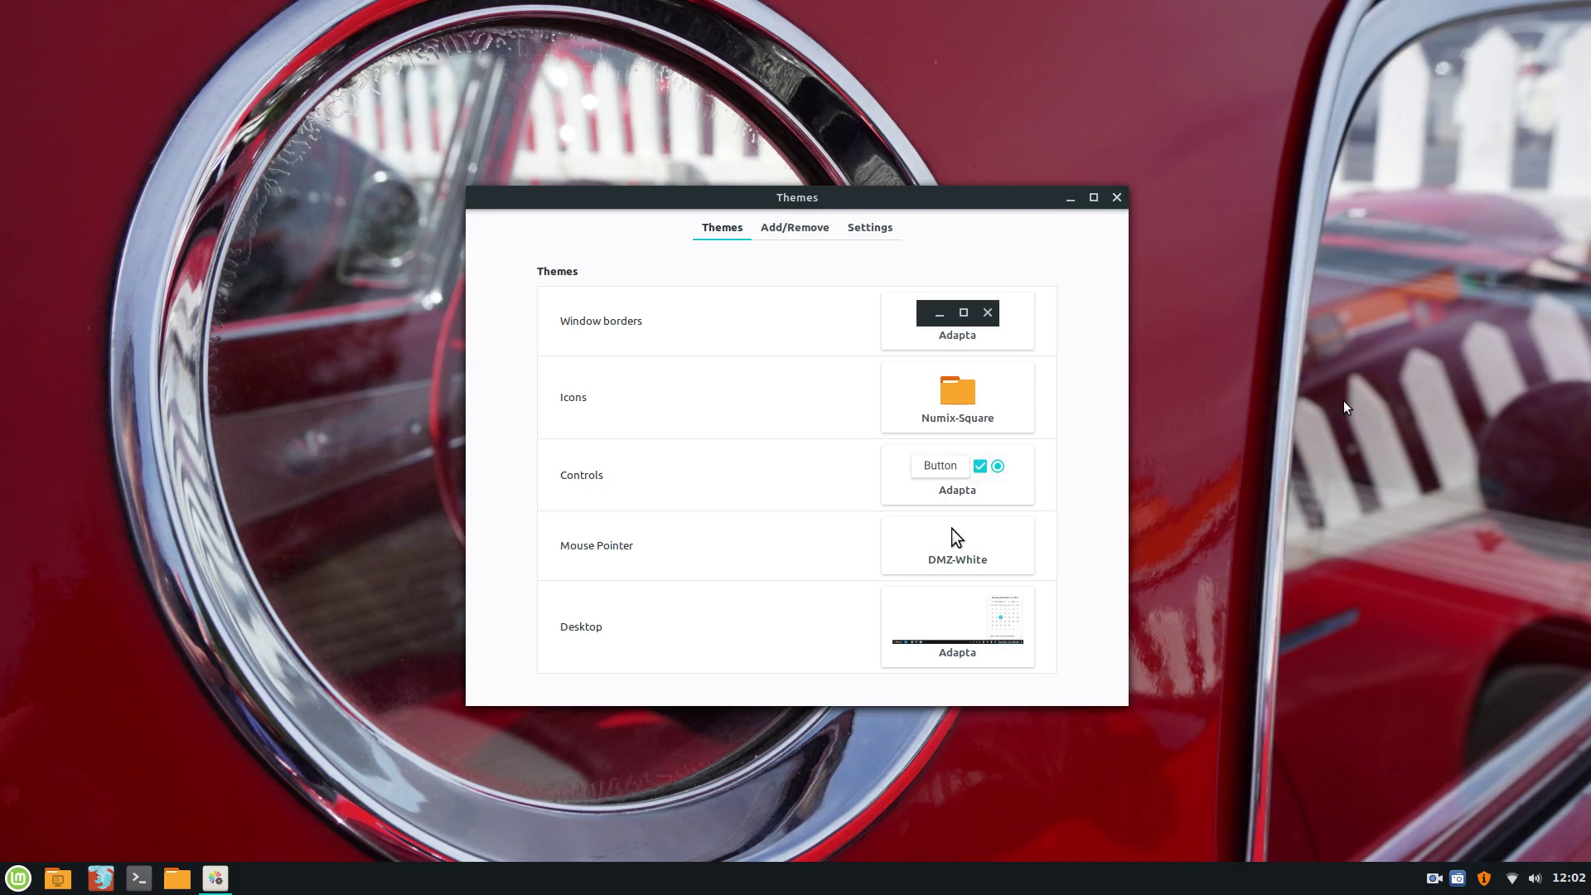
click(2, 891)
click(1, 891)
click(1572, 875)
click(1571, 875)
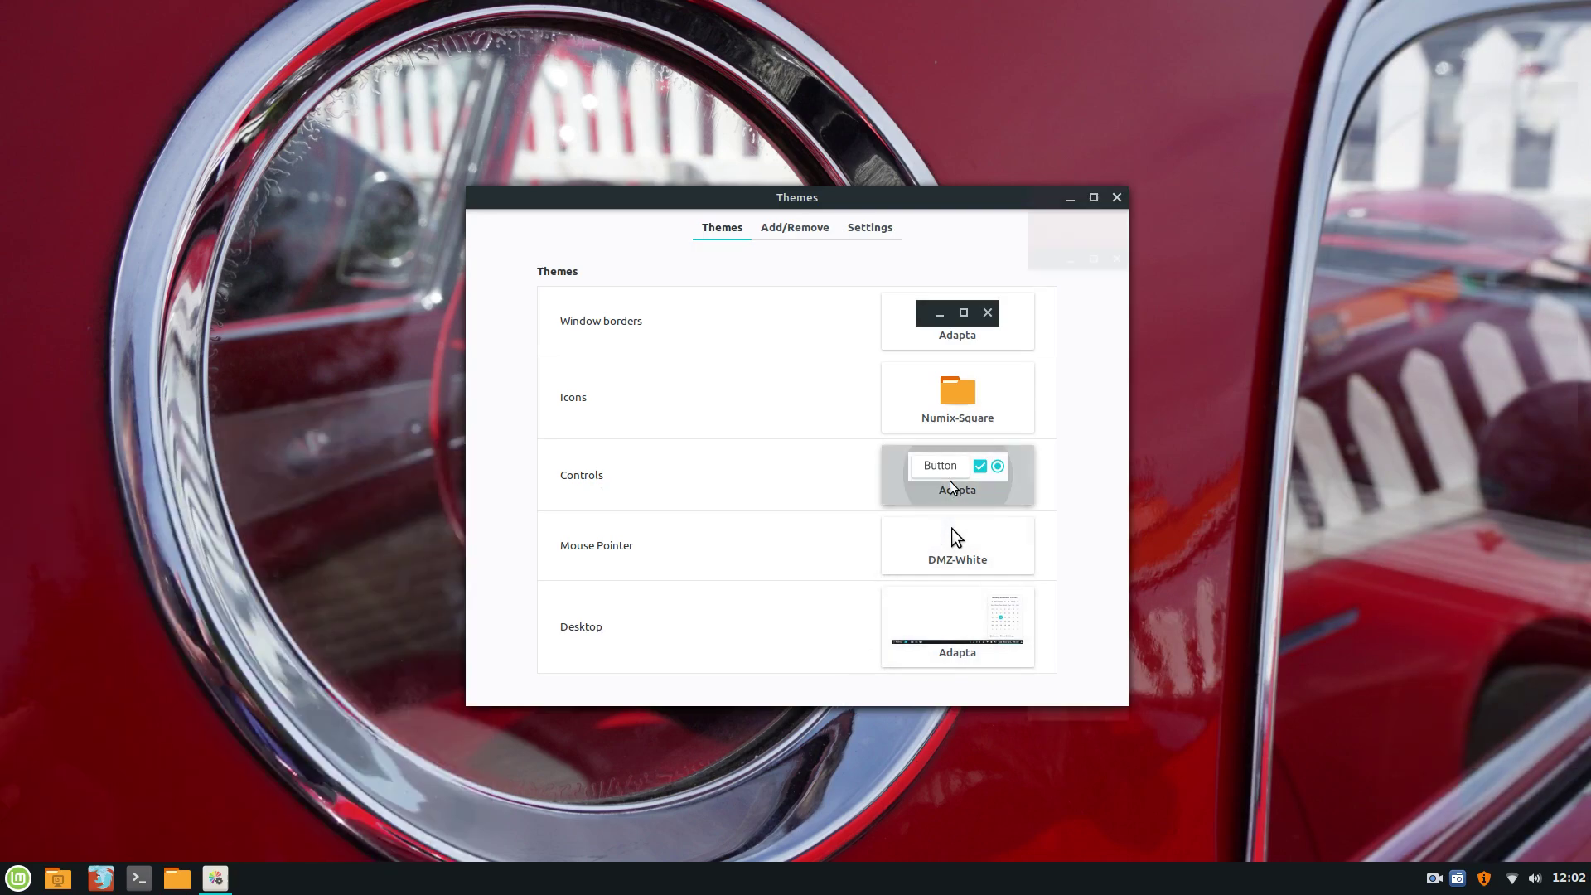
click(951, 487)
click(723, 638)
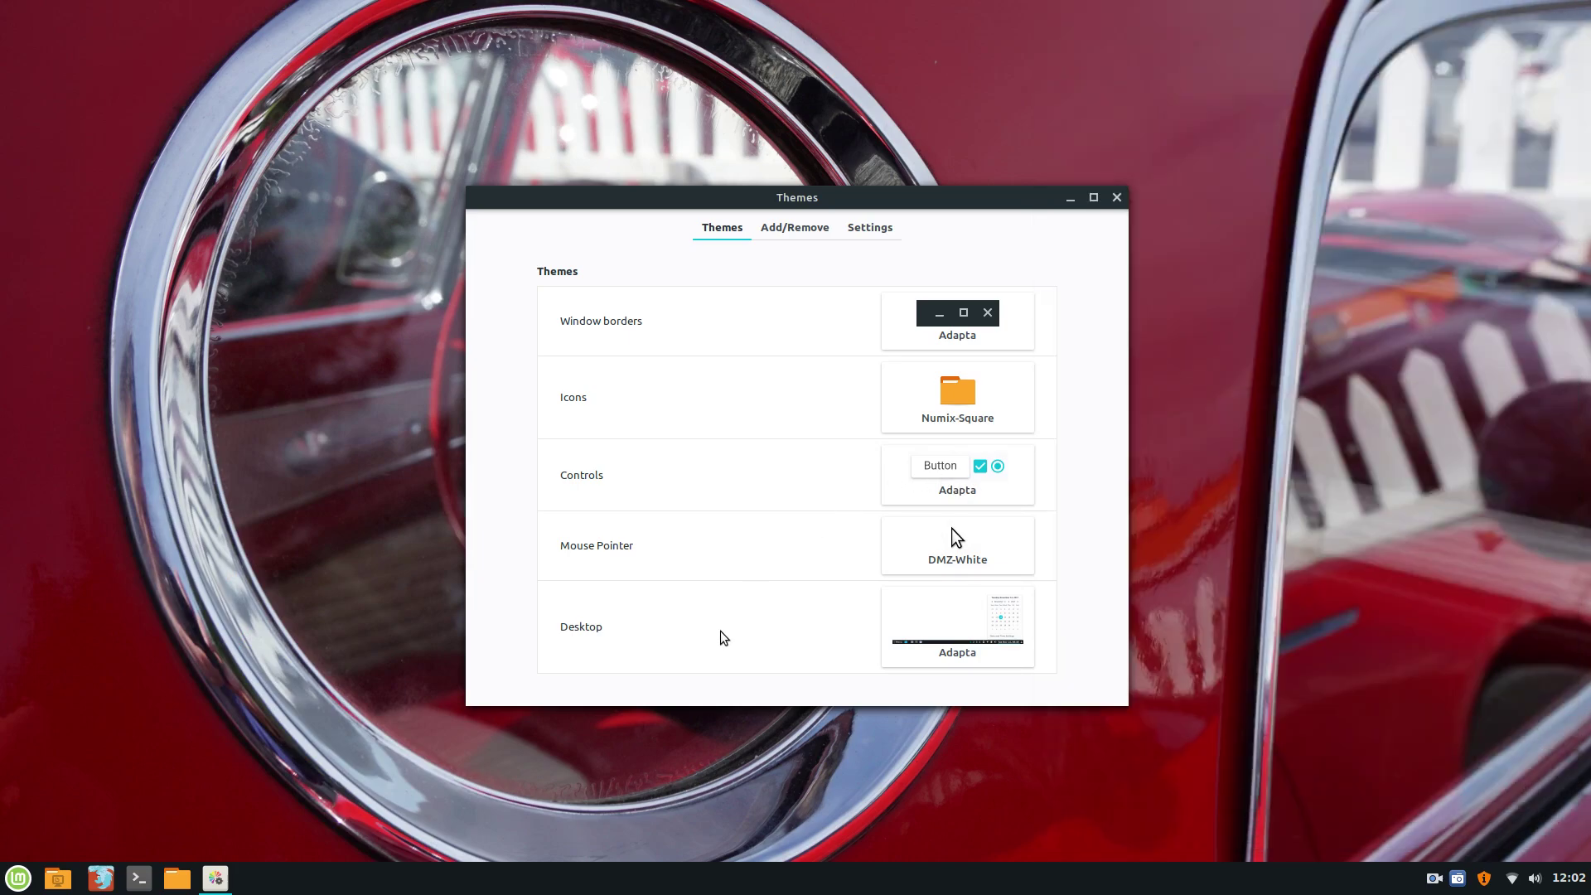
click(1117, 198)
Set the desktop background to Jump from the Tina collection and preview the application menu and calendar over it
right_click(504, 301)
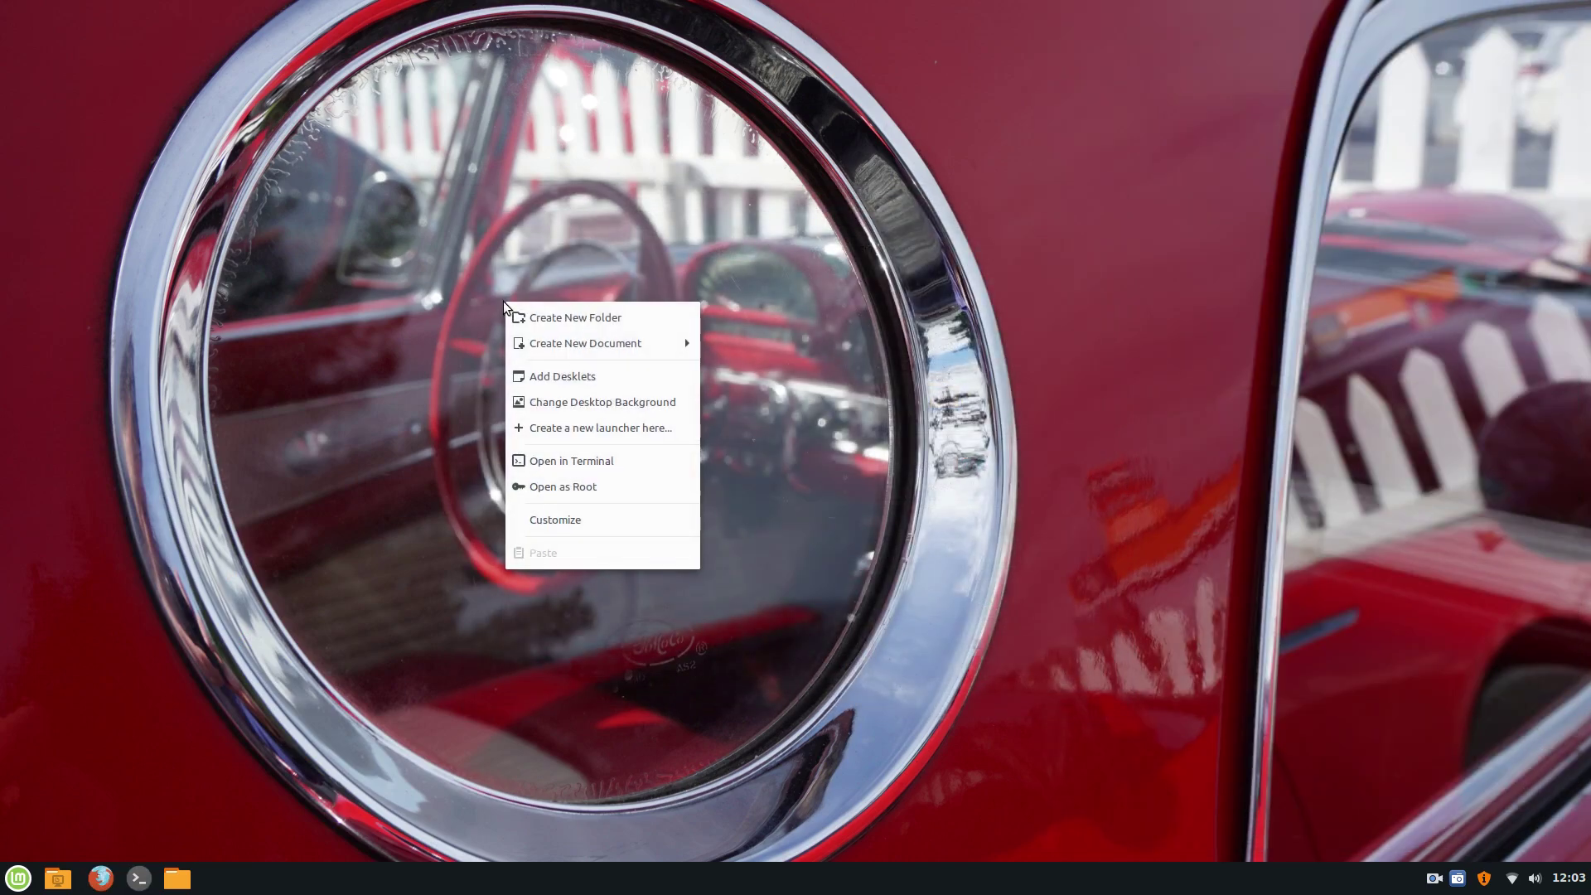
click(598, 401)
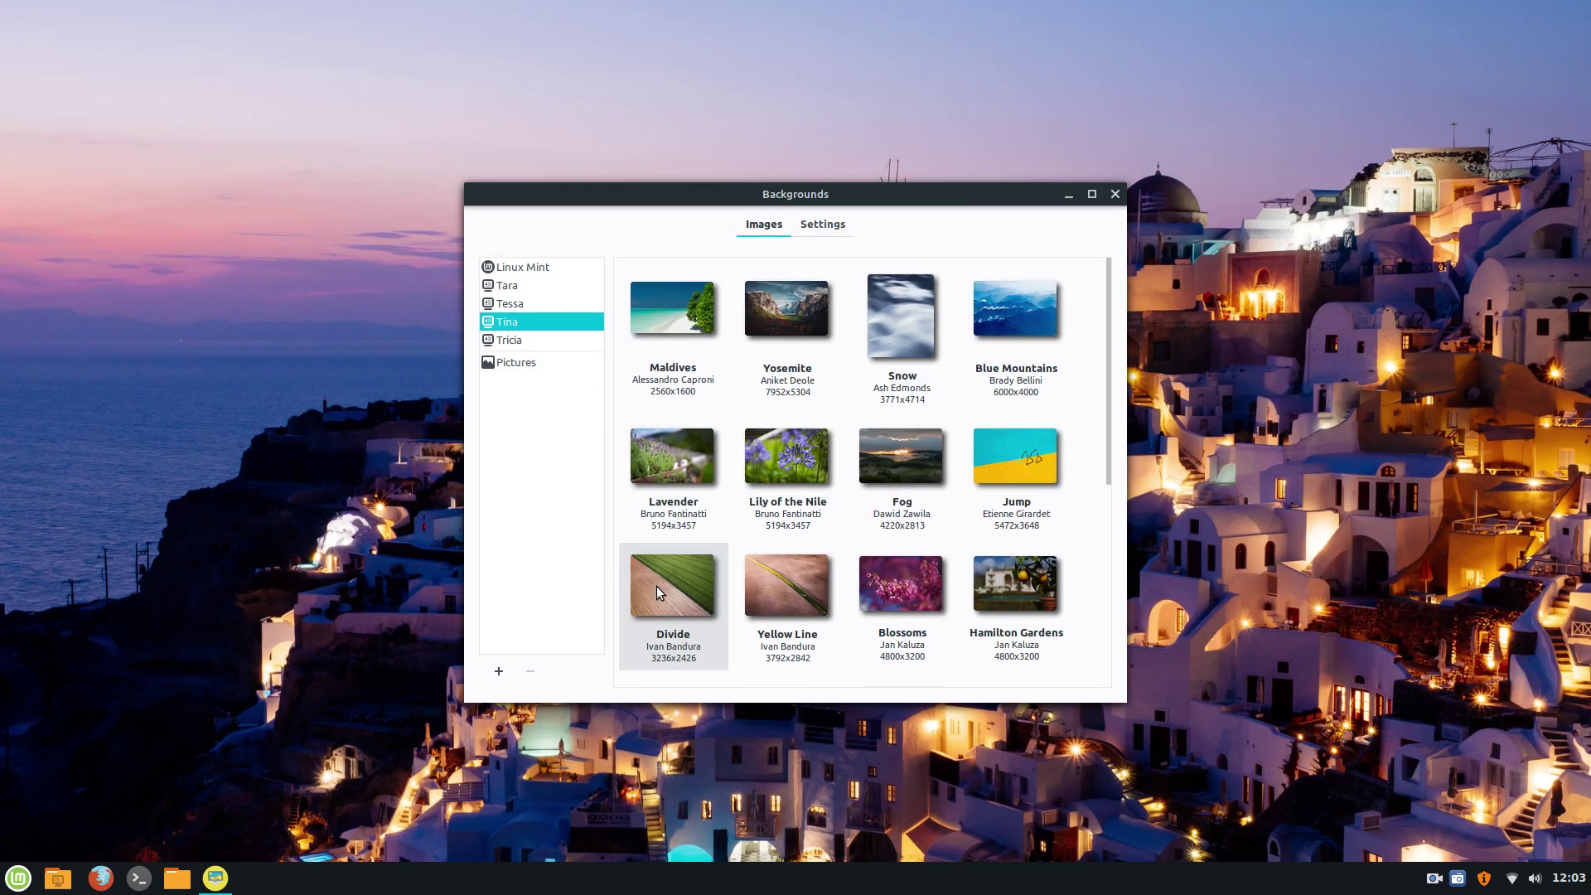
click(1066, 479)
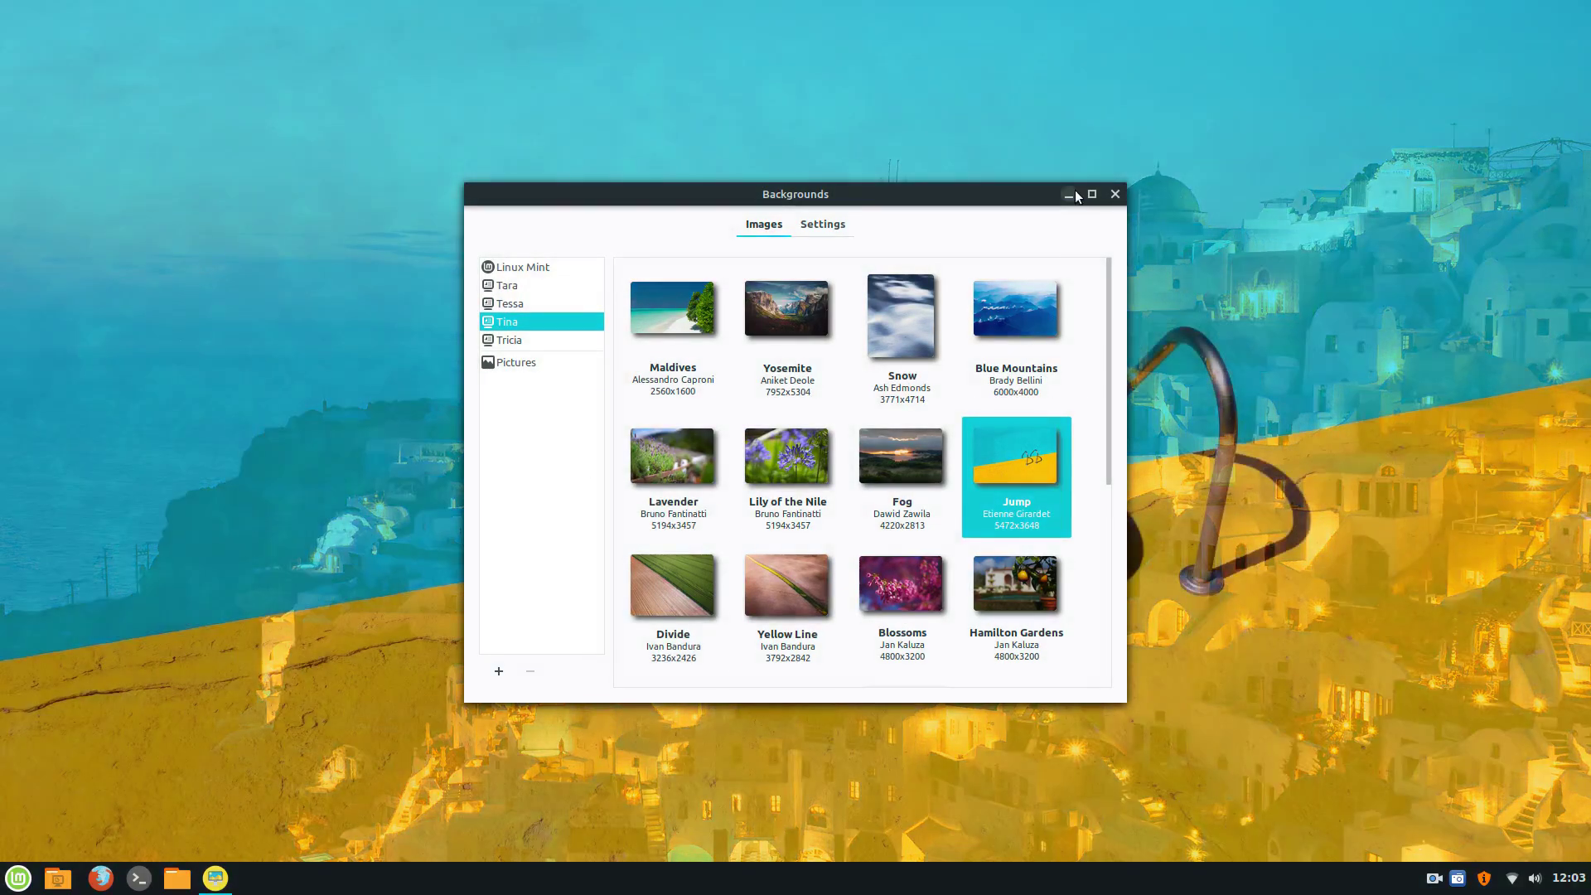
click(1070, 193)
key(super)
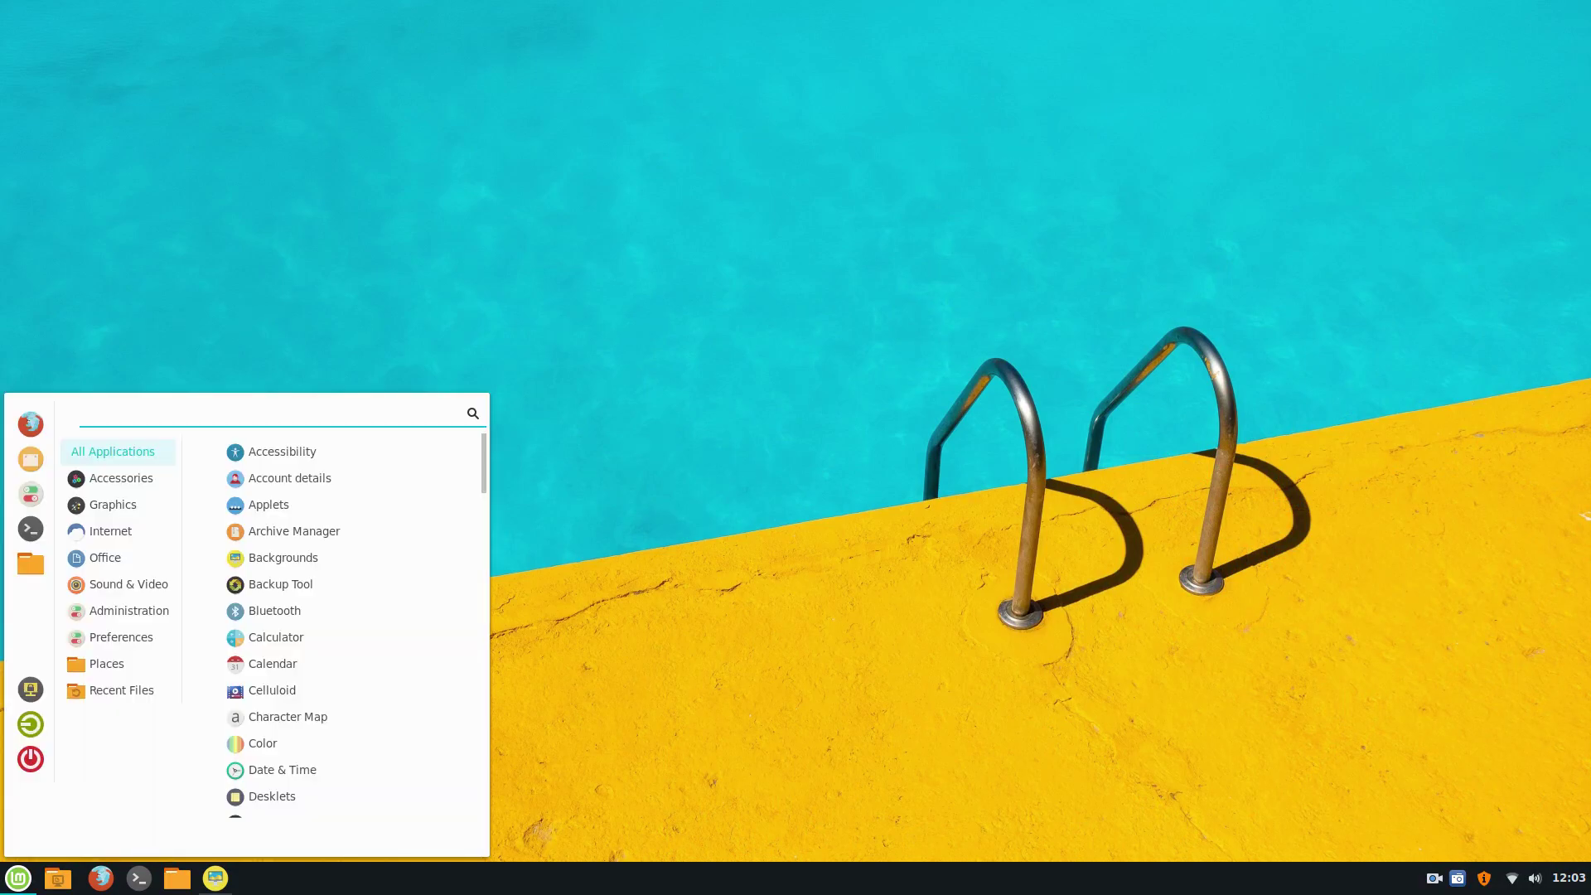
click(1568, 877)
click(1568, 877)
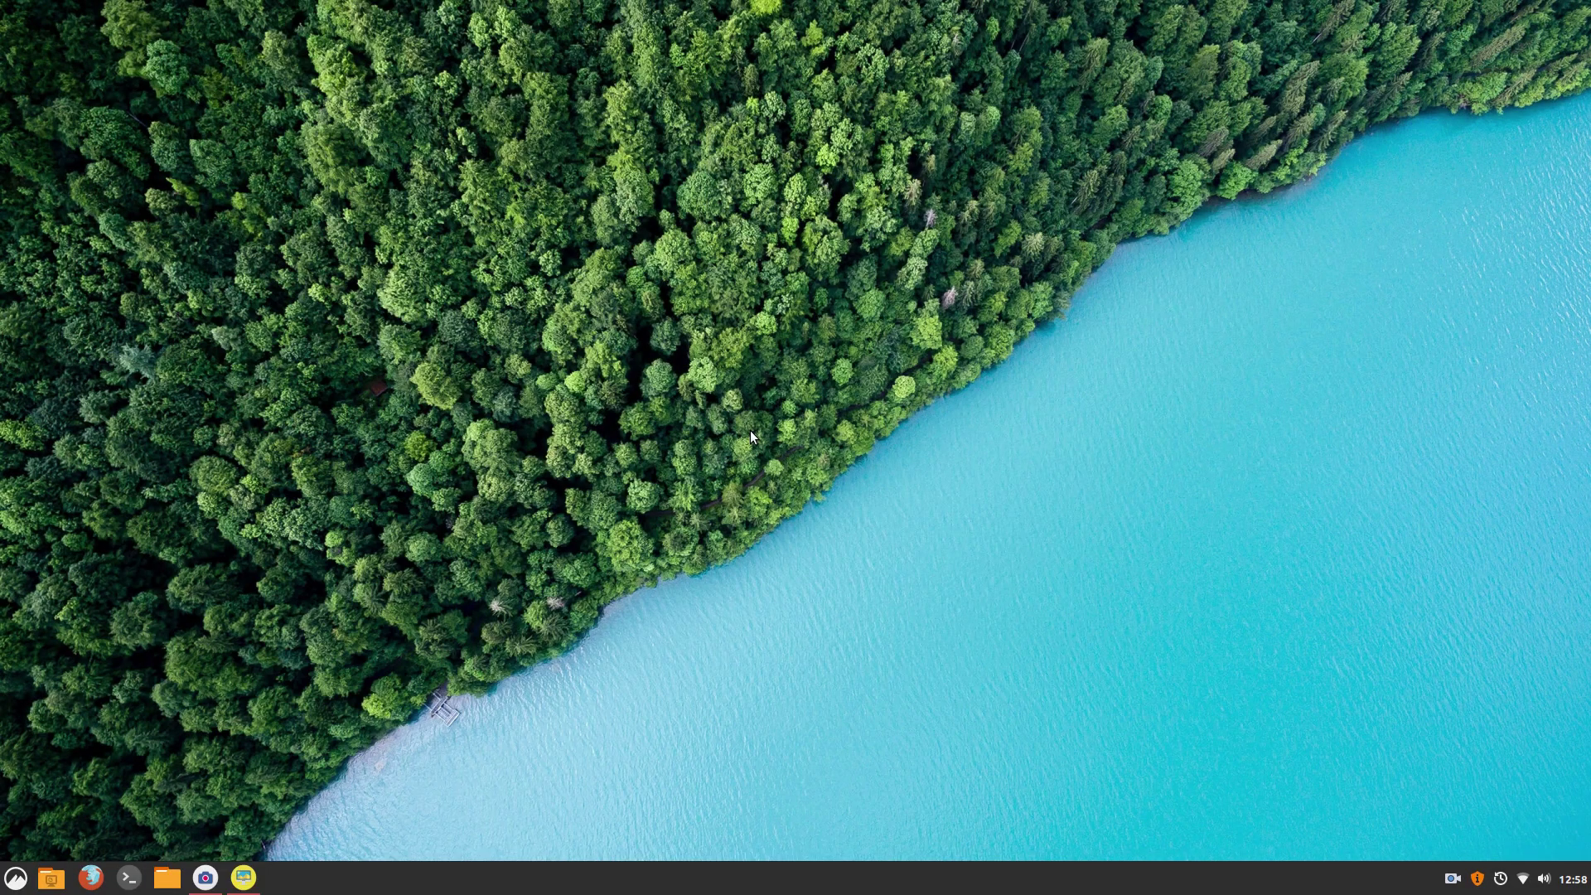
Open System Settings from the application menu, preview the menu beside the repositioned window, and close System Settings
key(super)
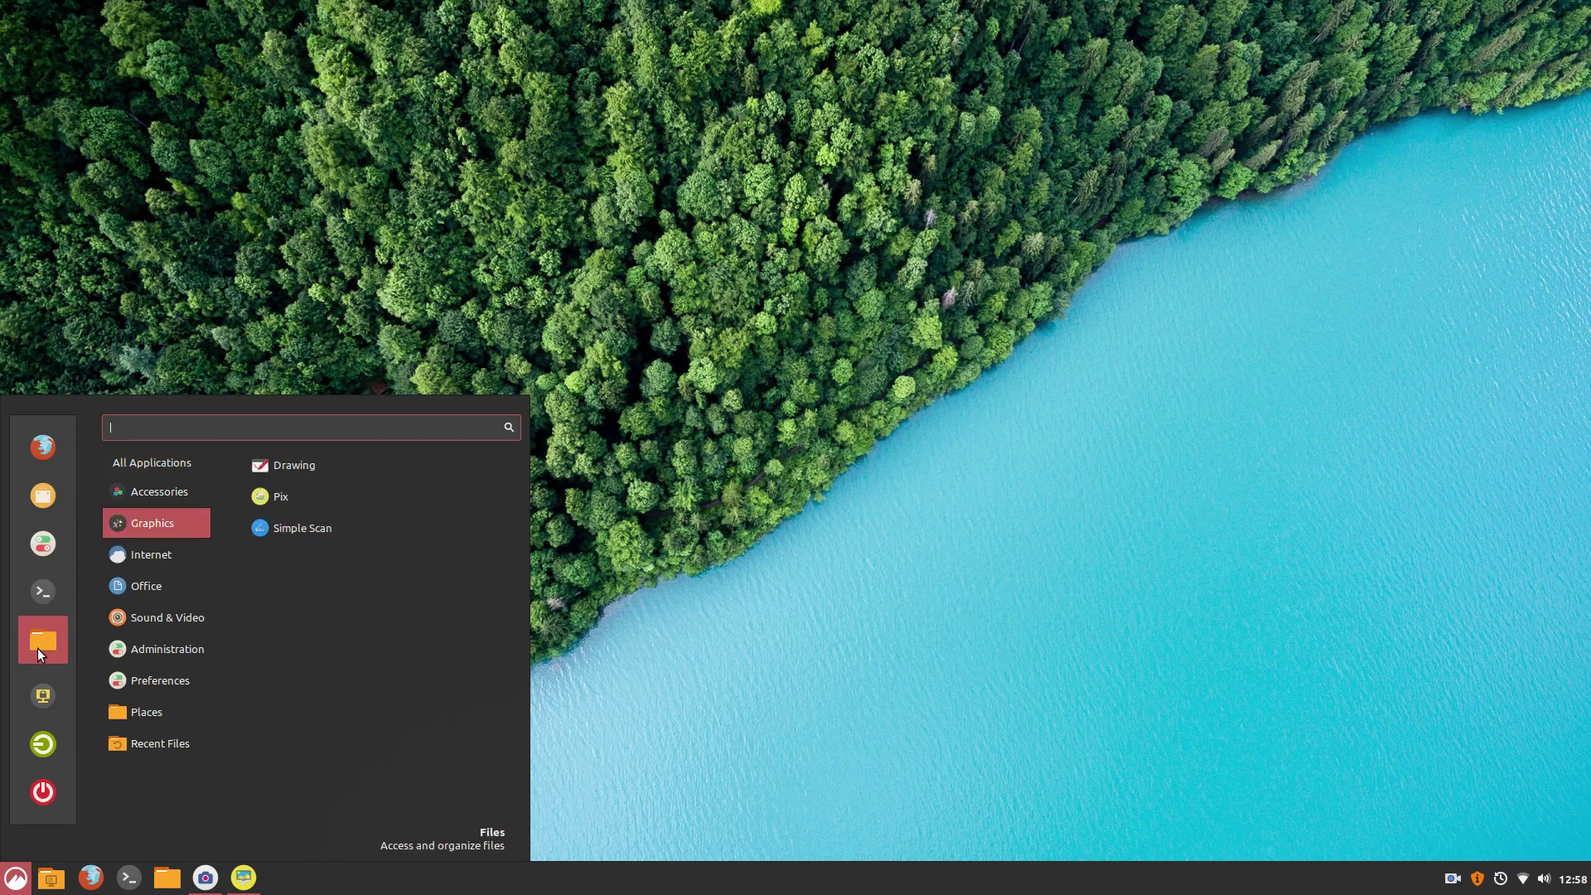
click(43, 543)
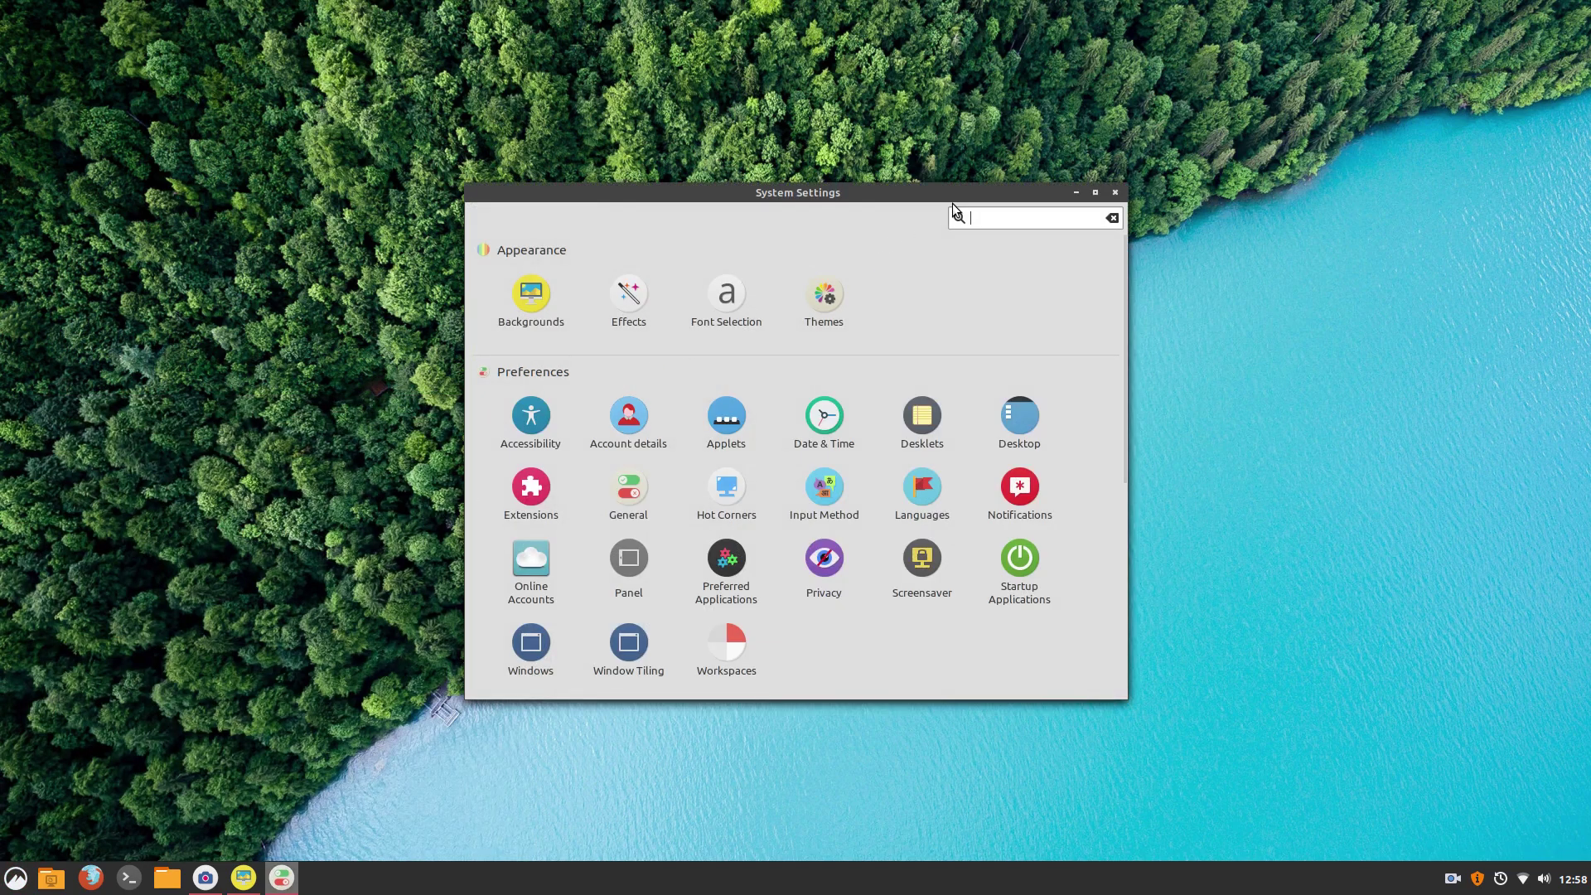
drag(1014, 193, 1252, 198)
key(super)
key(super)
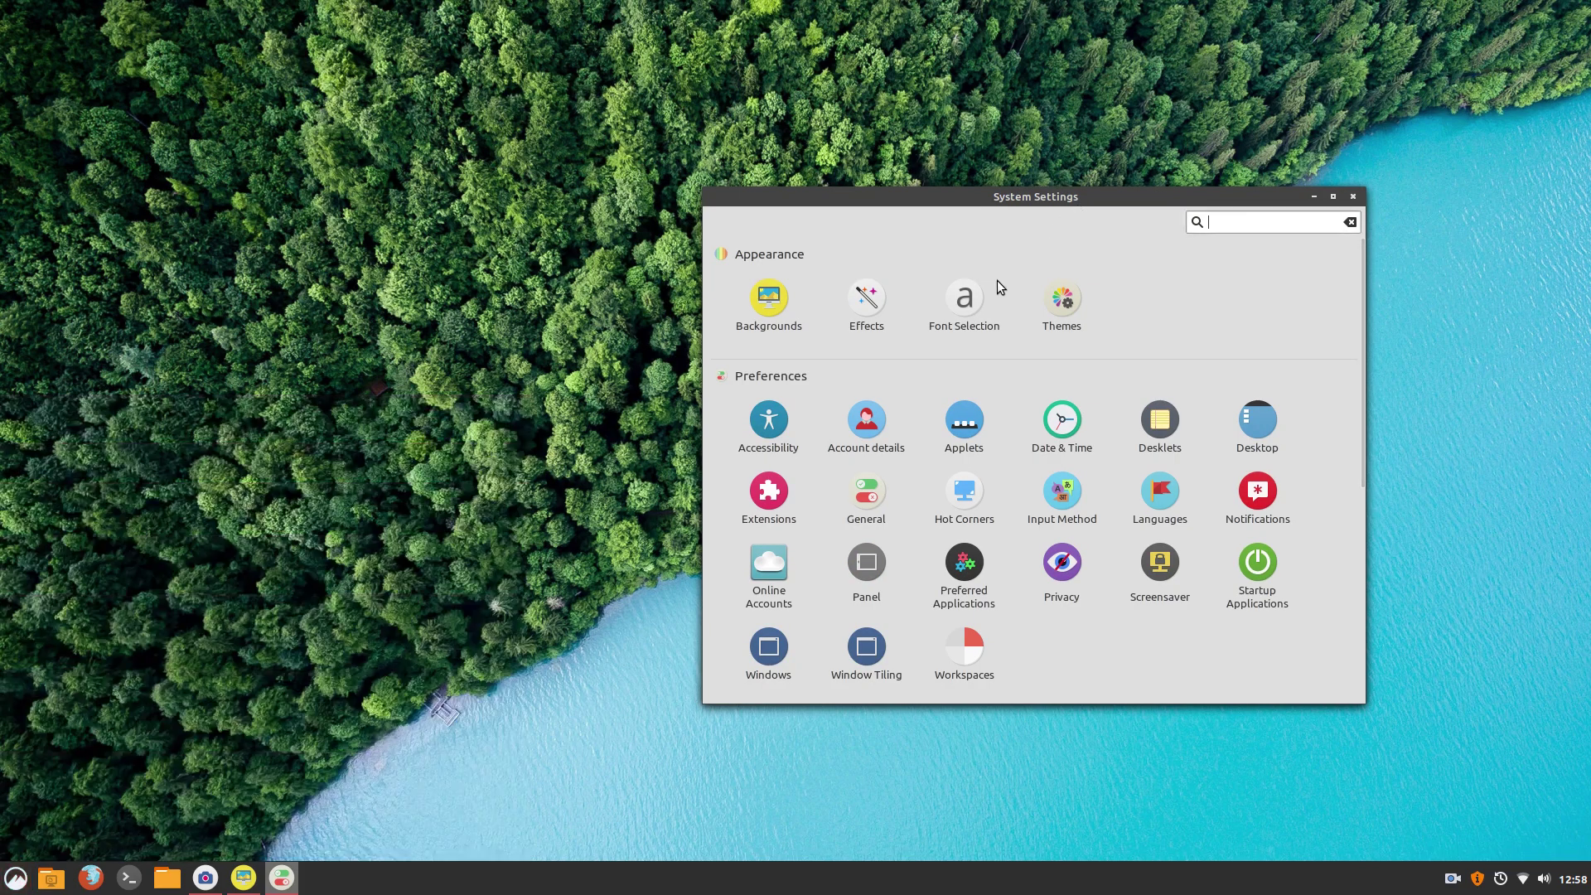
drag(1048, 202, 947, 305)
key(super)
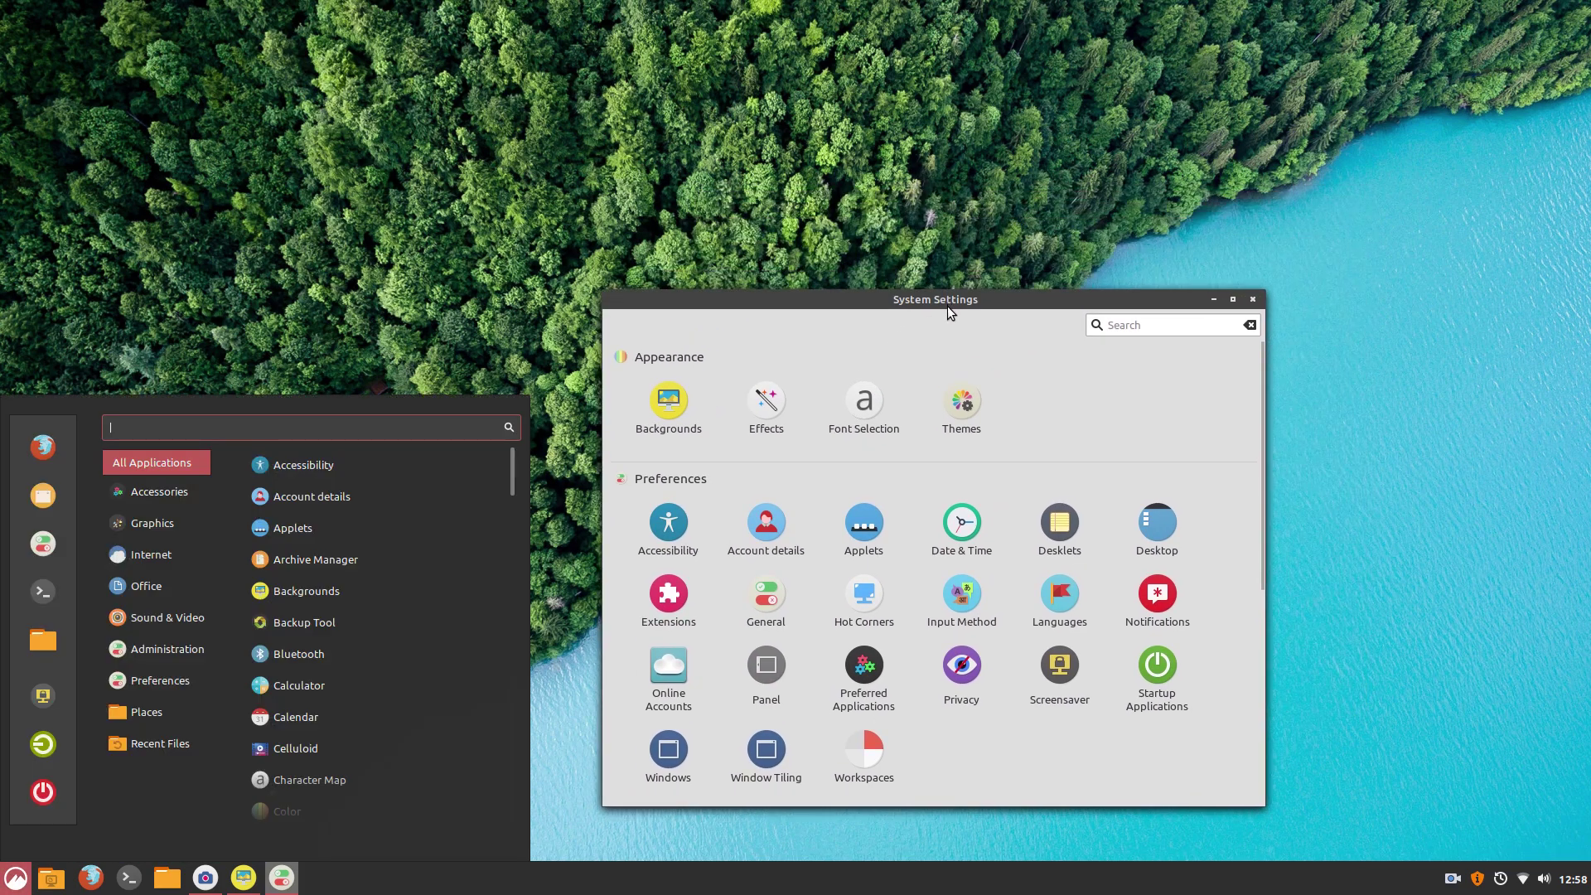
click(1245, 297)
click(1251, 300)
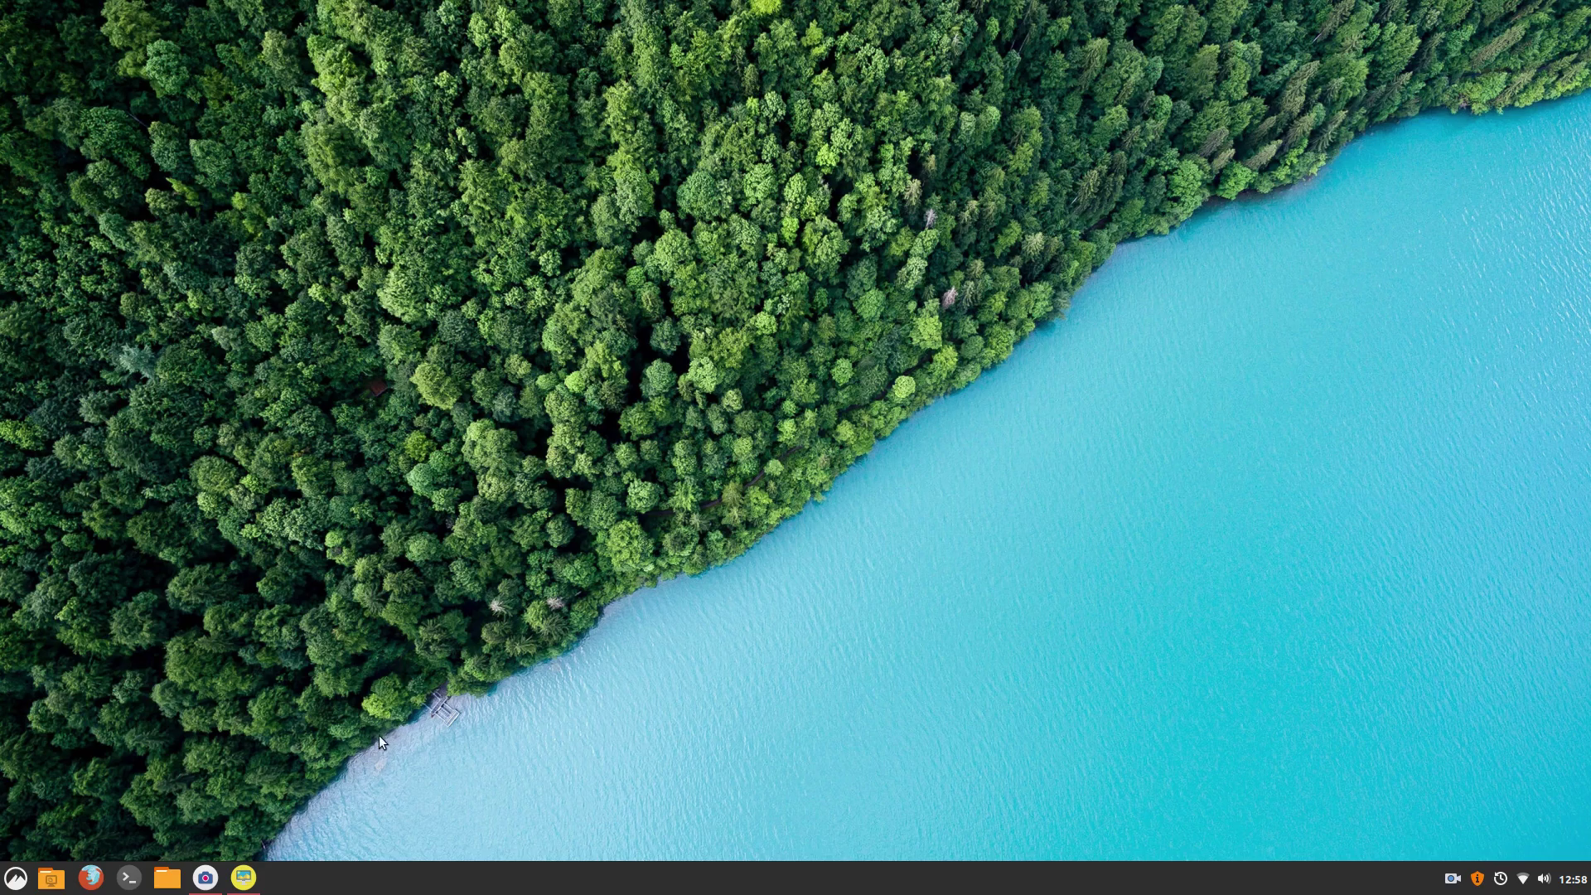
Bring up the Backgrounds window, apply the Japan wallpaper from the Tricia collection and preview the application menu over it
click(242, 877)
scroll(938, 460, down, 5)
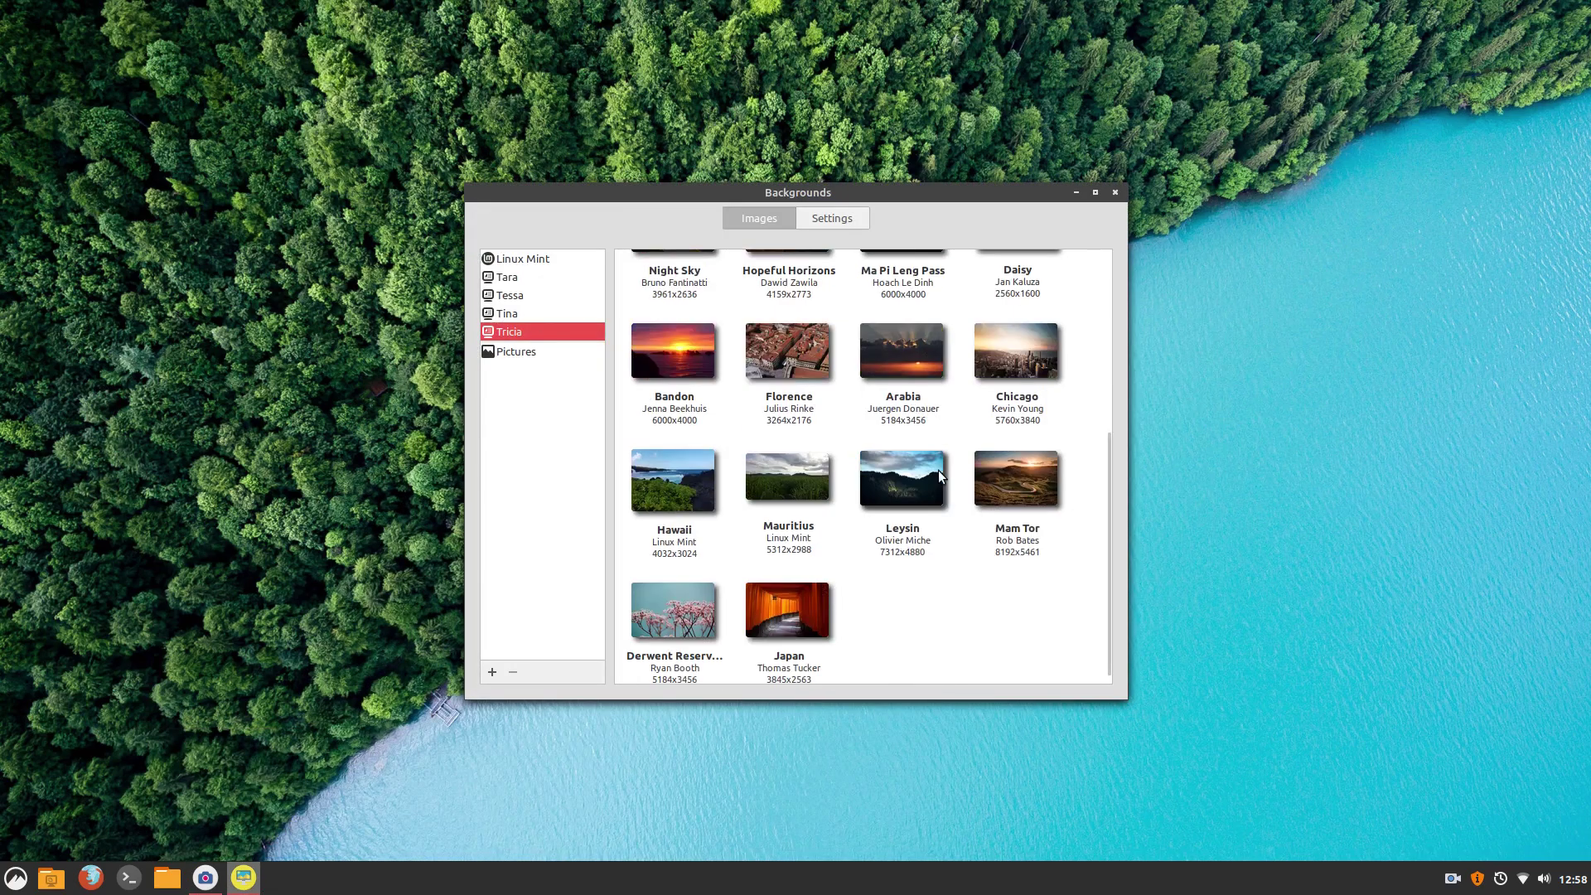
click(786, 609)
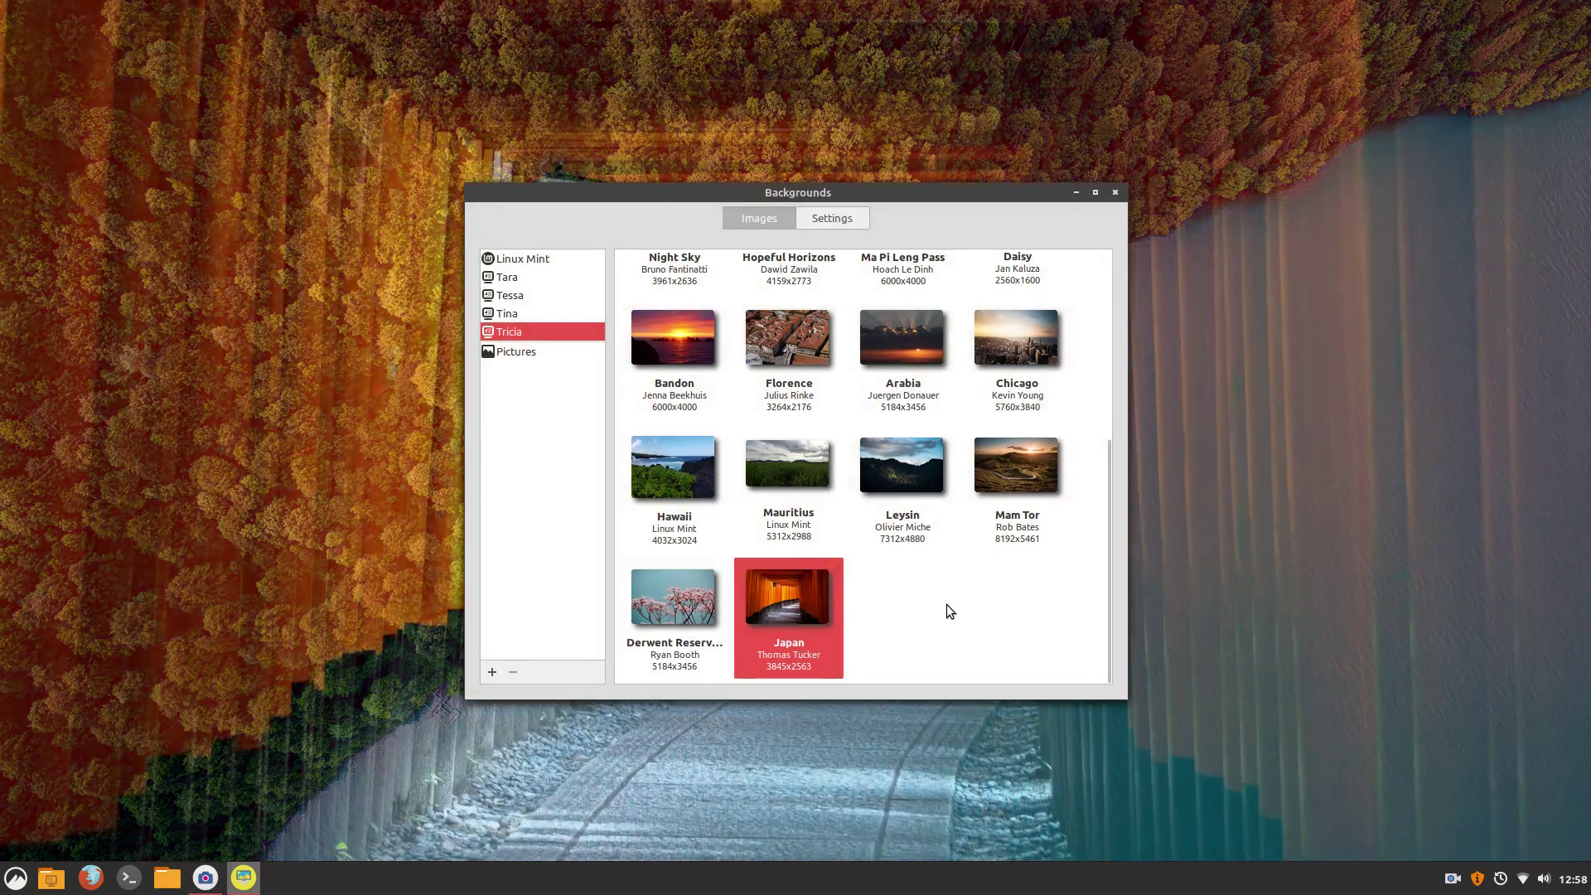
key(super)
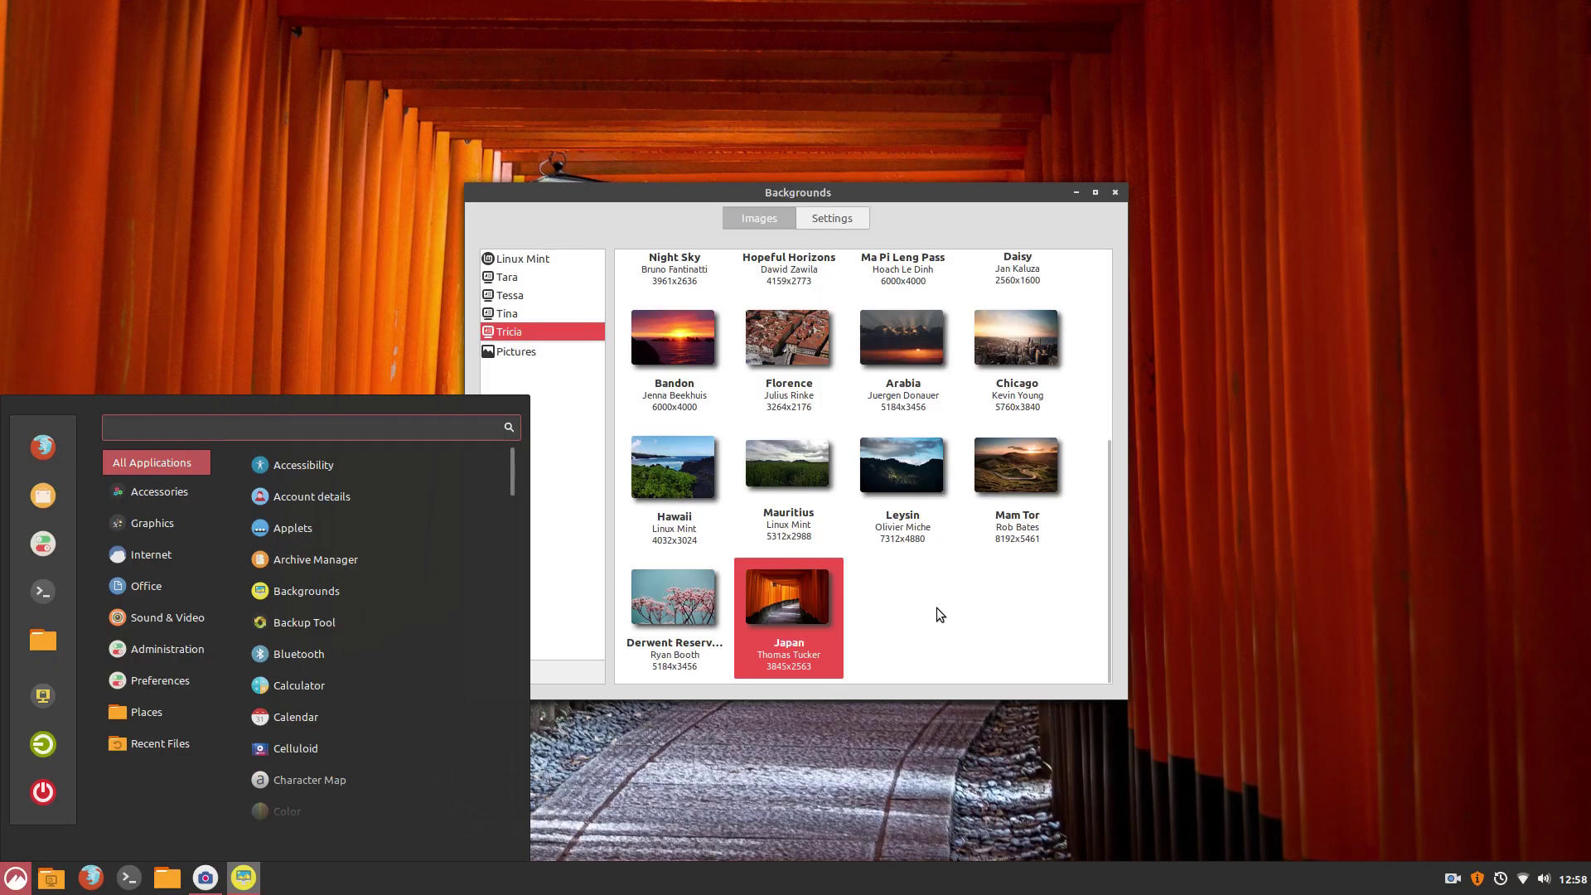
key(Escape)
Try the Bandon wallpaper and preview the application menu over it
click(709, 400)
key(super)
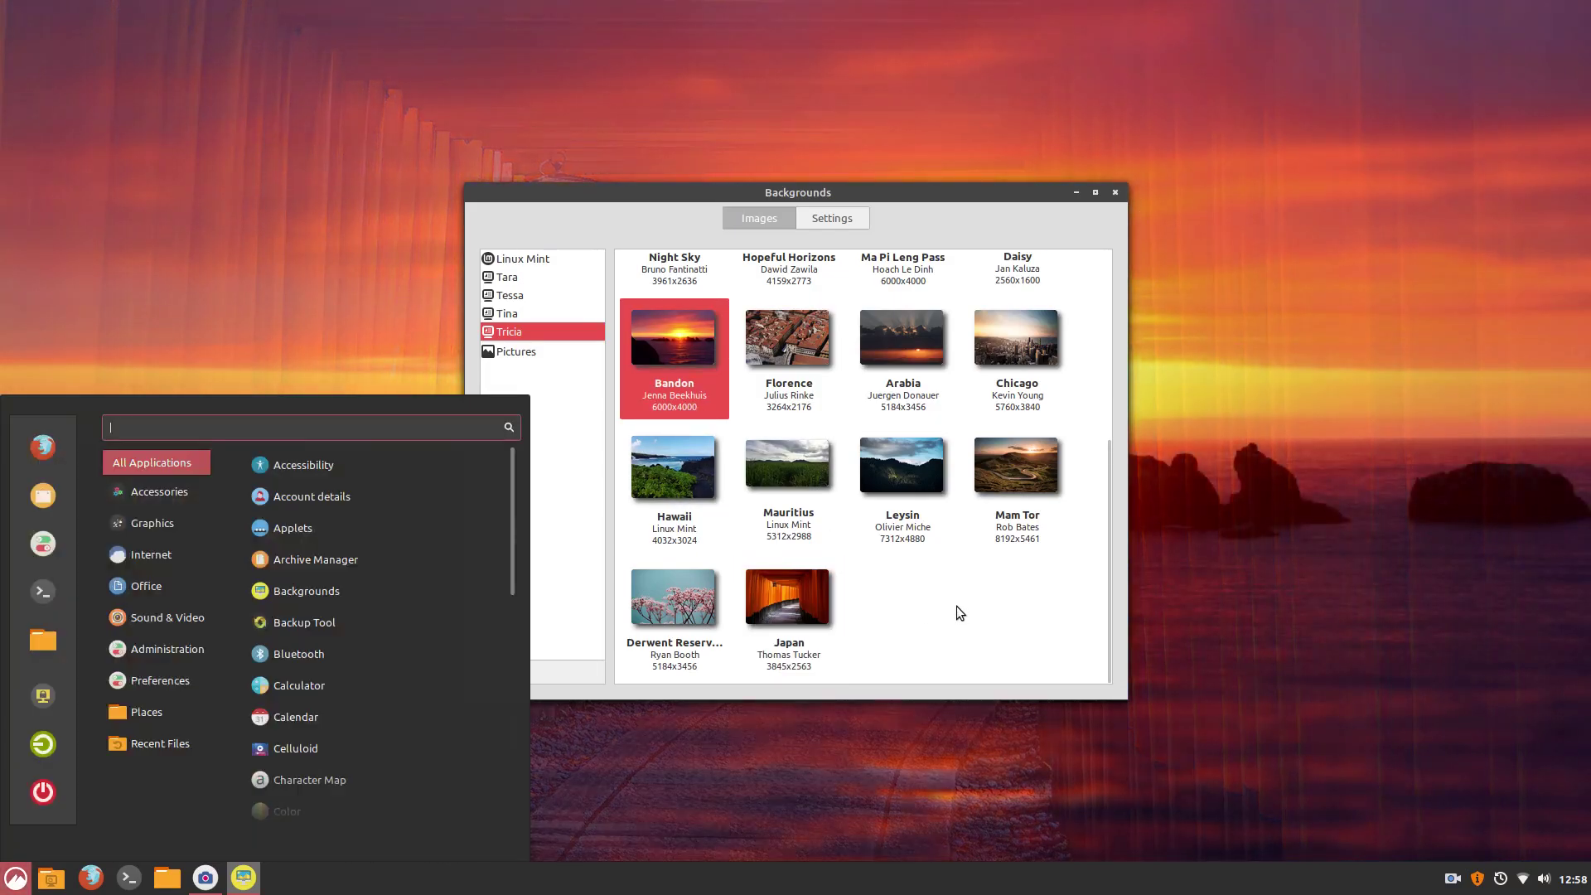
key(Escape)
Set the desktop background to Florence, minimize the Backgrounds window, and preview the application menu and Home folder over it
click(838, 412)
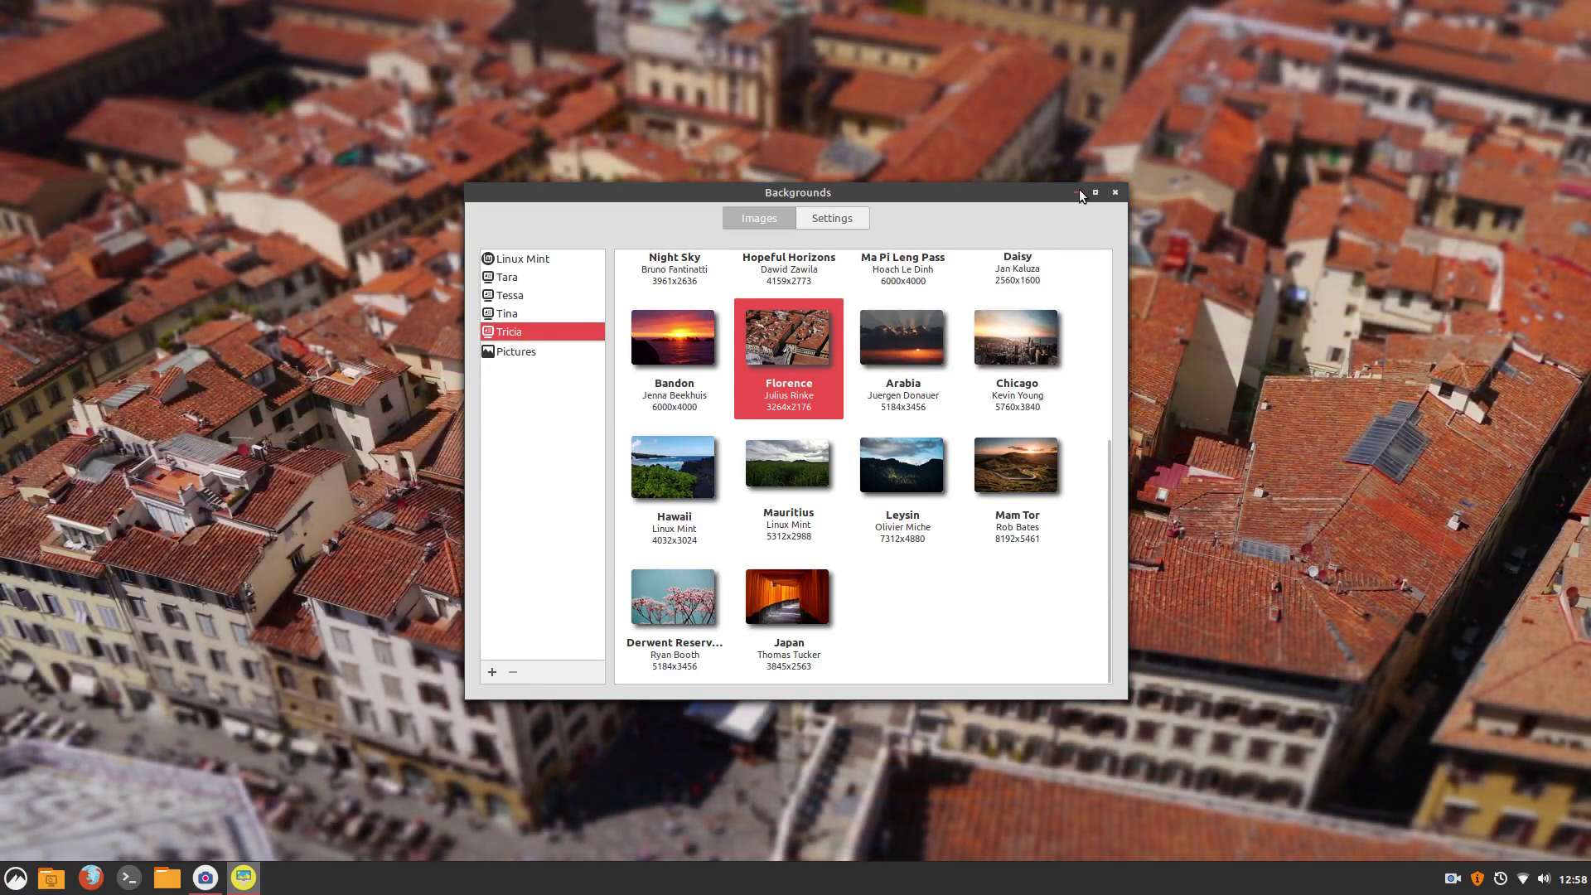
click(1077, 191)
key(super)
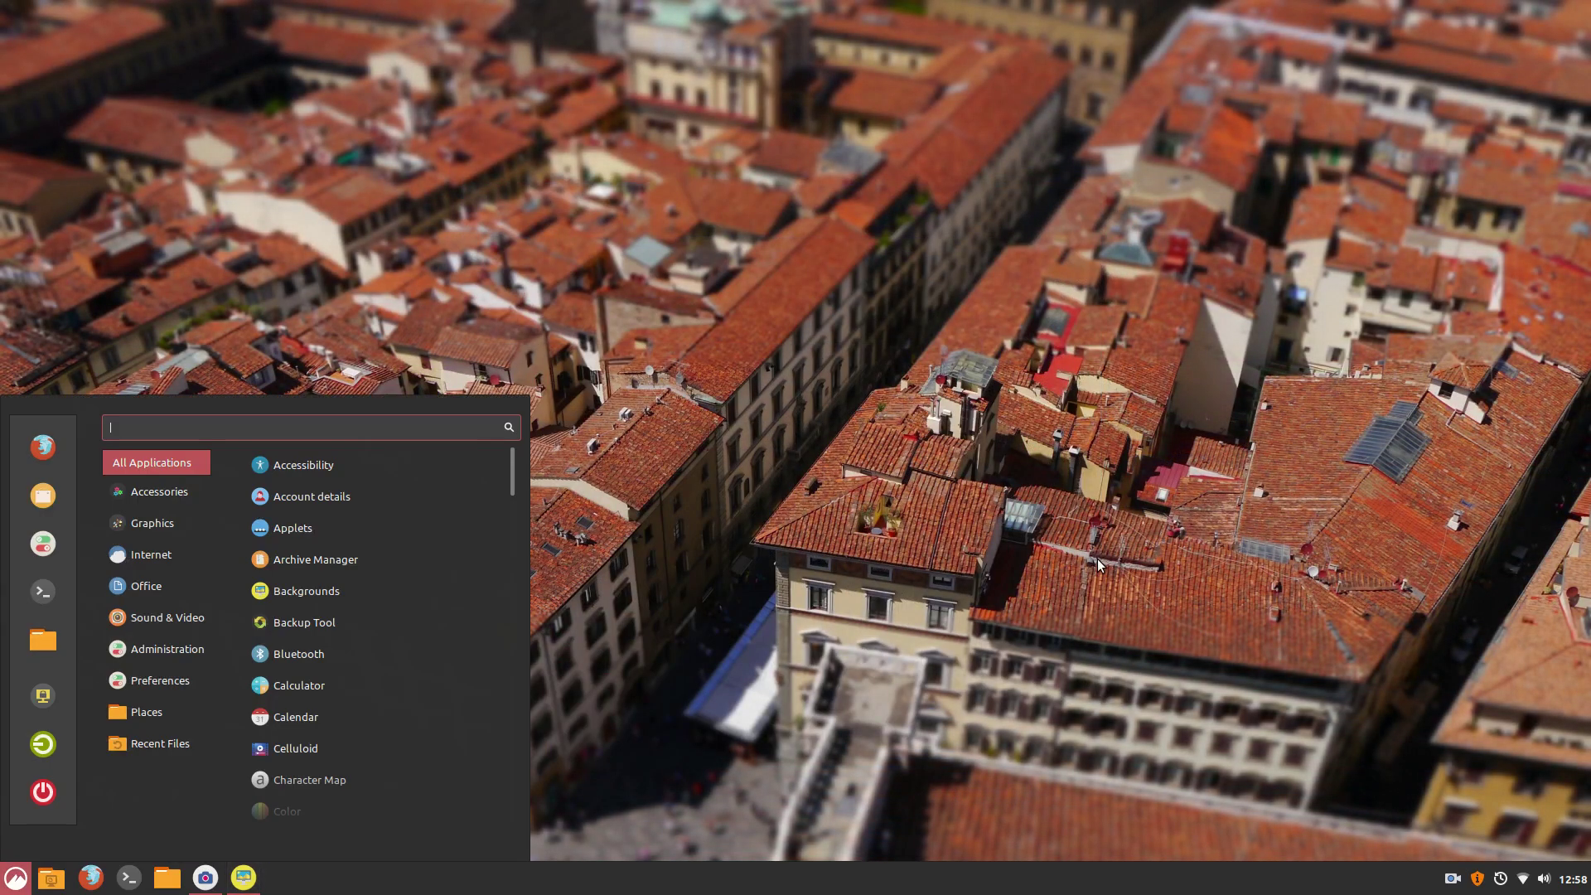
key(super)
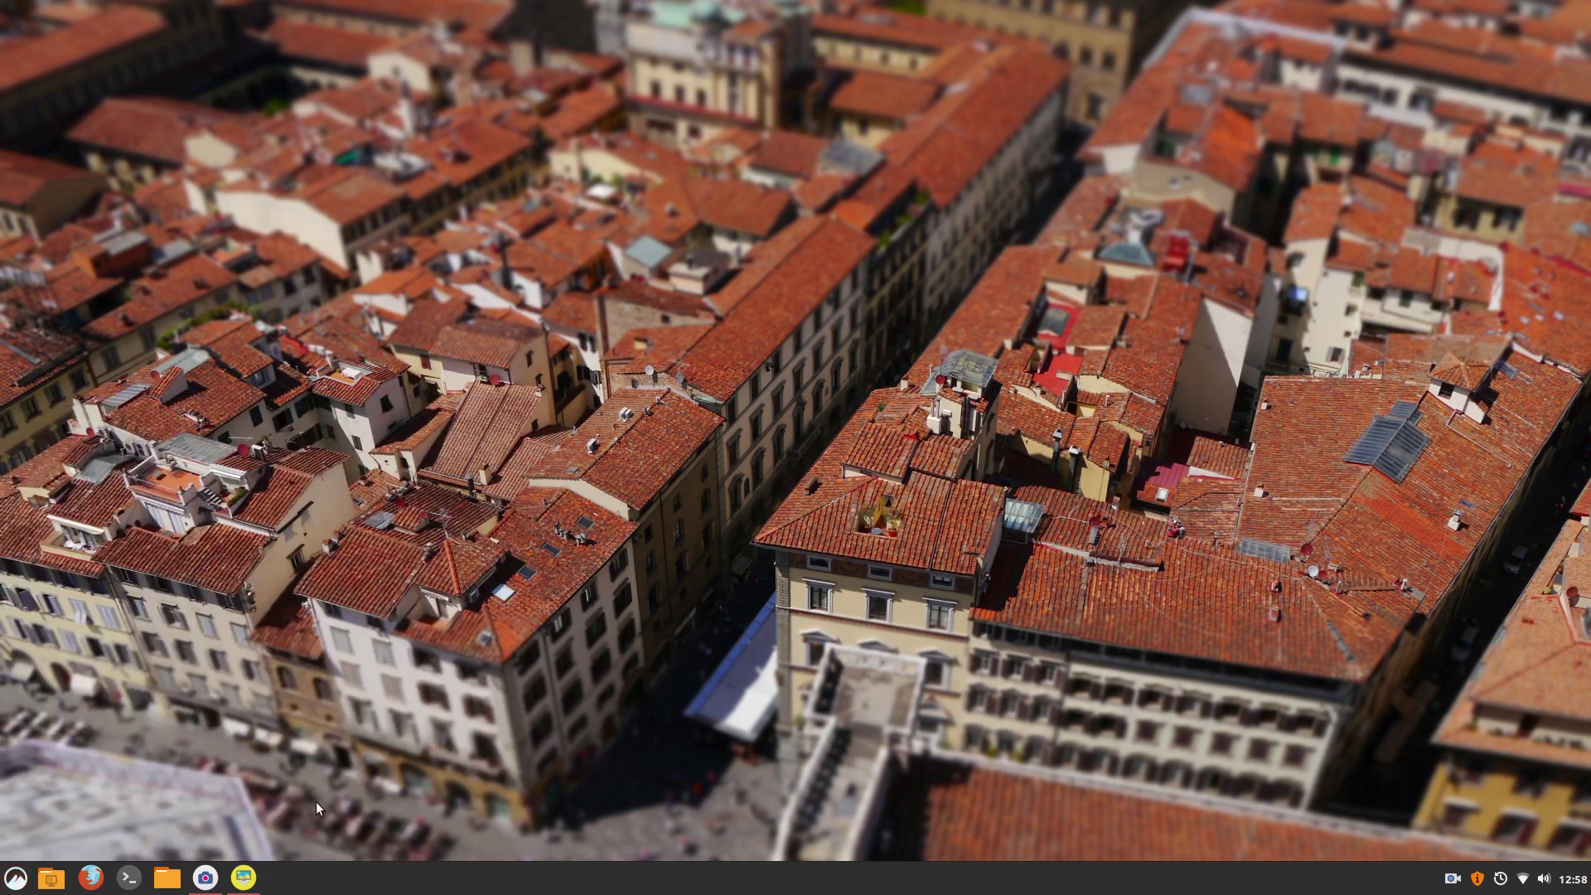
click(167, 877)
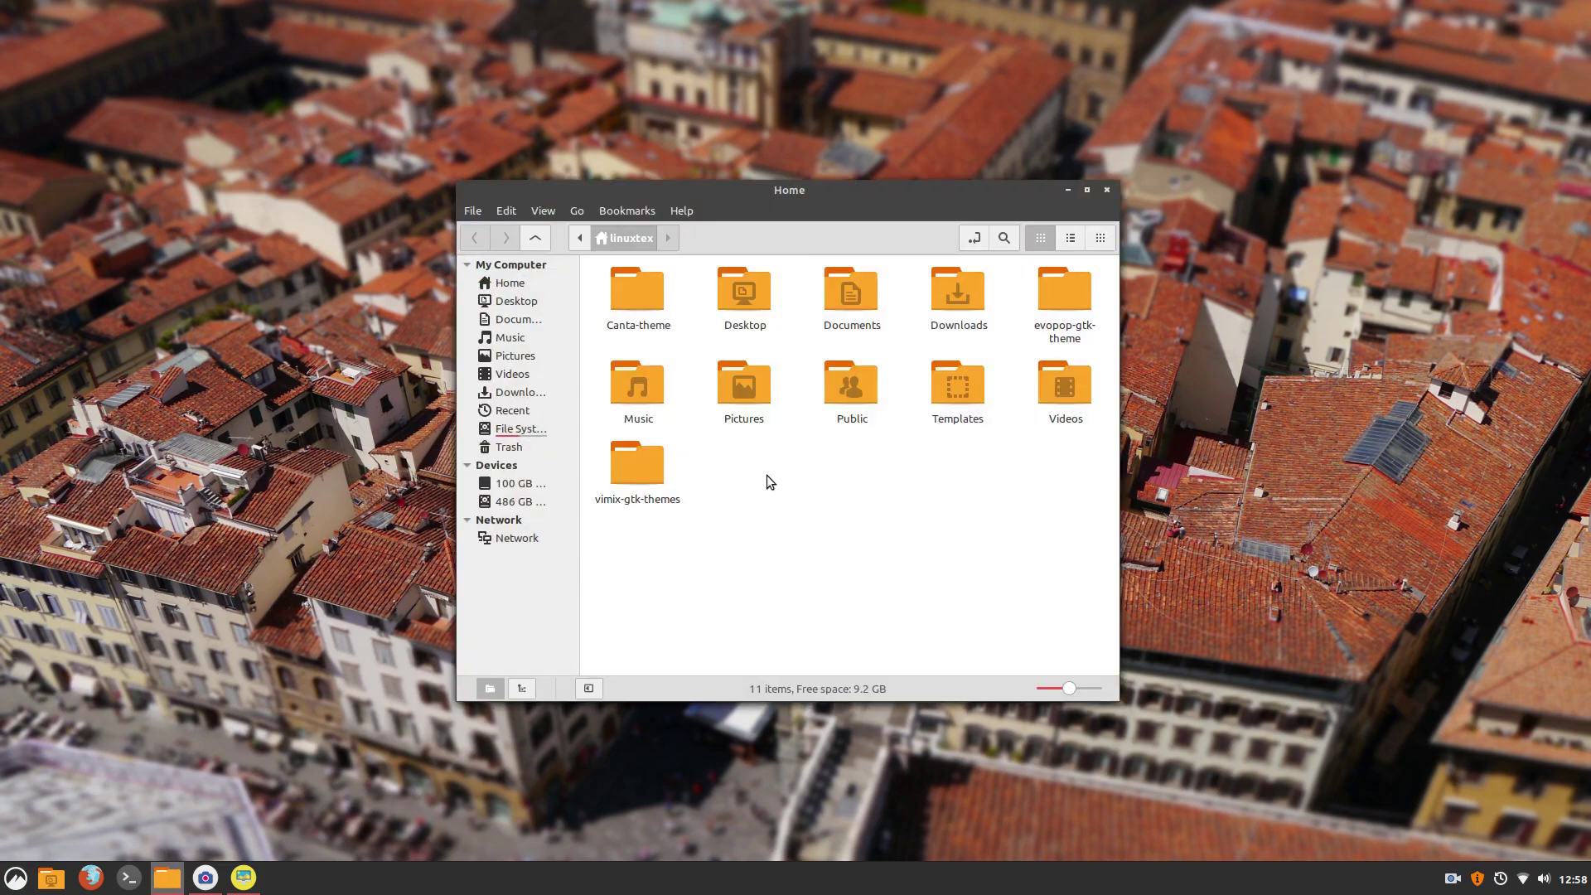
Preview the application menu and the calendar over the Florence wallpaper, repositioning the Home folder window around them
drag(811, 203, 1269, 280)
key(super)
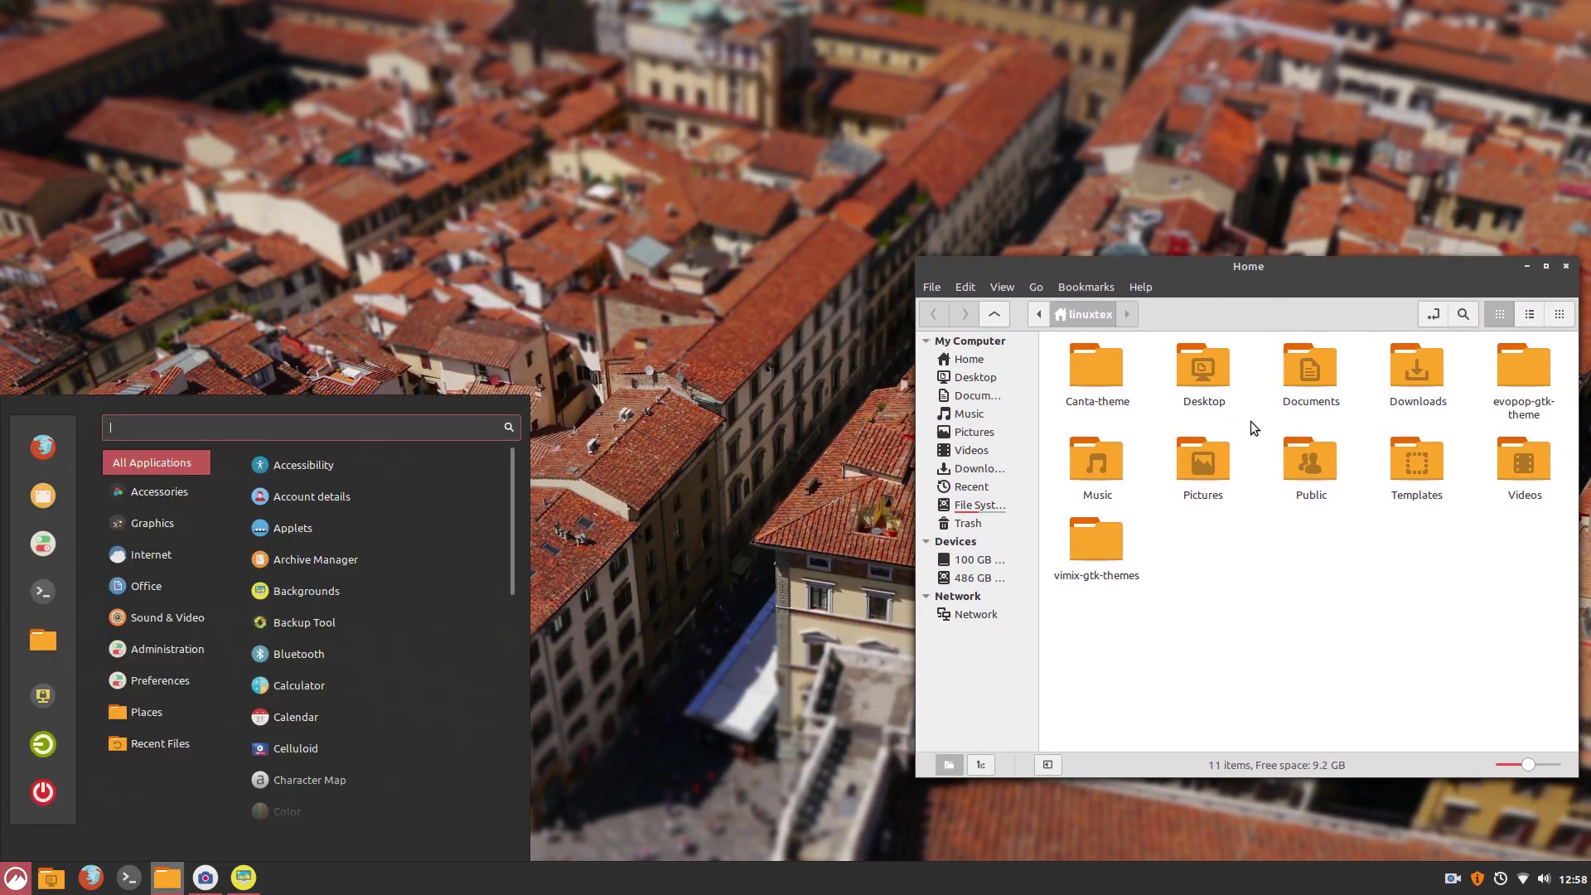
key(Escape)
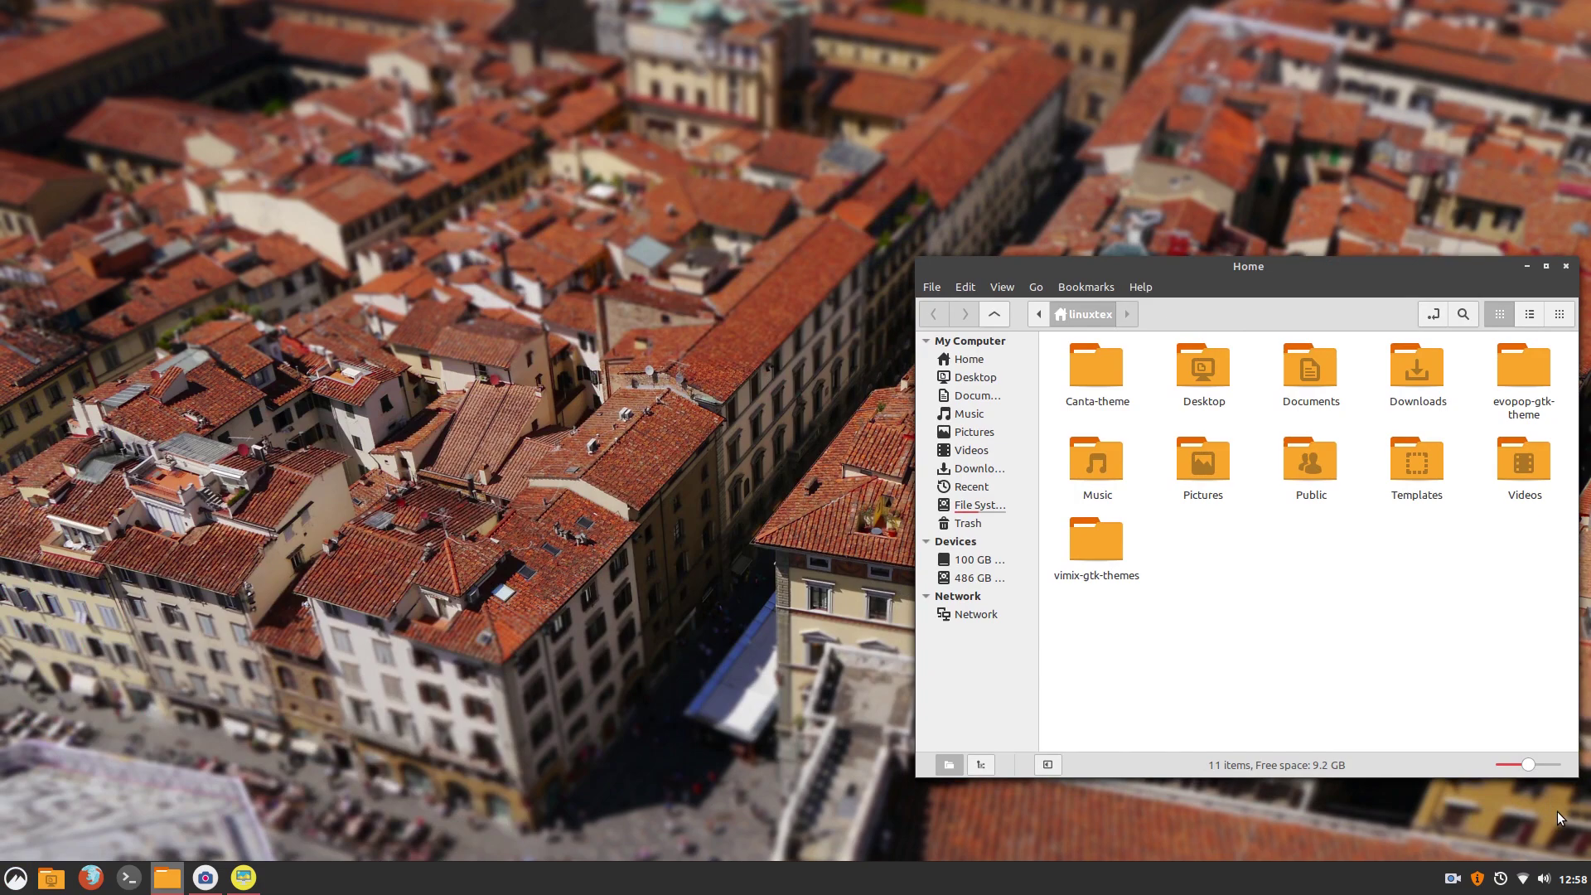
click(1571, 880)
click(1577, 884)
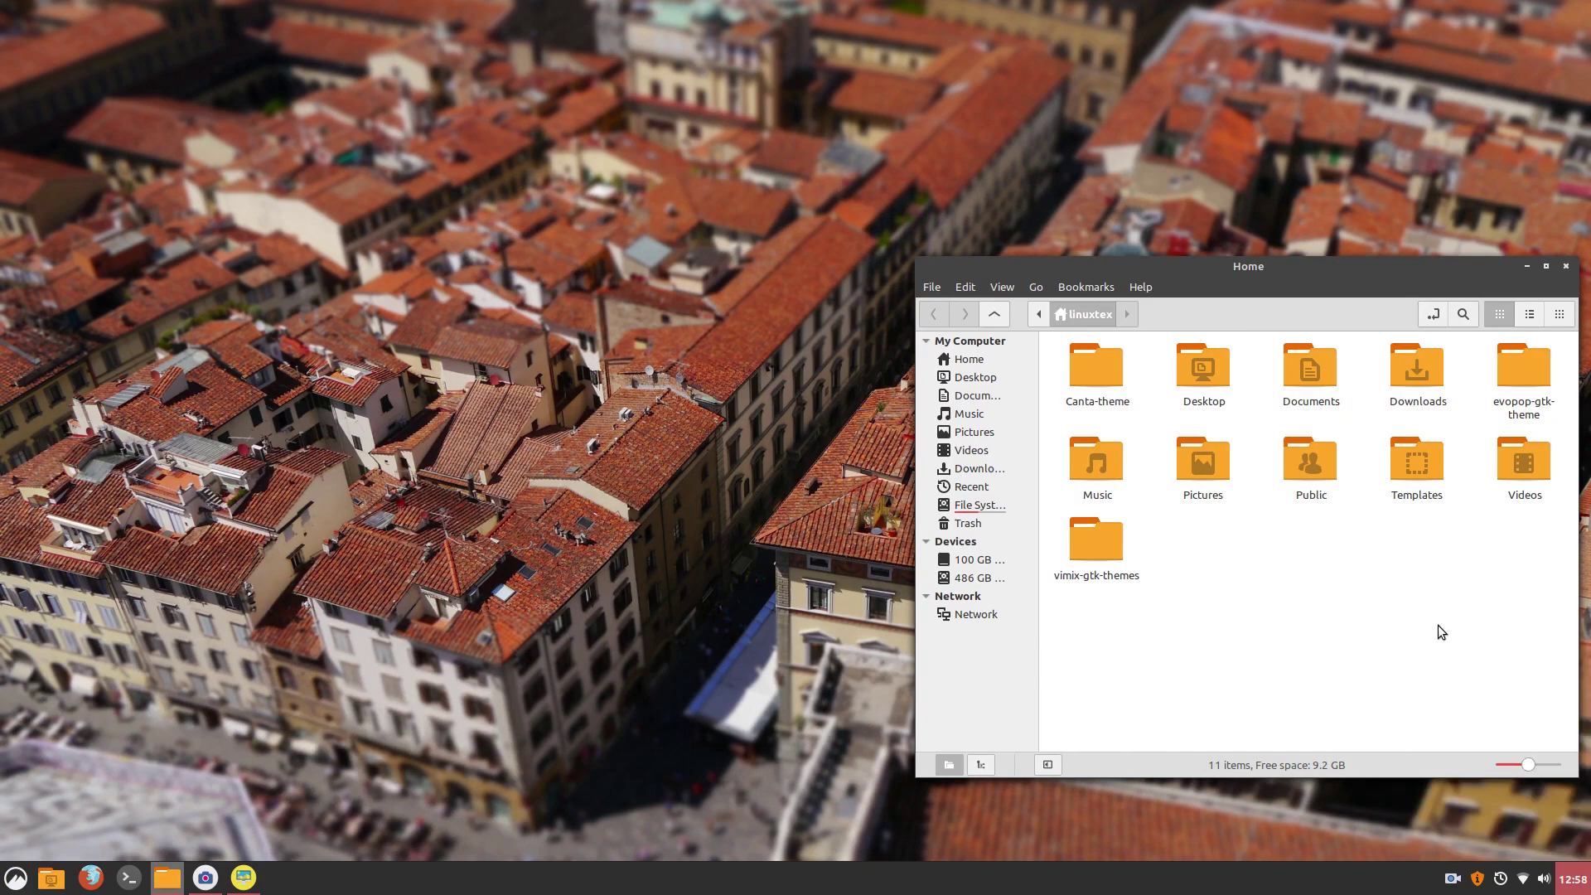
drag(1299, 273, 962, 225)
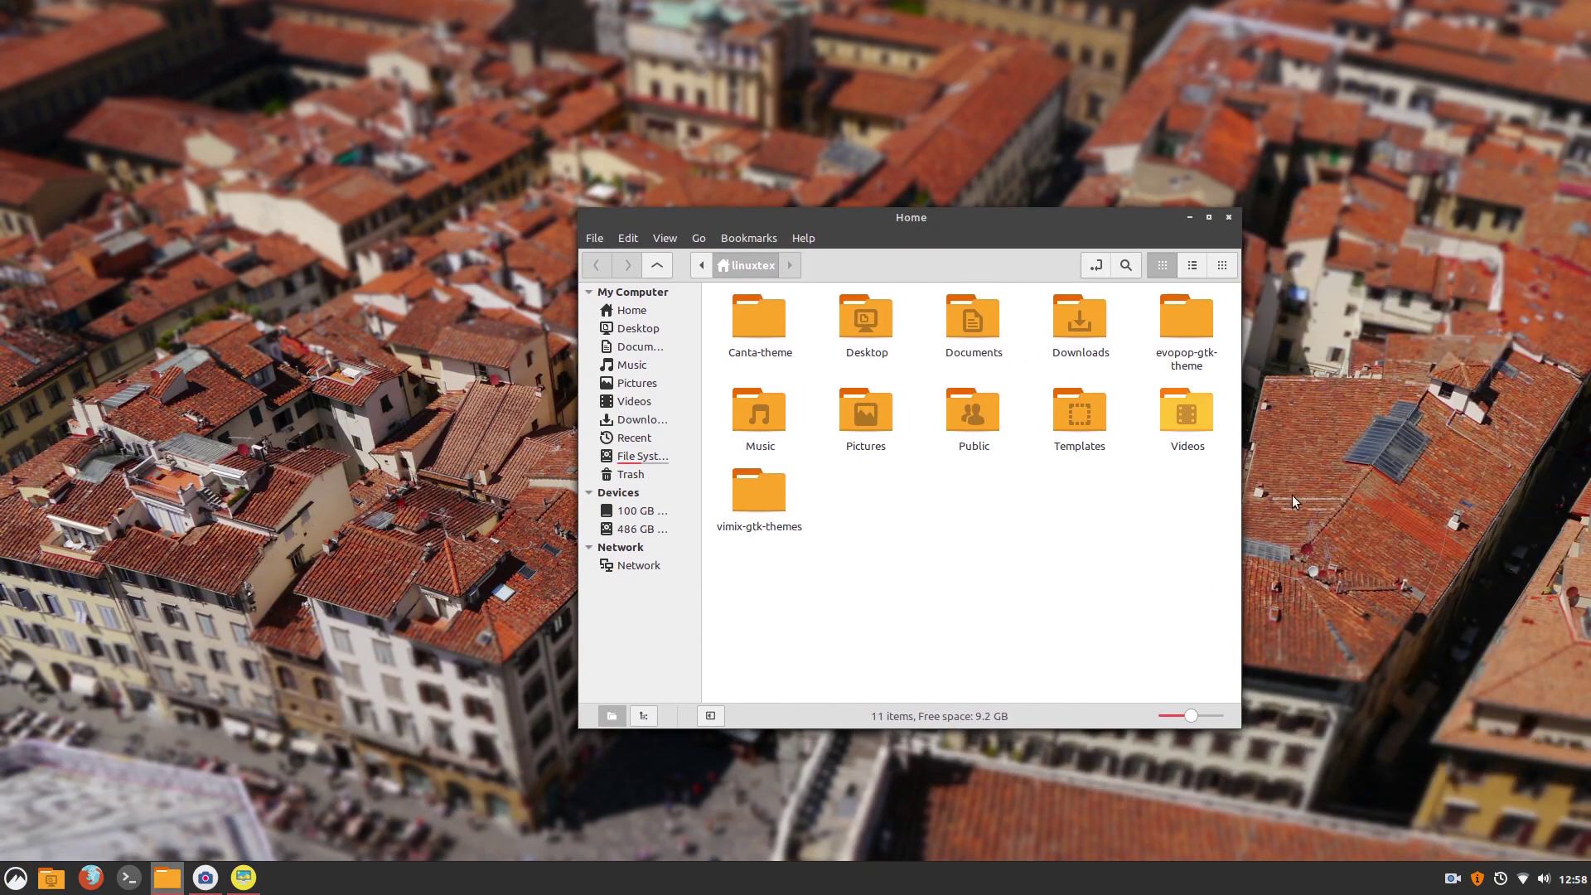
click(1570, 880)
key(super)
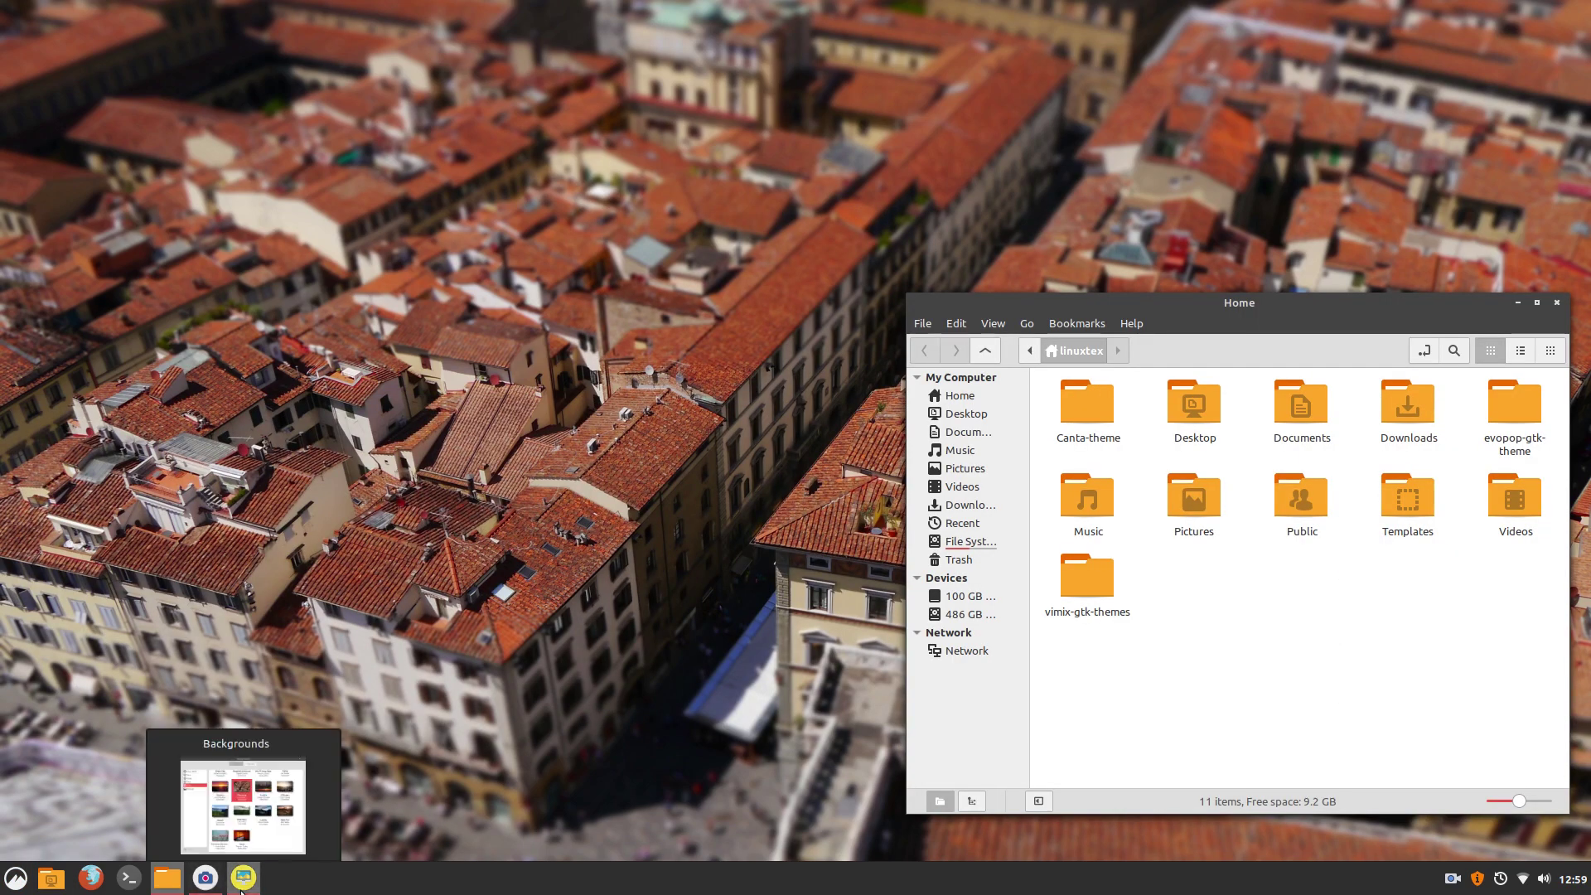
Bring up the Backgrounds window, try the Maldives wallpaper from the Tina collection, and preview the application menu over it
click(243, 876)
scroll(837, 610, up, 3)
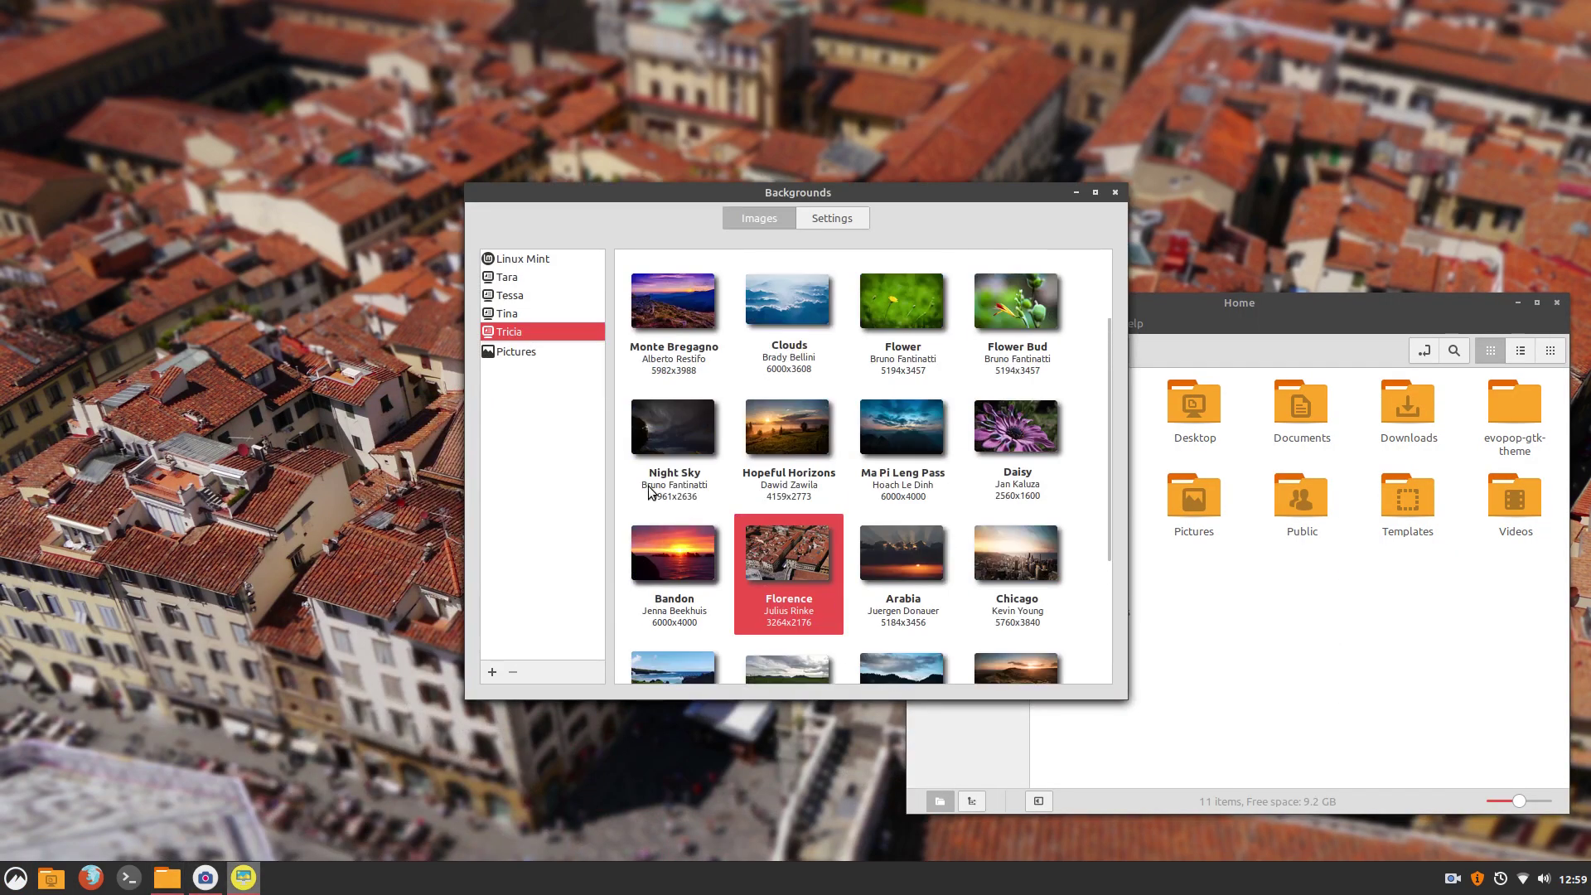
click(509, 314)
scroll(814, 531, up, 3)
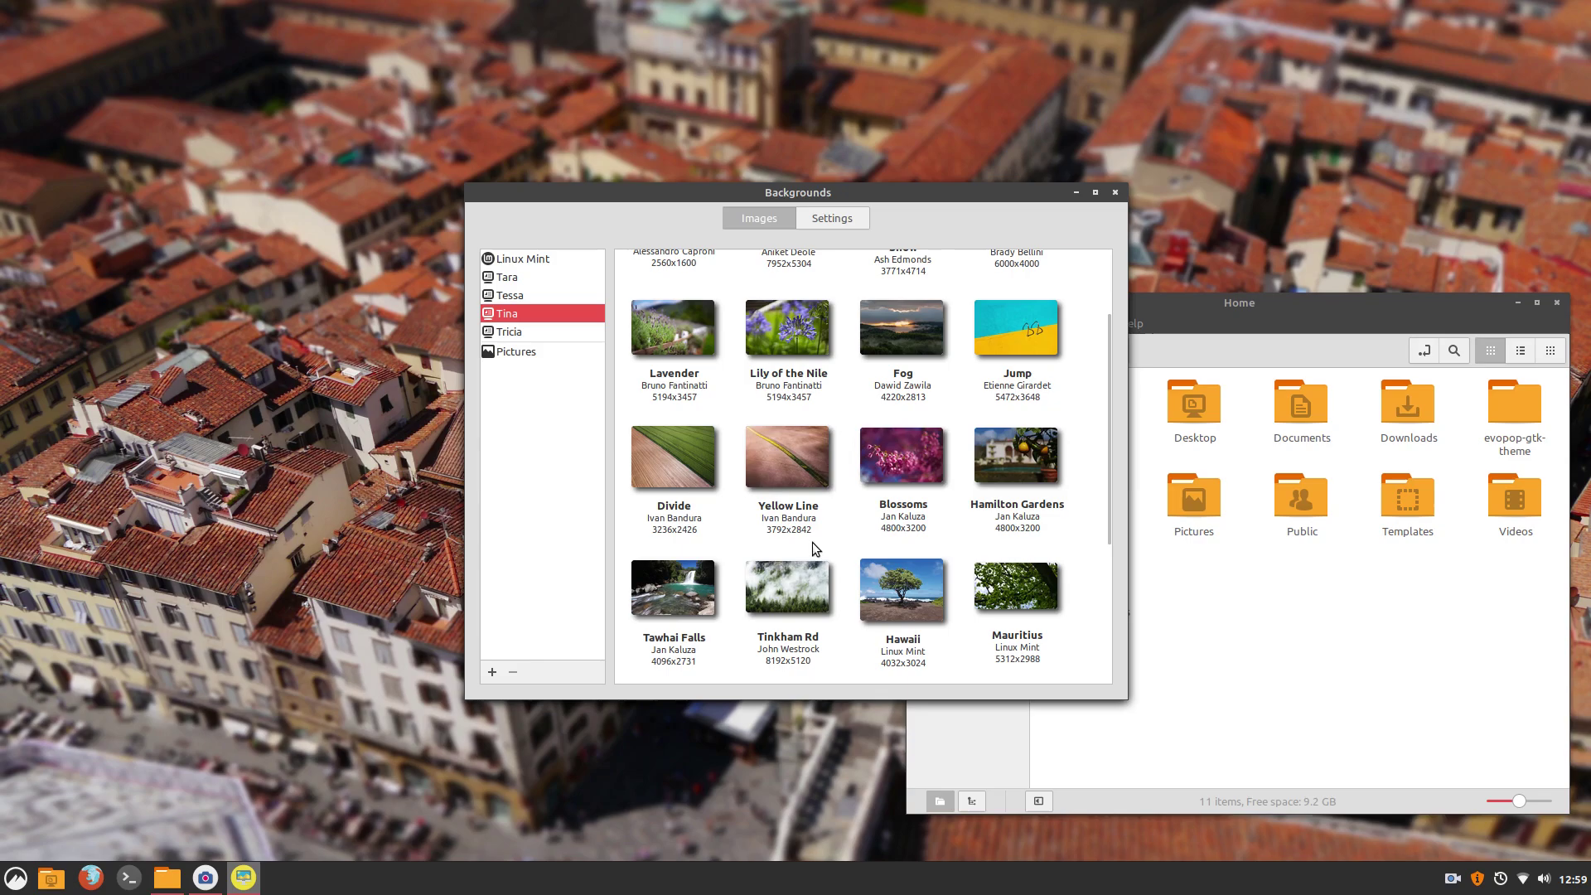
click(663, 332)
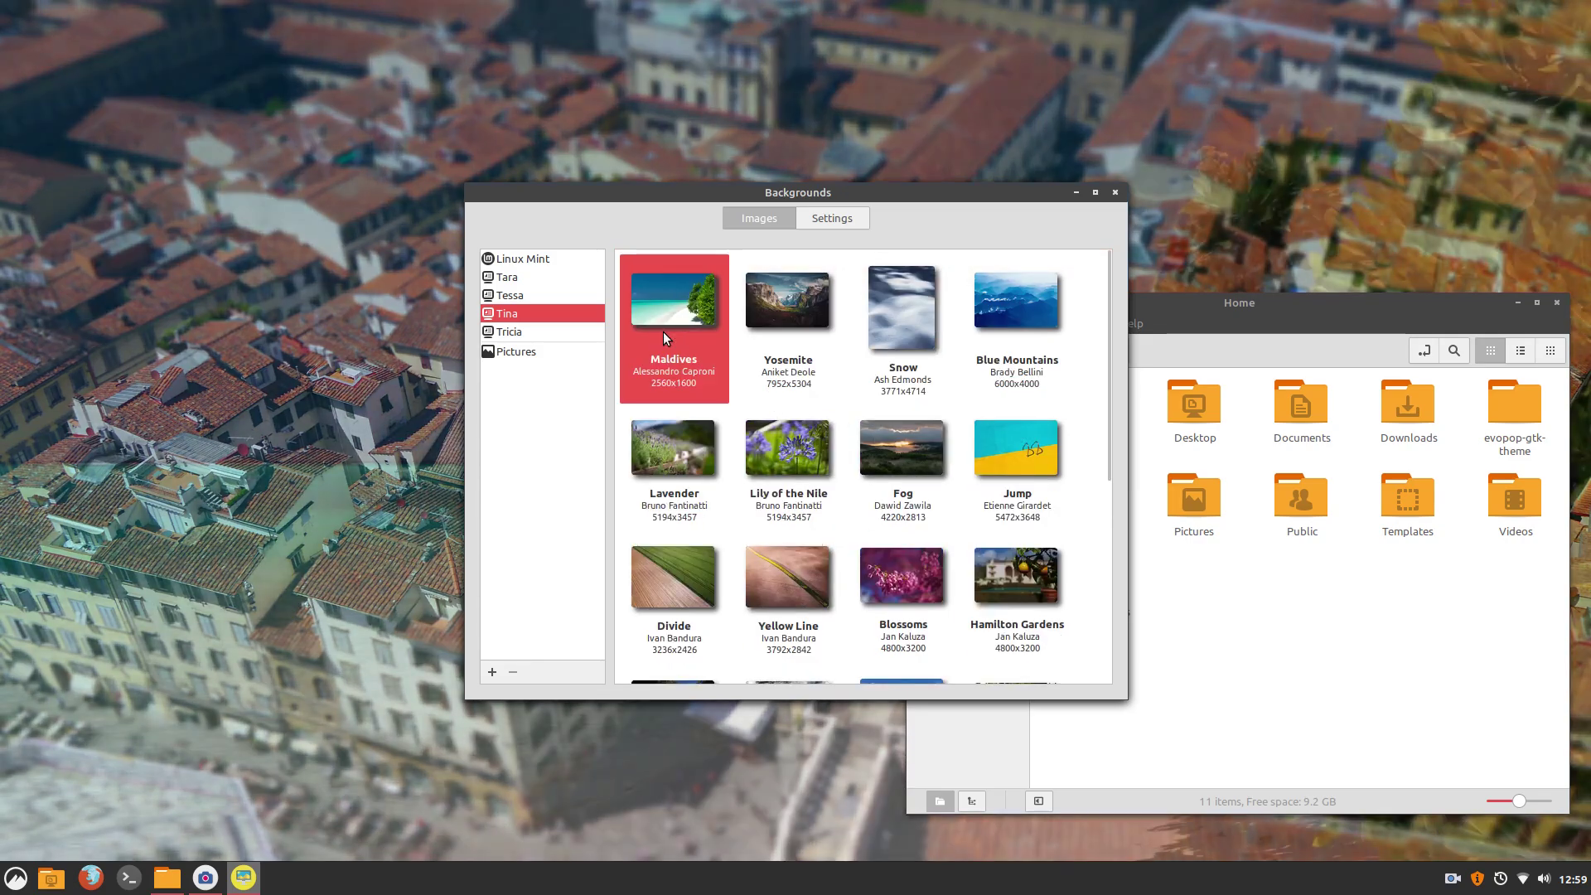
key(super)
key(super)
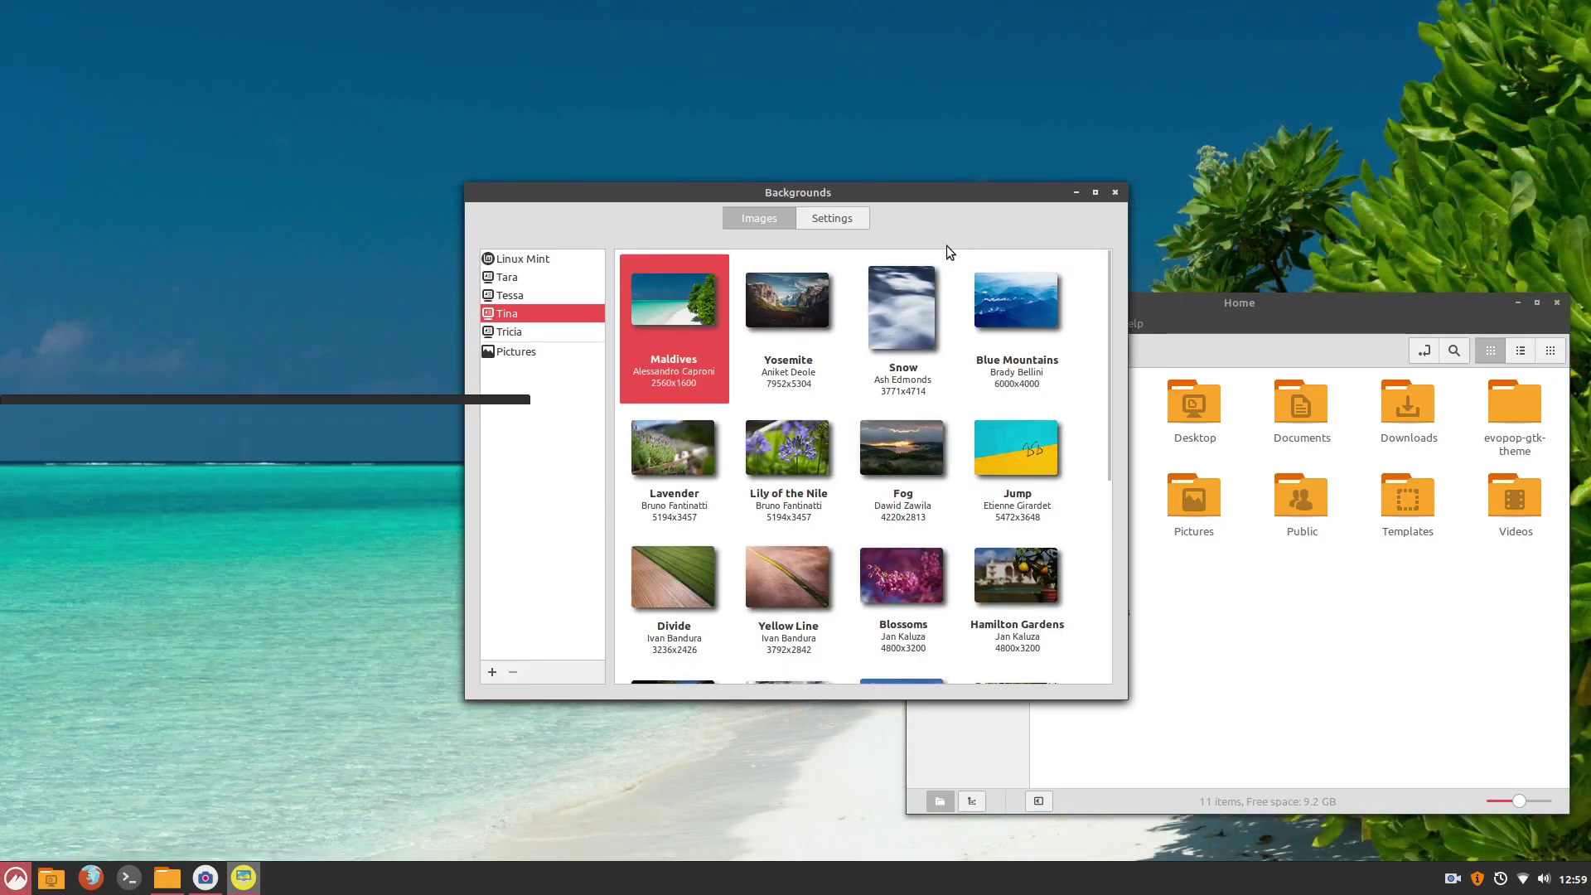
Browse the Tara and Tessa wallpaper collections and try the Waves wallpaper from Tara
scroll(875, 495, up, 2)
click(530, 276)
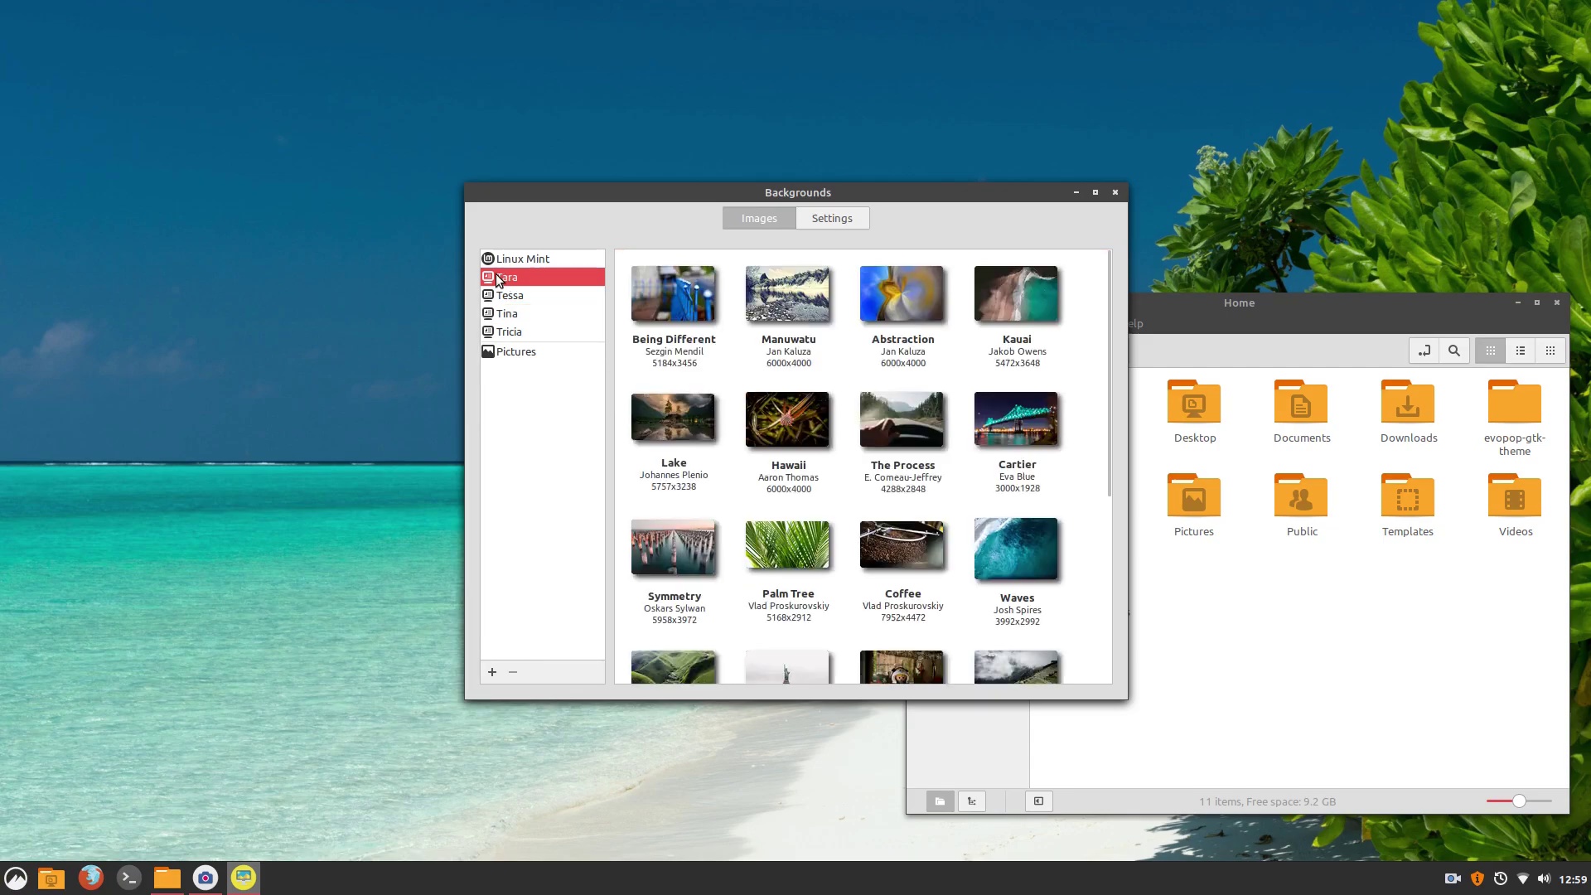
click(530, 299)
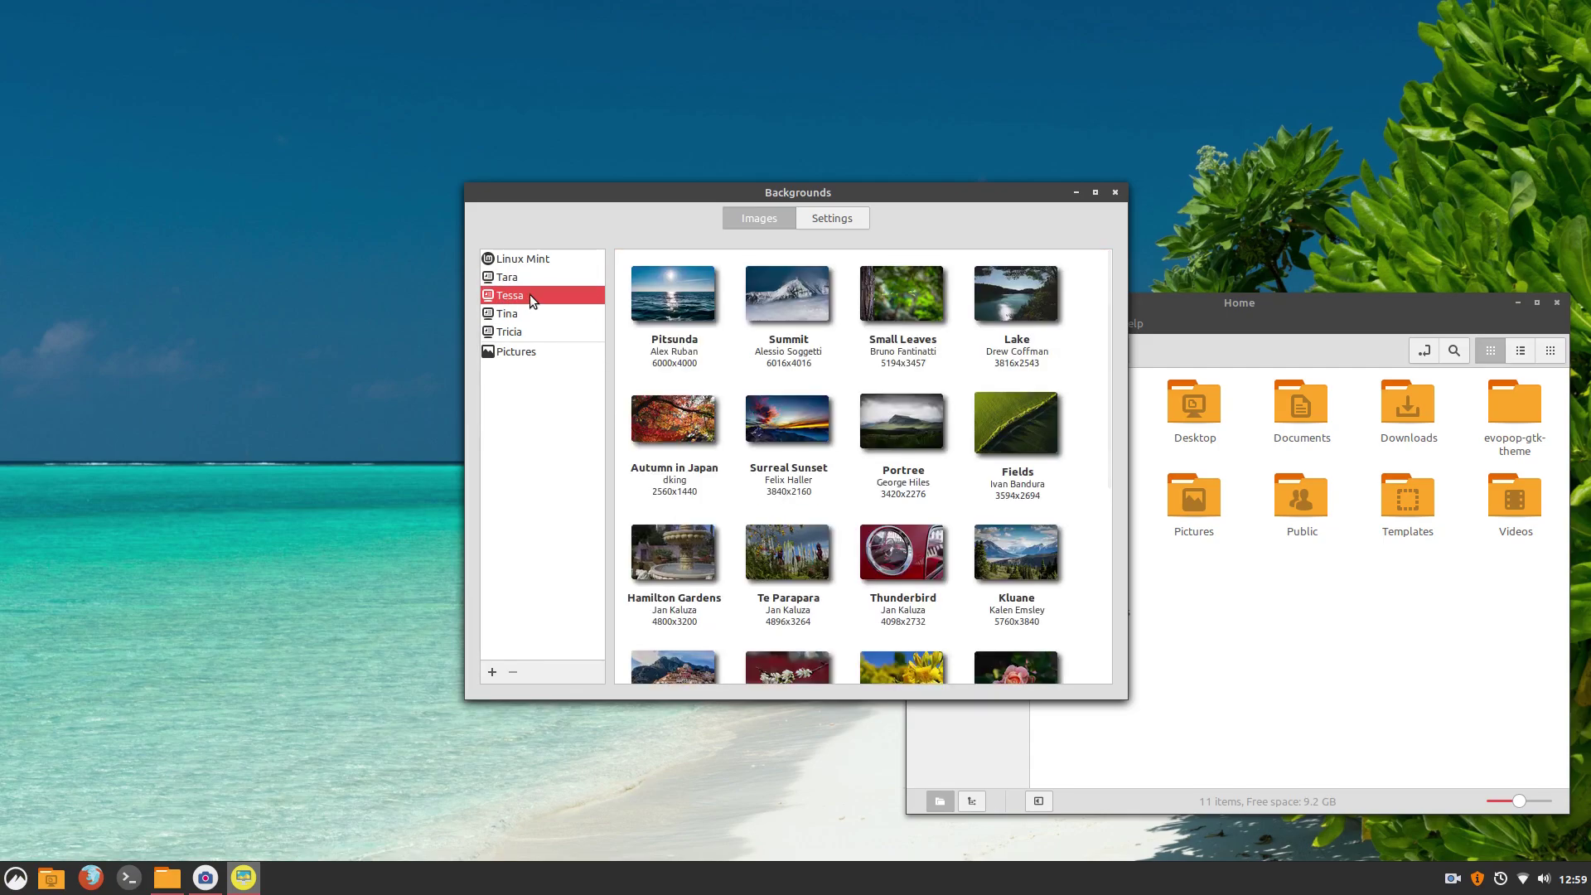
click(530, 280)
click(1011, 570)
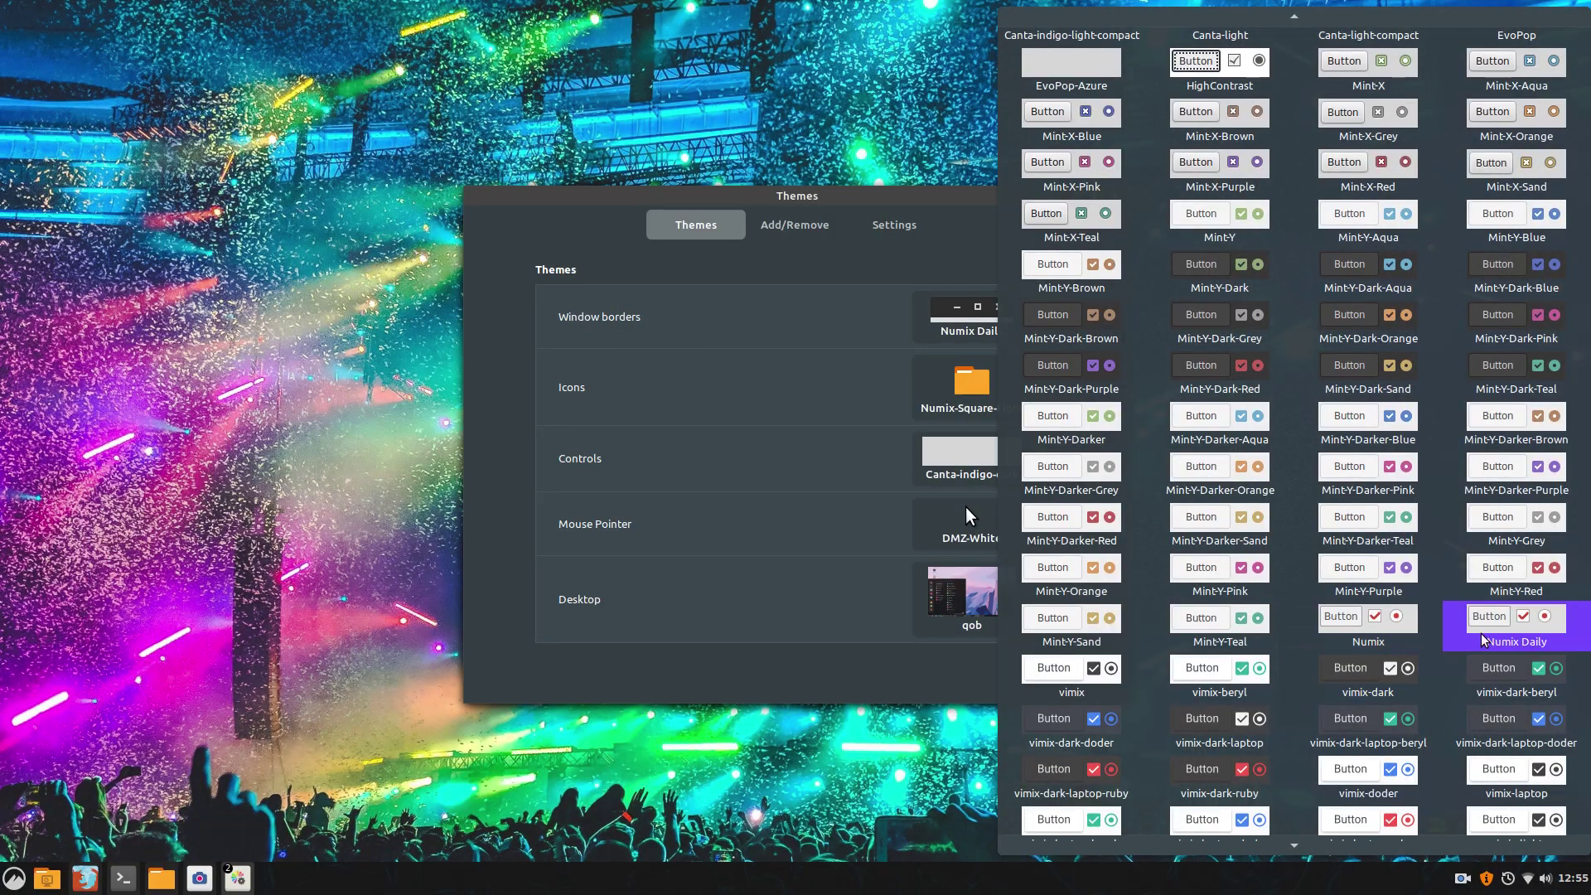
Apply the Numix Daily controls and the Mint-Y-Red desktop theme, and preview the calendar
key(Escape)
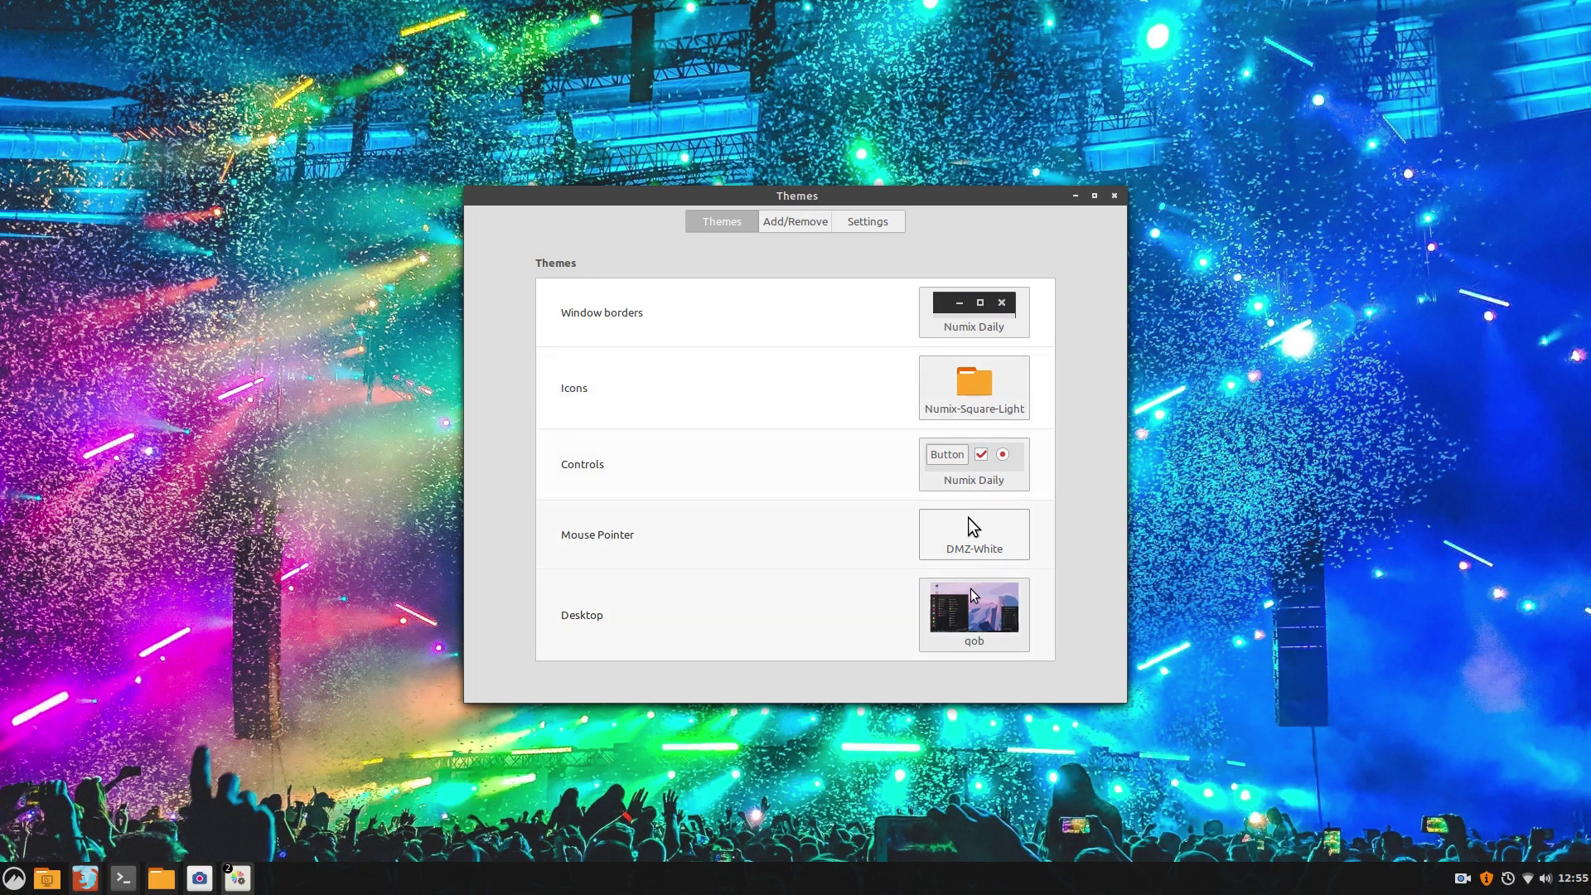
click(966, 460)
scroll(1201, 663, down, 8)
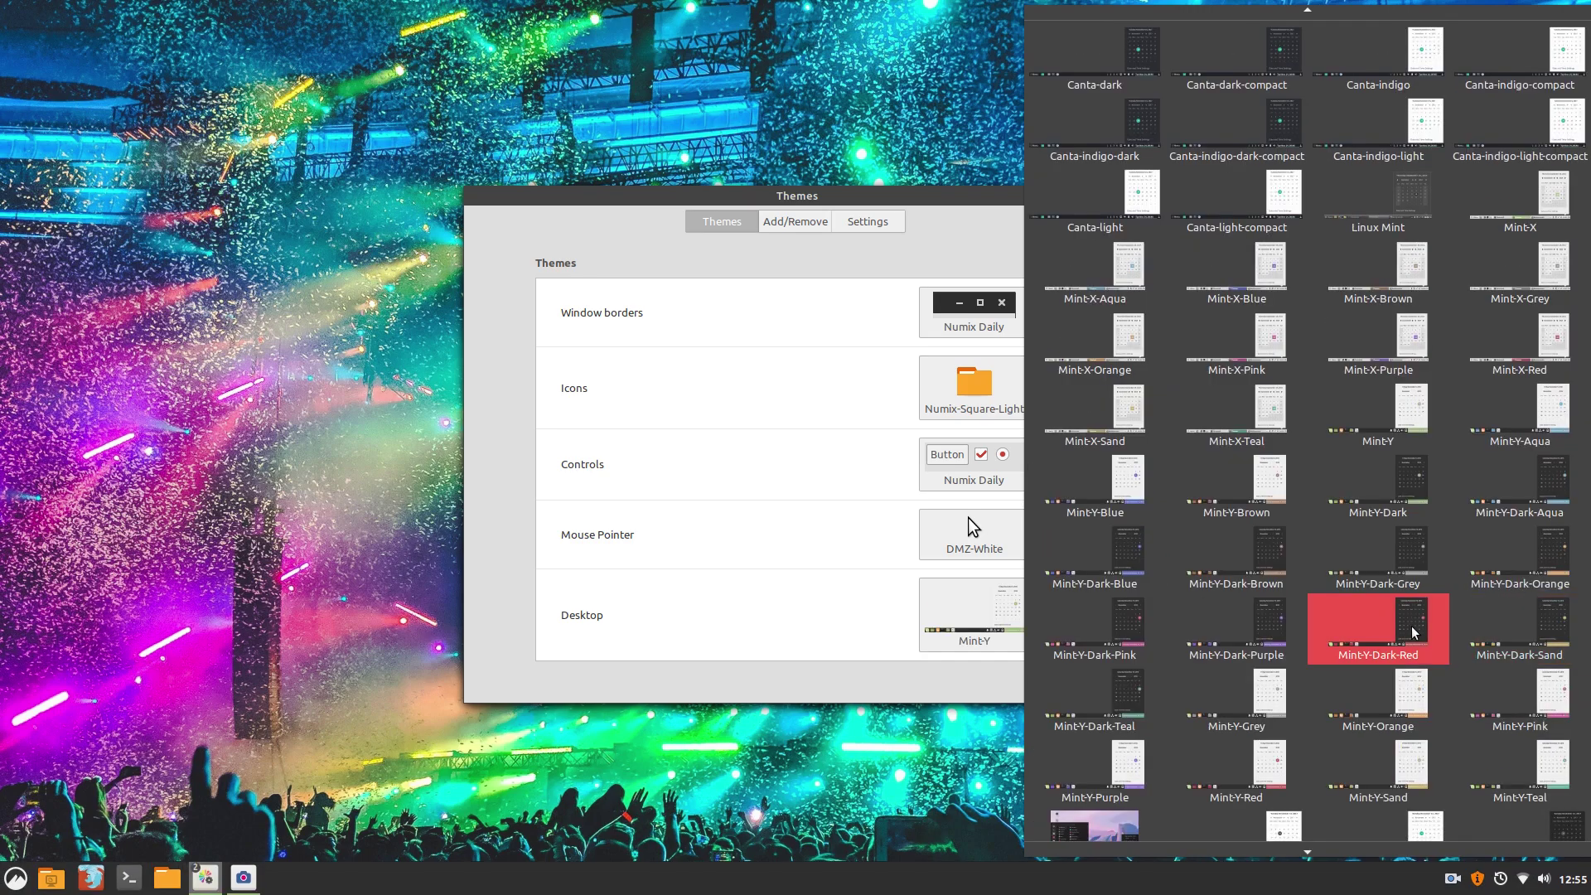
click(1289, 772)
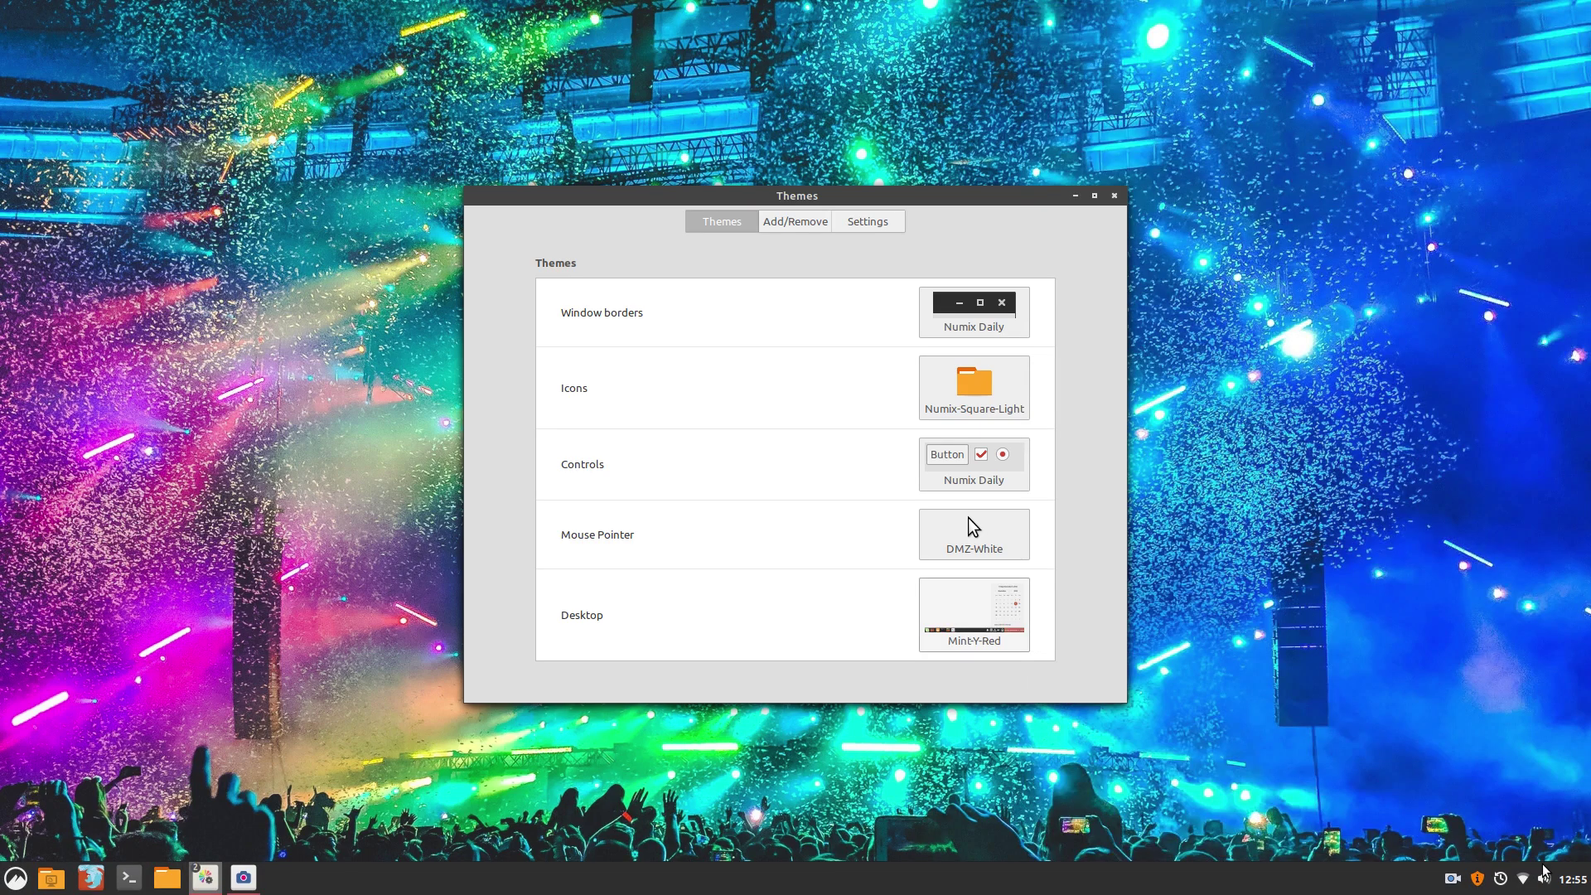
click(1560, 888)
click(1560, 888)
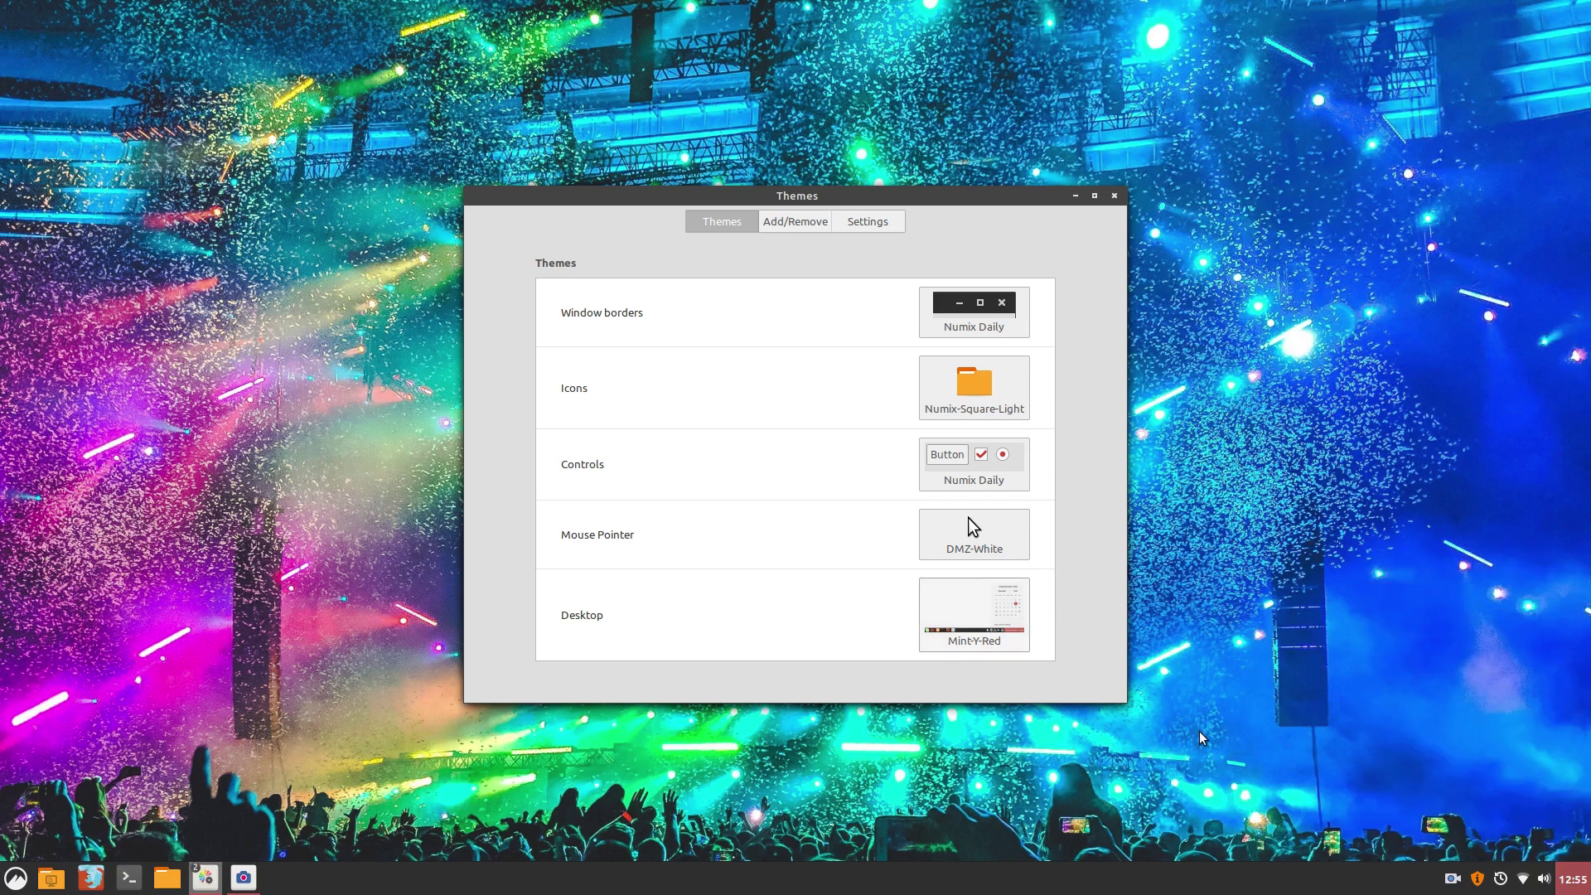
Set the desktop theme to Mint-Y-Dark-Red and preview the application menu
click(1008, 643)
scroll(1297, 664, down, 3)
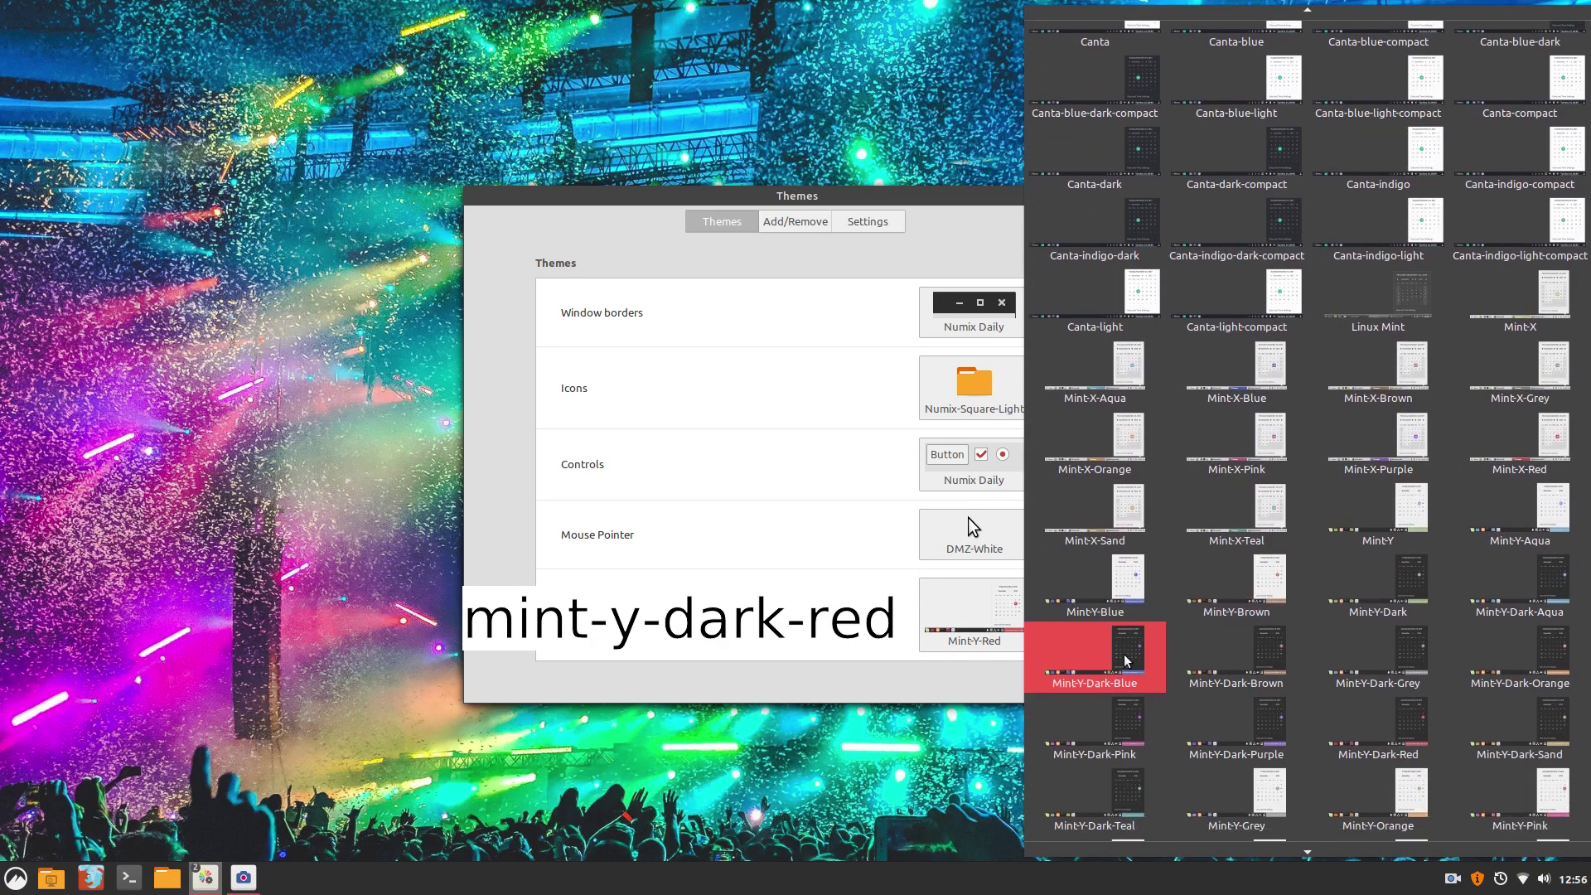
click(1345, 656)
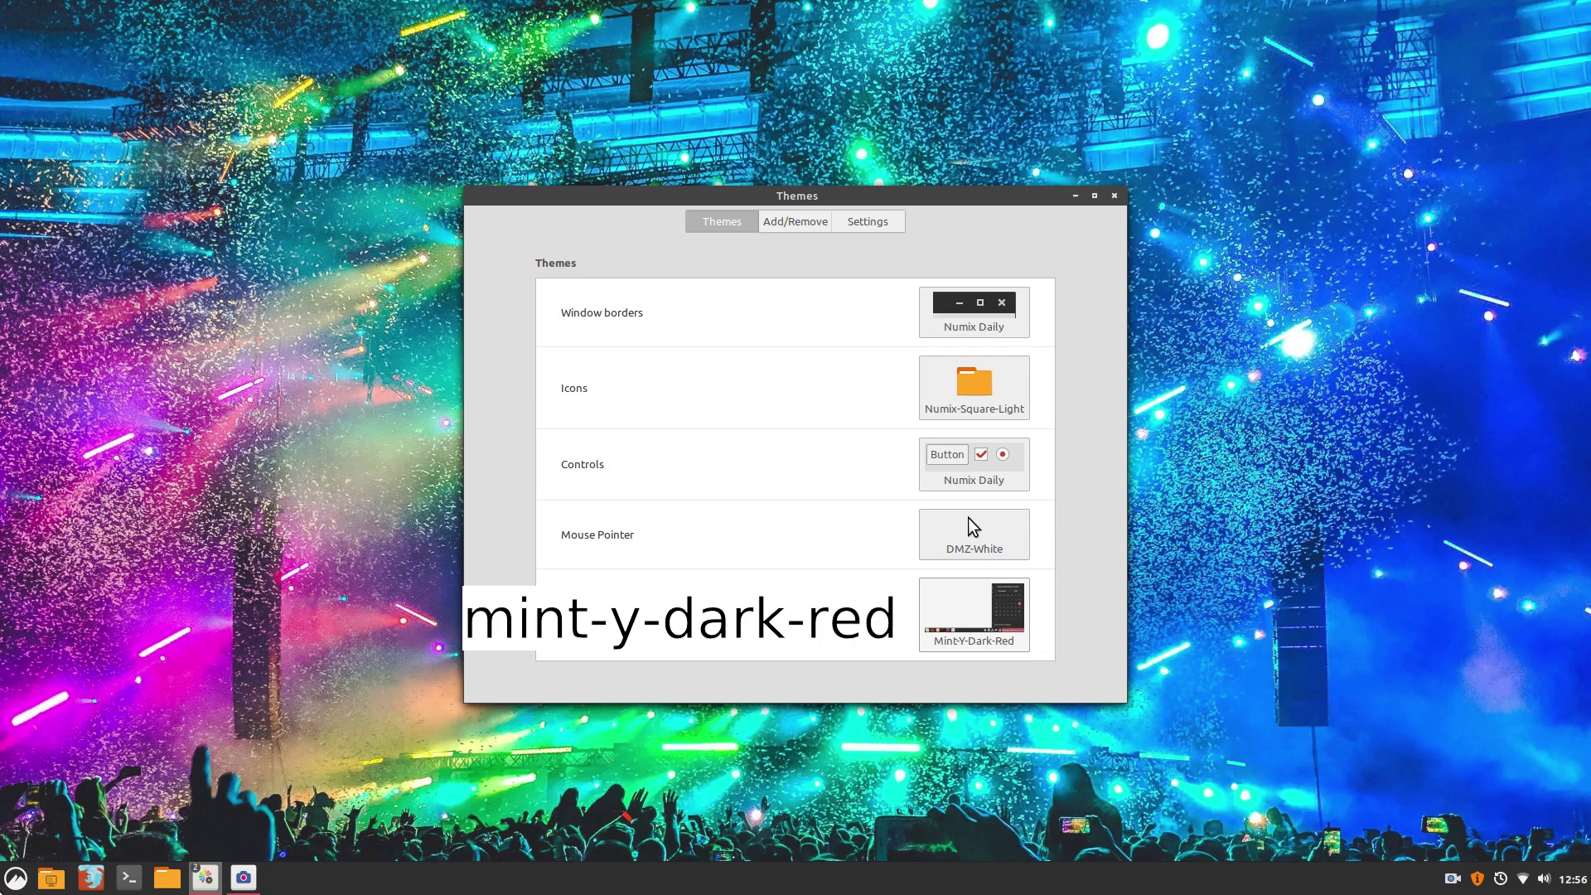
click(16, 878)
key(Escape)
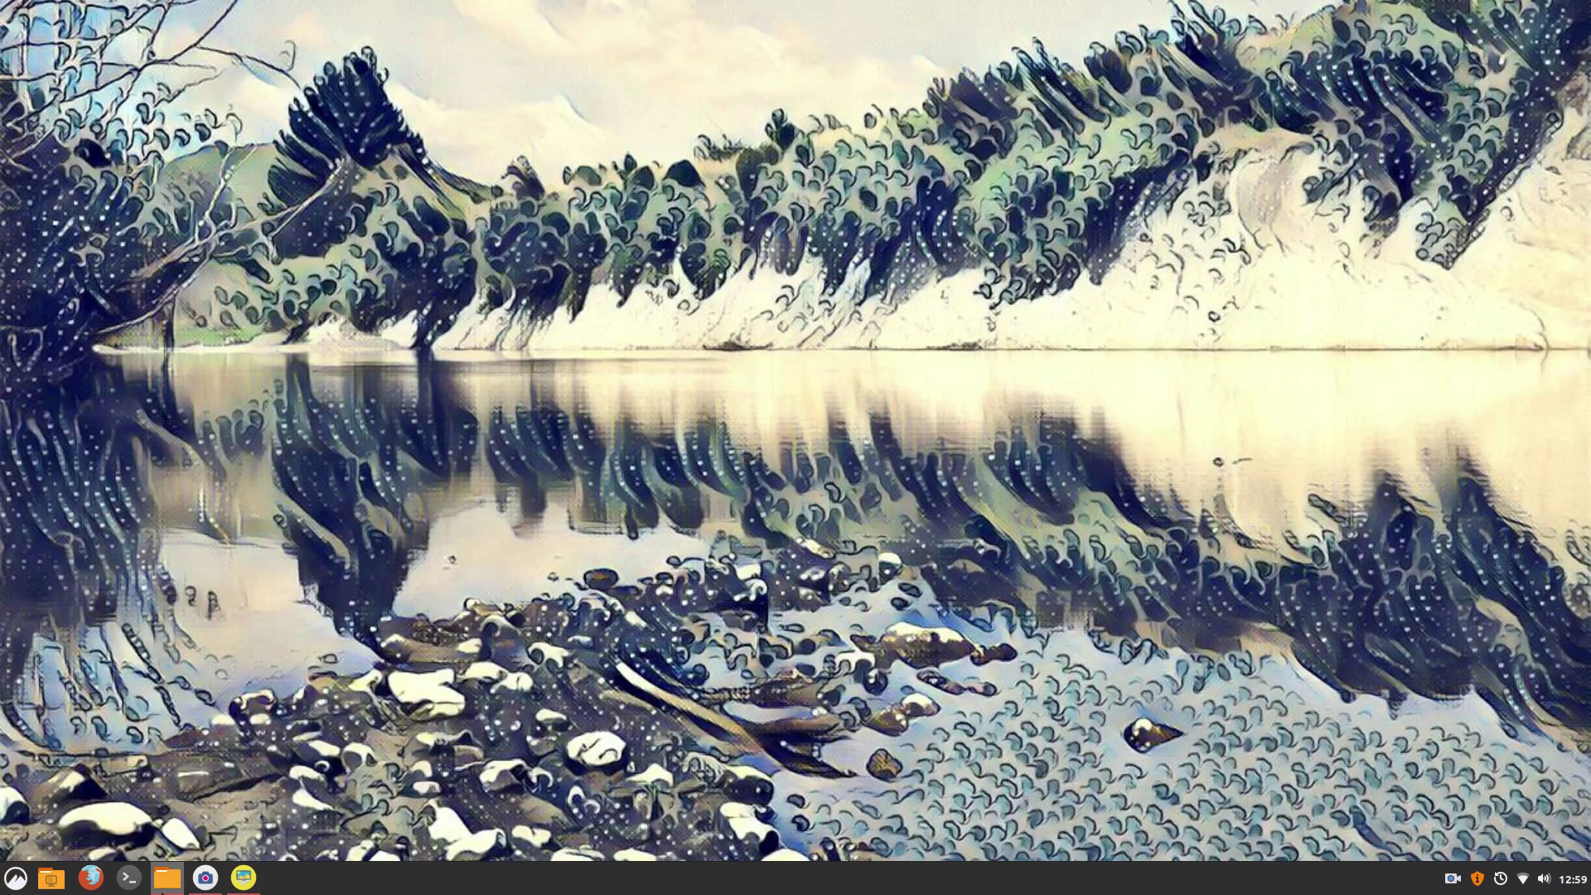
Preview the application menu over the forest and turquoise lake wallpaper and open System Settings from it
click(244, 878)
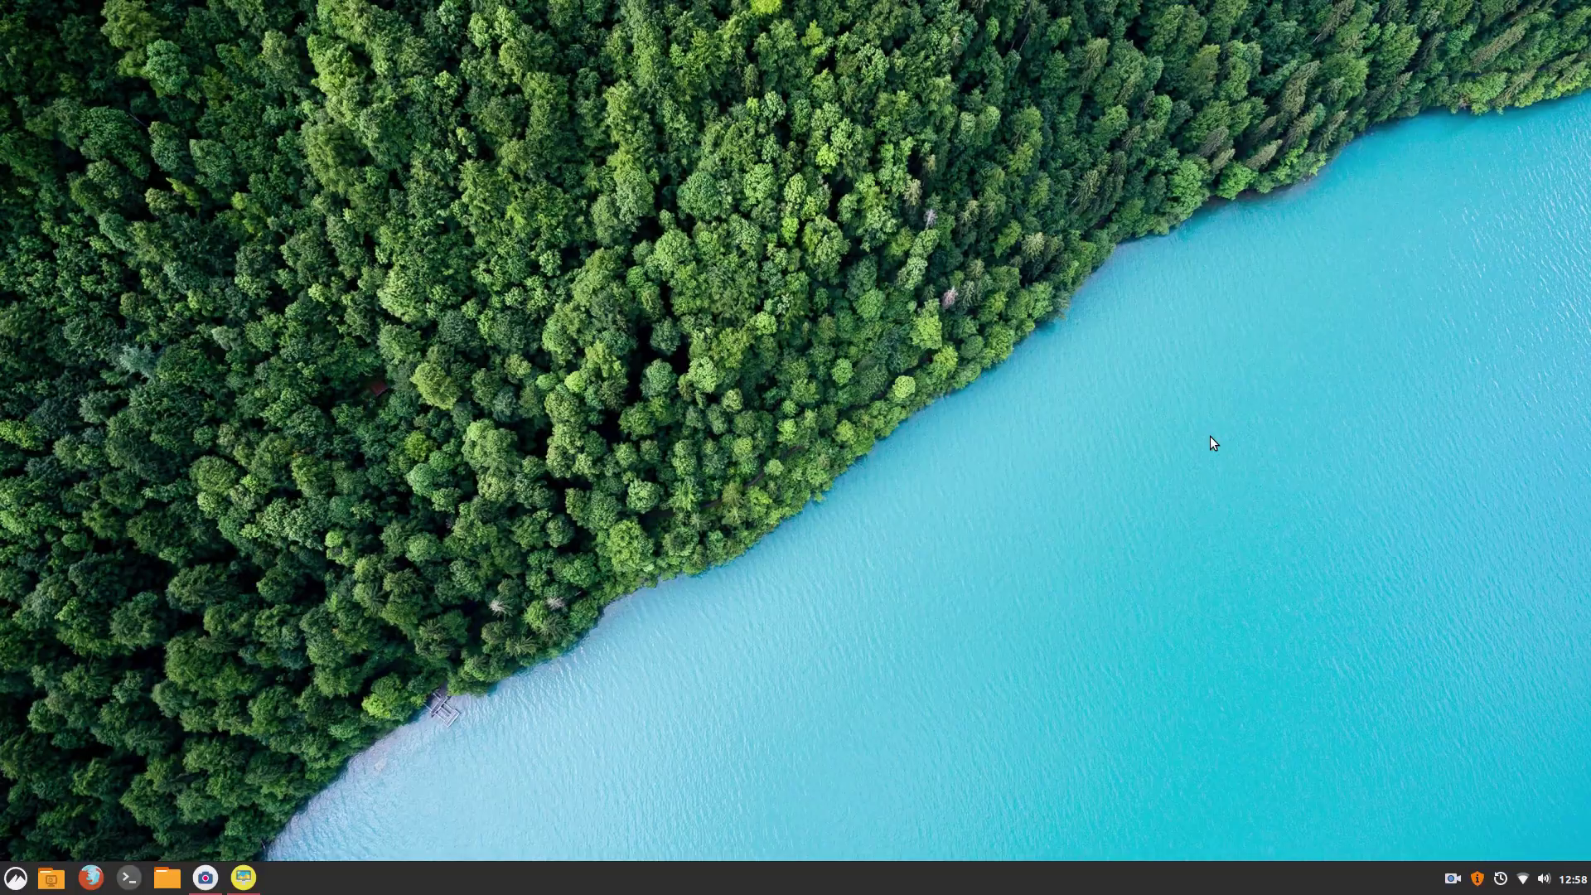
key(super)
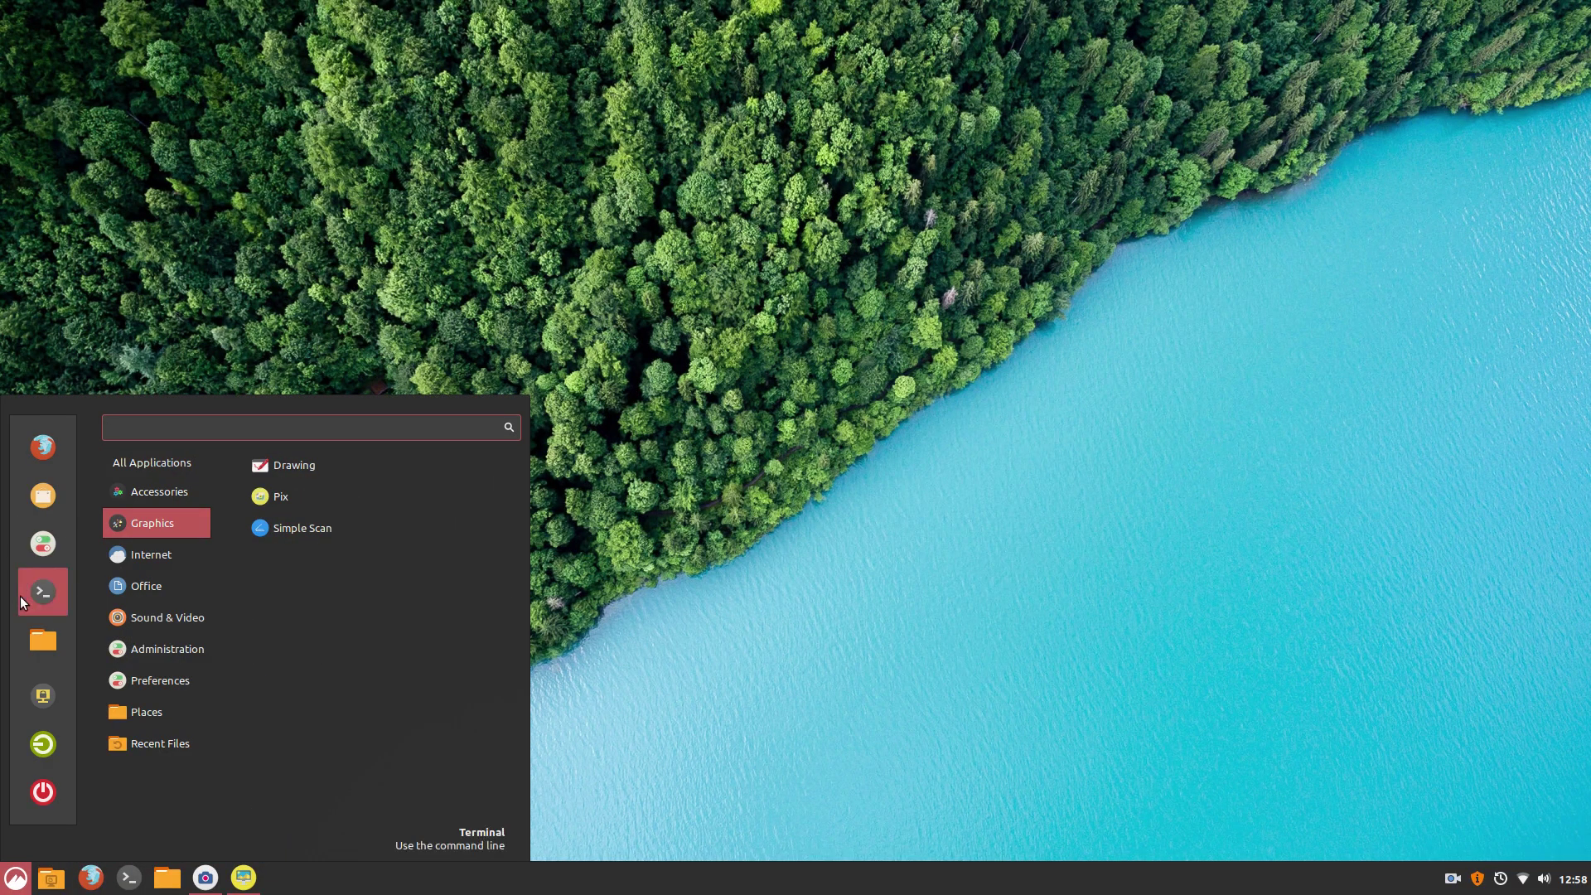
click(41, 547)
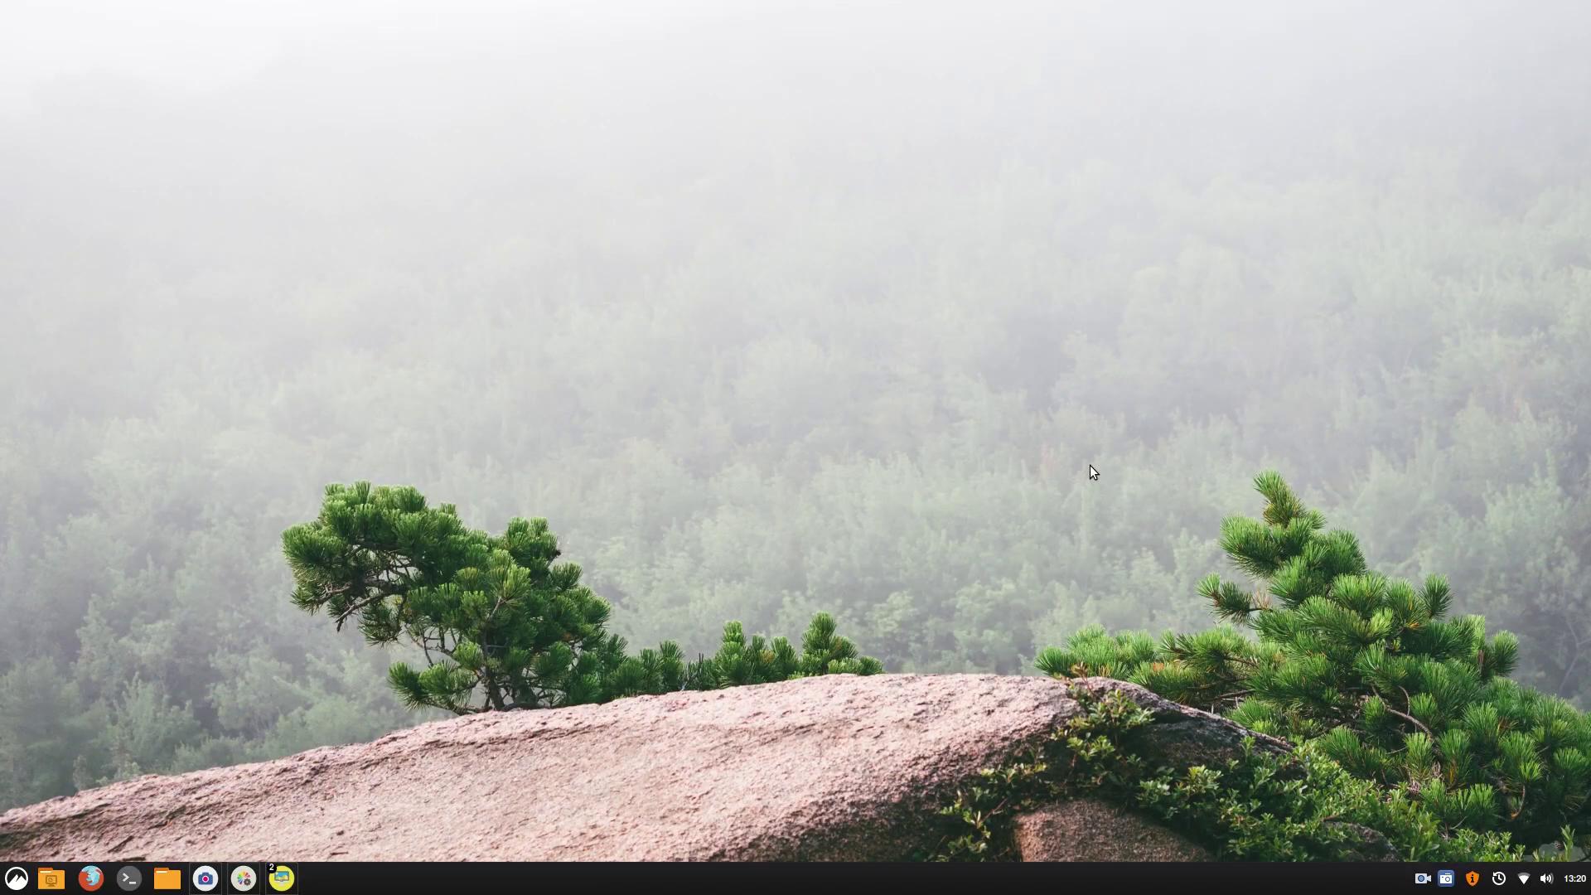
Preview the application menu beside a resized and repositioned Home folder window over the misty pine wallpaper, and close the folder
key(super)
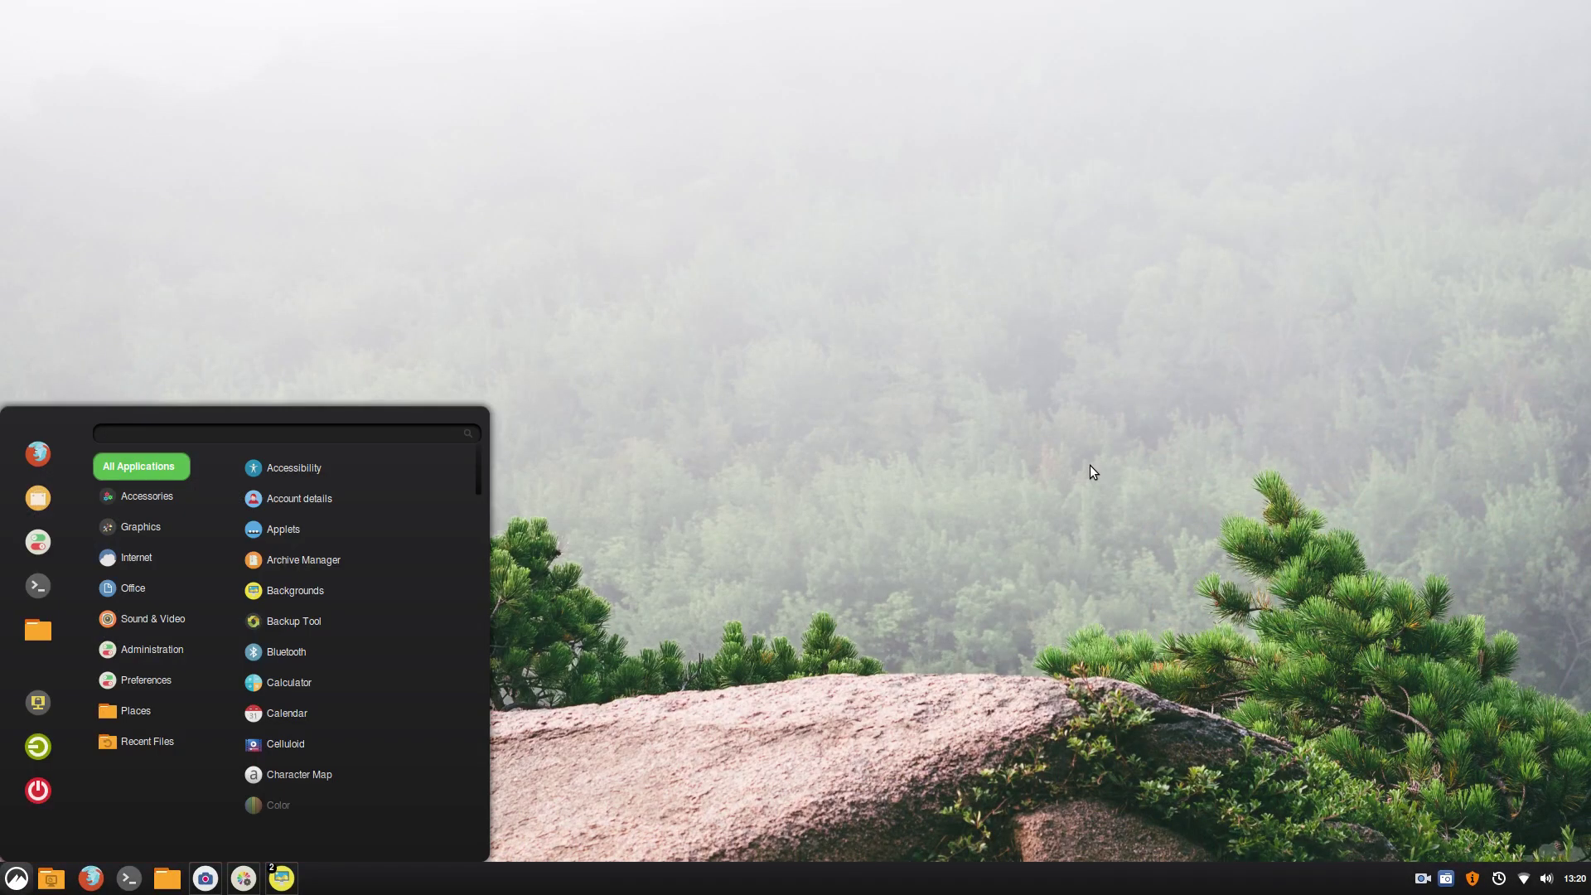
key(super)
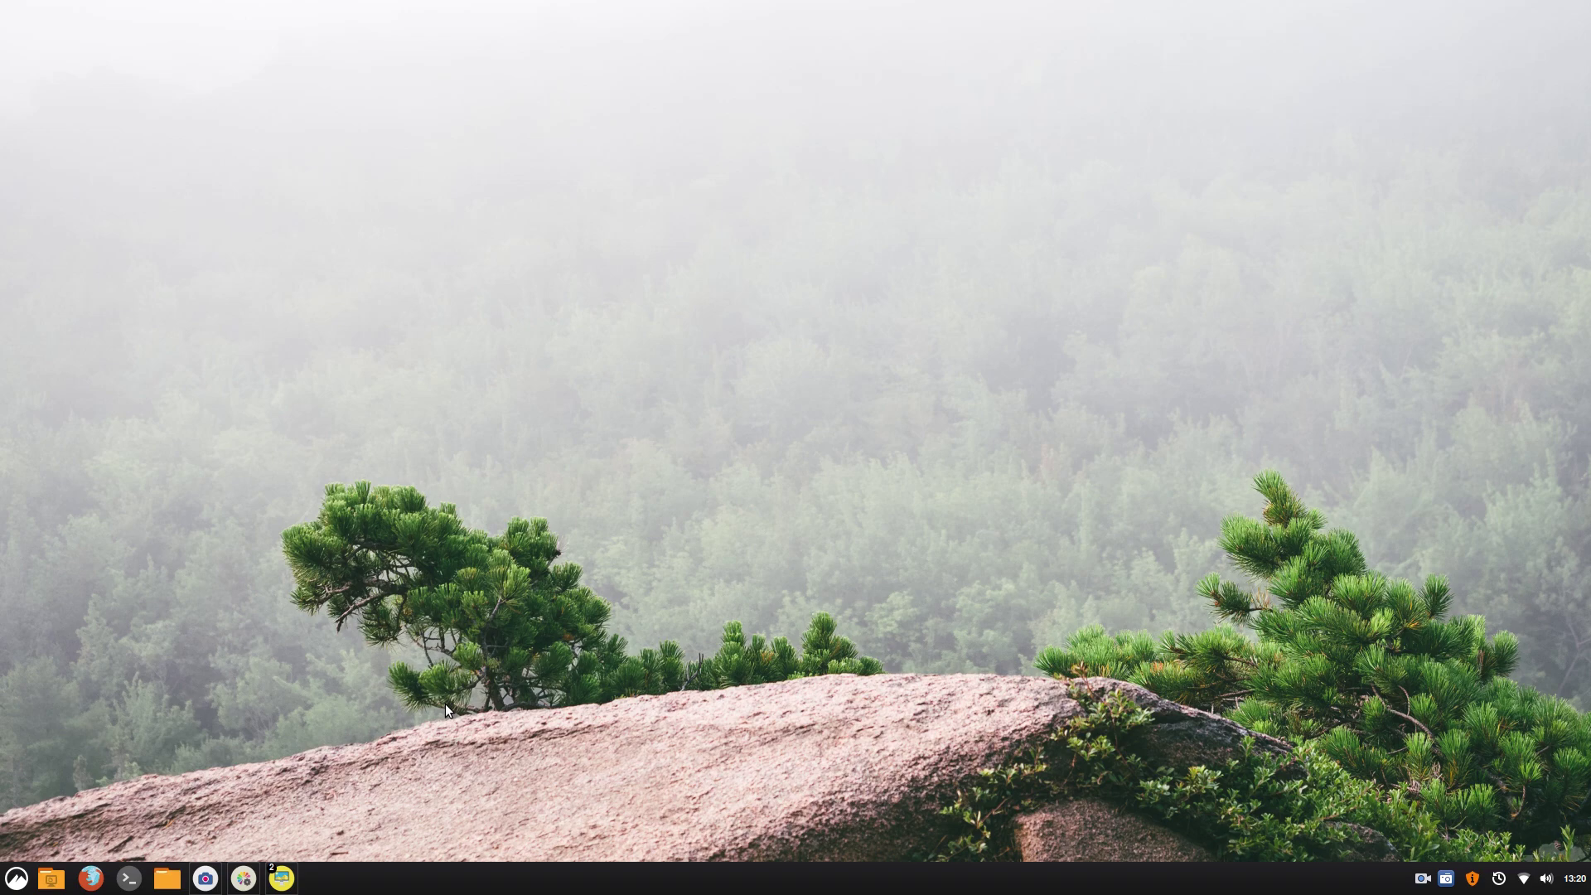
key(super+e)
drag(844, 187, 1281, 130)
drag(885, 119, 985, 195)
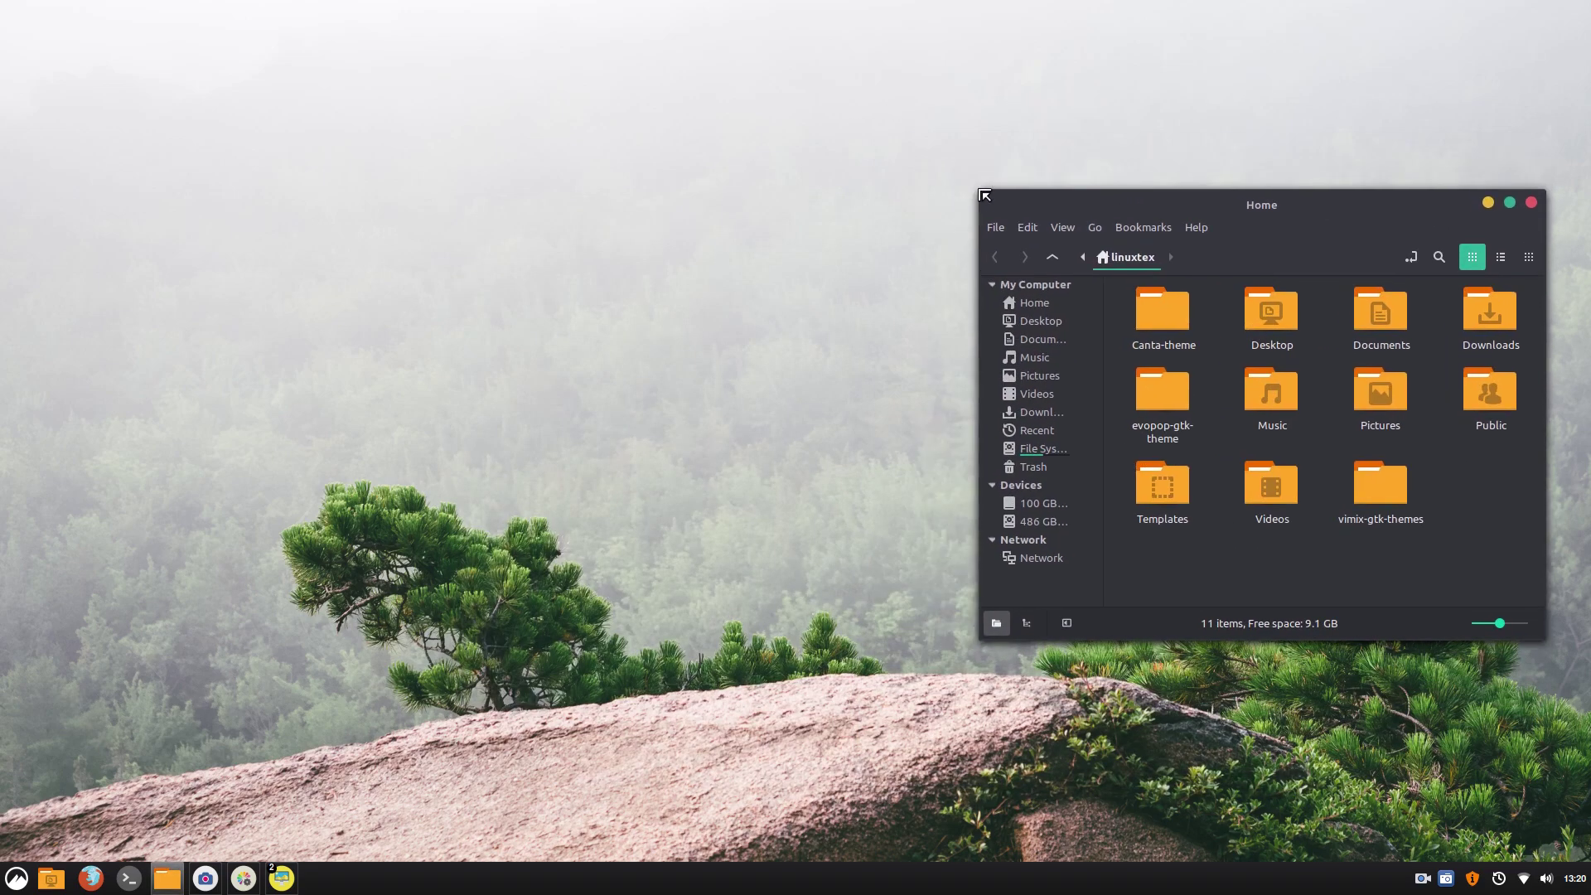
key(super)
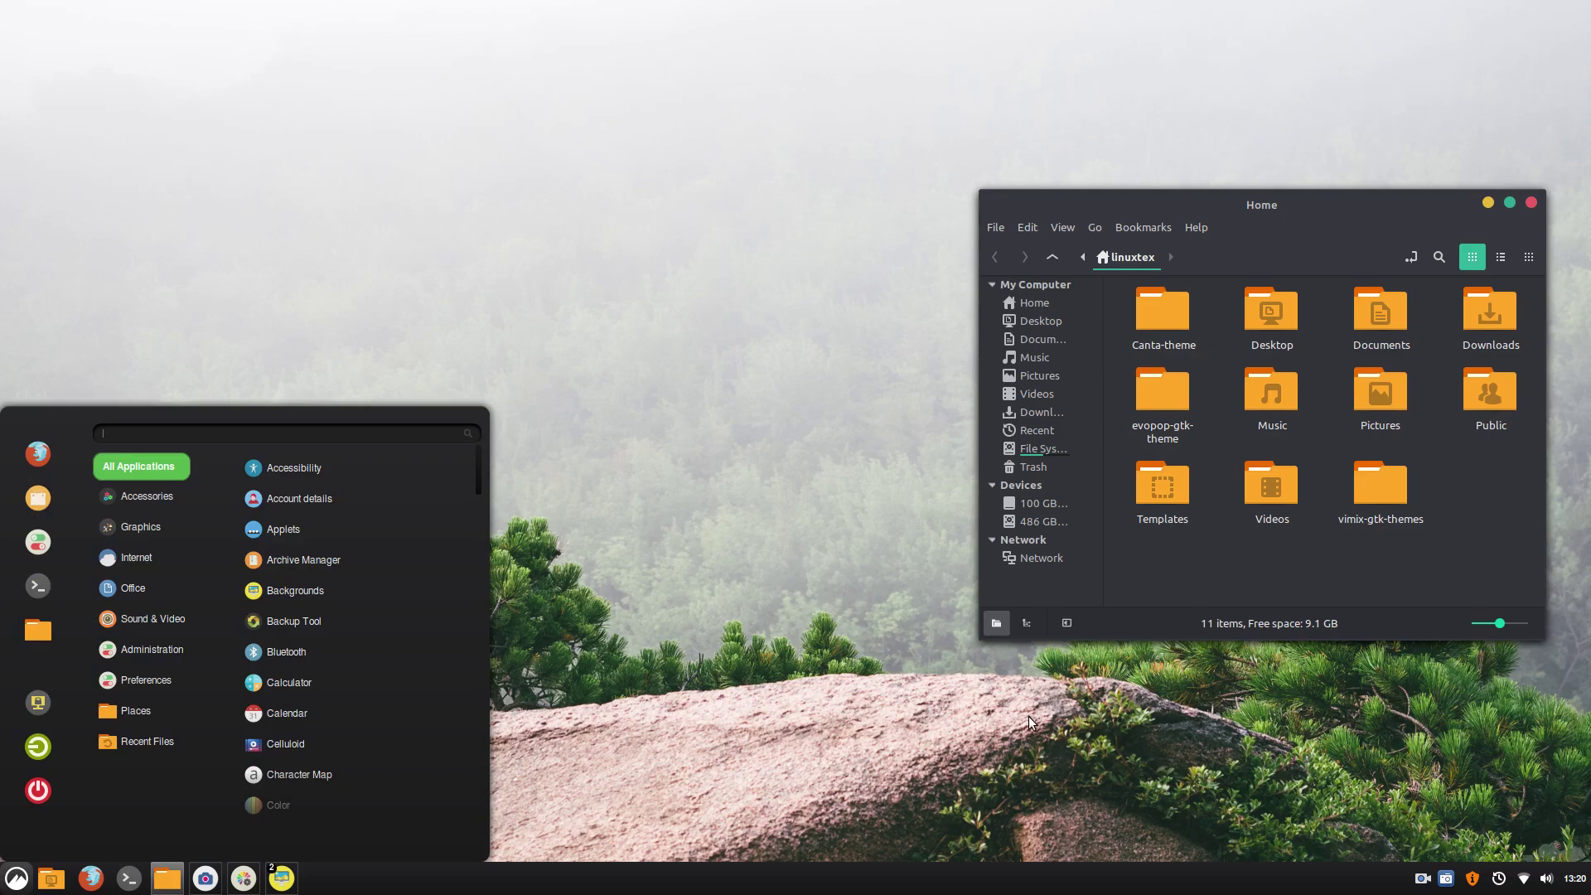
key(super)
click(1532, 203)
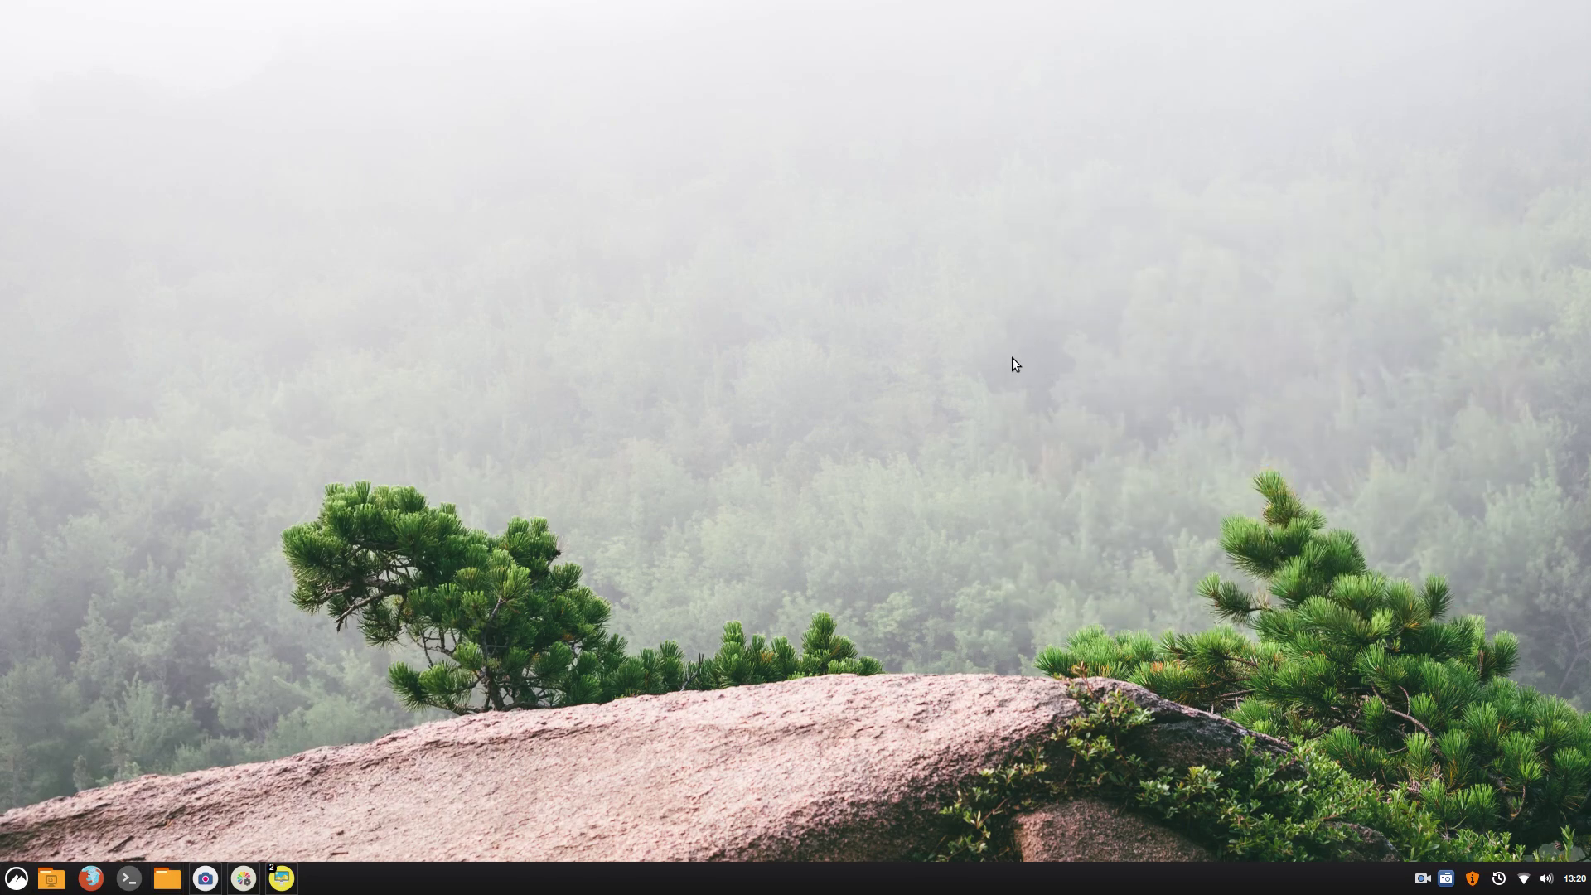
Search the application menu for the theme settings, leave the menu, and bring up the already running Themes window
key(super)
text(th)
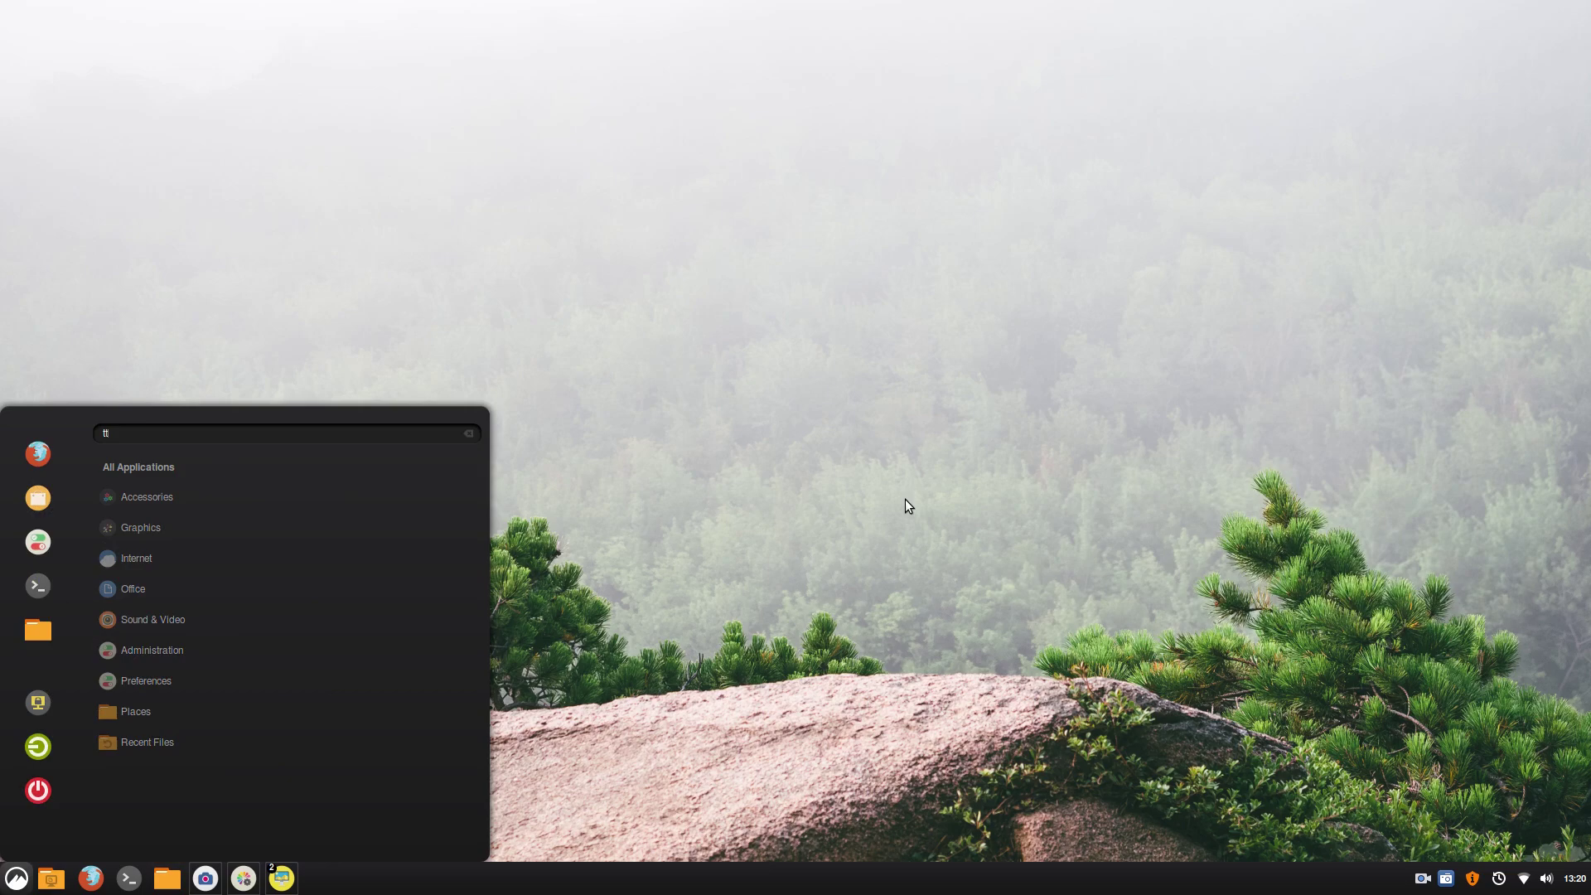
text(e,e)
key(BackSpace)
key(BackSpace)
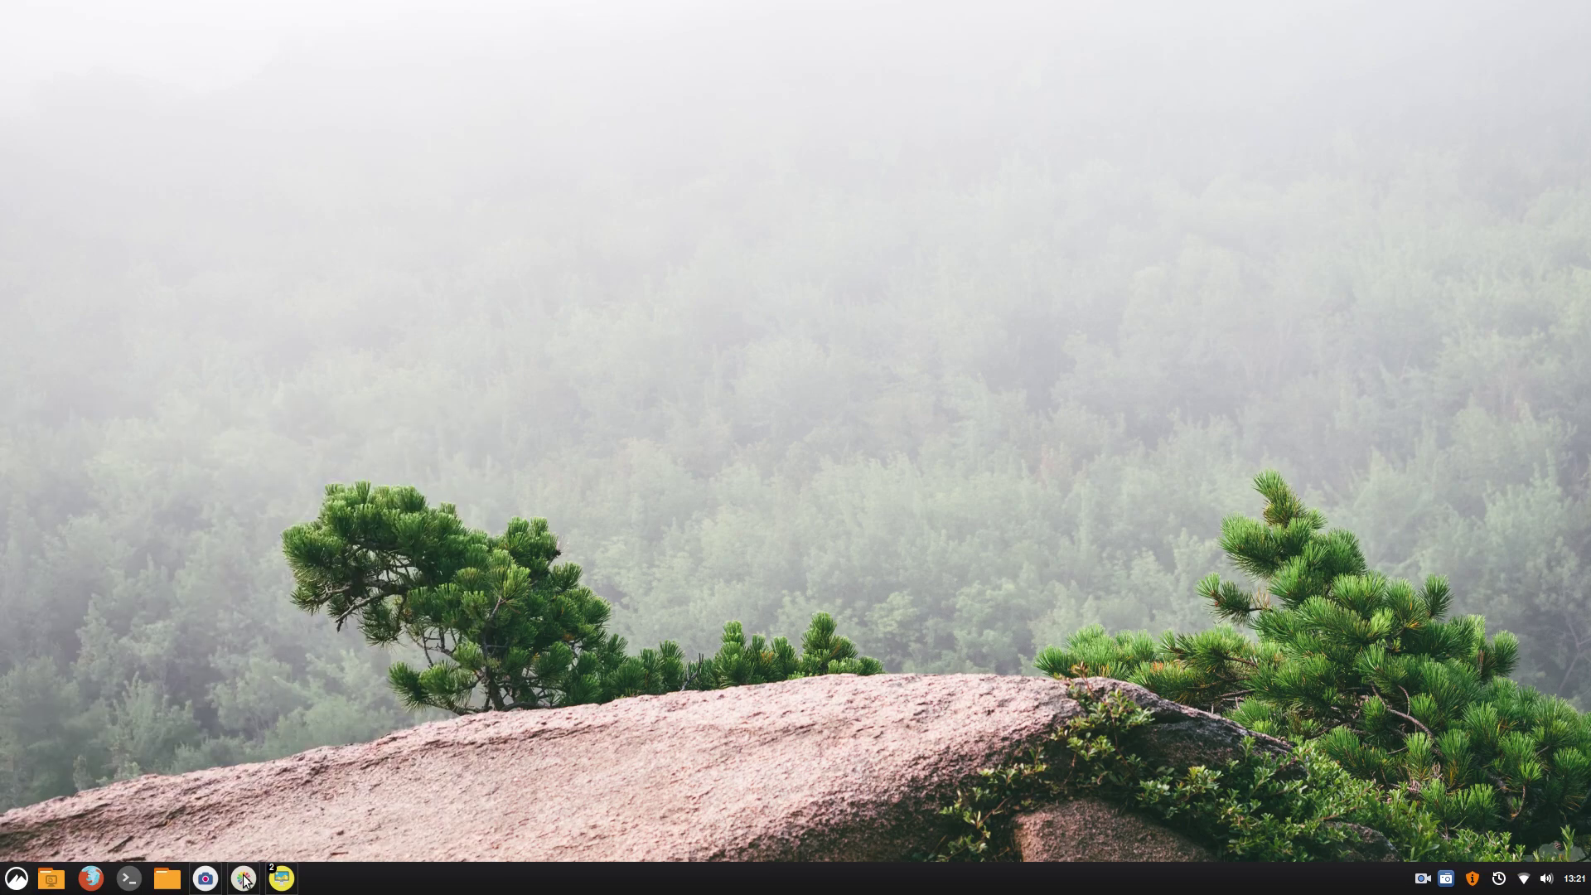
click(244, 881)
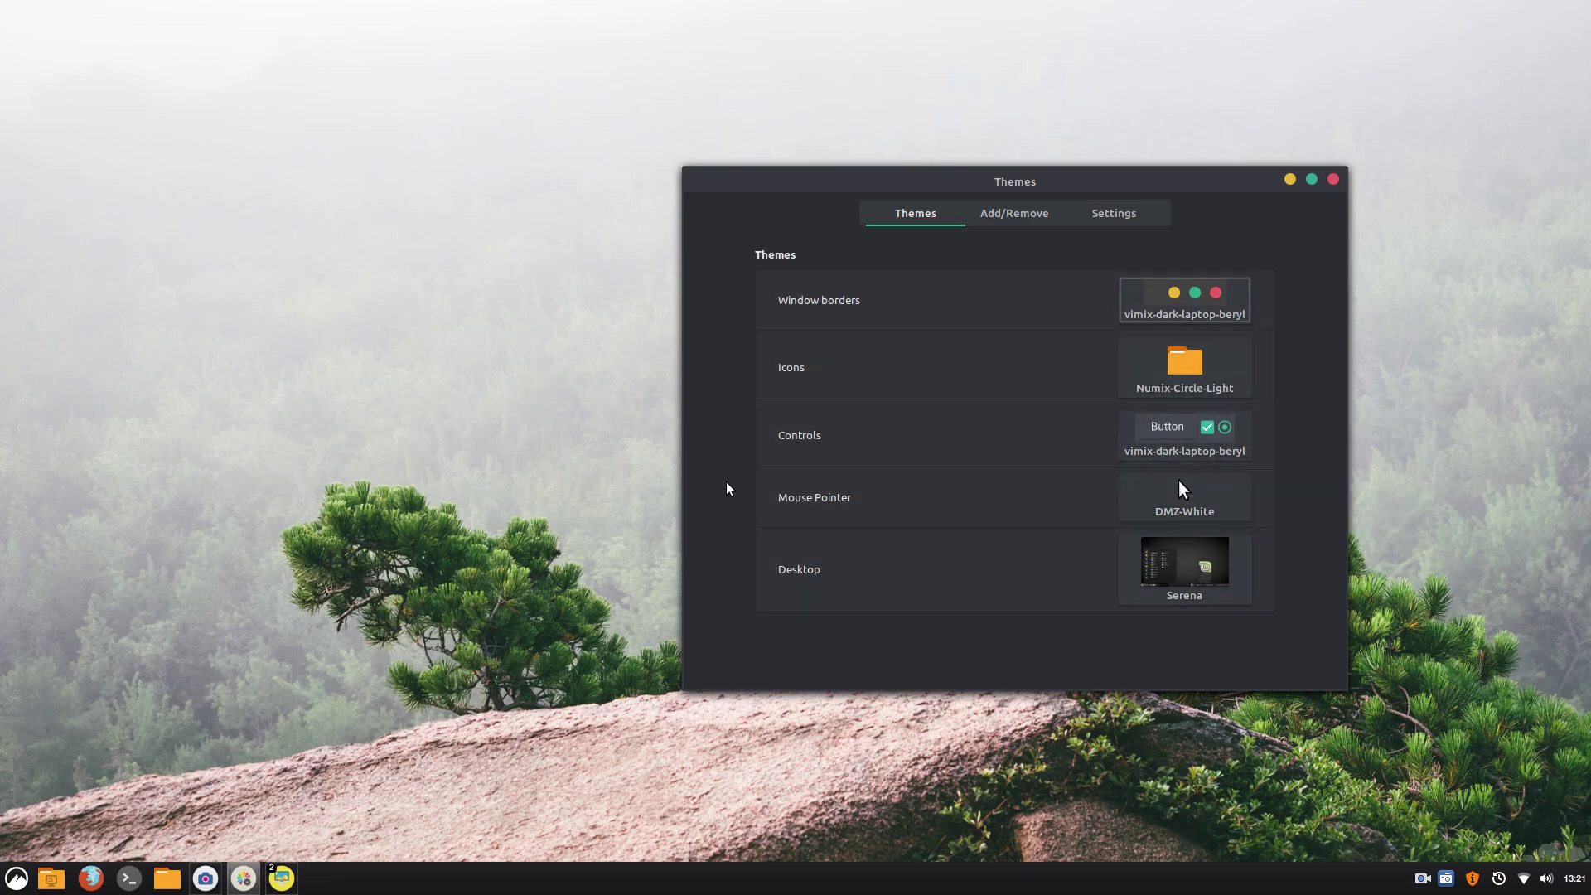
Try the candy-icons icon theme and preview the application menu with it
click(1225, 377)
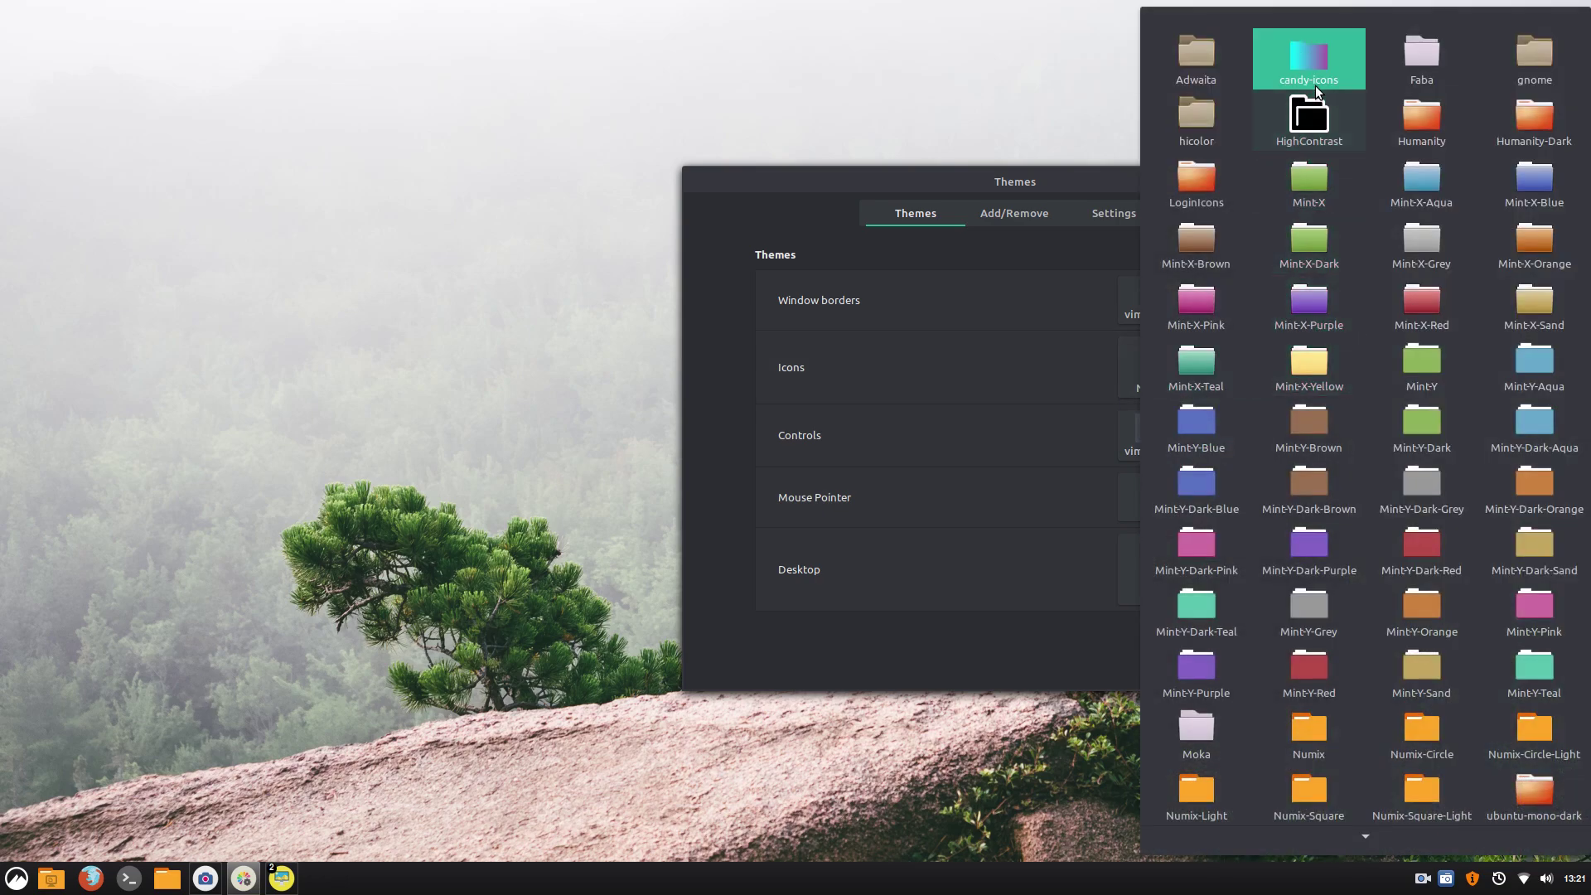
click(1310, 62)
key(super)
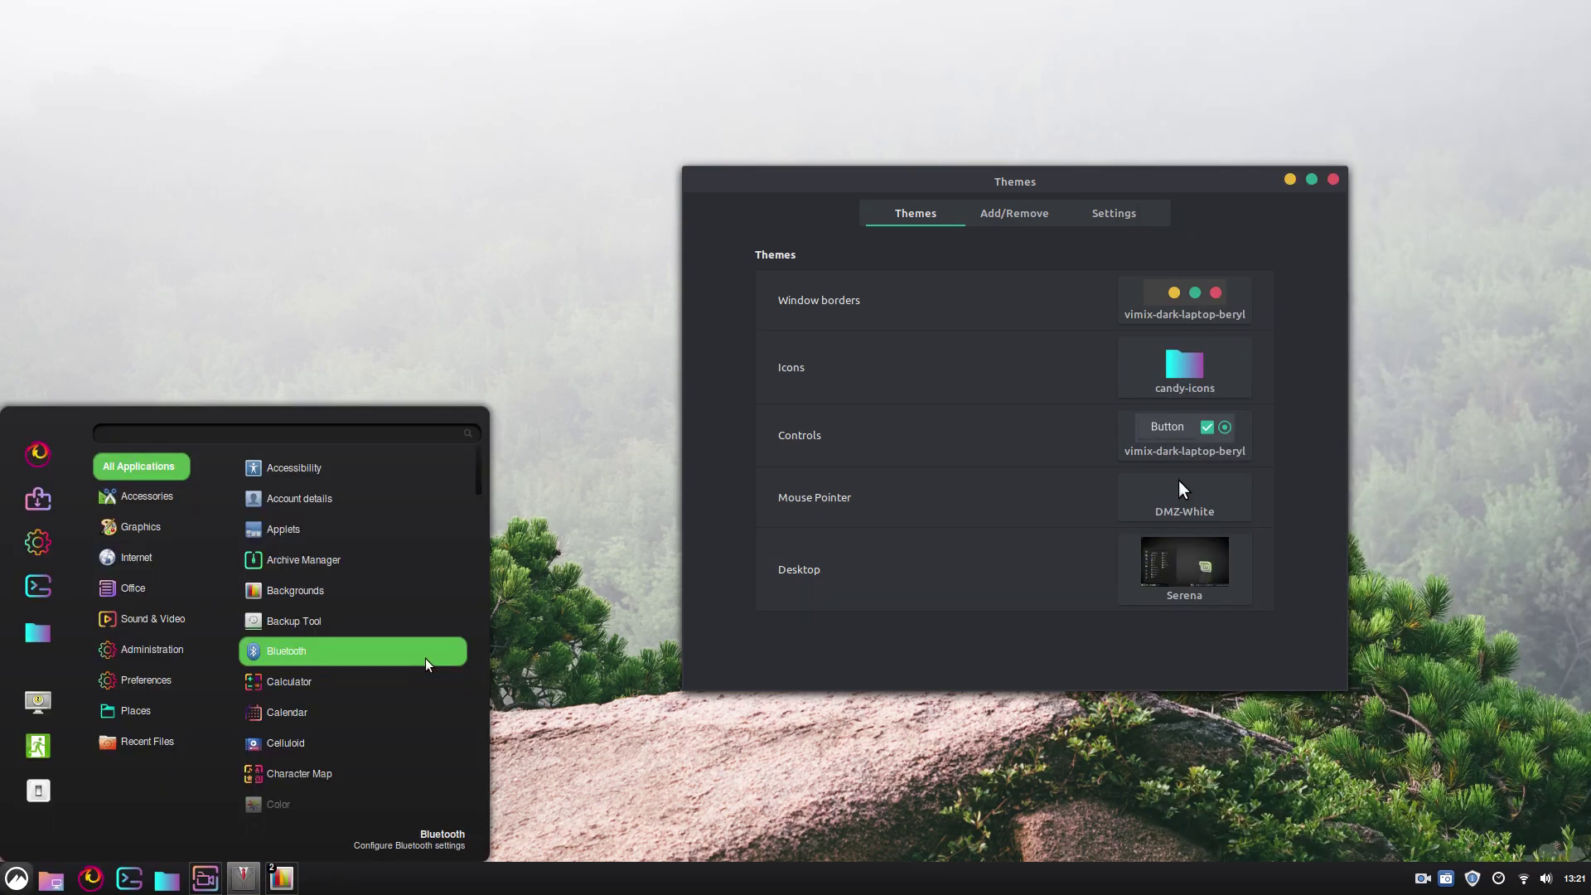
click(1172, 378)
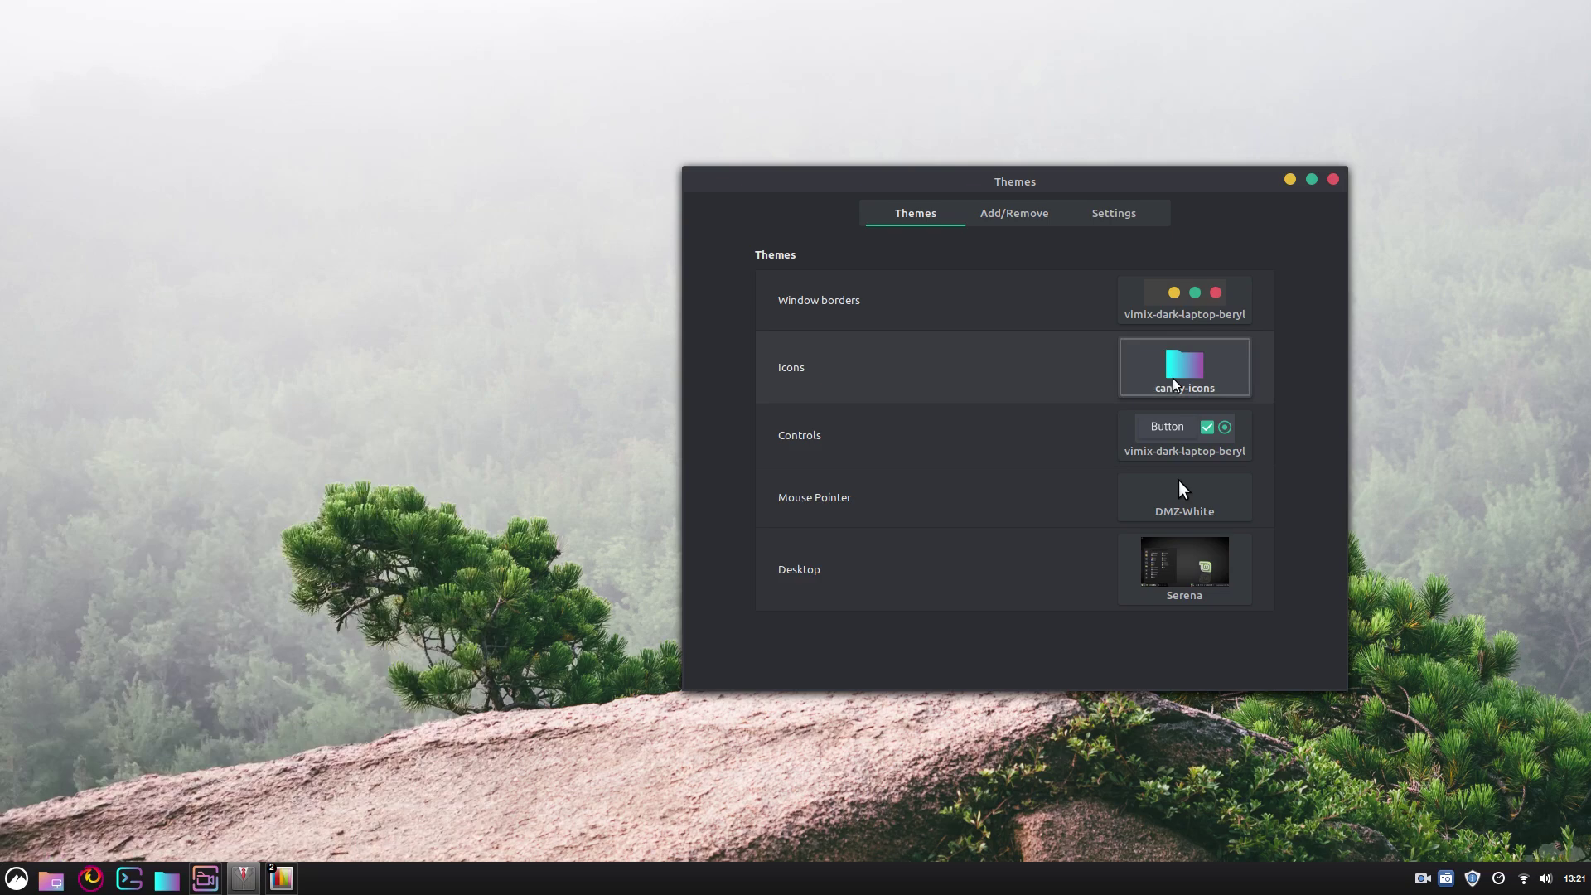
Set the icon theme back to Numix-Circle-Light and preview the application menu
click(1171, 377)
scroll(1475, 580, down, 1)
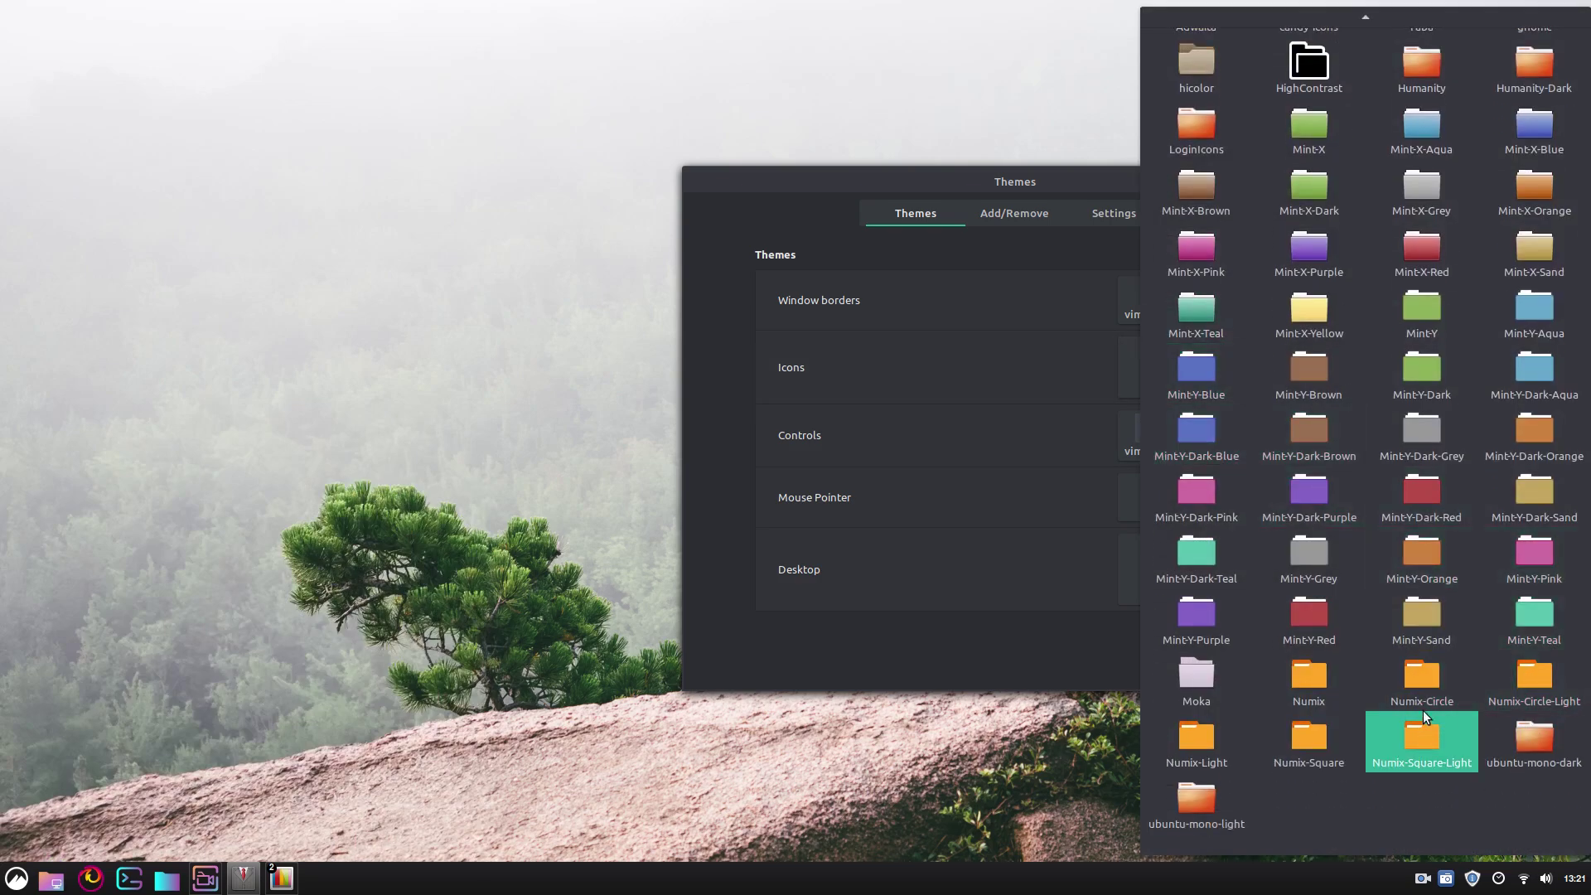
click(1523, 691)
key(super)
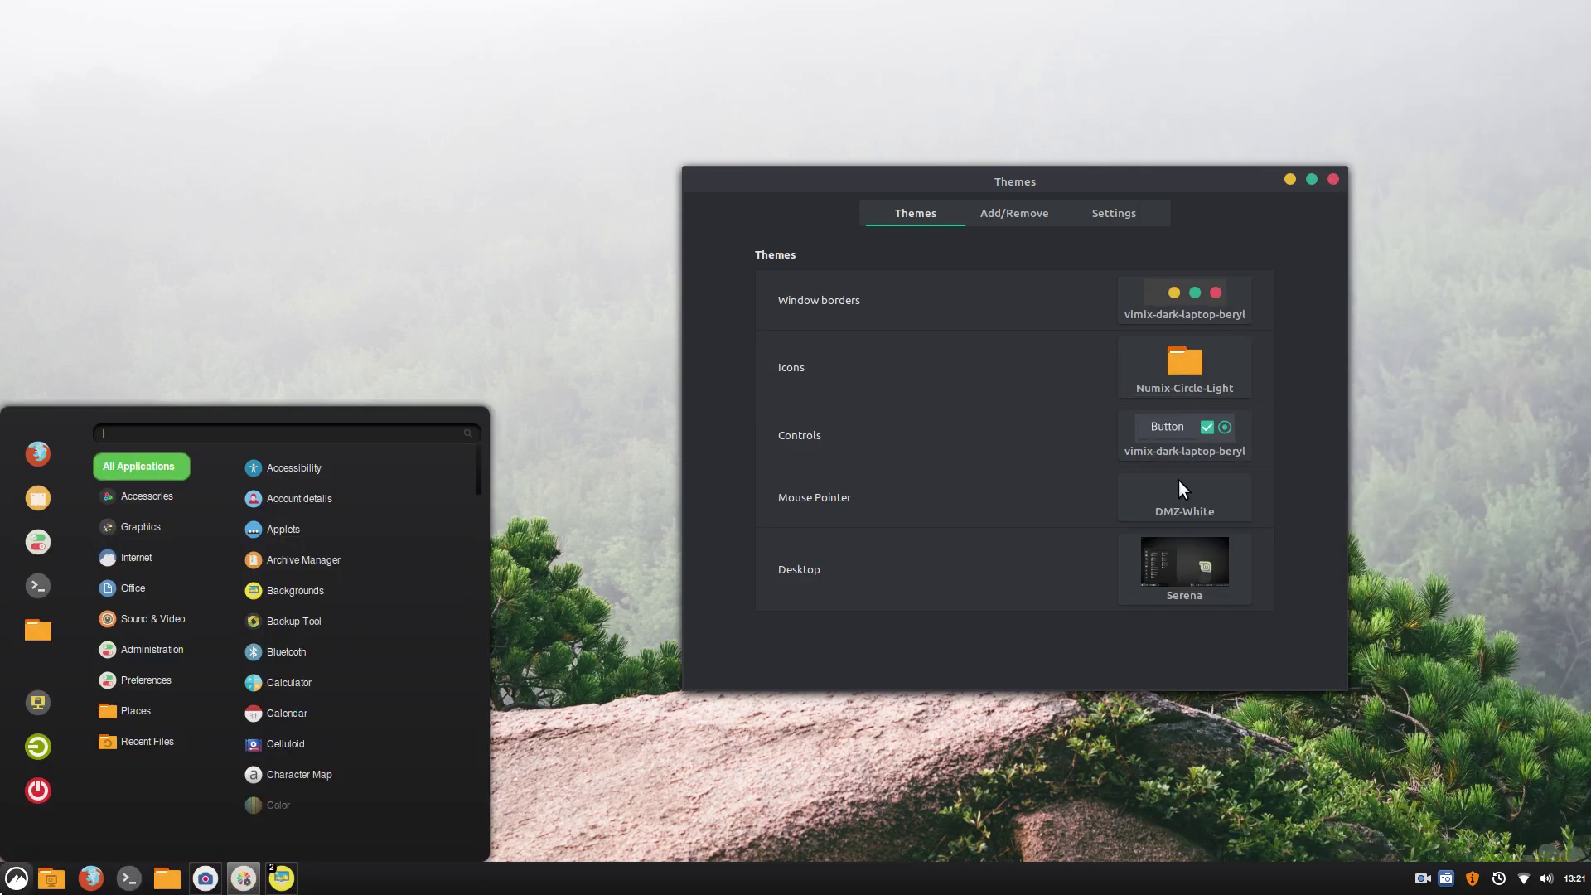
Preview the application menu and the panel's calendar over the Moss wallpaper
click(4, 891)
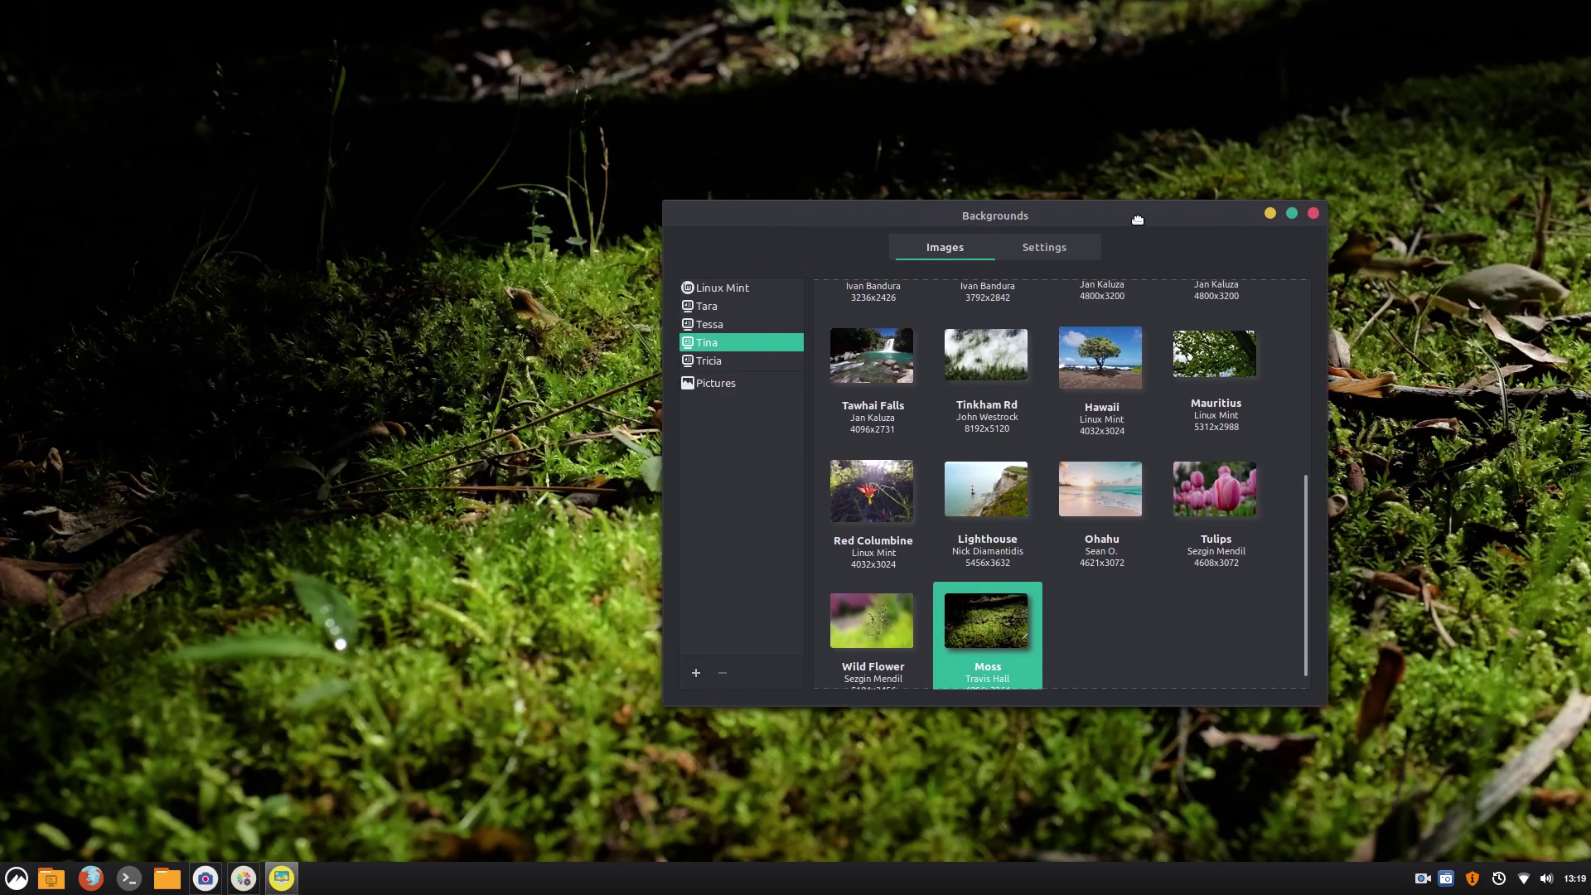
key(super)
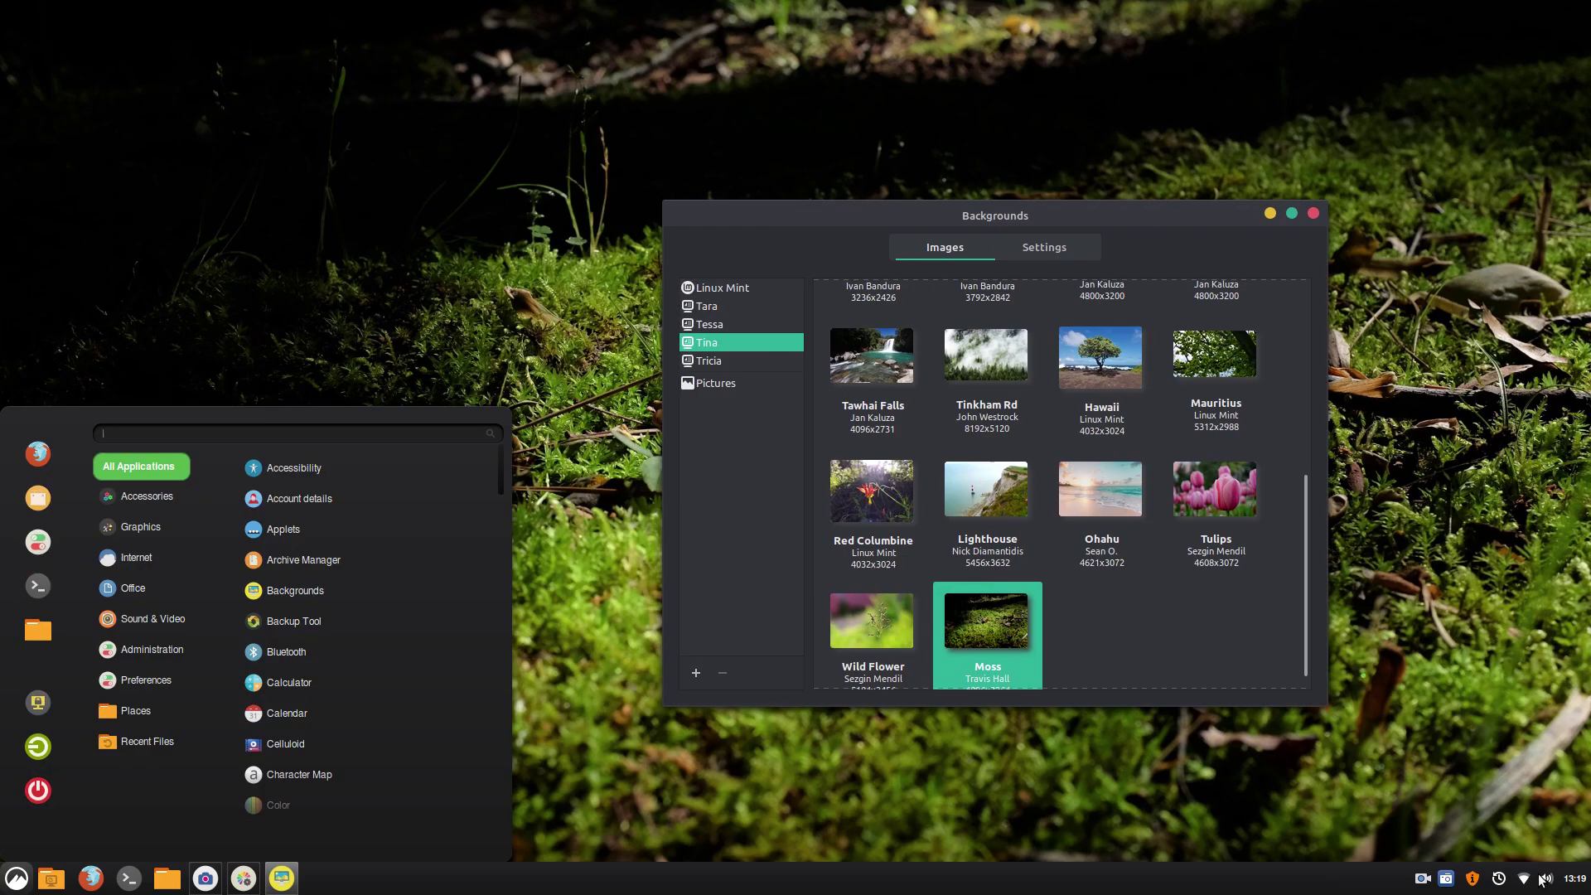
click(1572, 889)
click(1572, 889)
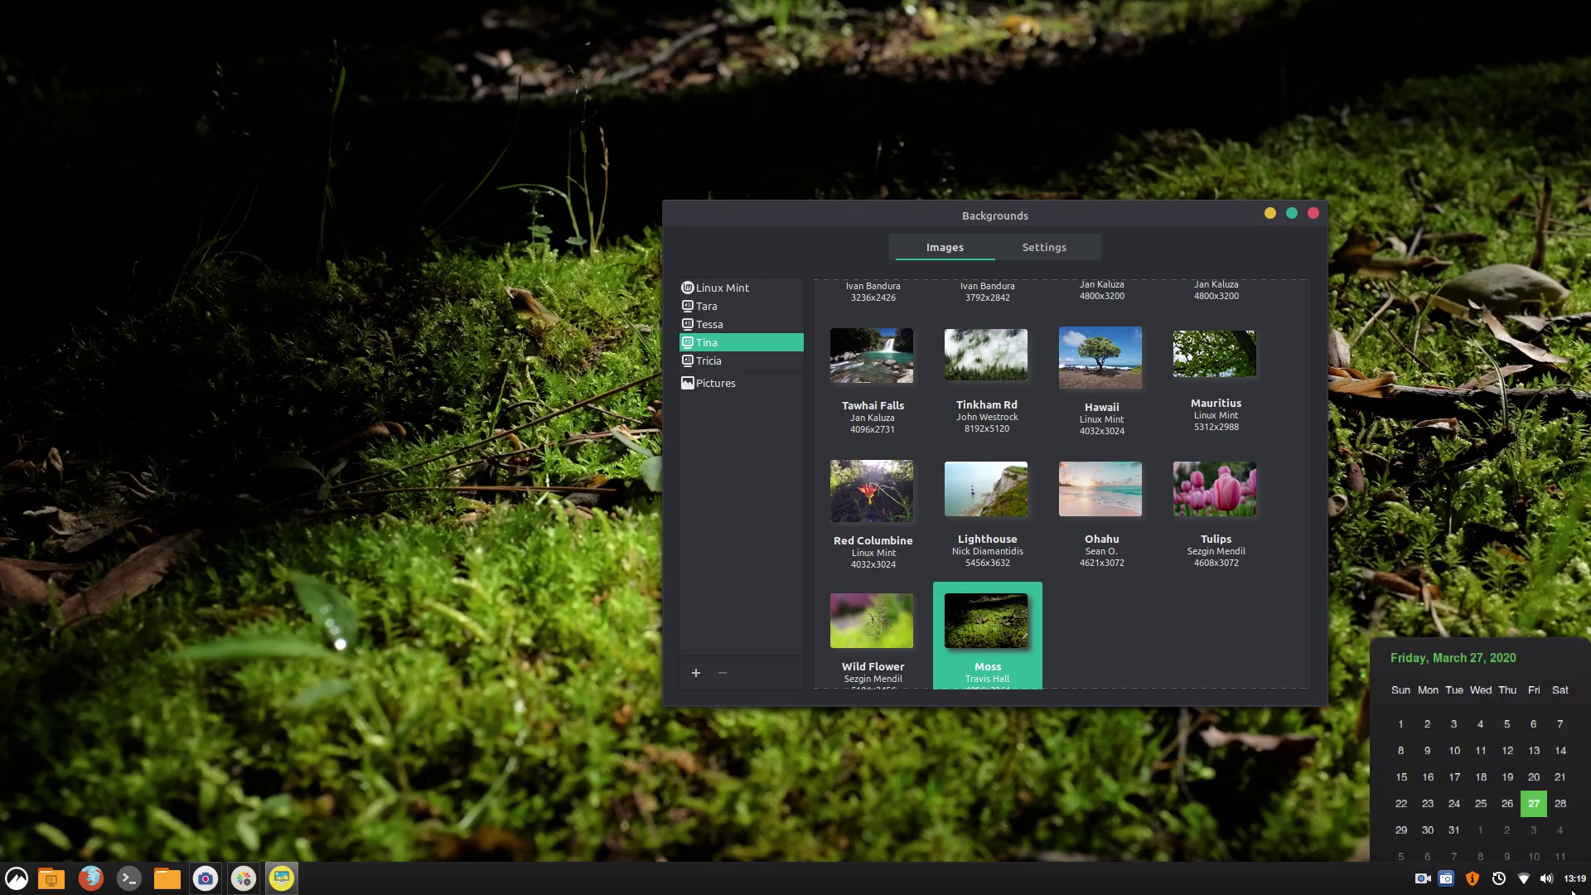
click(1133, 620)
Set the Divide wallpaper from the Tina collection as the desktop background and minimize the Backgrounds window
scroll(1129, 622, up, 5)
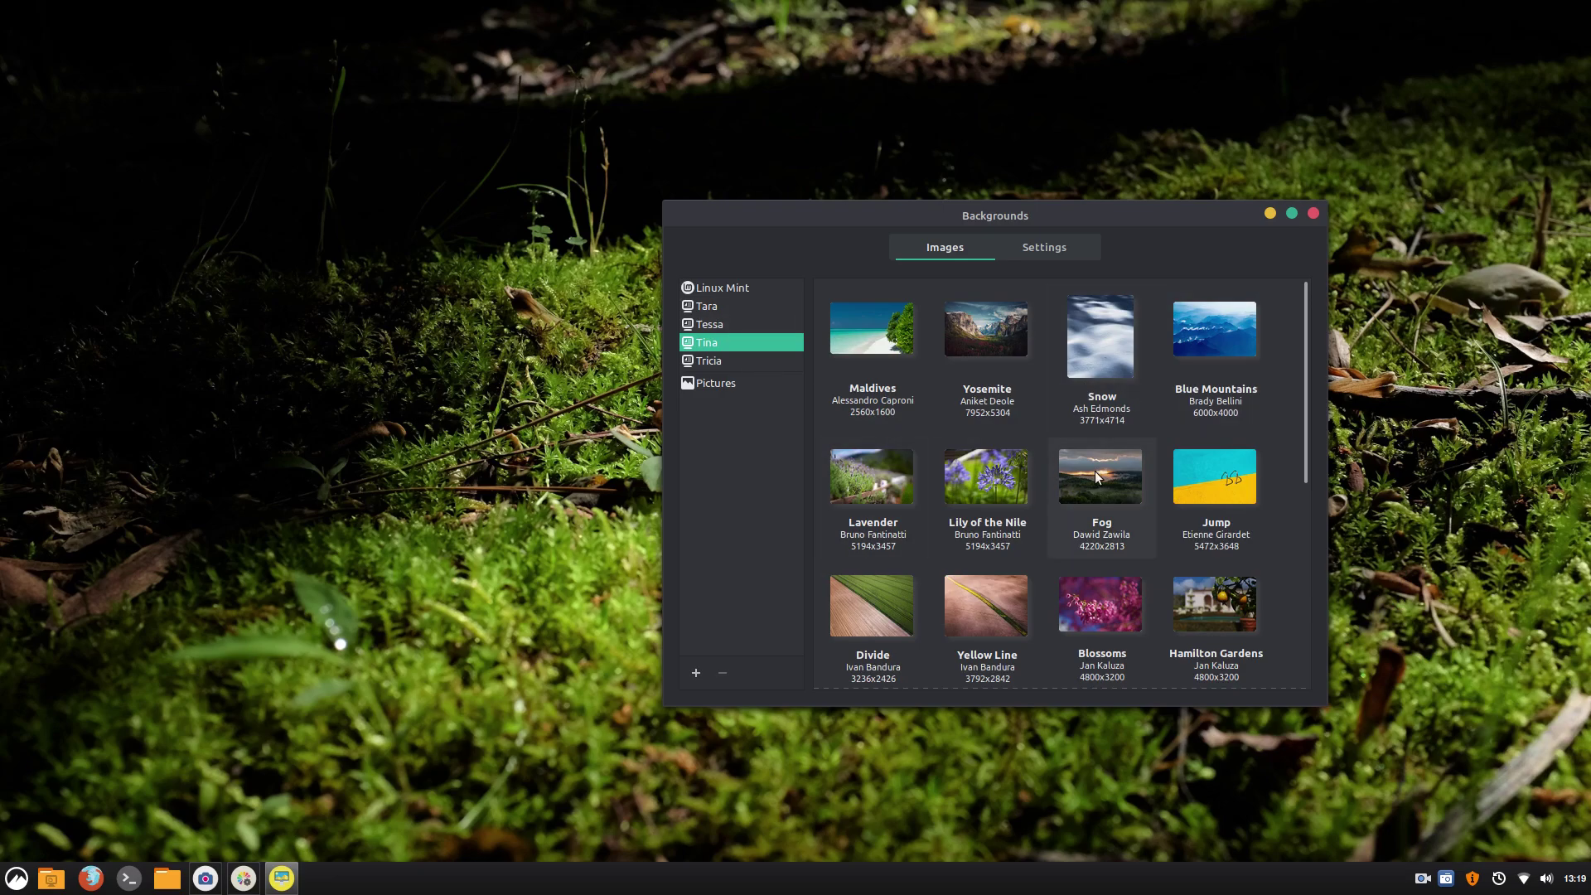
scroll(1095, 477, down, 3)
click(843, 453)
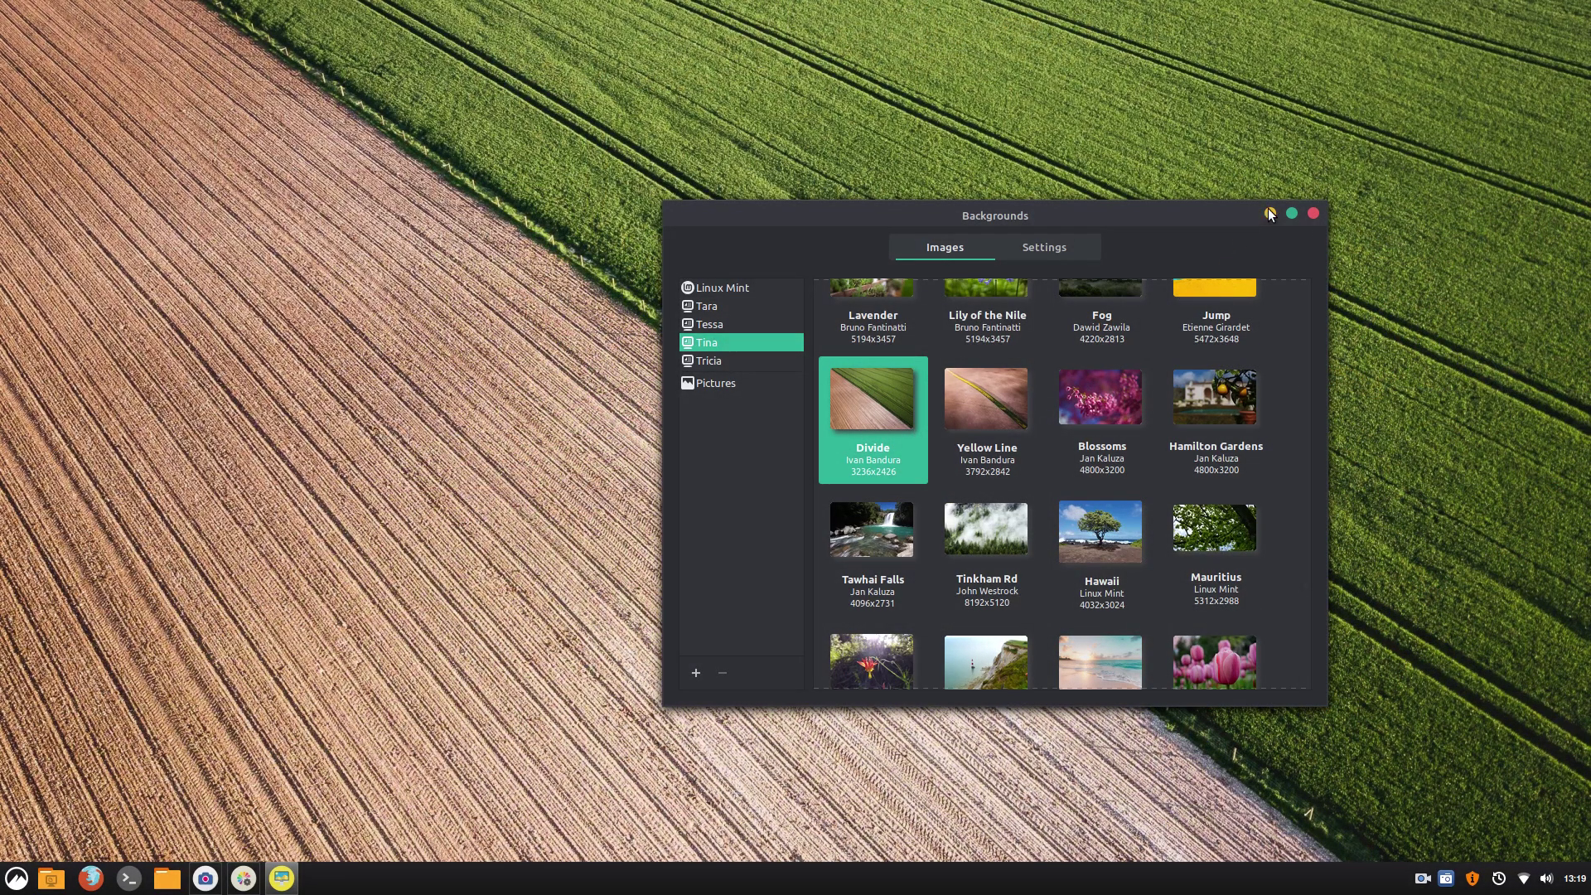
click(1270, 214)
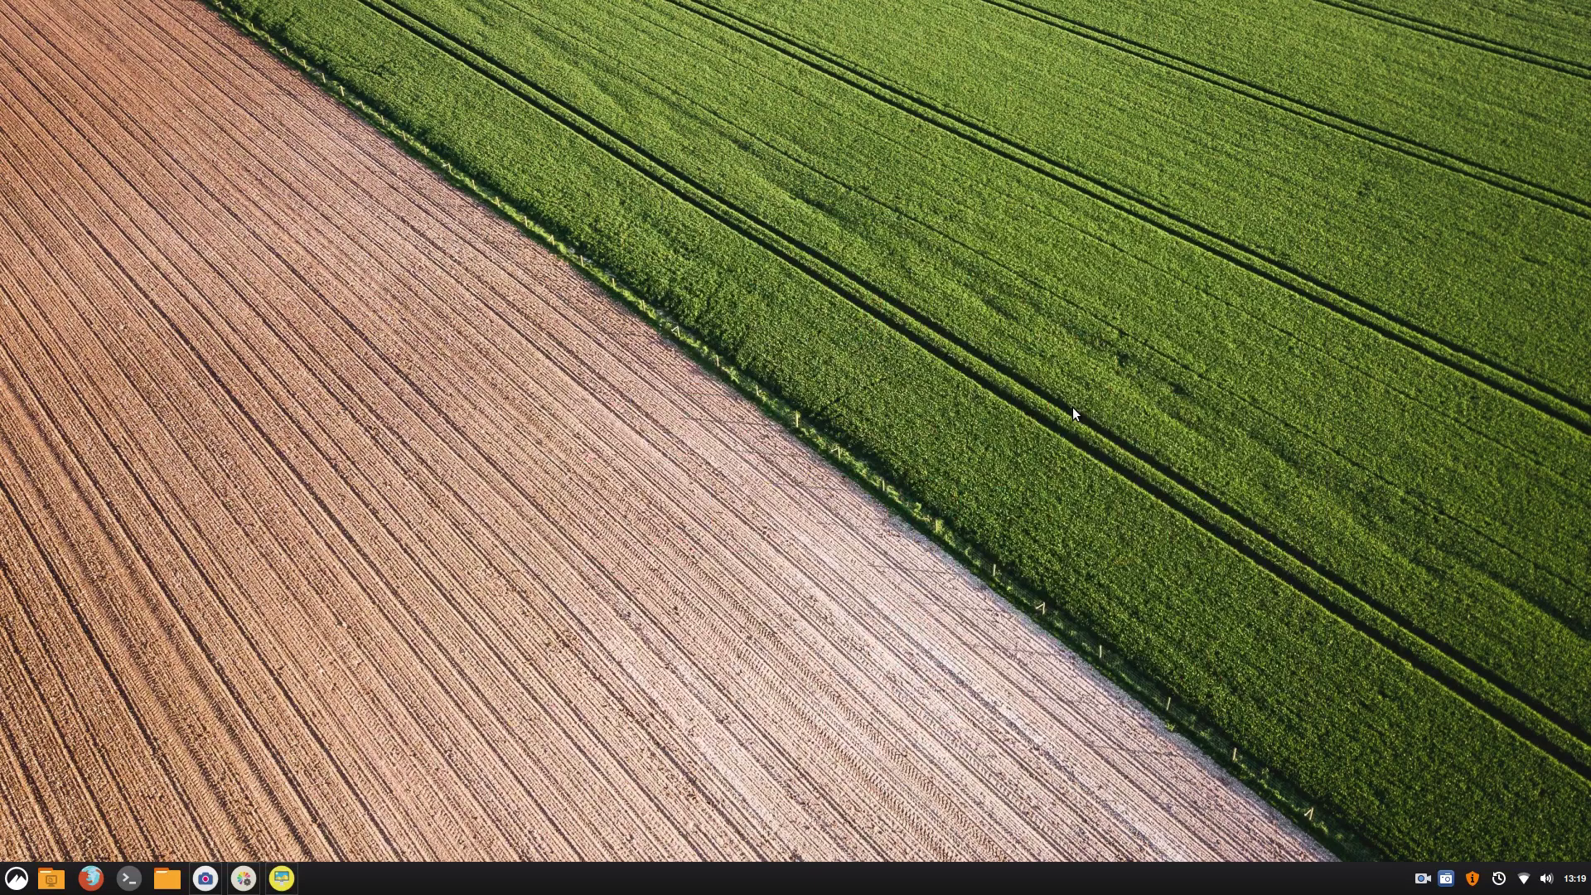
Preview the application menu and a repositioned Home folder window over the Divide wallpaper
key(super)
key(super)
click(169, 878)
click(168, 878)
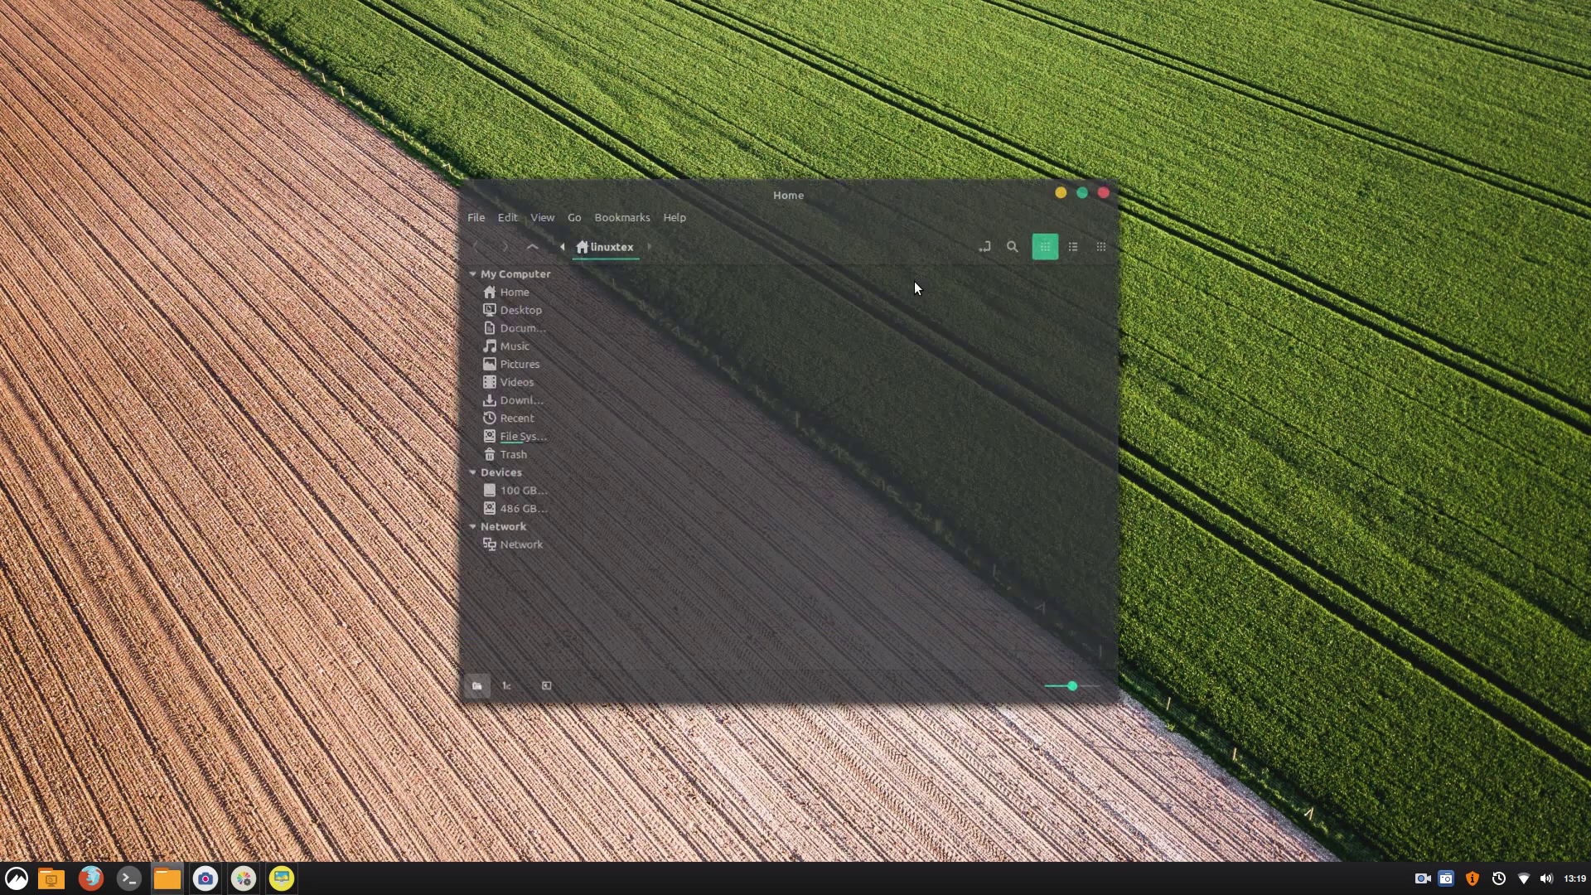
drag(758, 194, 1205, 246)
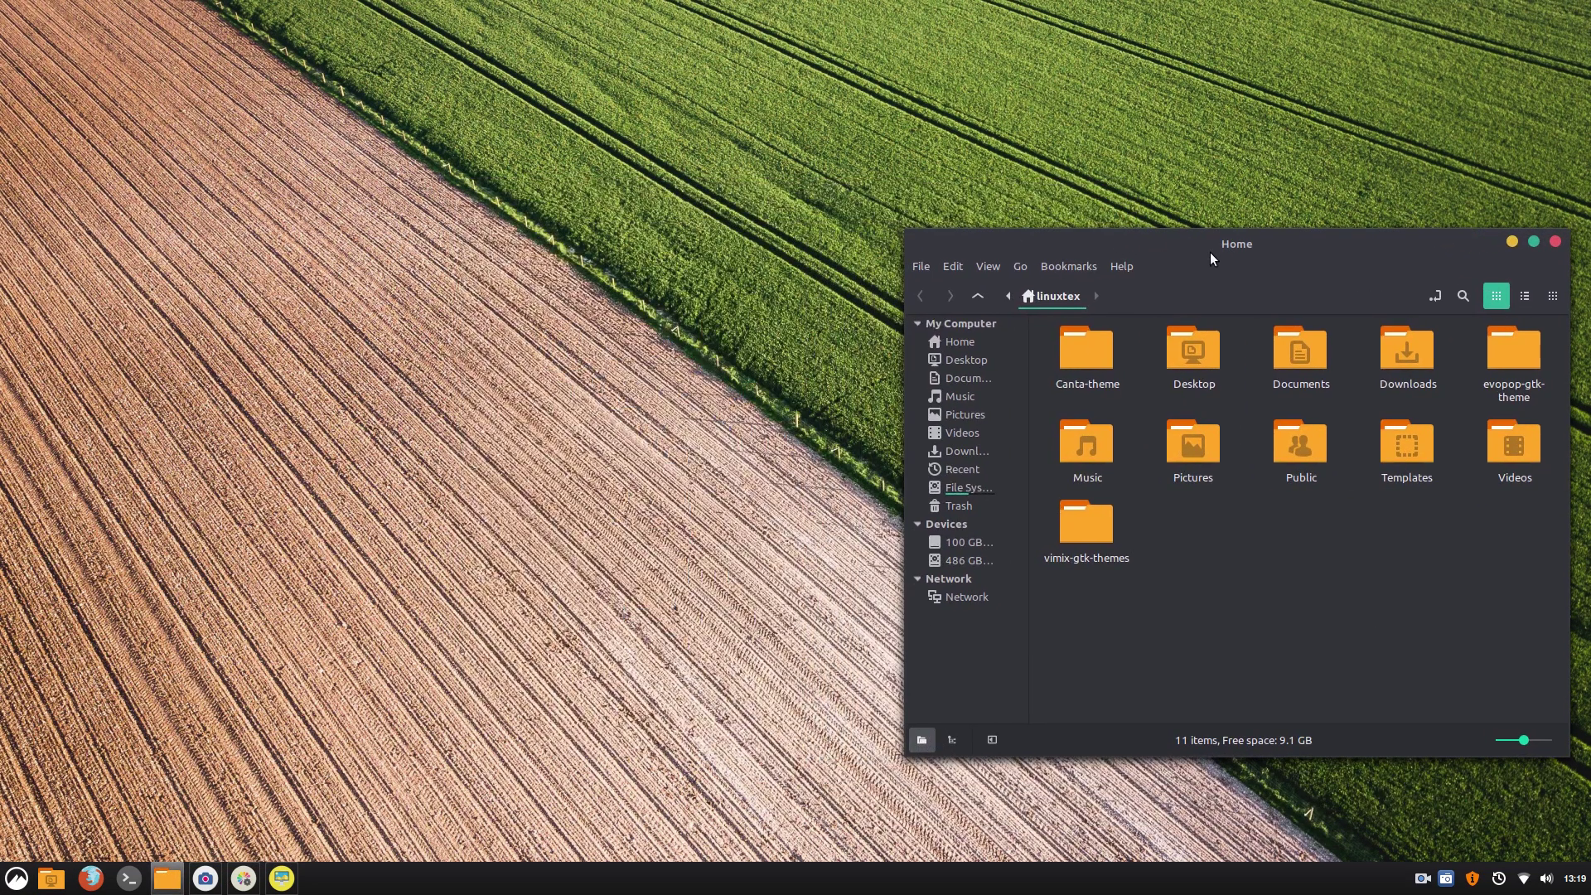
key(super)
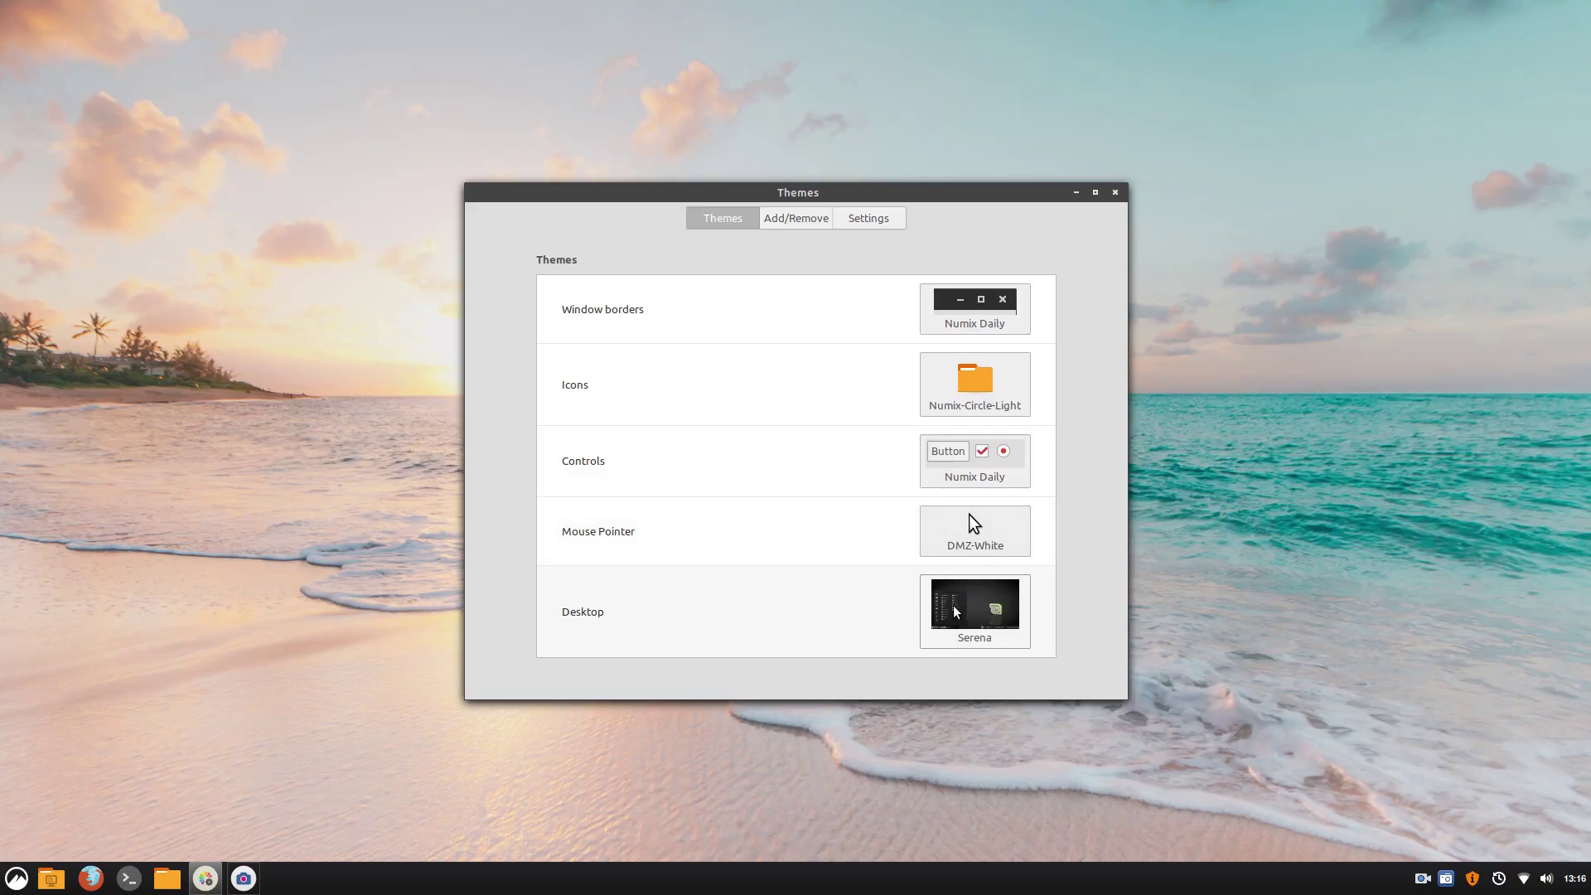
click(955, 609)
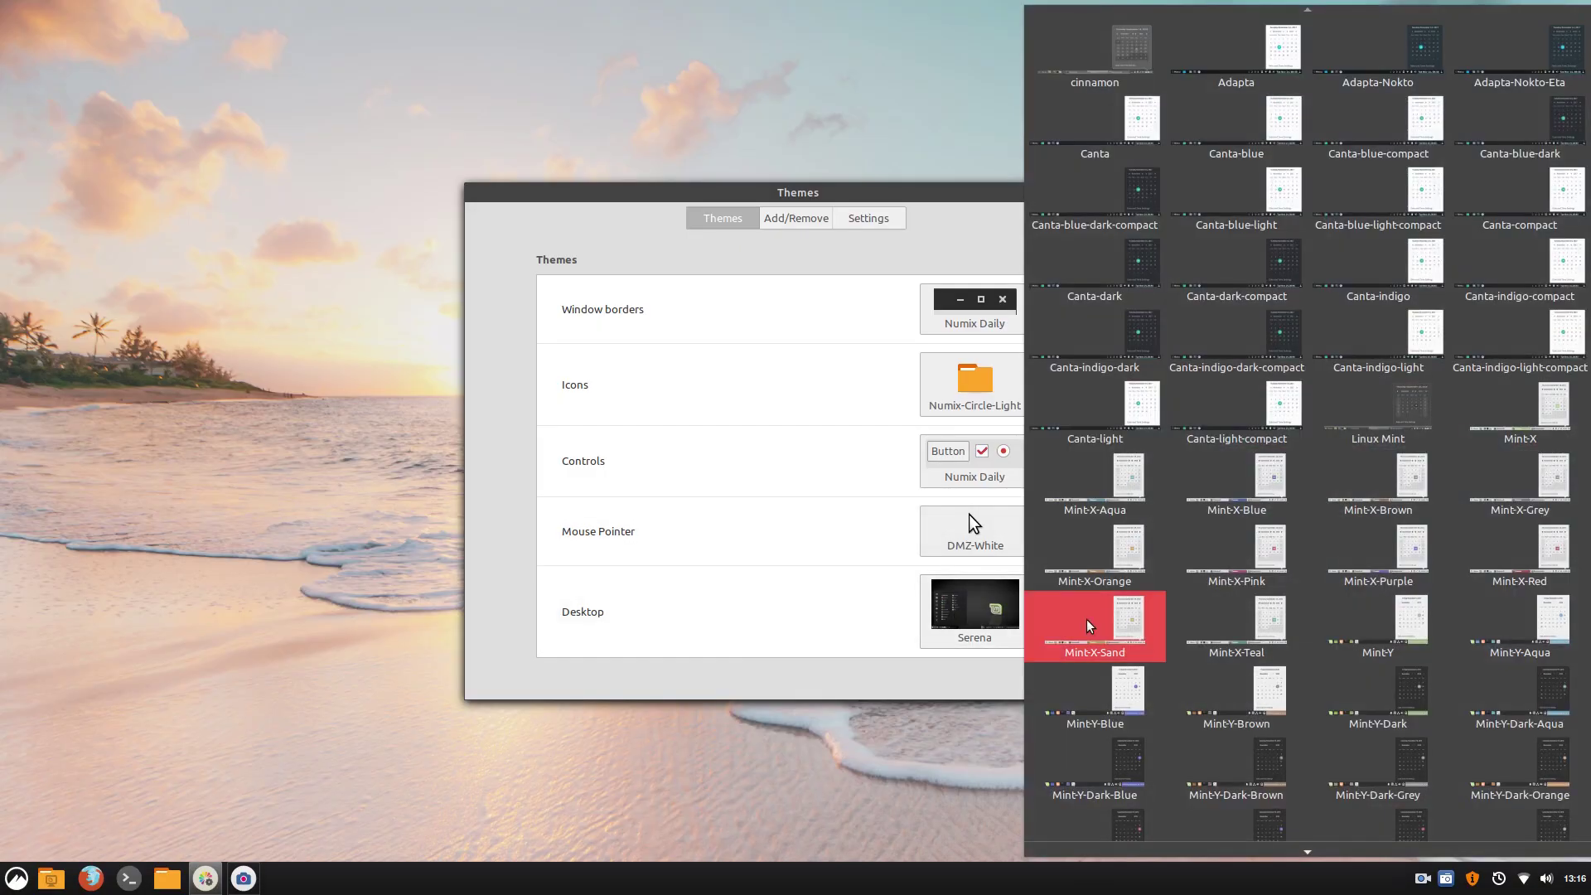
click(255, 639)
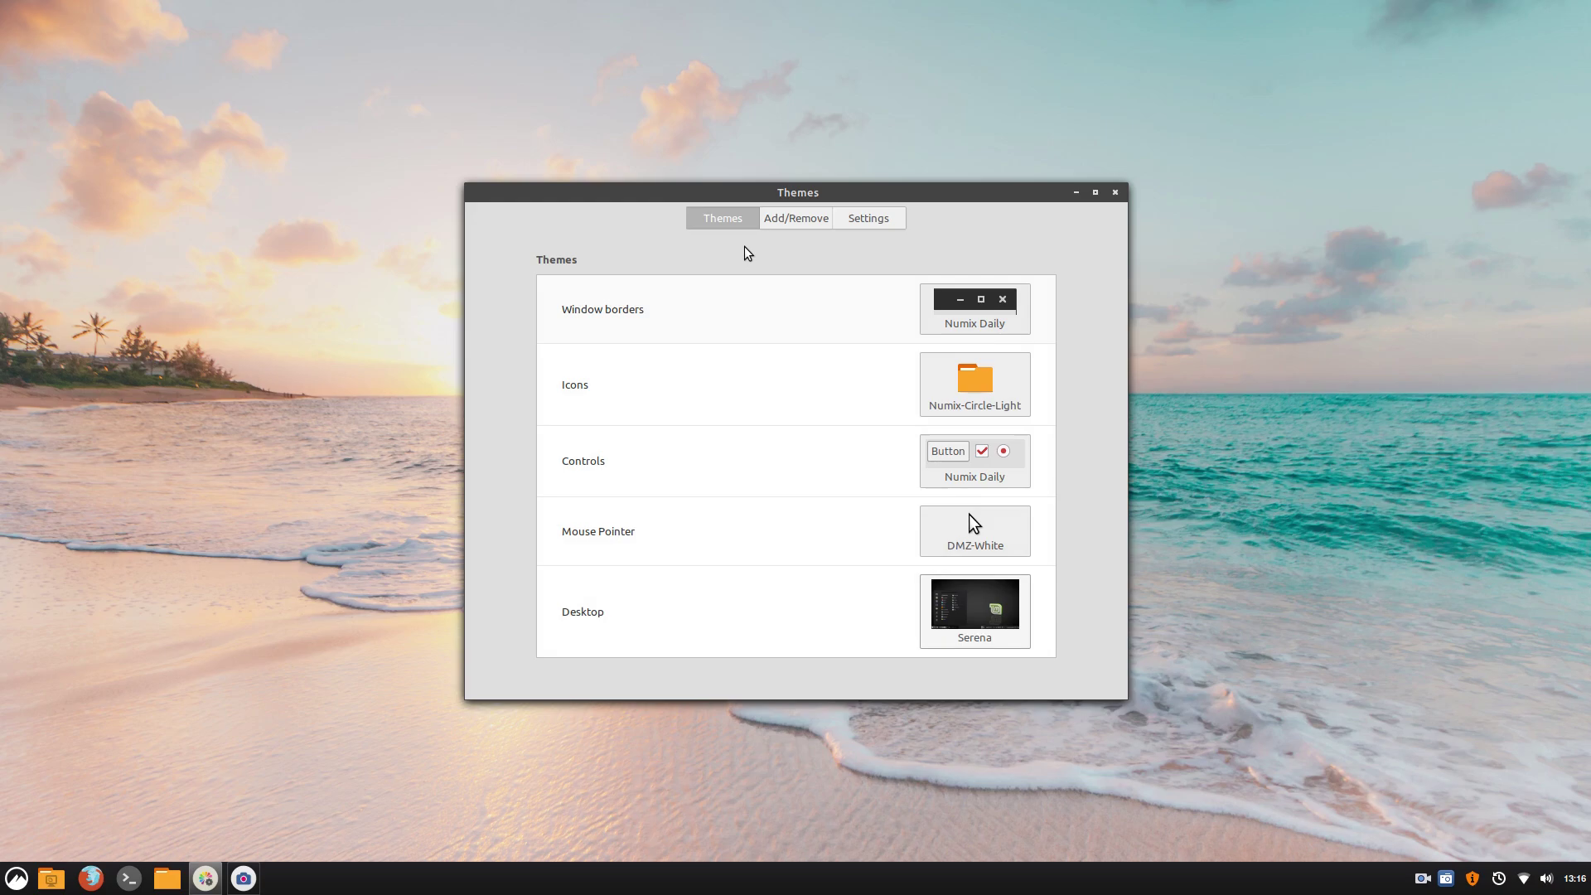
click(986, 321)
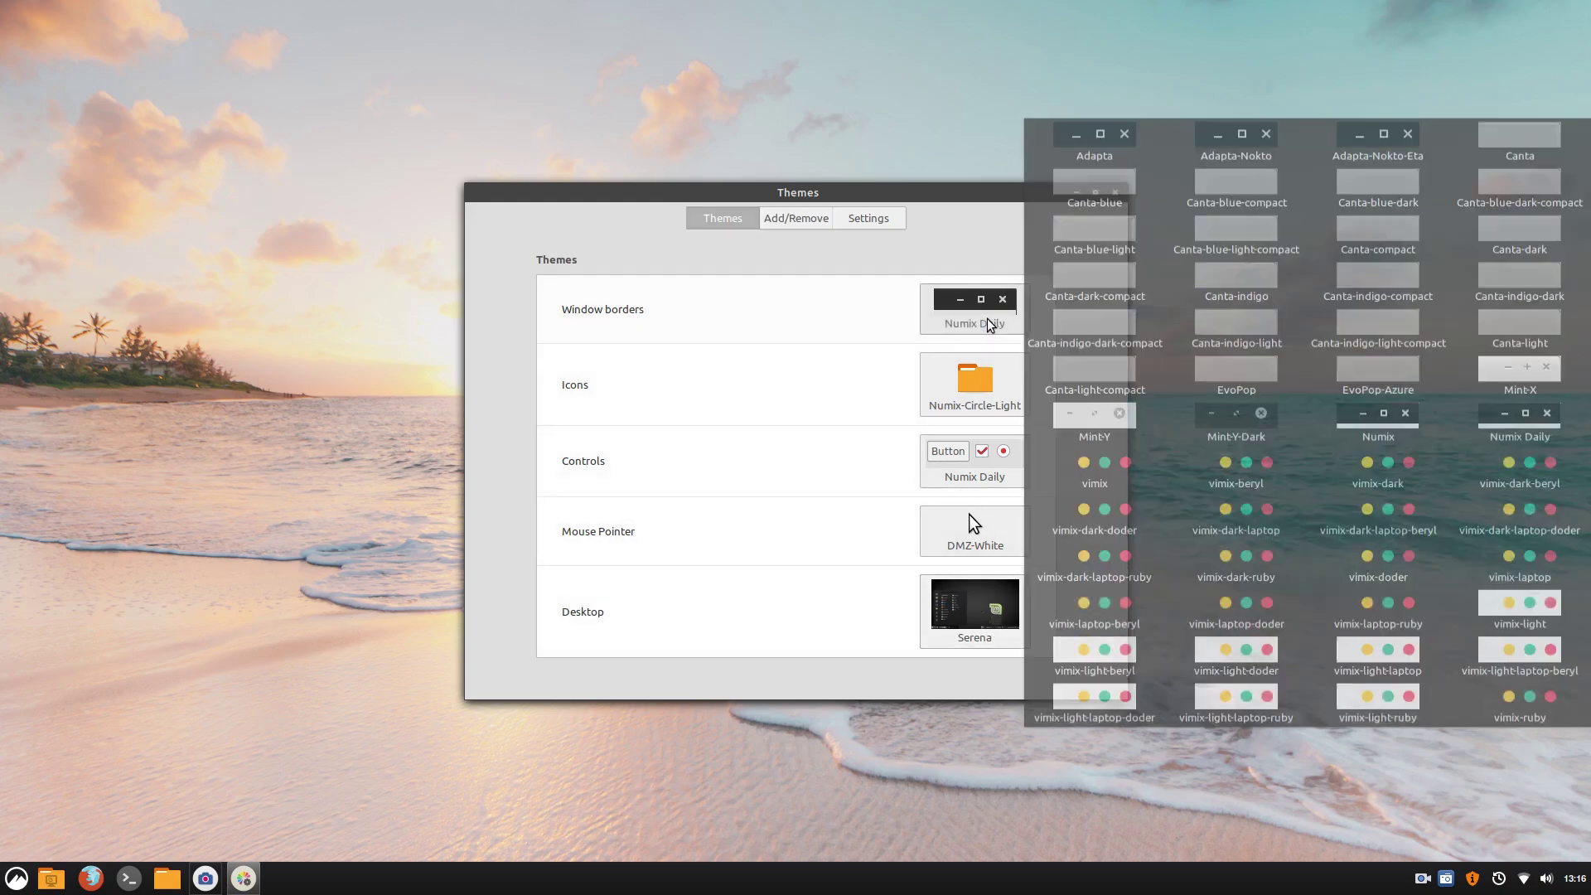
click(657, 207)
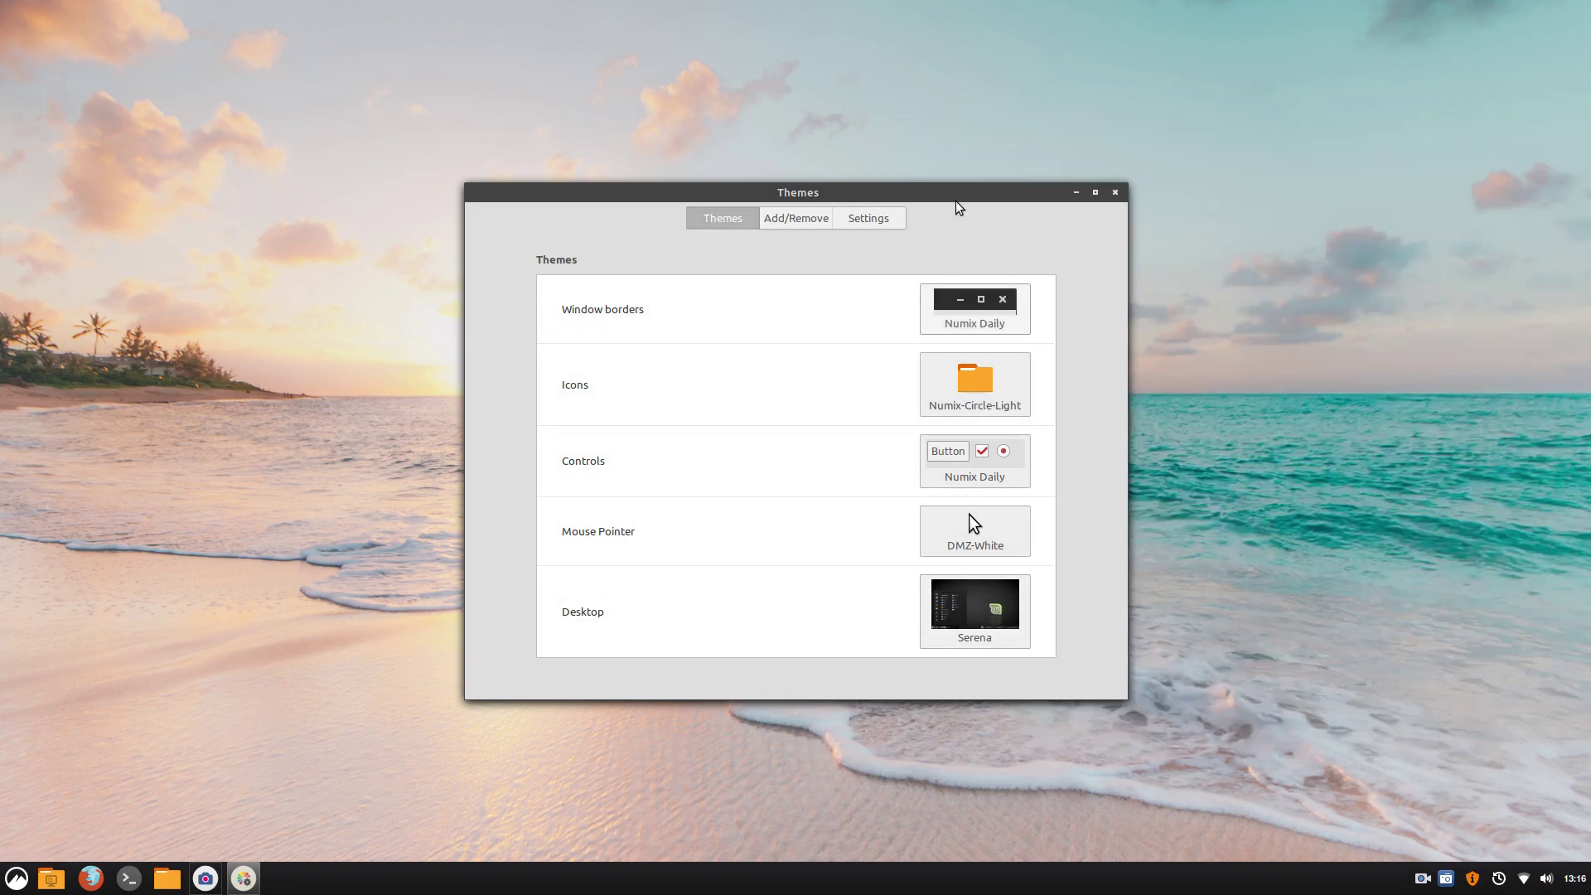
Move the Themes window aside and set the window borders to Canta-blue-dark
drag(938, 198, 411, 199)
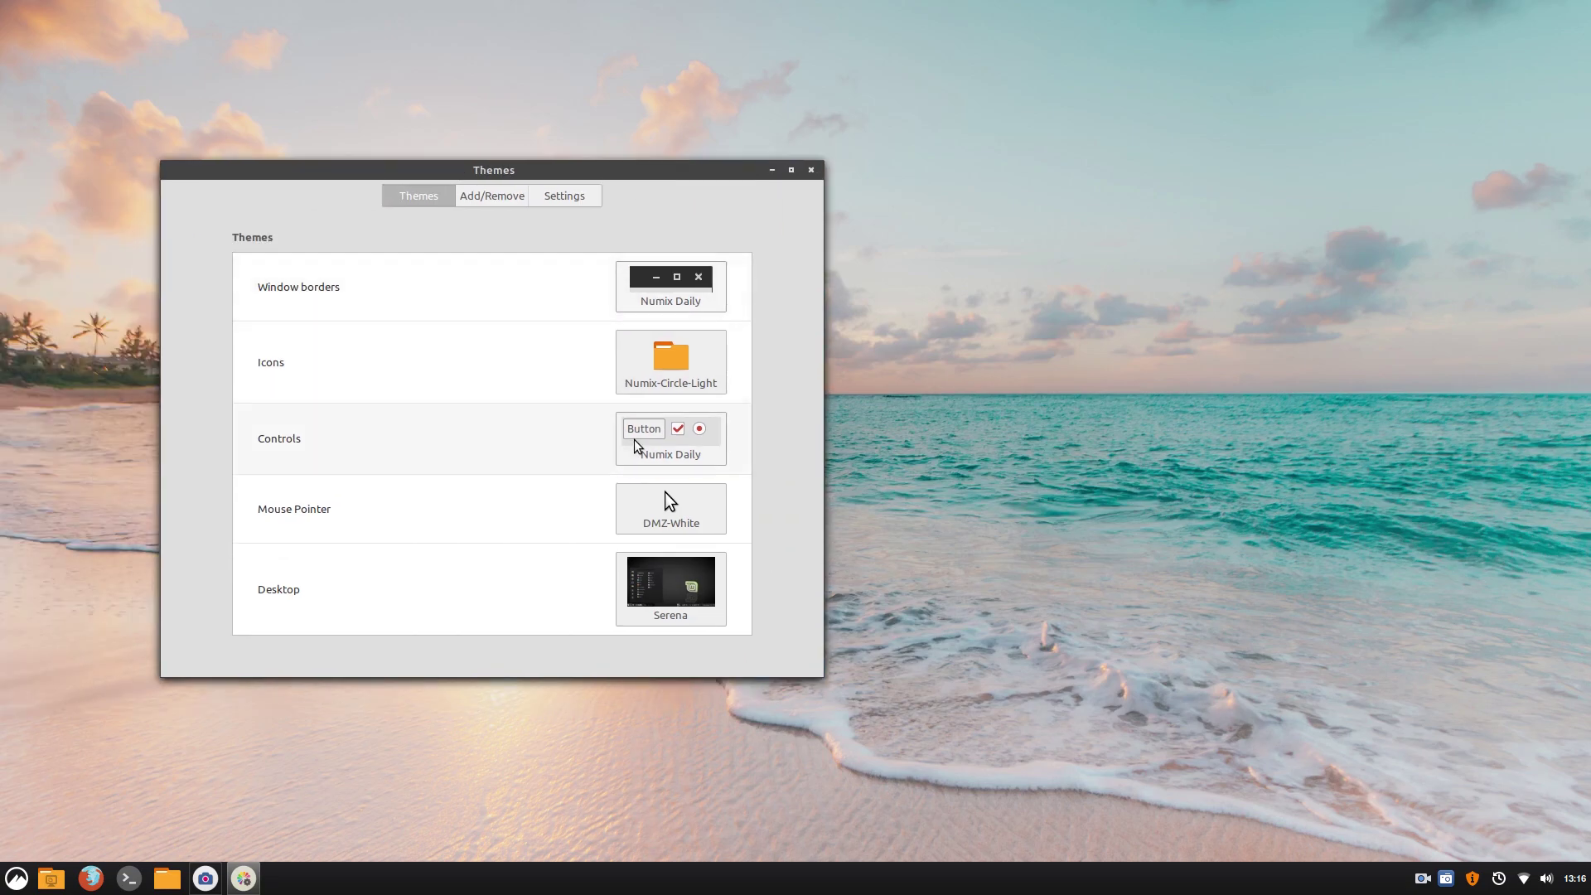
click(709, 290)
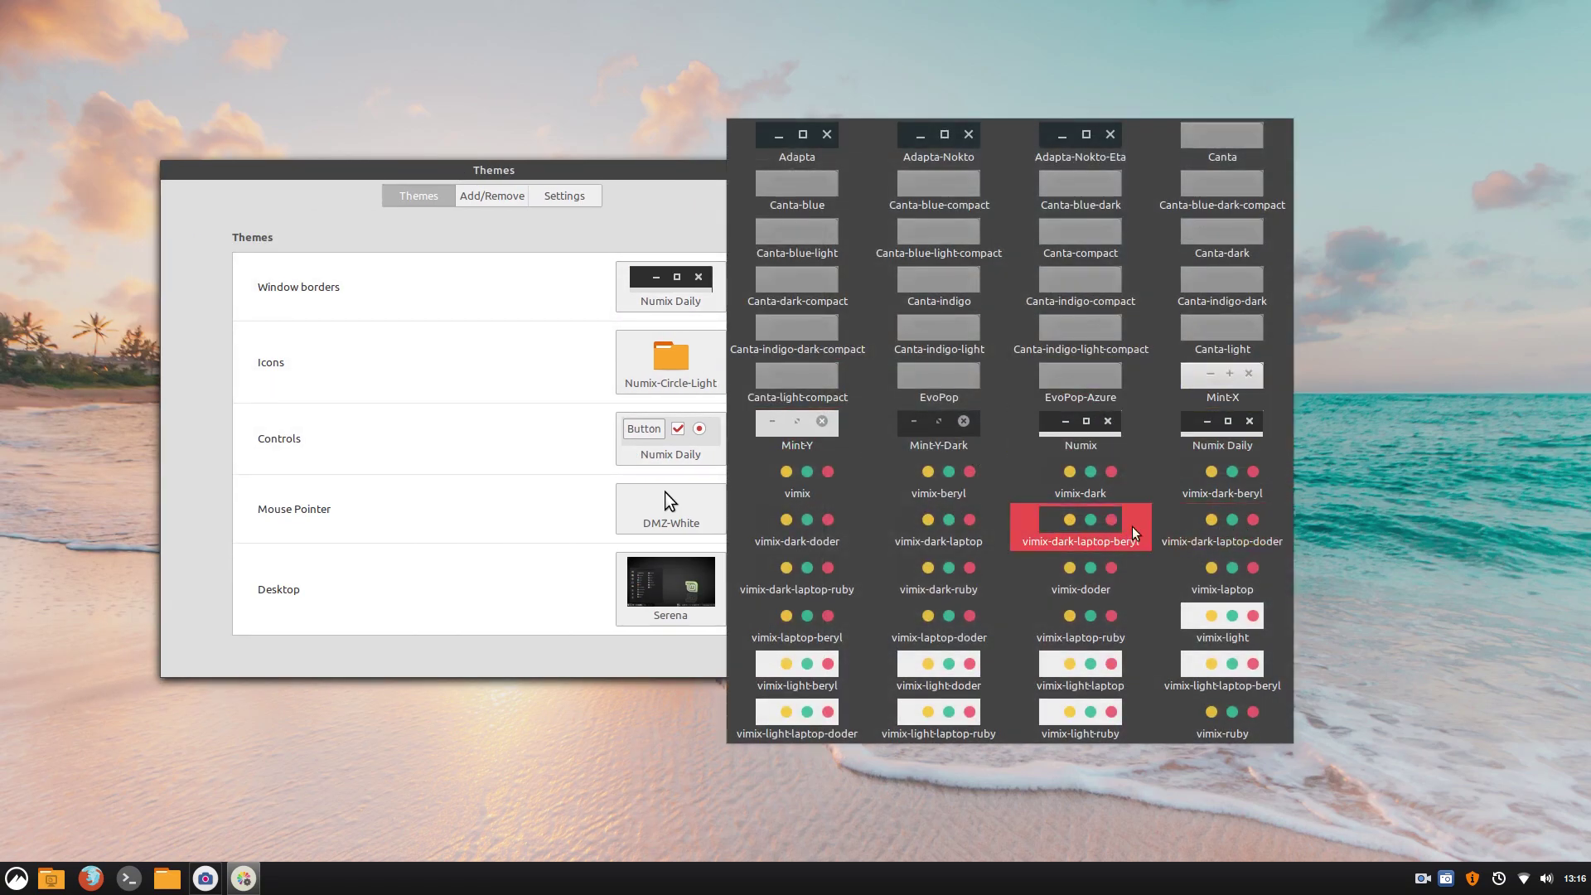
click(1023, 530)
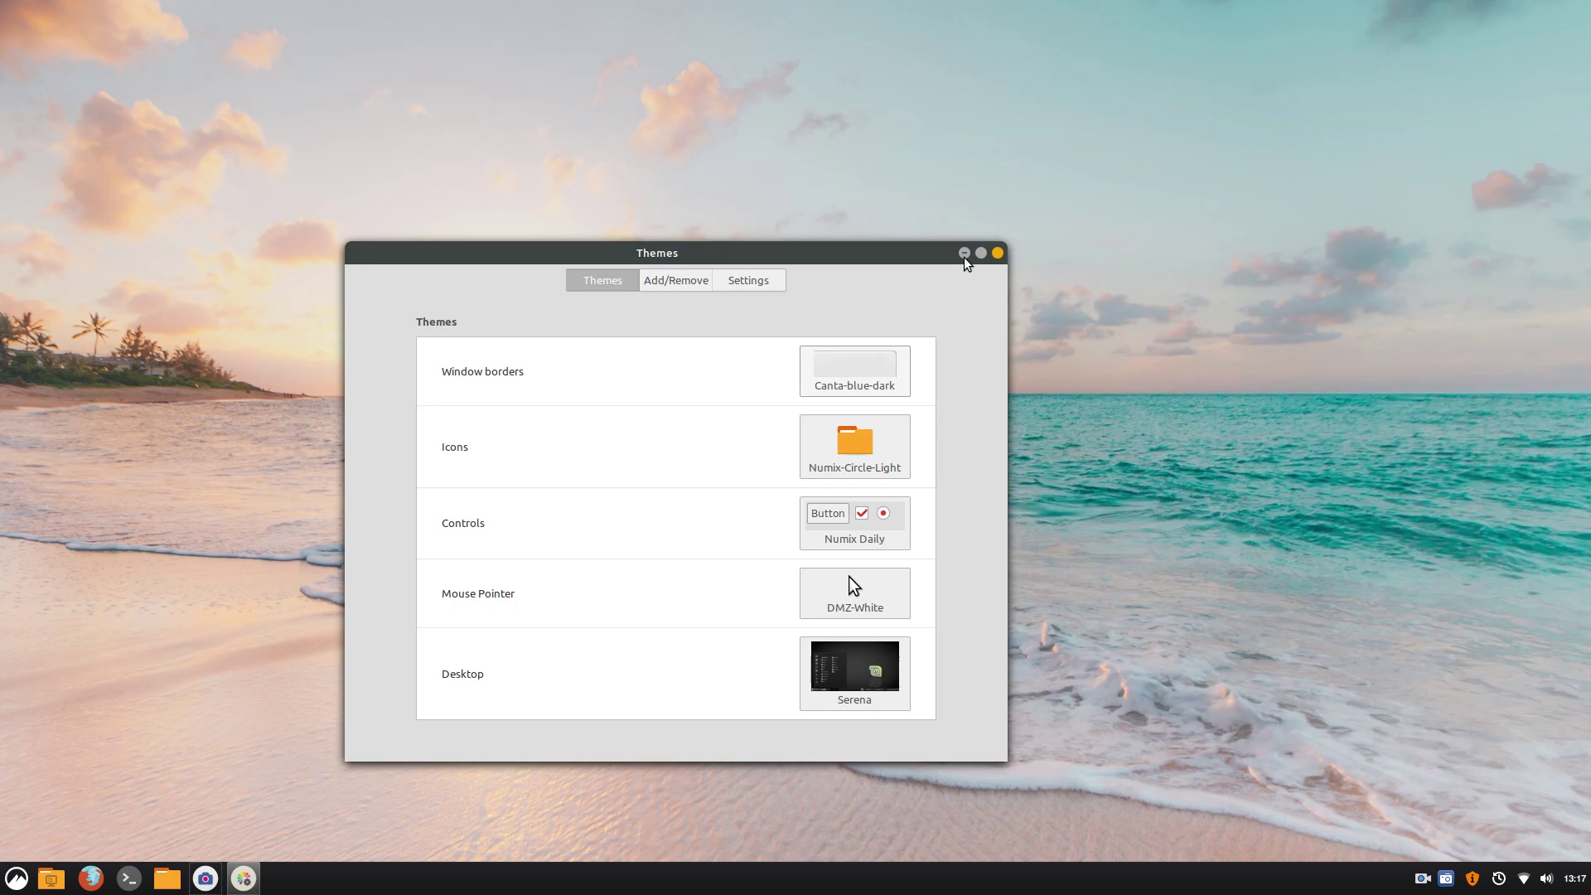
Set the controls theme to vimix-dark-laptop-beryl and bring up the application menu to preview it
click(857, 522)
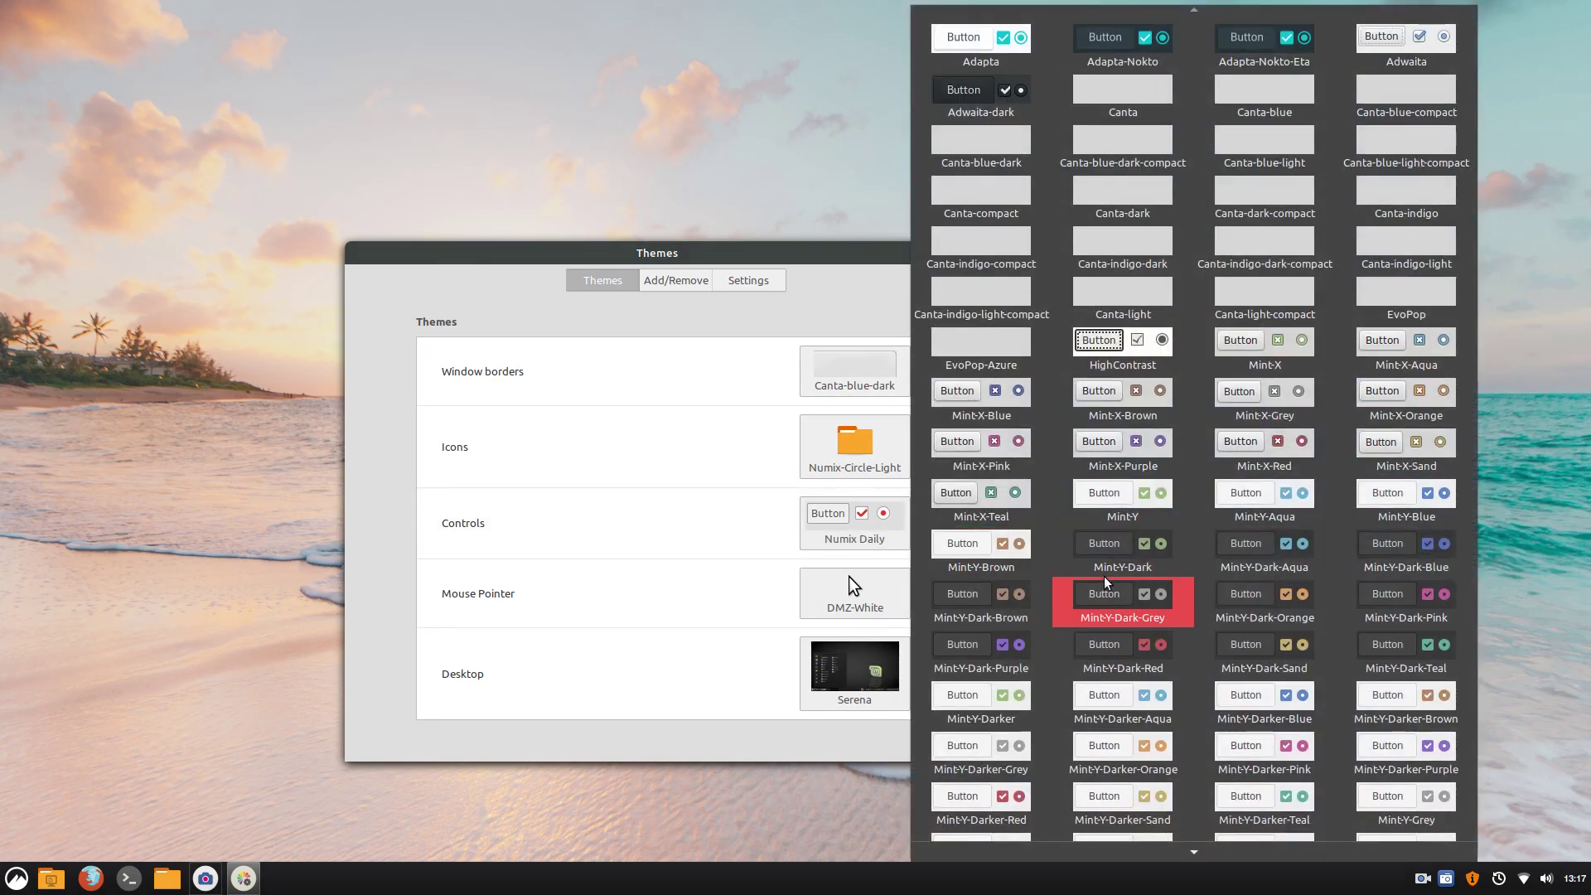
scroll(1125, 555, down, 3)
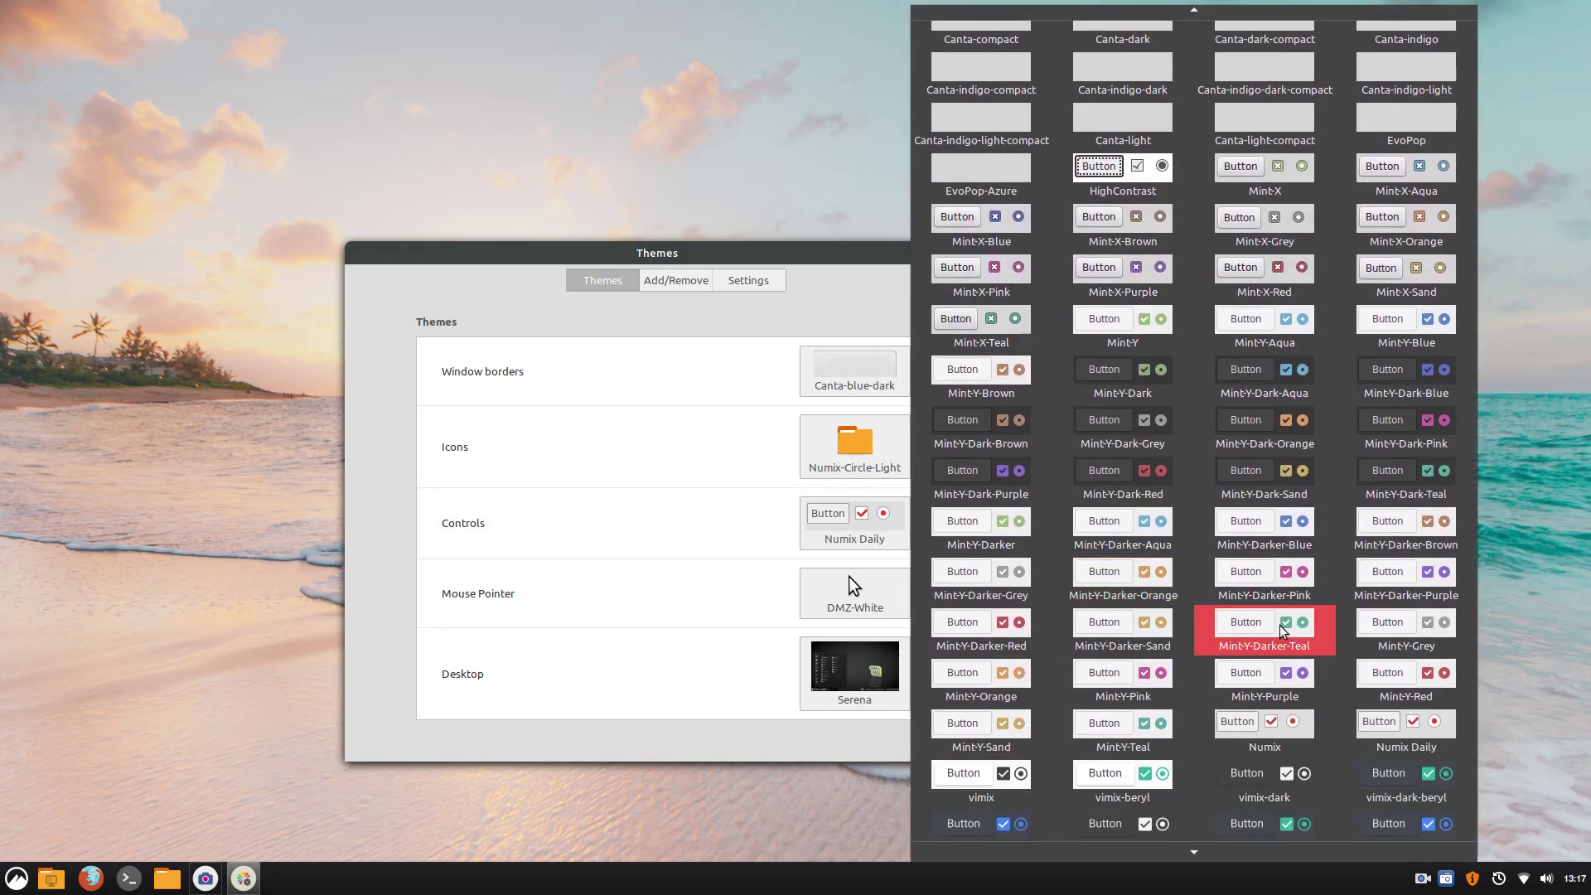
scroll(1301, 643, down, 3)
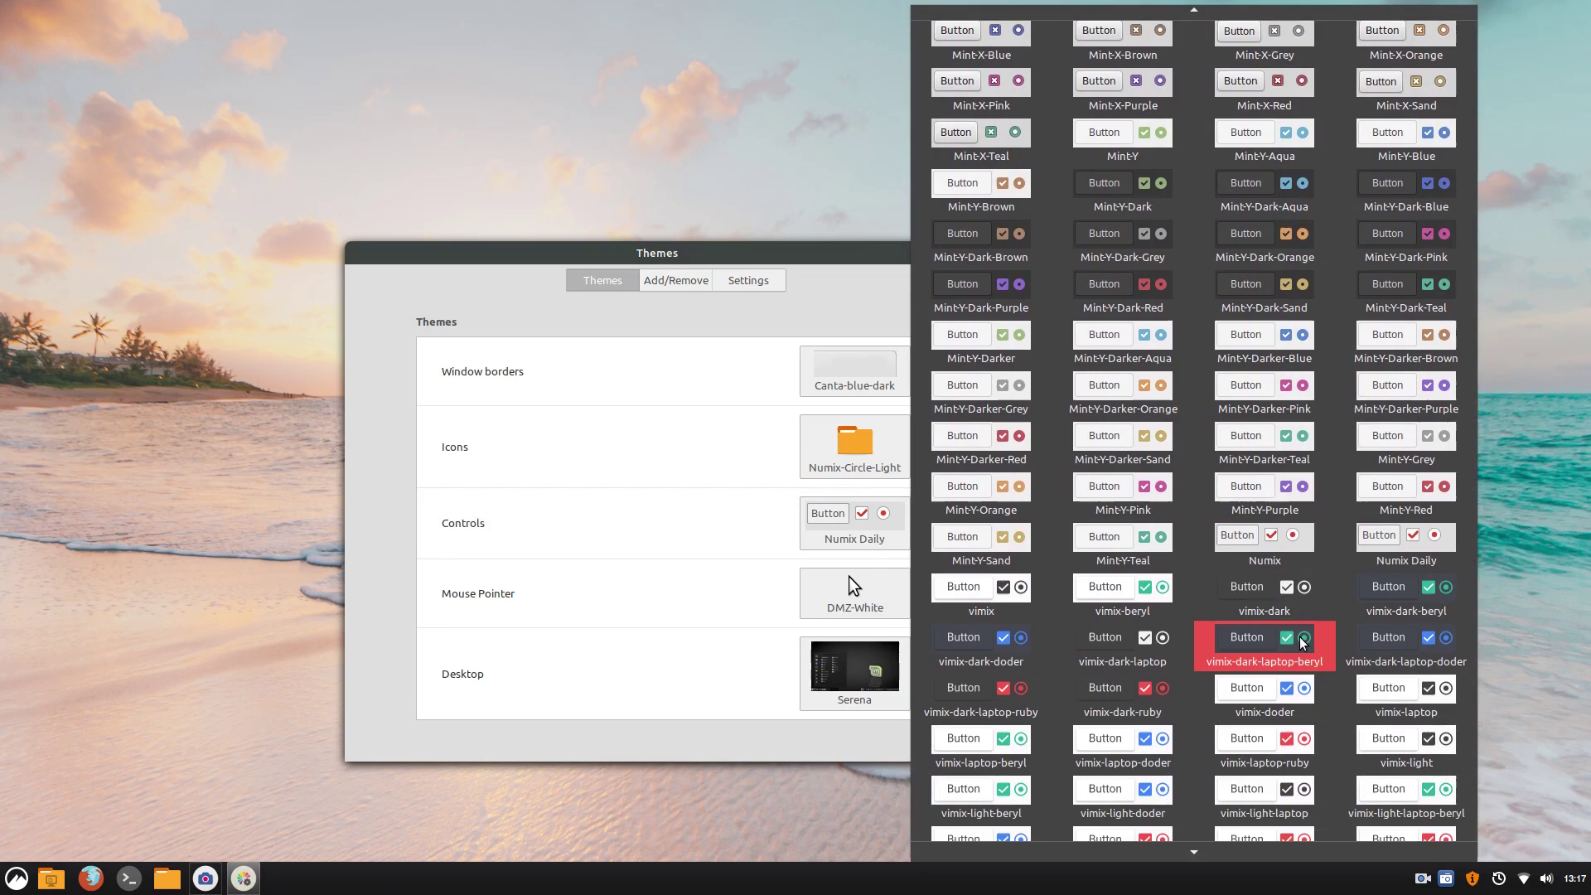
click(1253, 657)
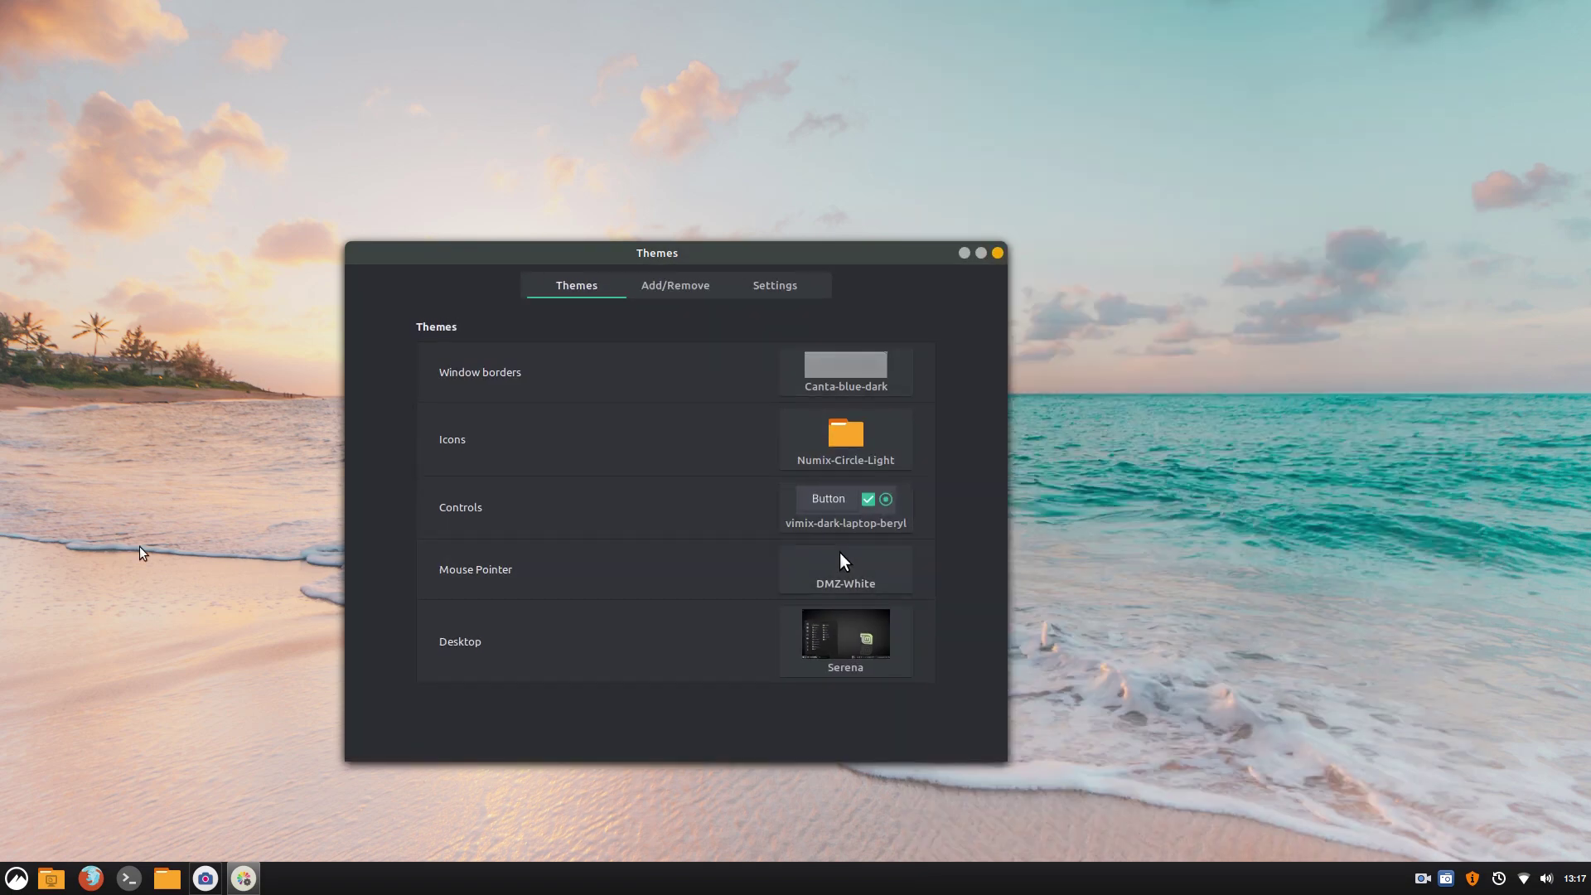
click(17, 877)
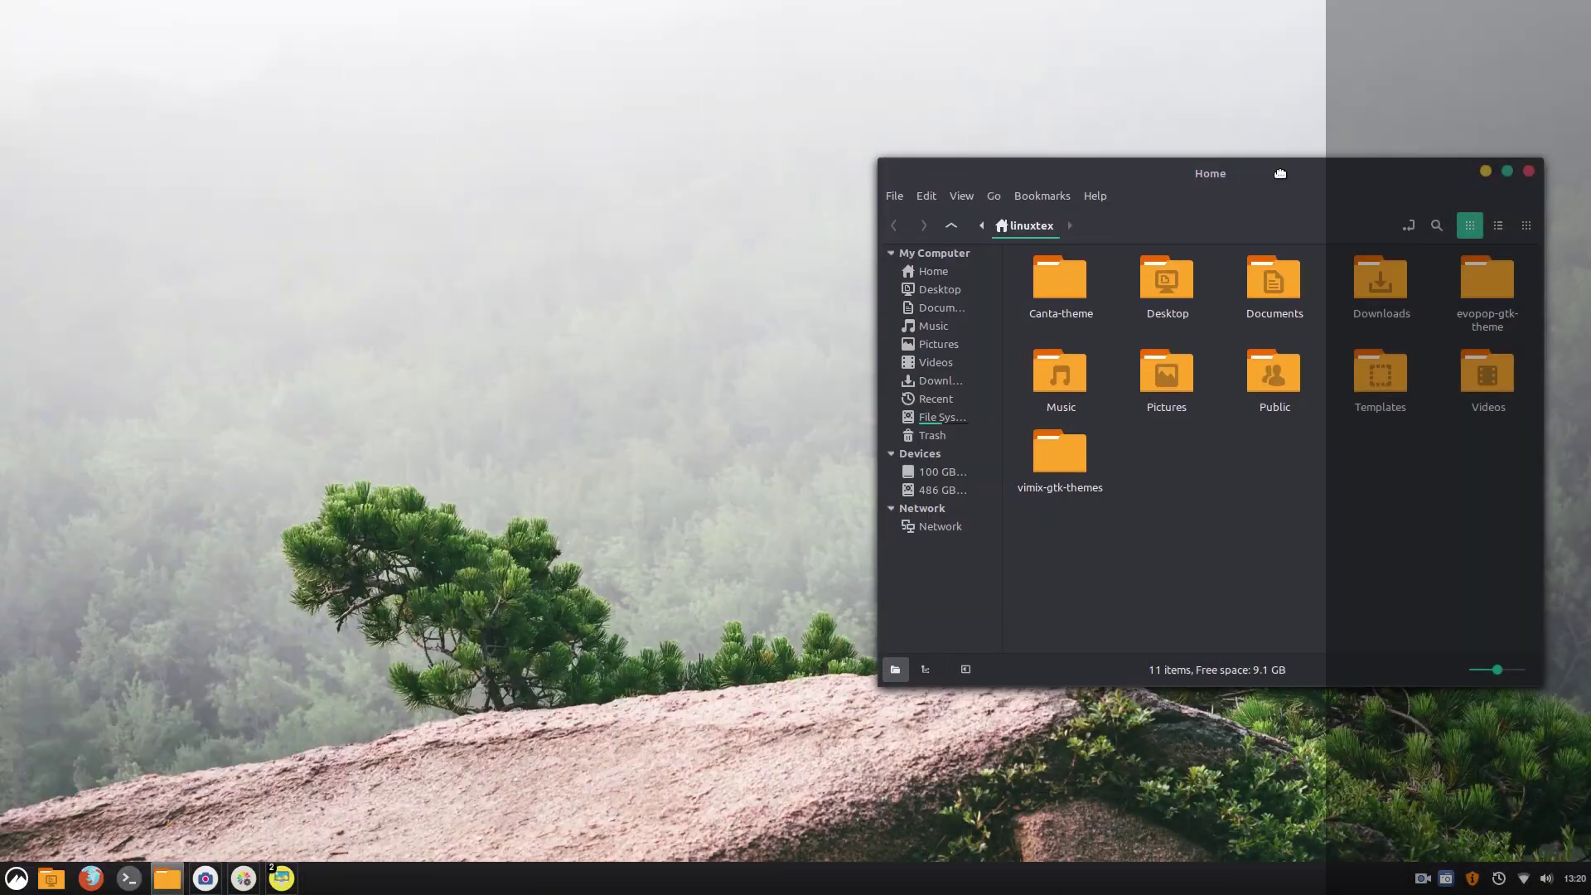
Reposition and shrink the Home folder window over the misty pine wallpaper, and preview the application menu beside it
drag(1278, 178, 1280, 130)
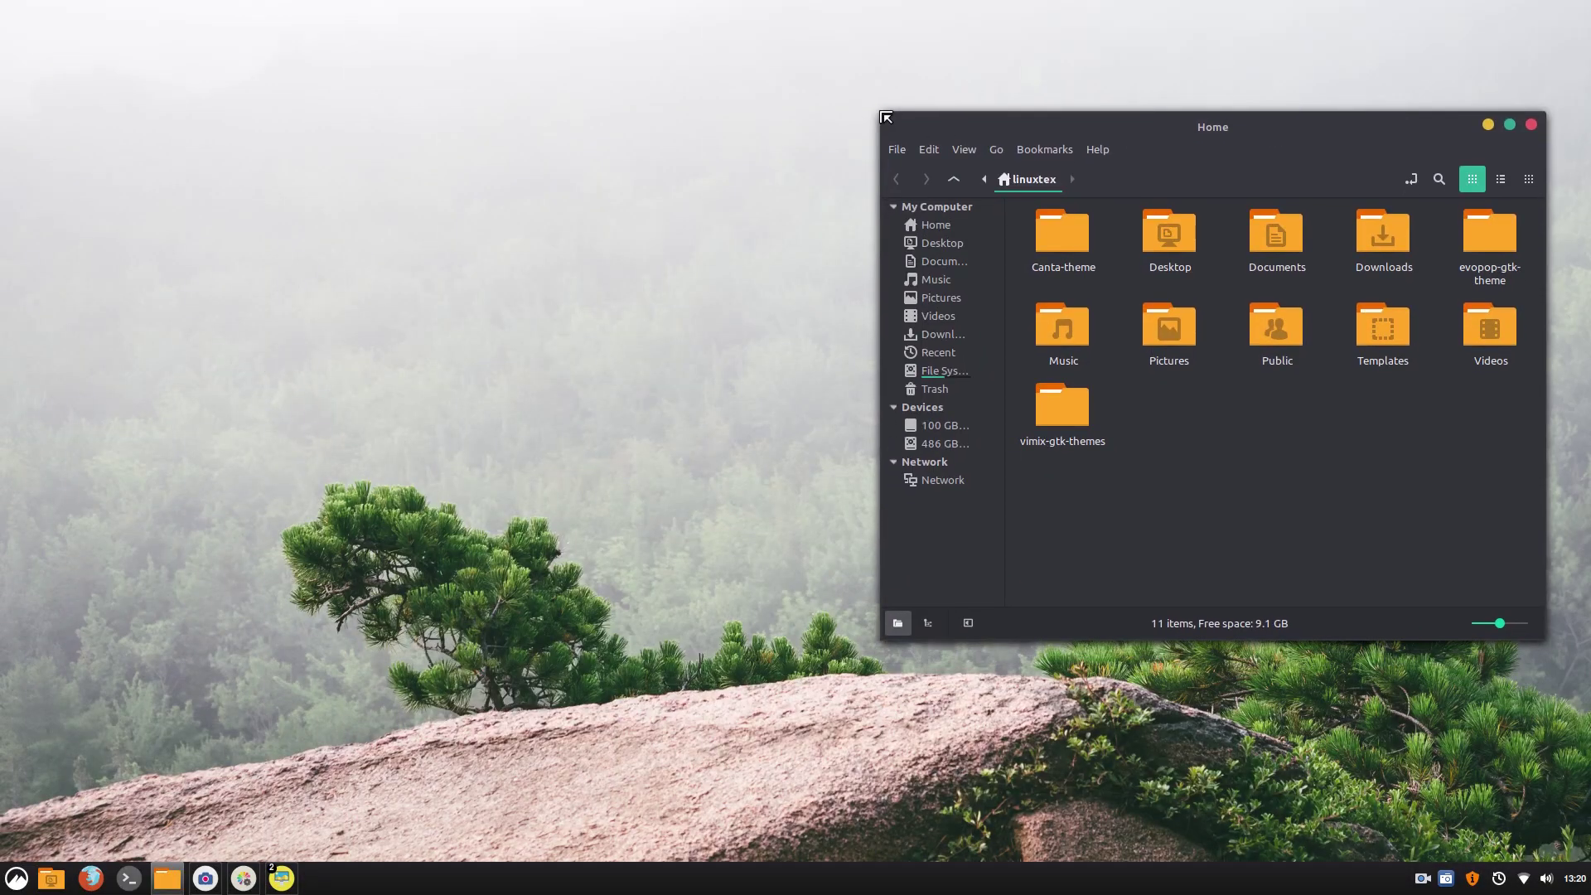
drag(885, 117, 984, 194)
key(super)
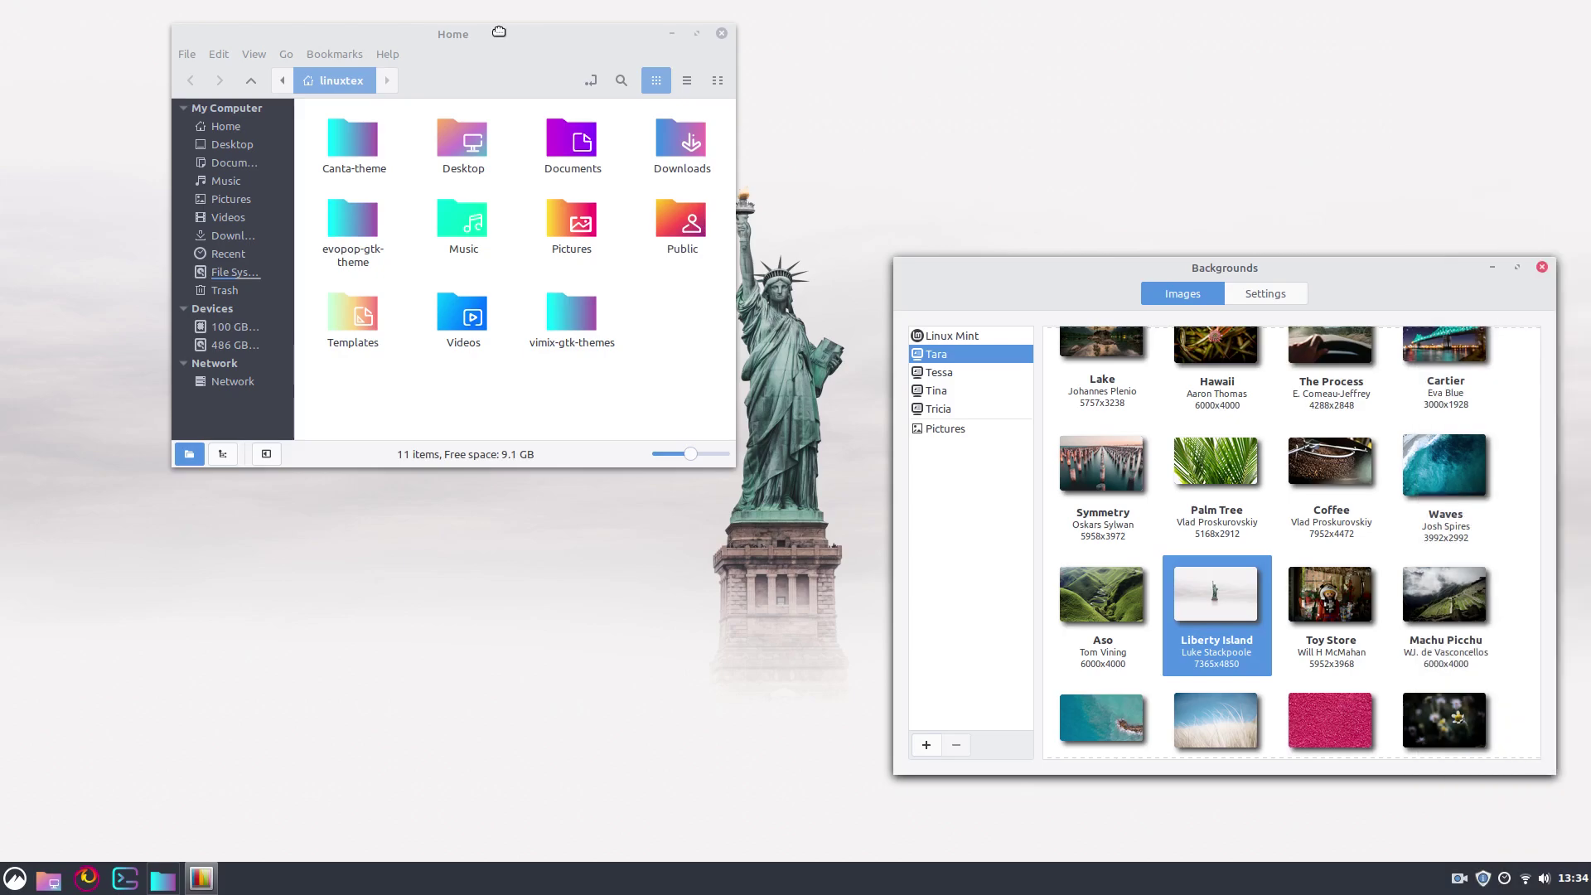
Shift the Home folder window and preview the application menu over the Liberty Island wallpaper
drag(578, 32, 447, 34)
key(super)
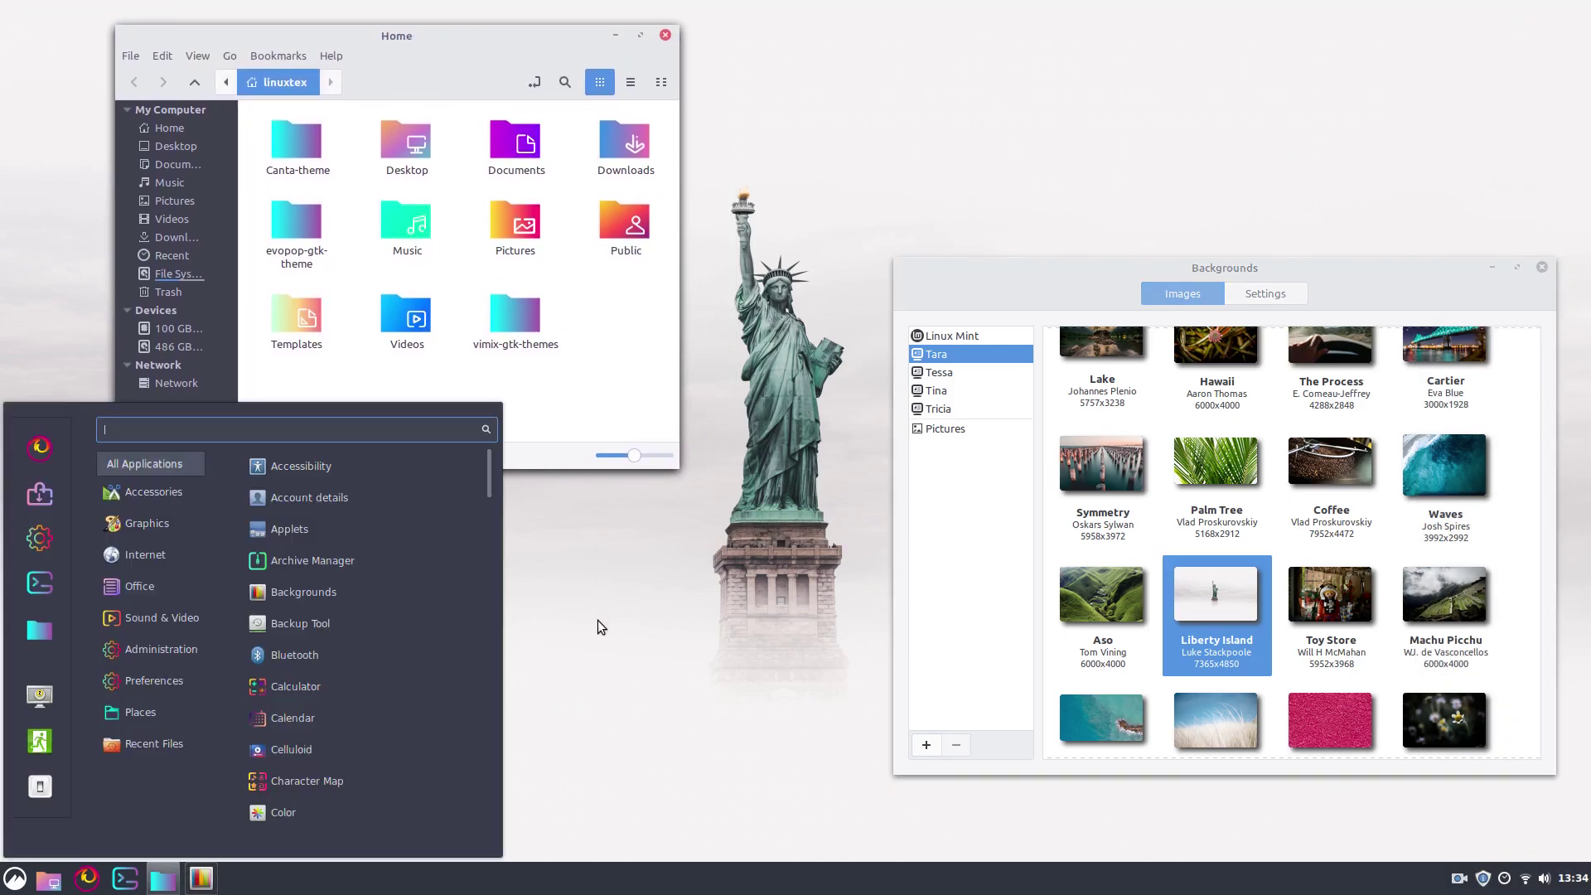
key(super)
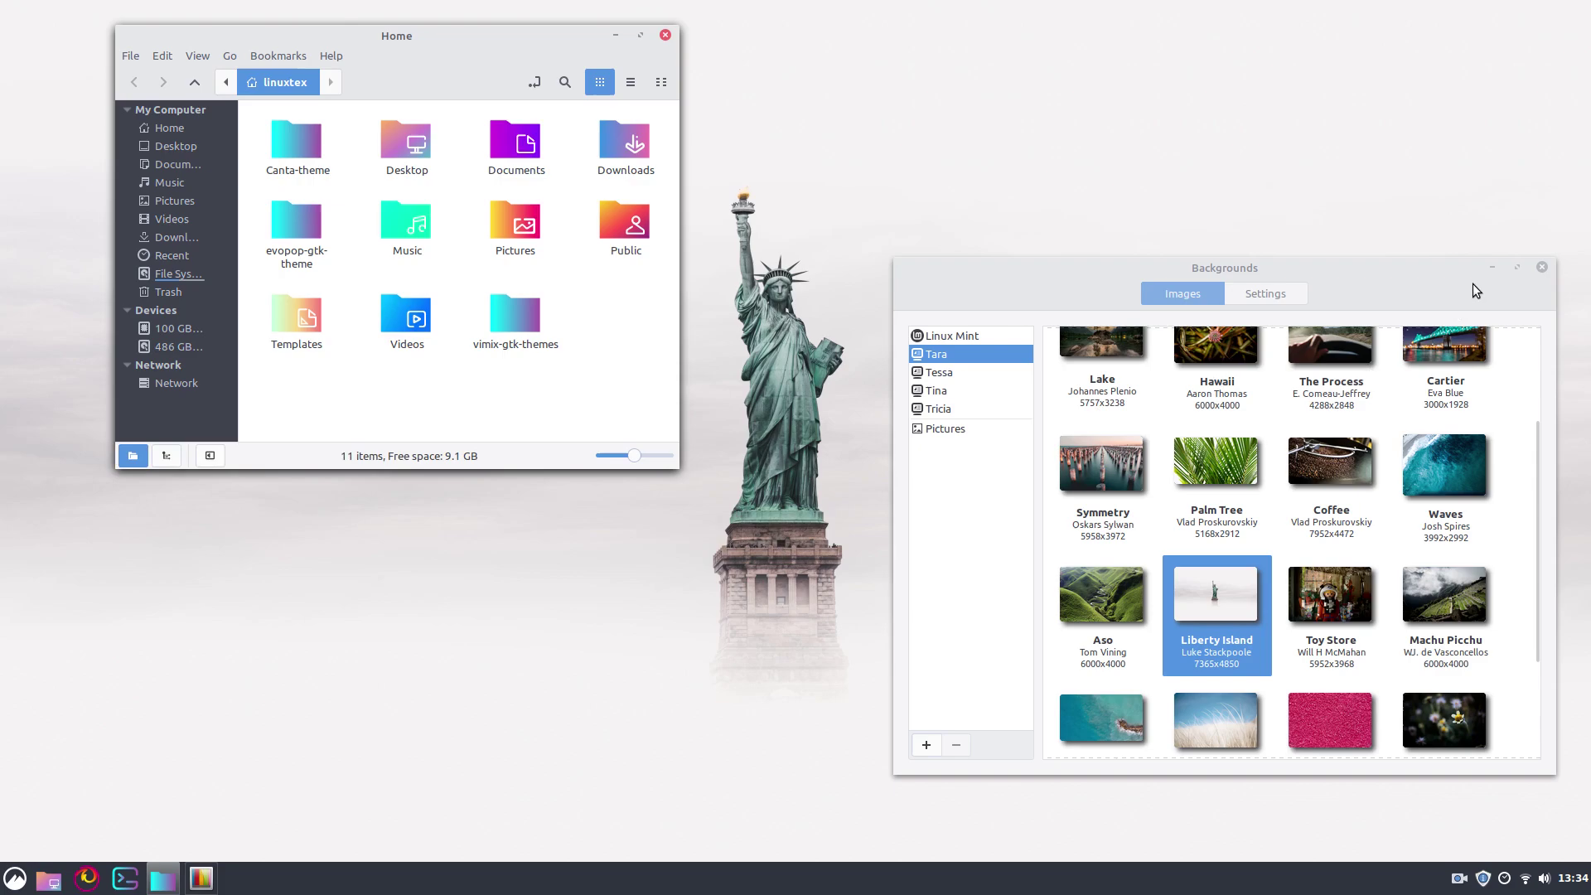
Lower the Backgrounds window, place the Home folder window above it, and preview the application menu
drag(1406, 271, 1404, 642)
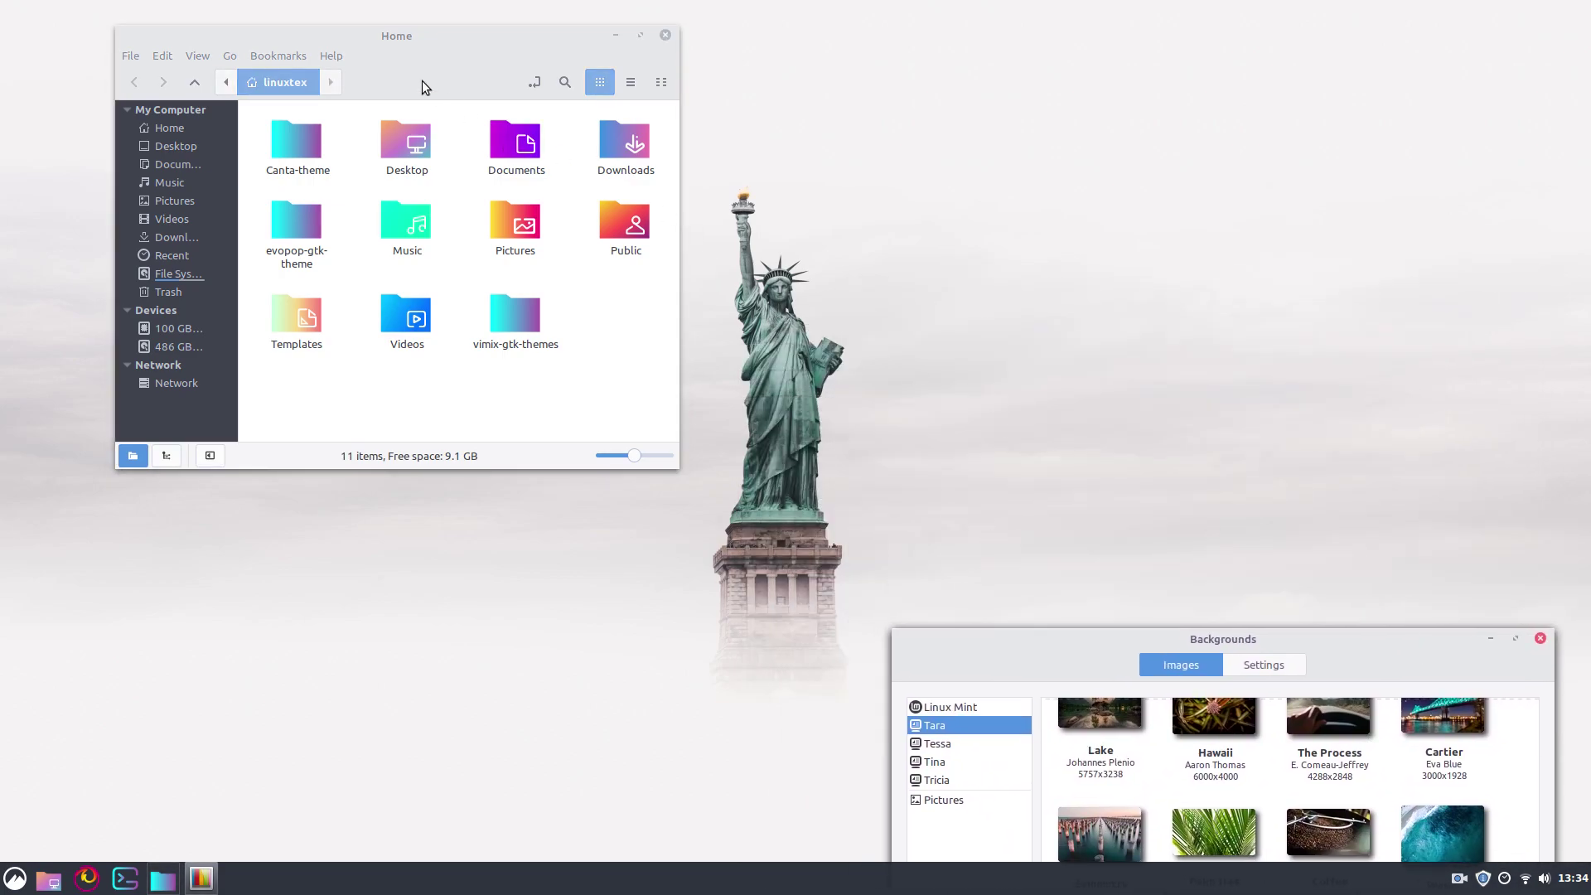
drag(403, 43, 1181, 99)
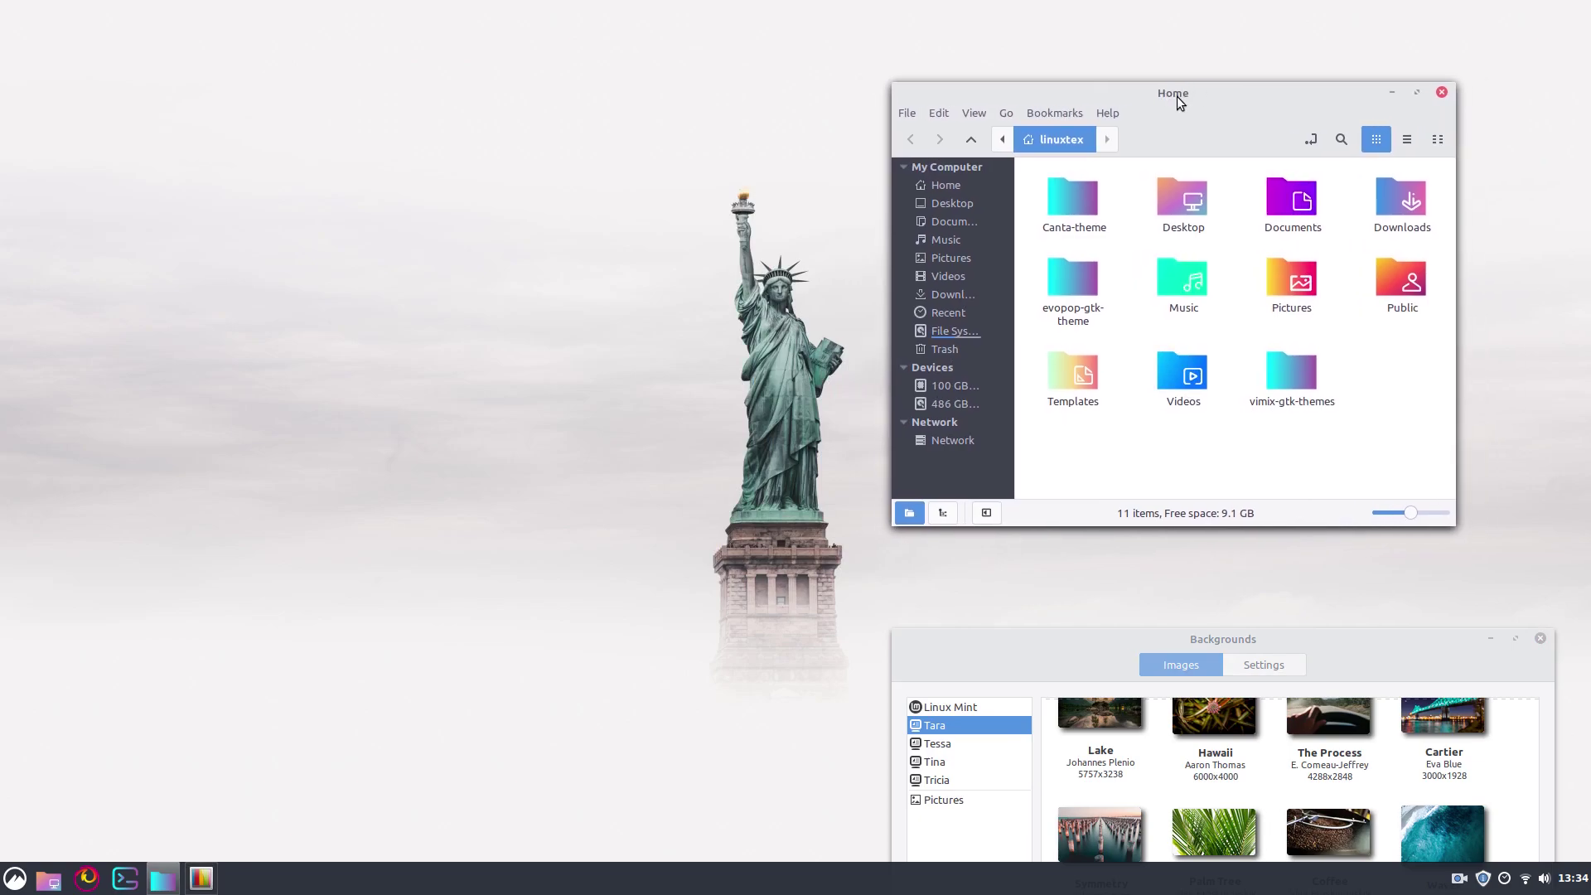
key(super)
click(769, 611)
Move the Home folder window to the other side of the statue and preview the application menu overlapping it
drag(1279, 98, 482, 60)
key(super)
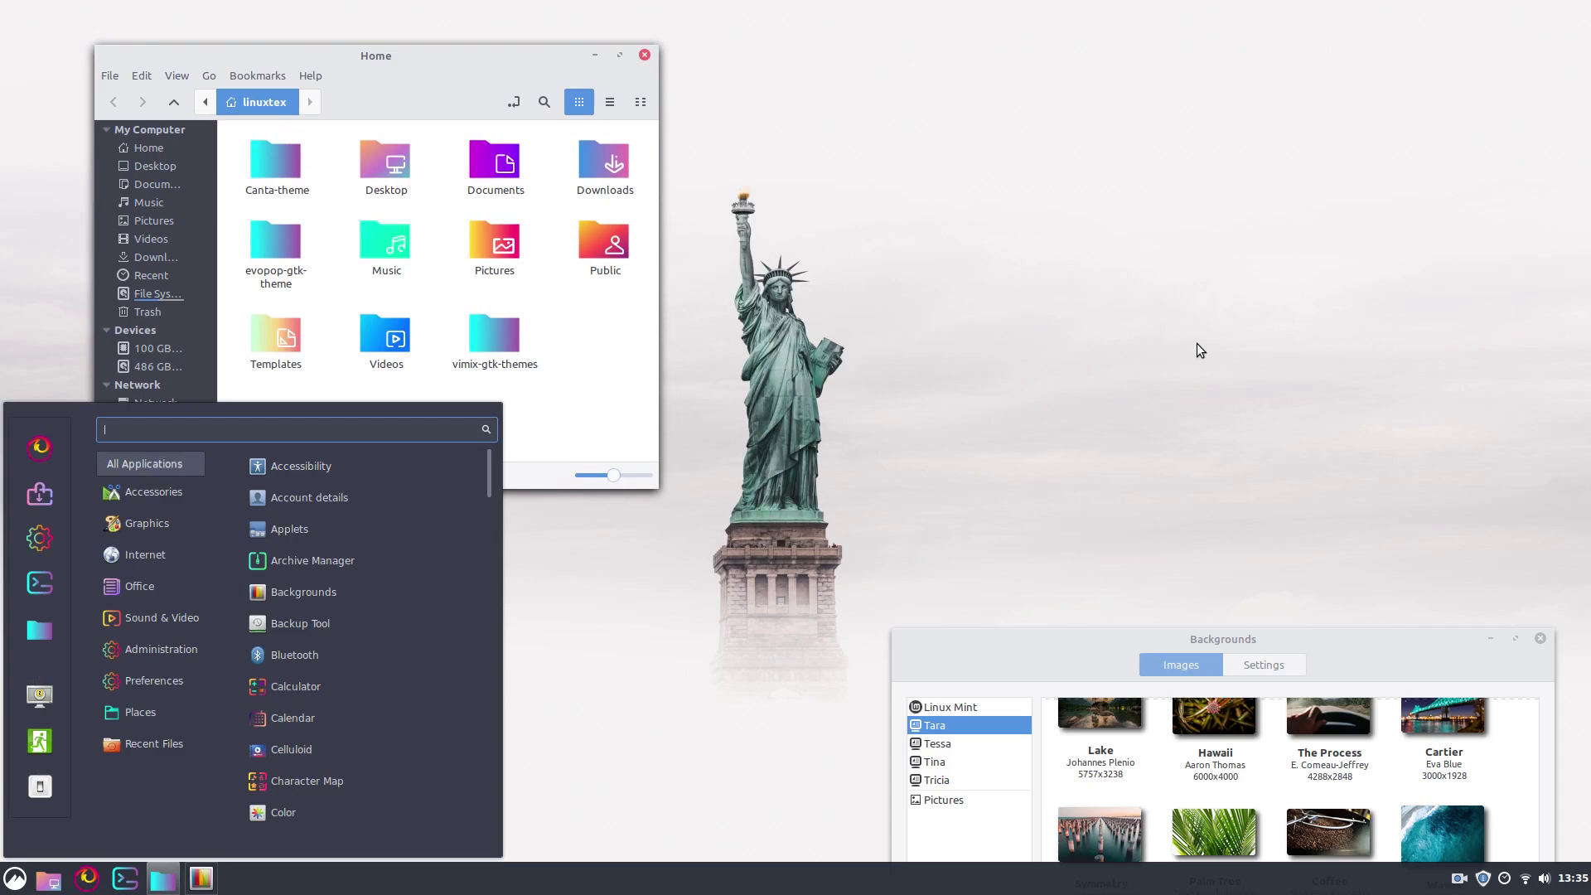
key(super)
Raise the Backgrounds window back into full view, close it, and minimize the Home folder window
drag(1296, 639, 1342, 276)
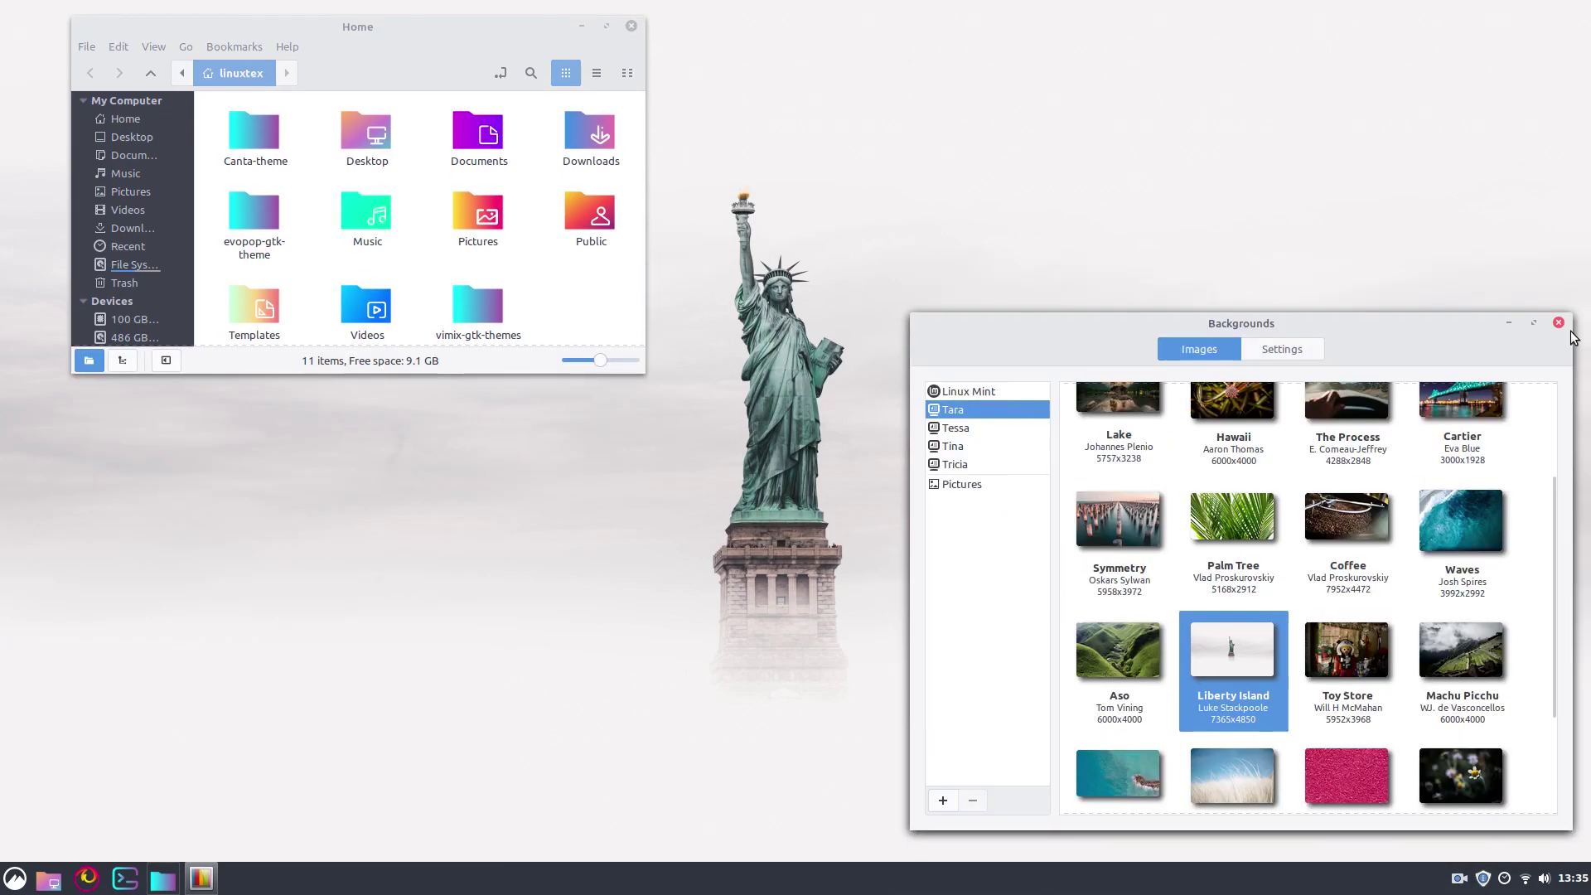
click(1559, 322)
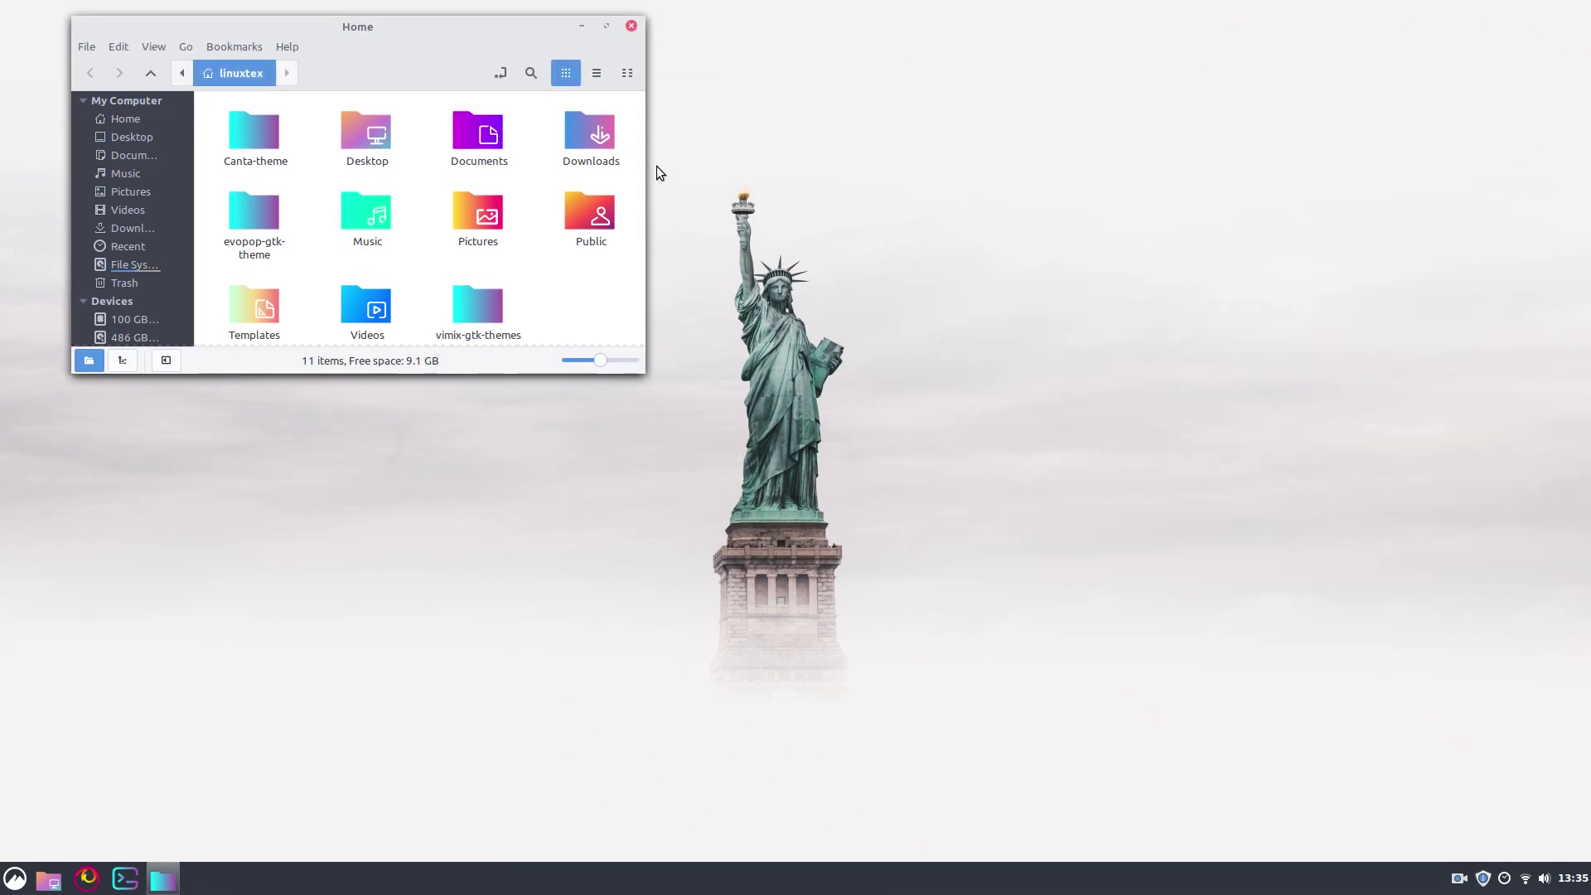
click(582, 26)
Preview the panel's calendar and the application menu on the cleared Liberty Island desktop
click(1575, 882)
click(1574, 882)
key(super)
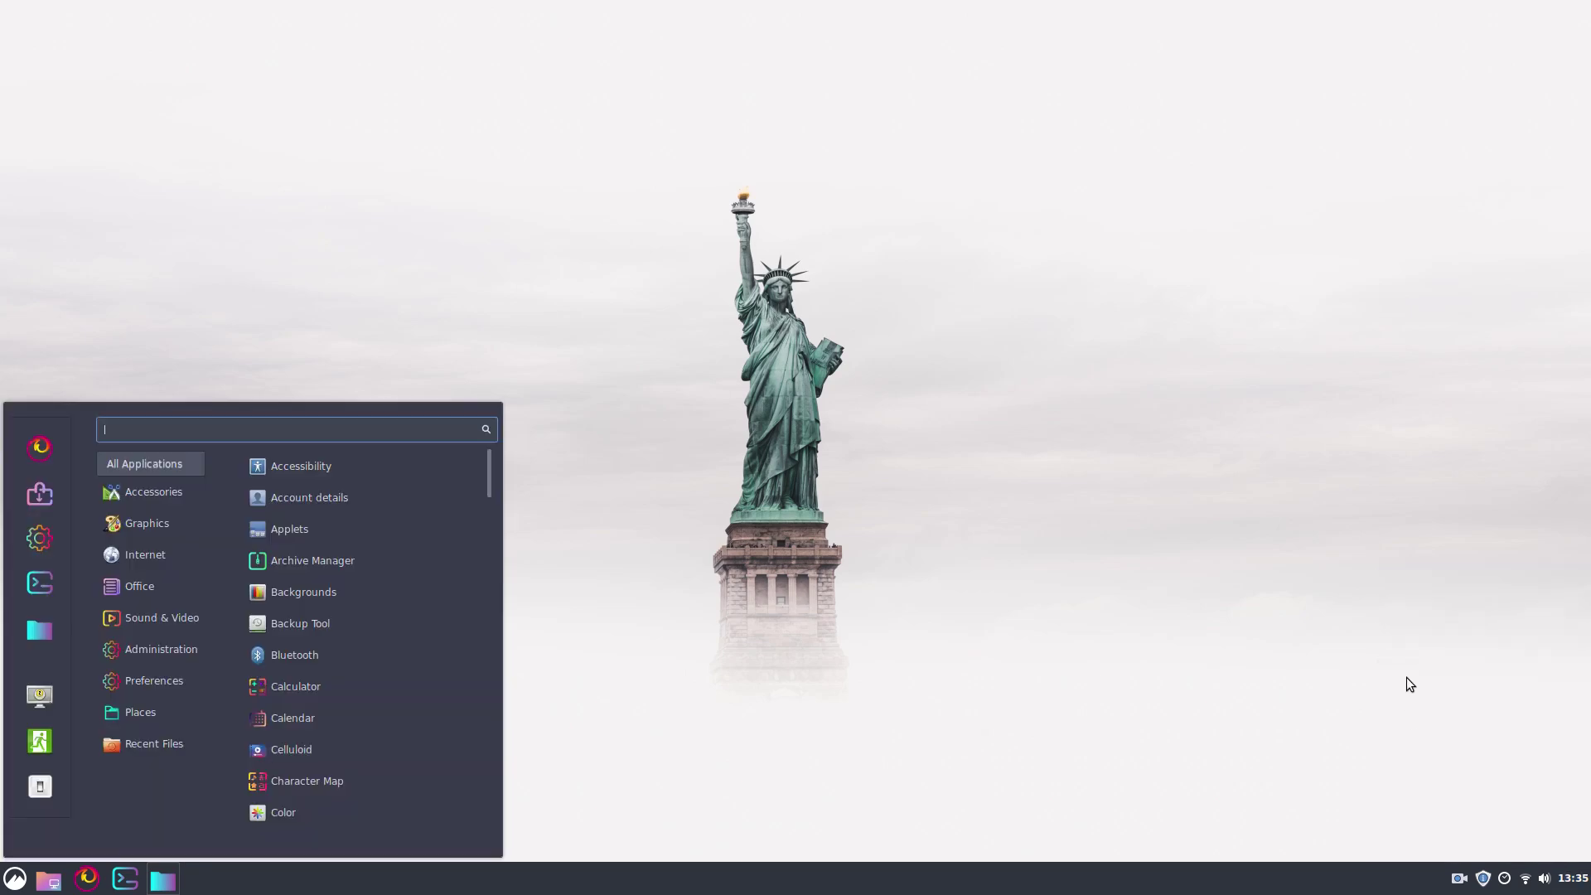
key(super)
key(super)
key(super)
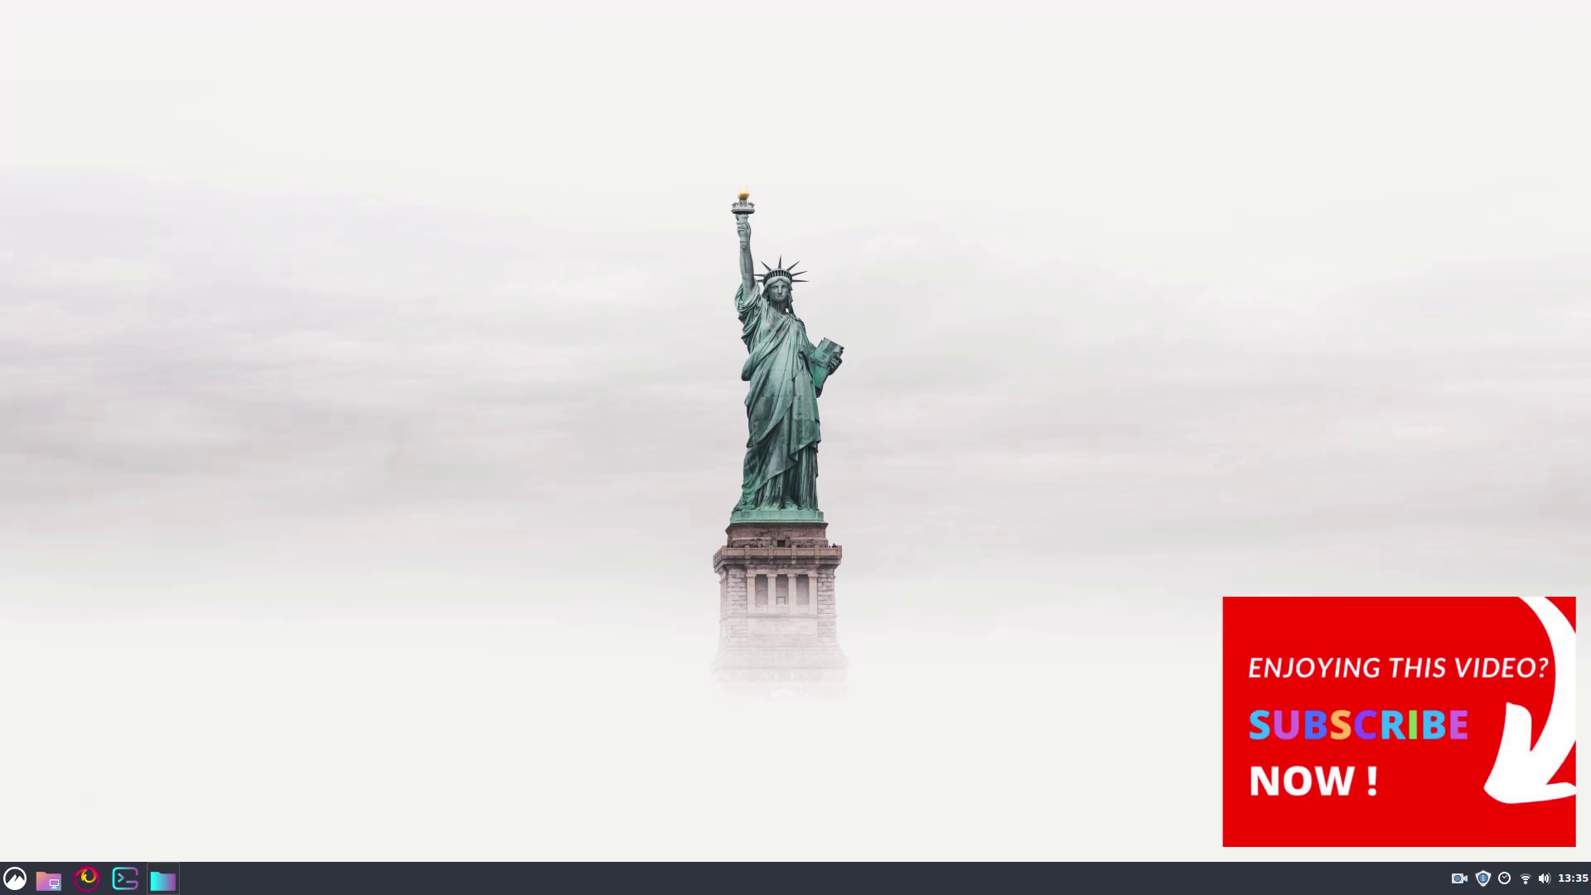
Open the Themes settings by searching the application menu for "themes", and set the icon theme to Numix-Circle-Light
key(super)
text(themes)
key(Return)
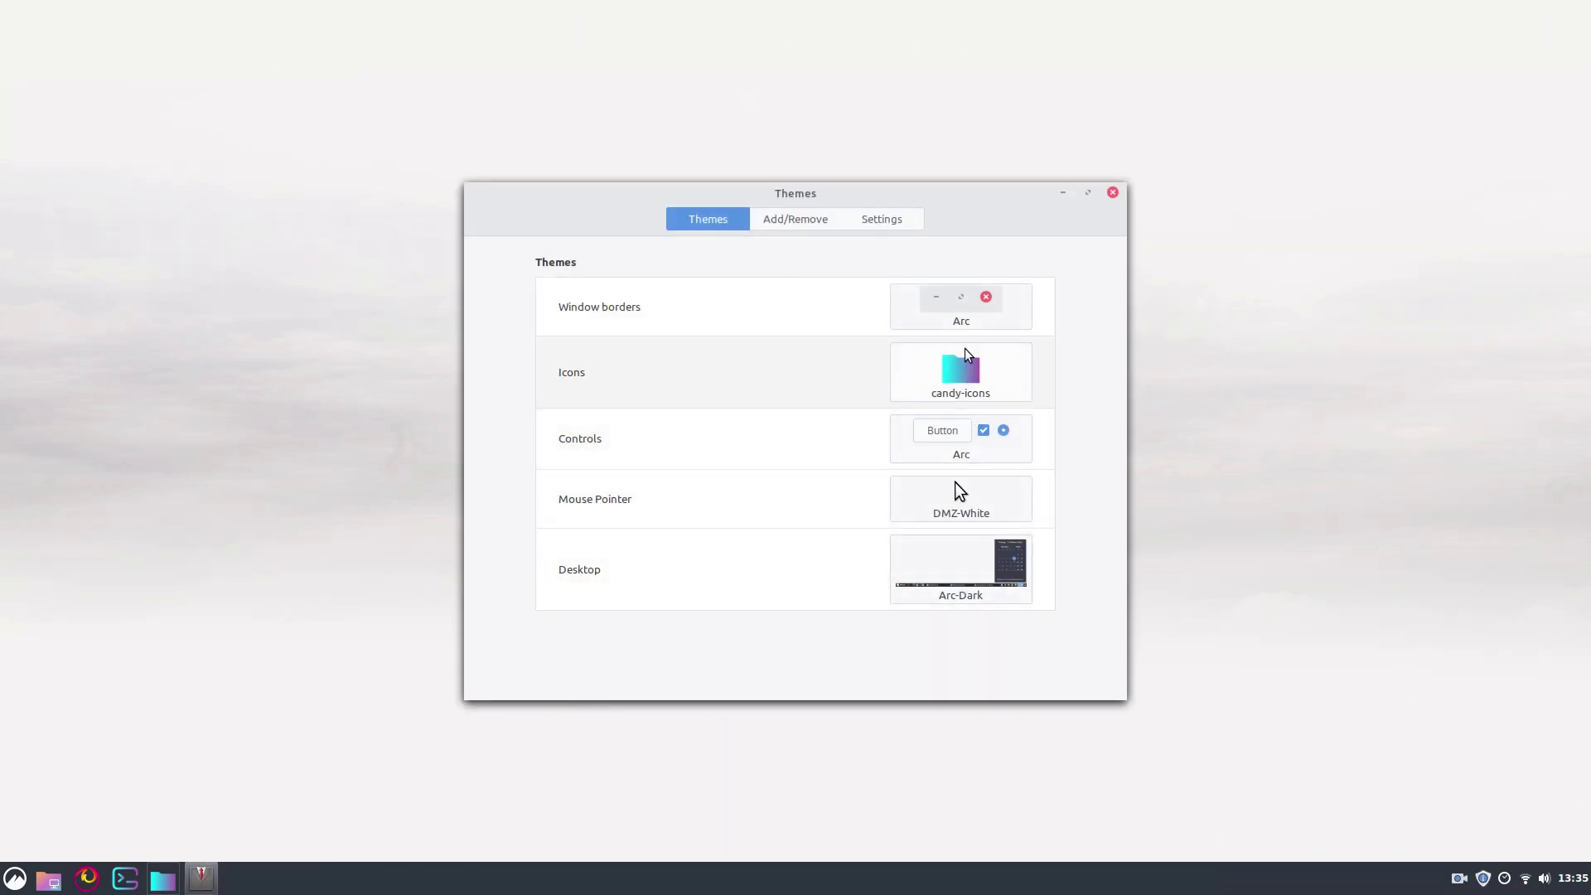
click(967, 375)
scroll(1268, 630, down, 2)
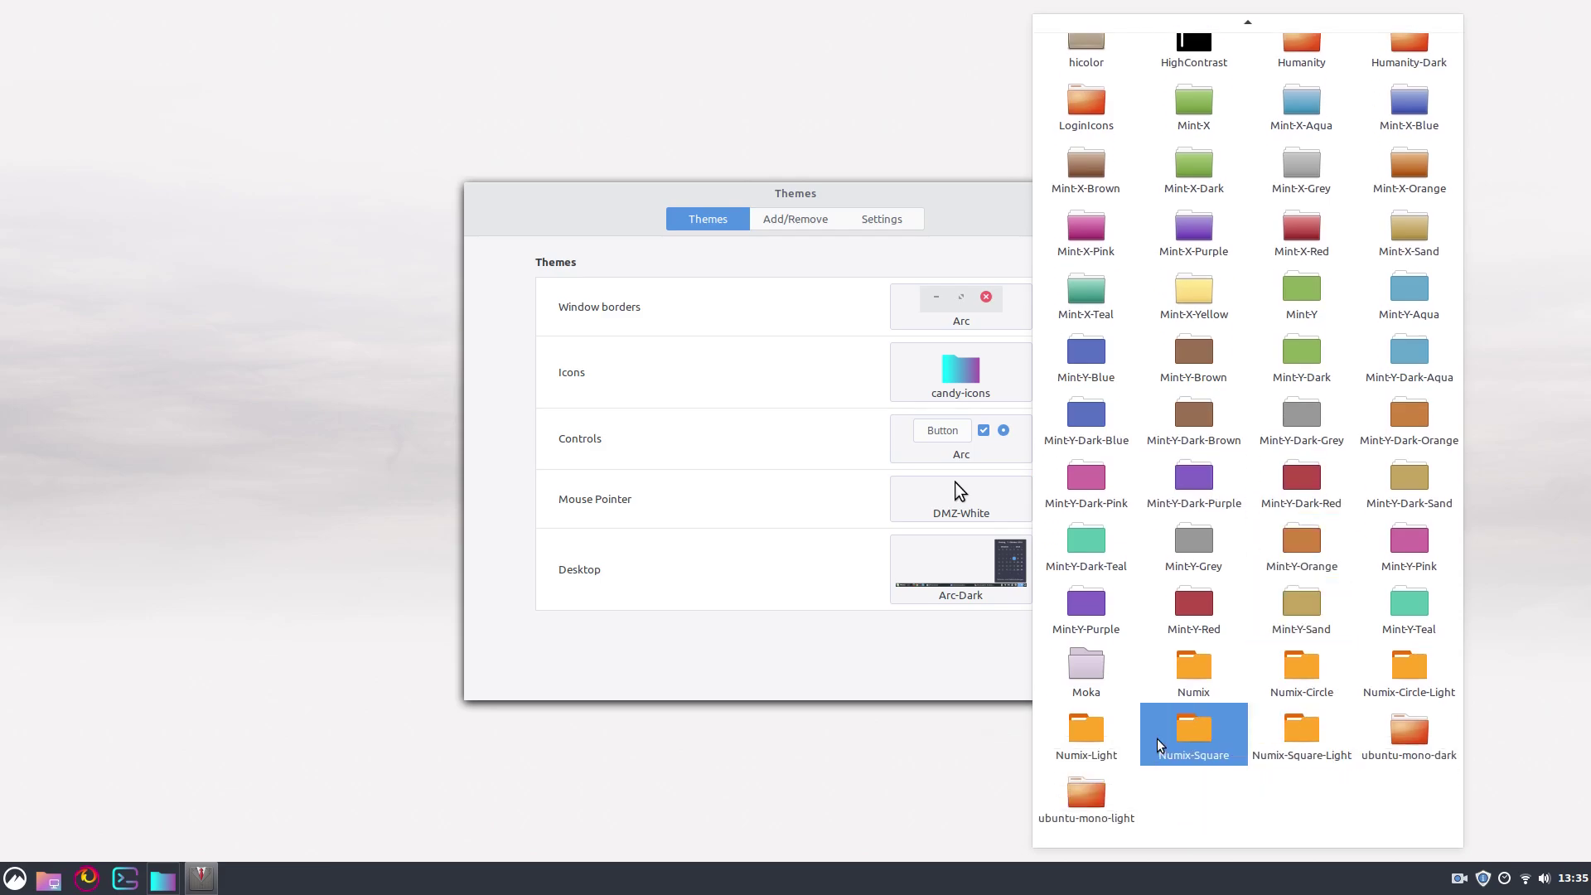
click(1375, 675)
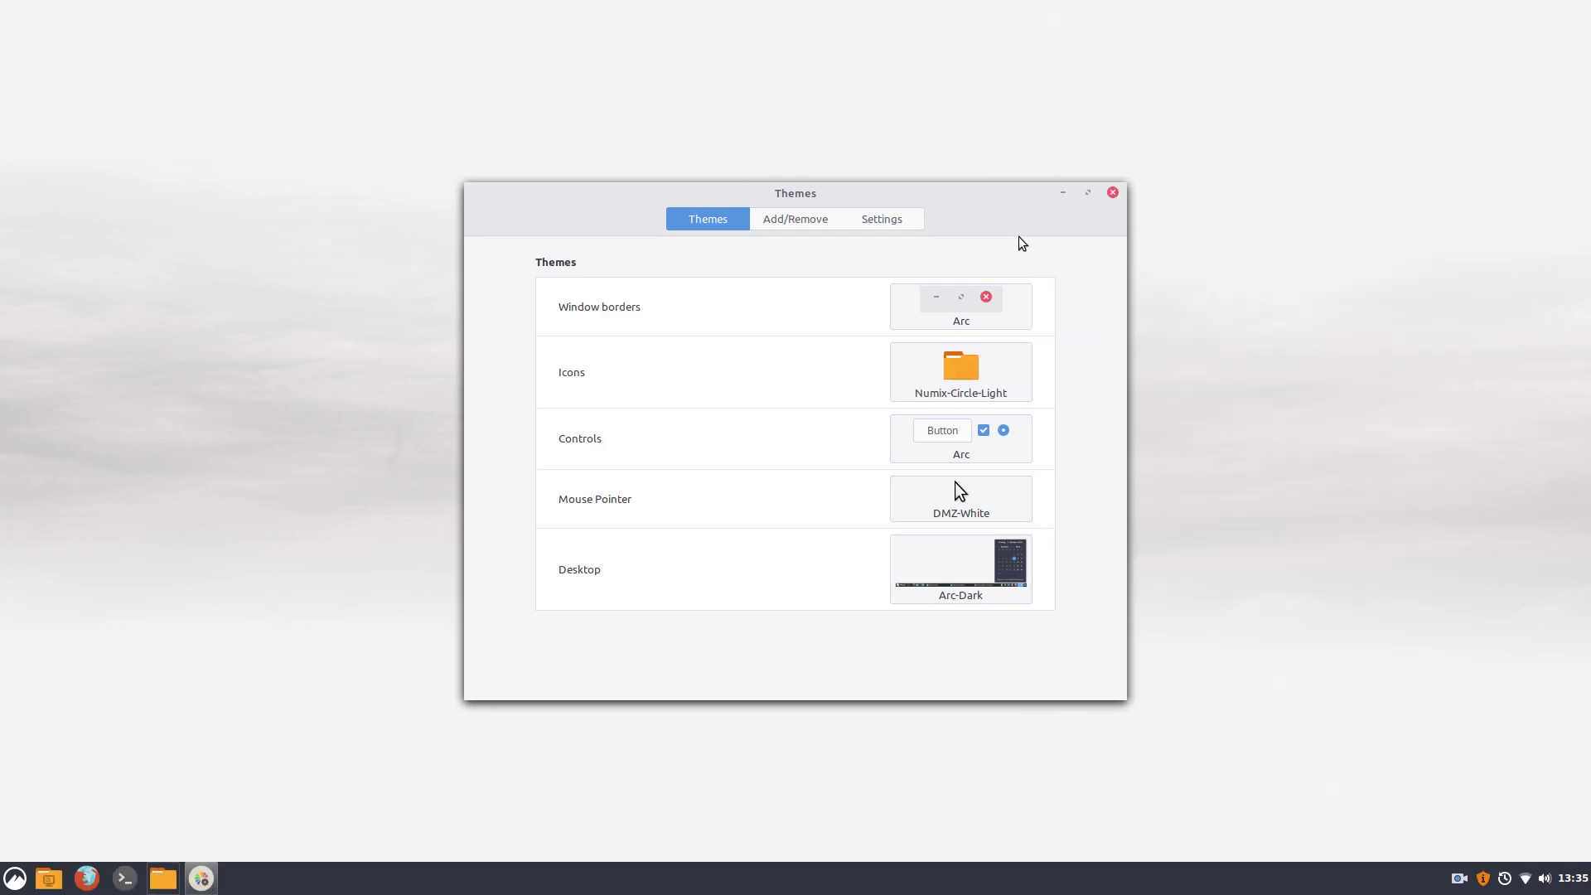
Minimize the Themes window to preview the application menu over the Statue of Liberty wallpaper, and bring the window back
click(1125, 198)
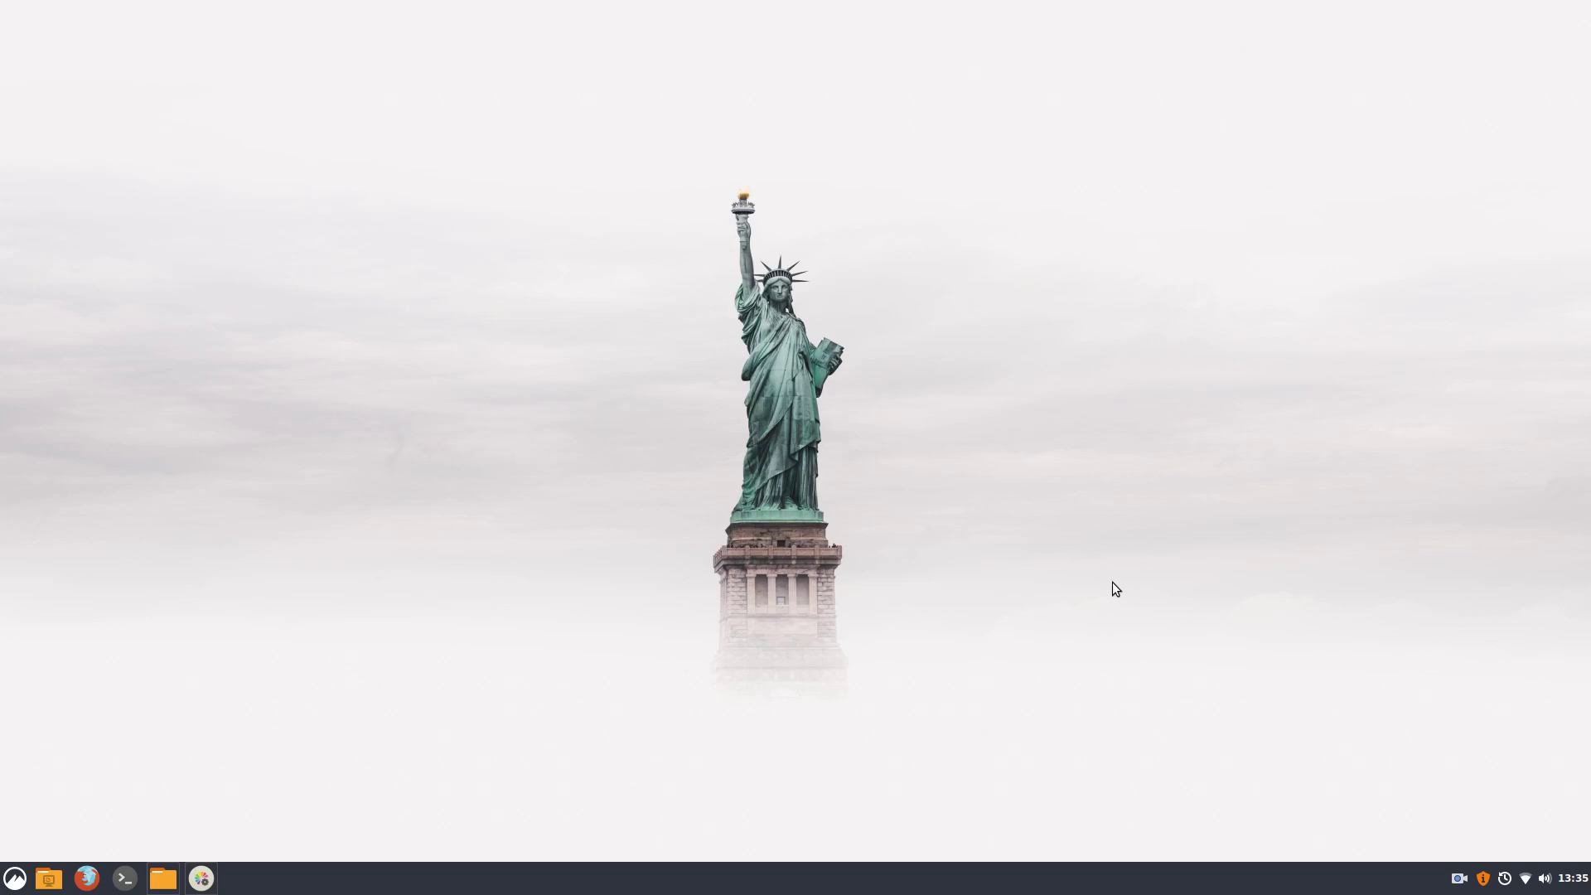
key(super)
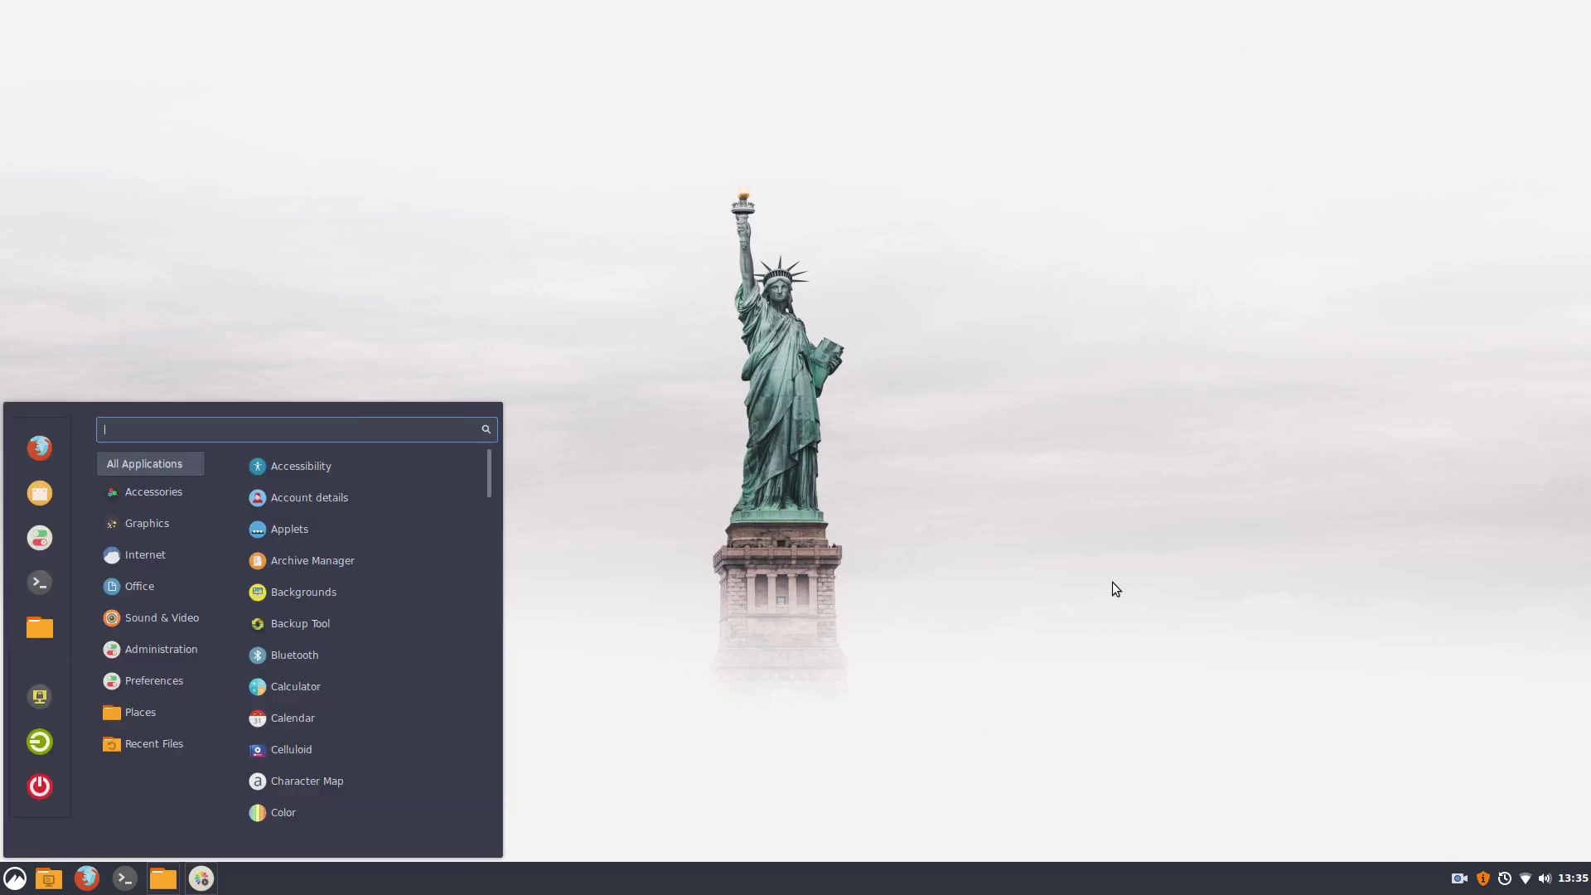
key(super)
key(super)
key(super)
key(super)
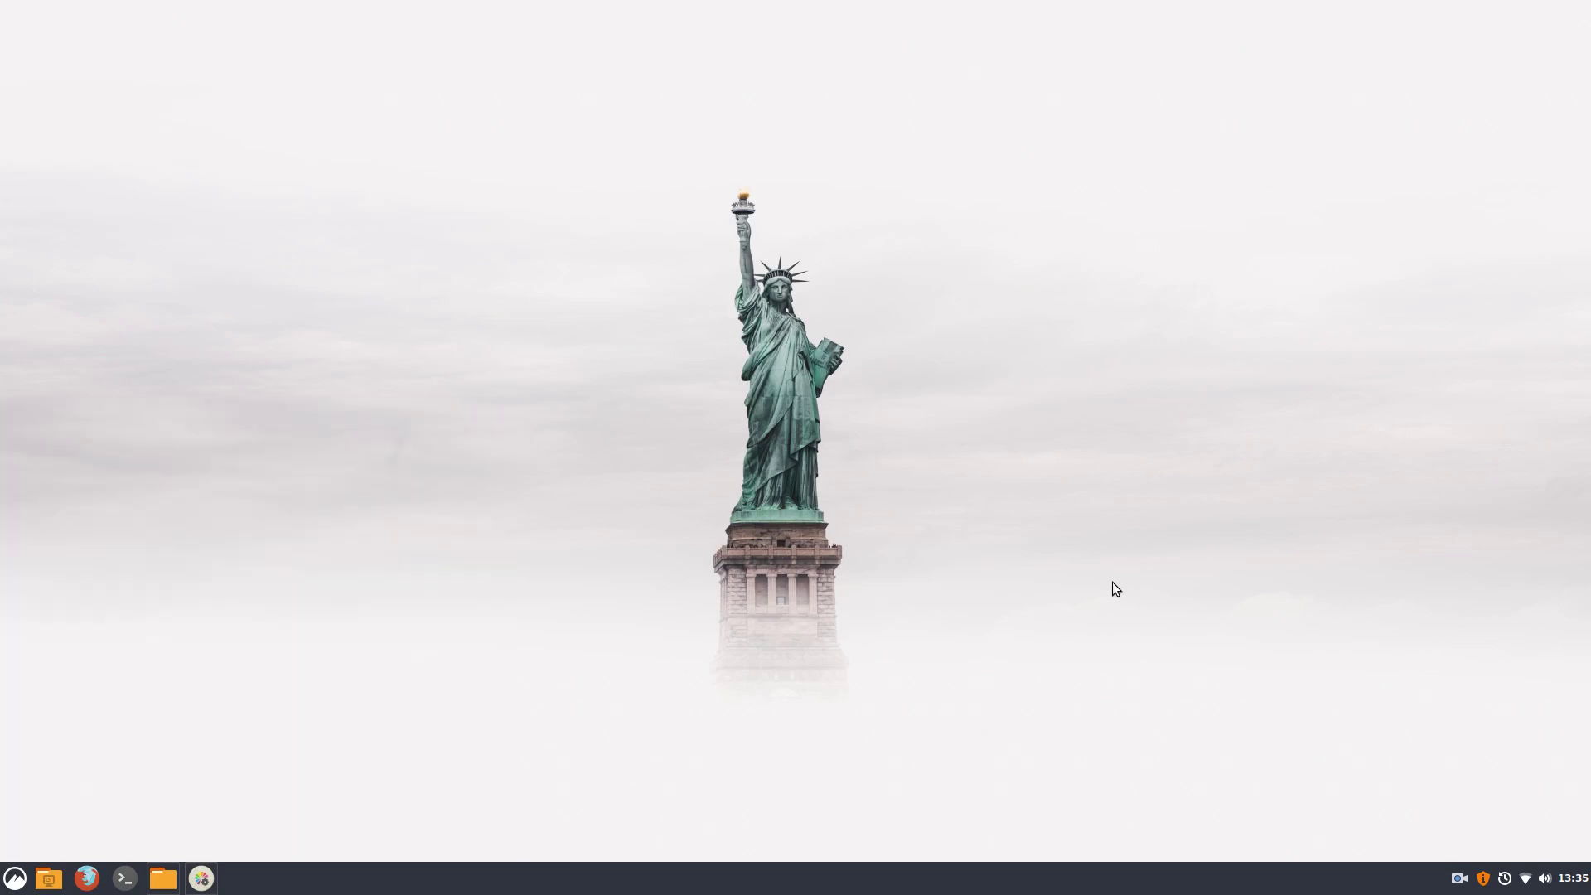
key(super)
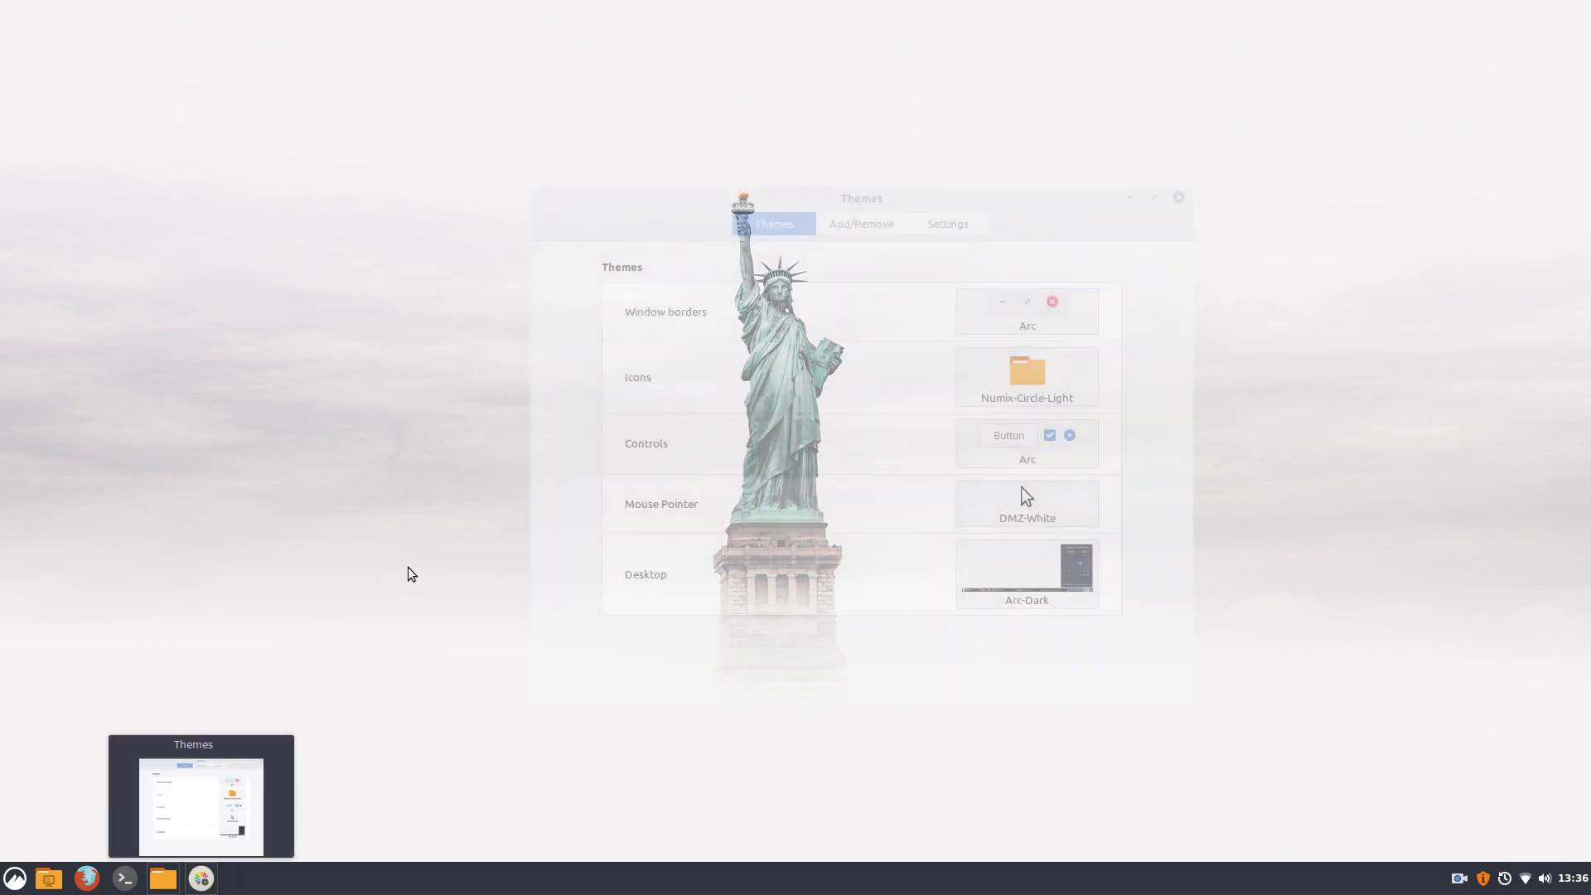
key(super)
key(super)
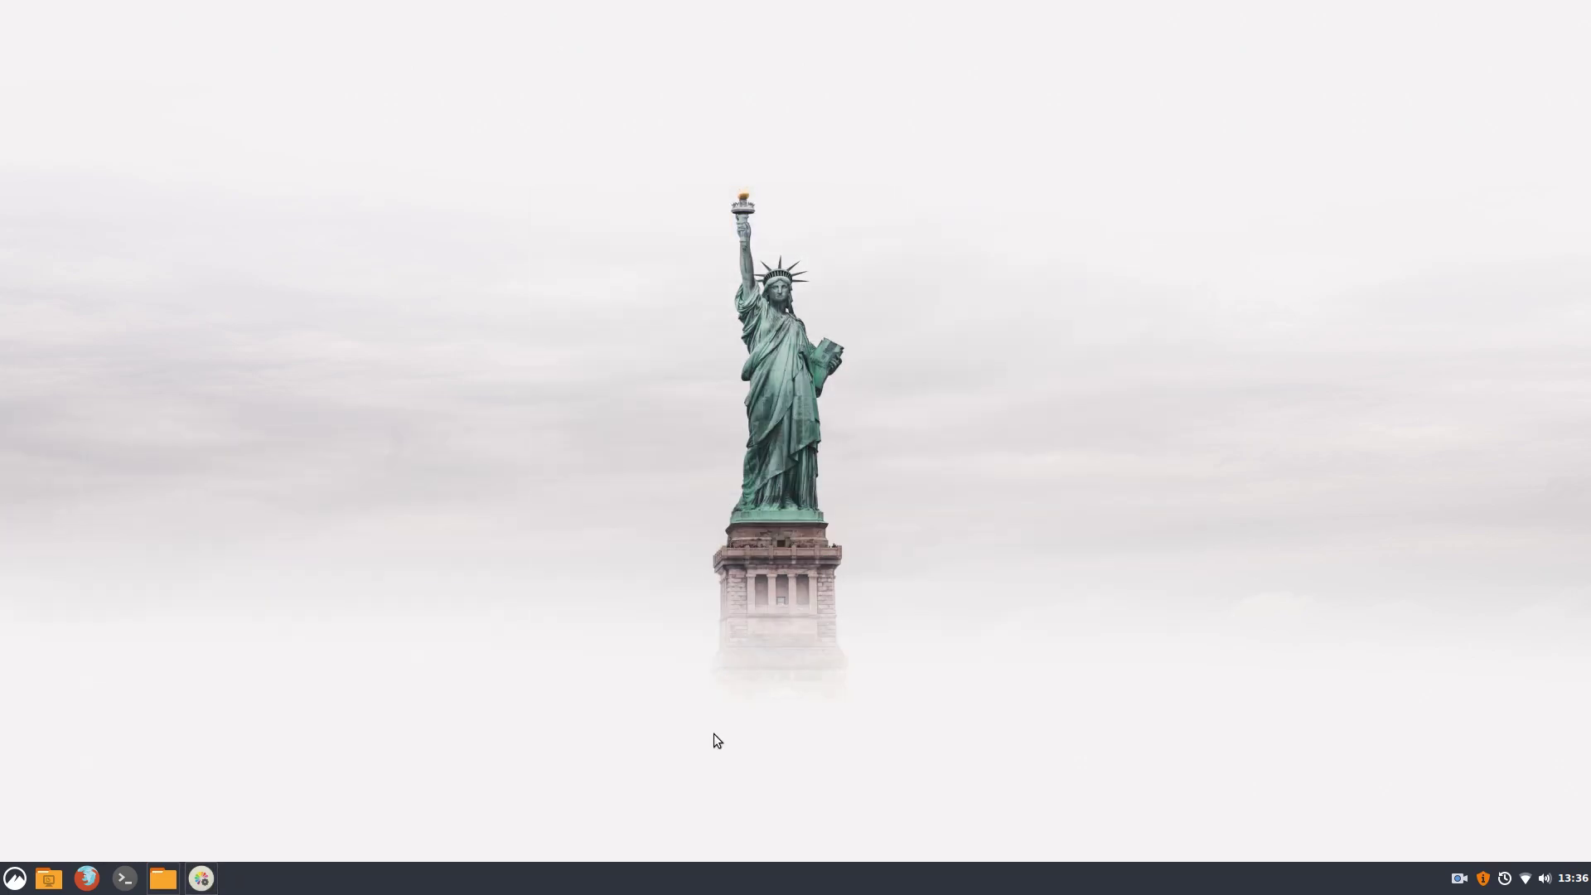
click(191, 881)
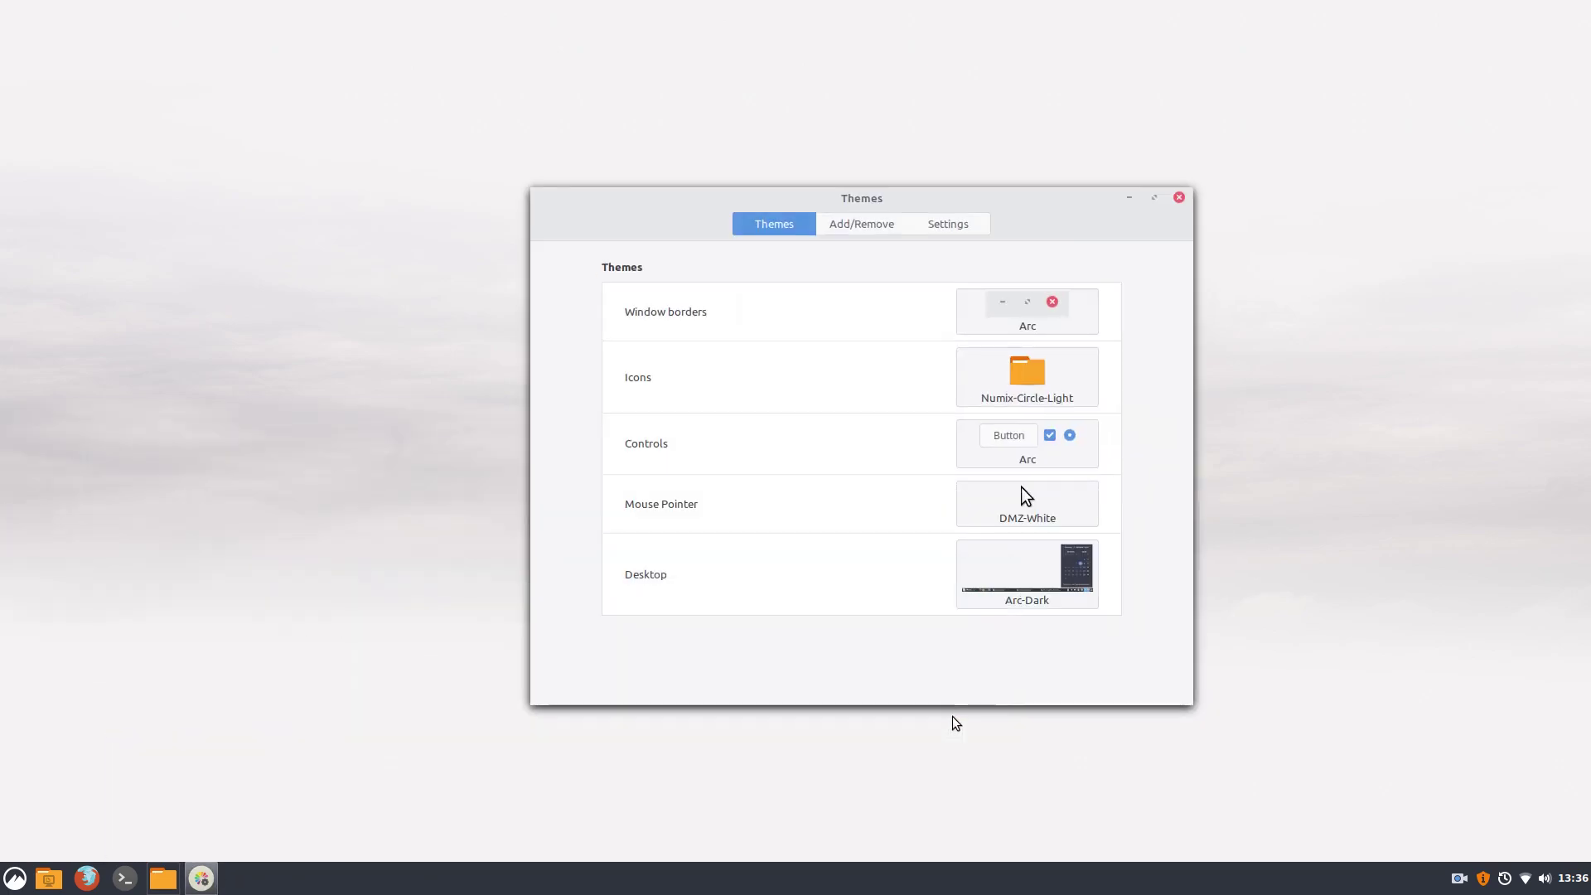
click(1076, 578)
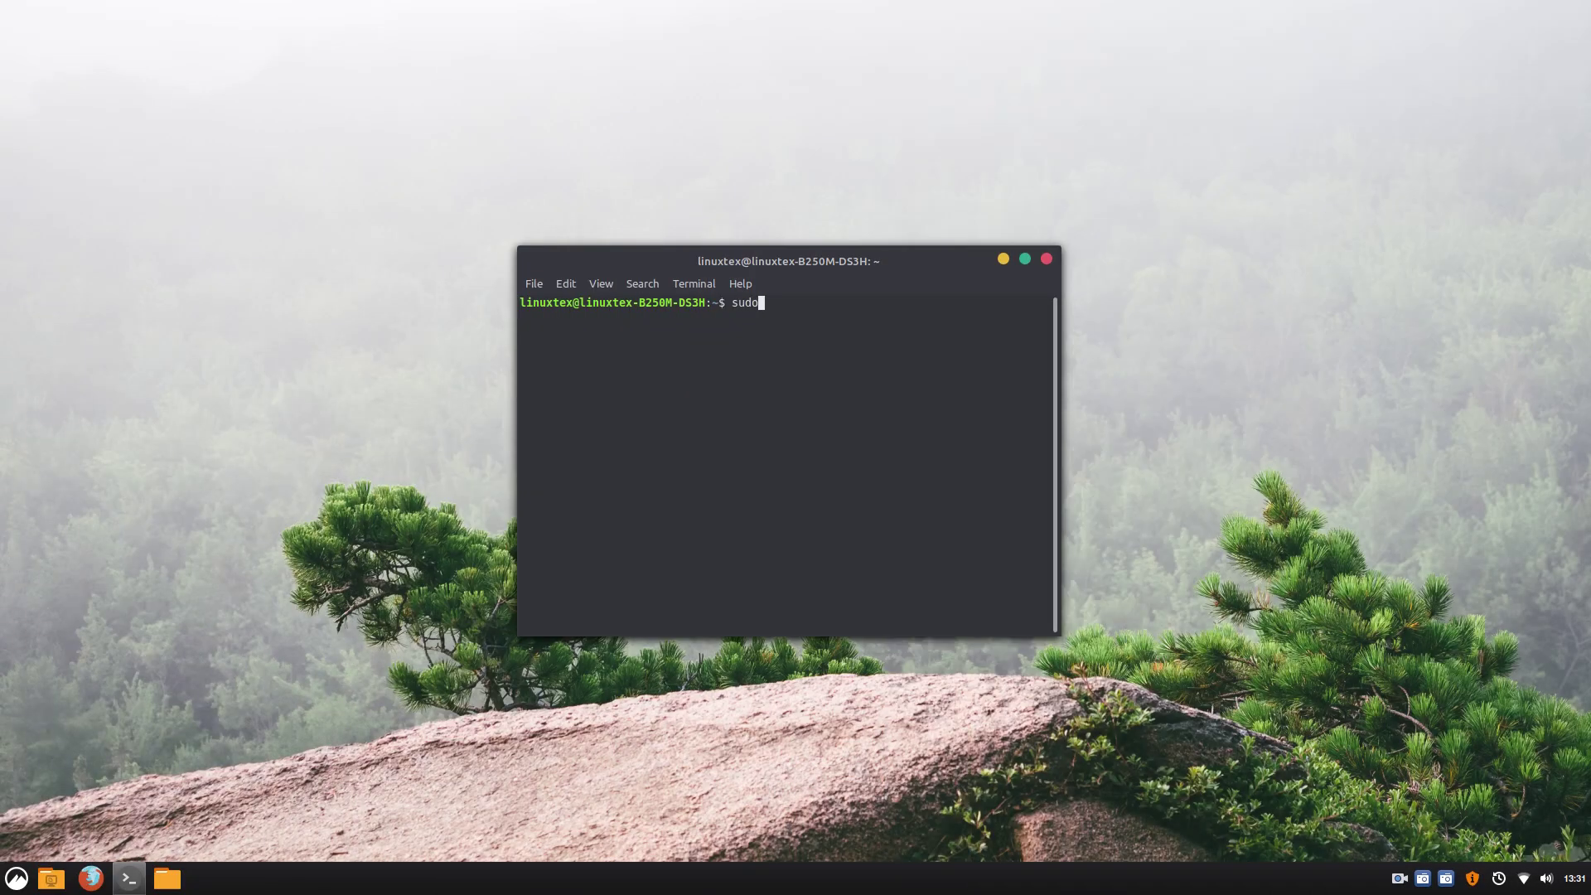
Install the Arc theme package in the terminal with "sudo apt install arc-theme", entering the account password
key(BackSpace)
key(BackSpace)
text(nstall arc-theme)
key(Return)
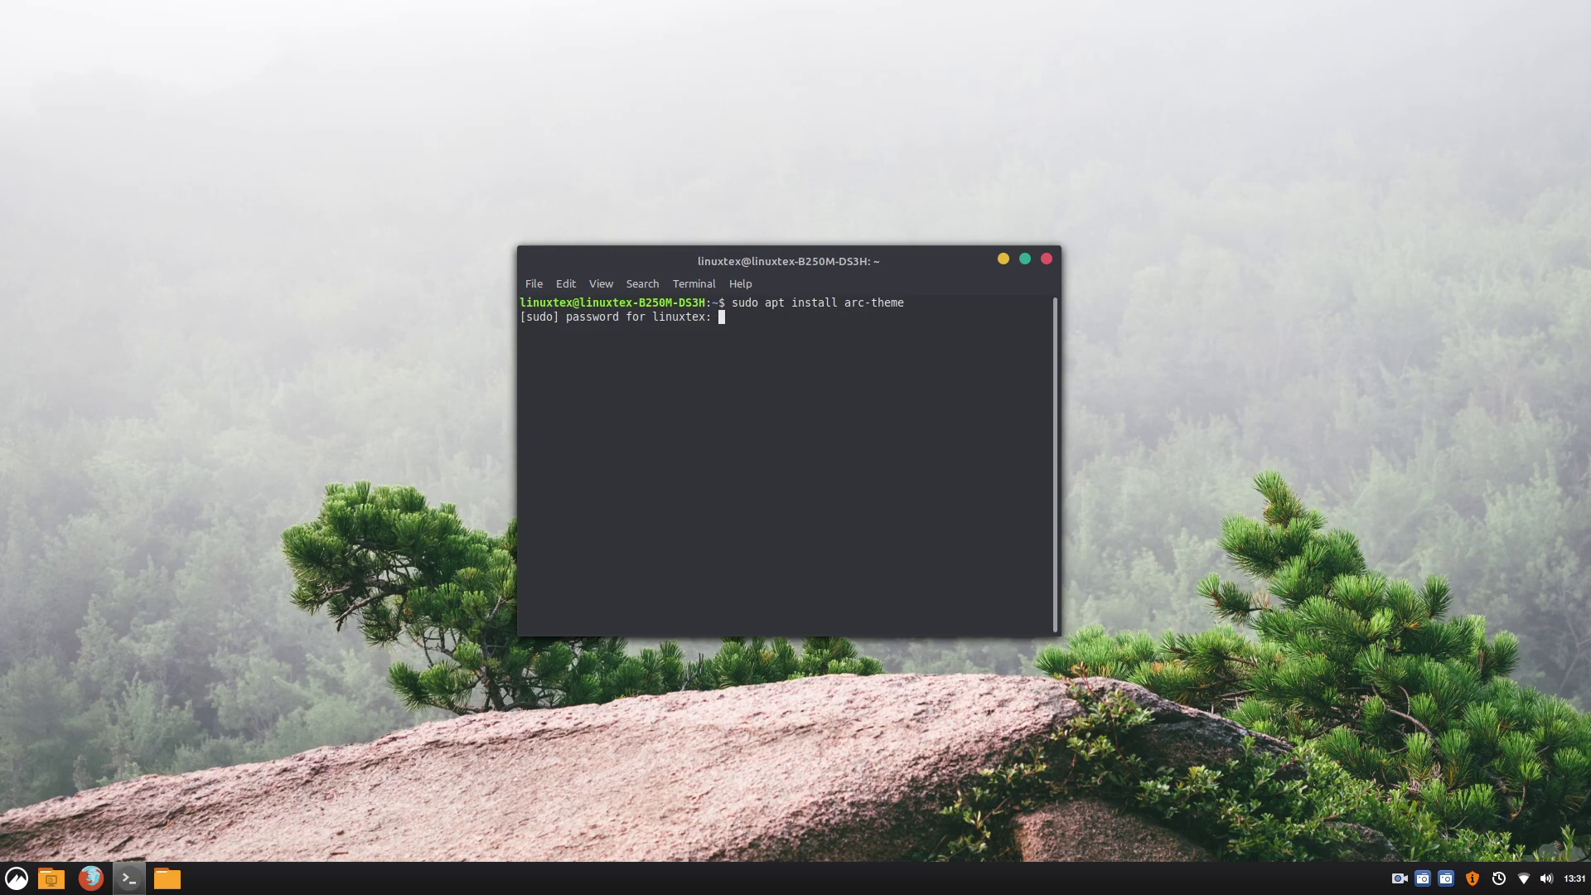
key(Return)
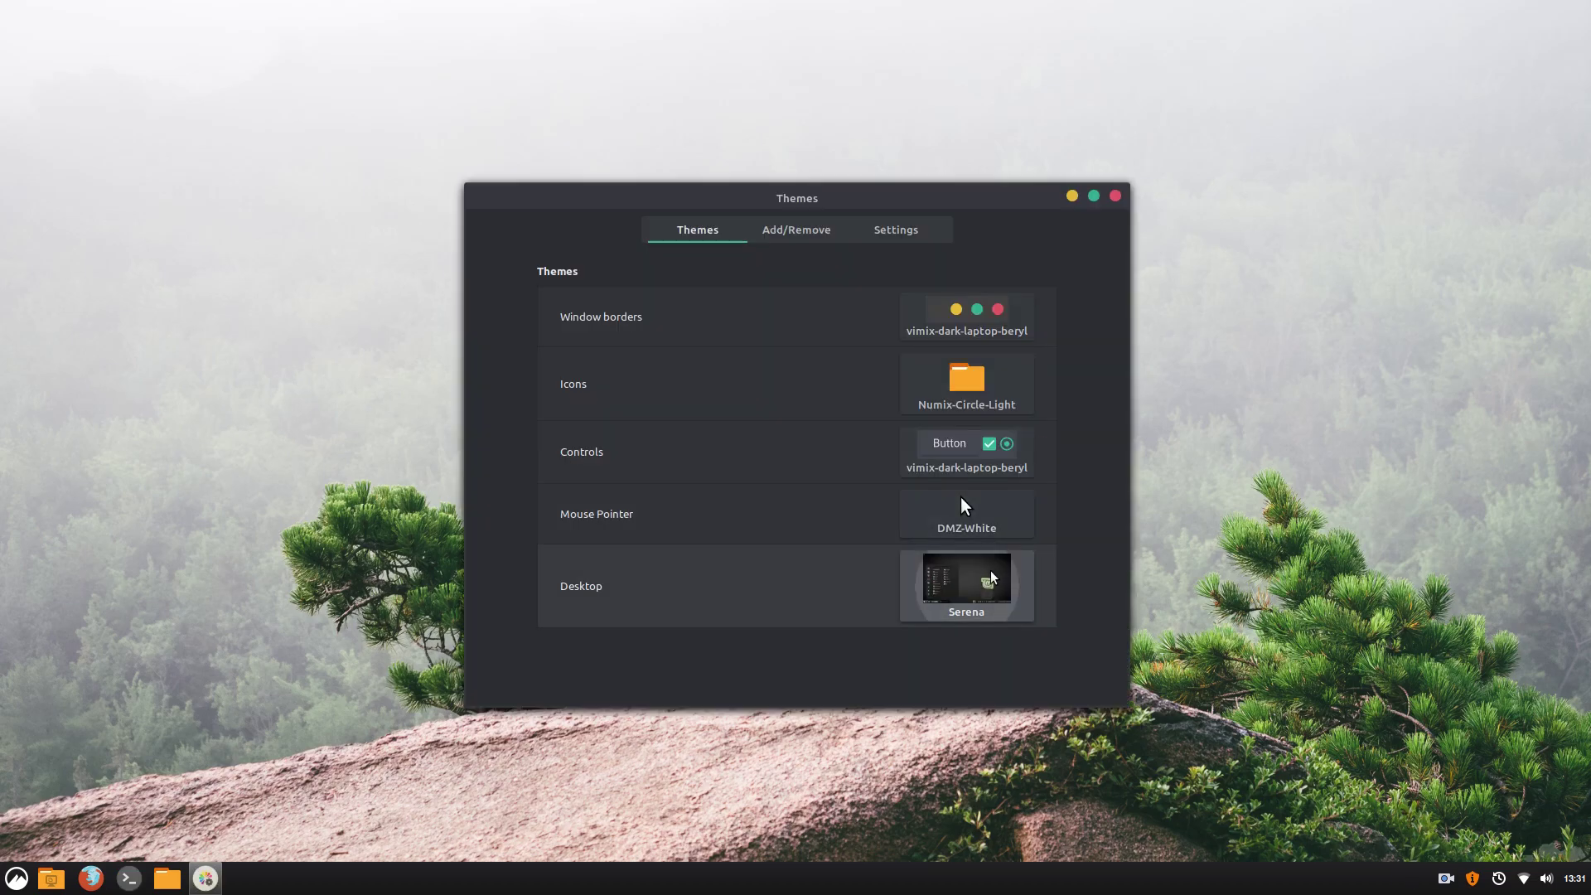
Set the desktop theme to Arc, and preview the application menu and the panel's calendar with it
click(990, 577)
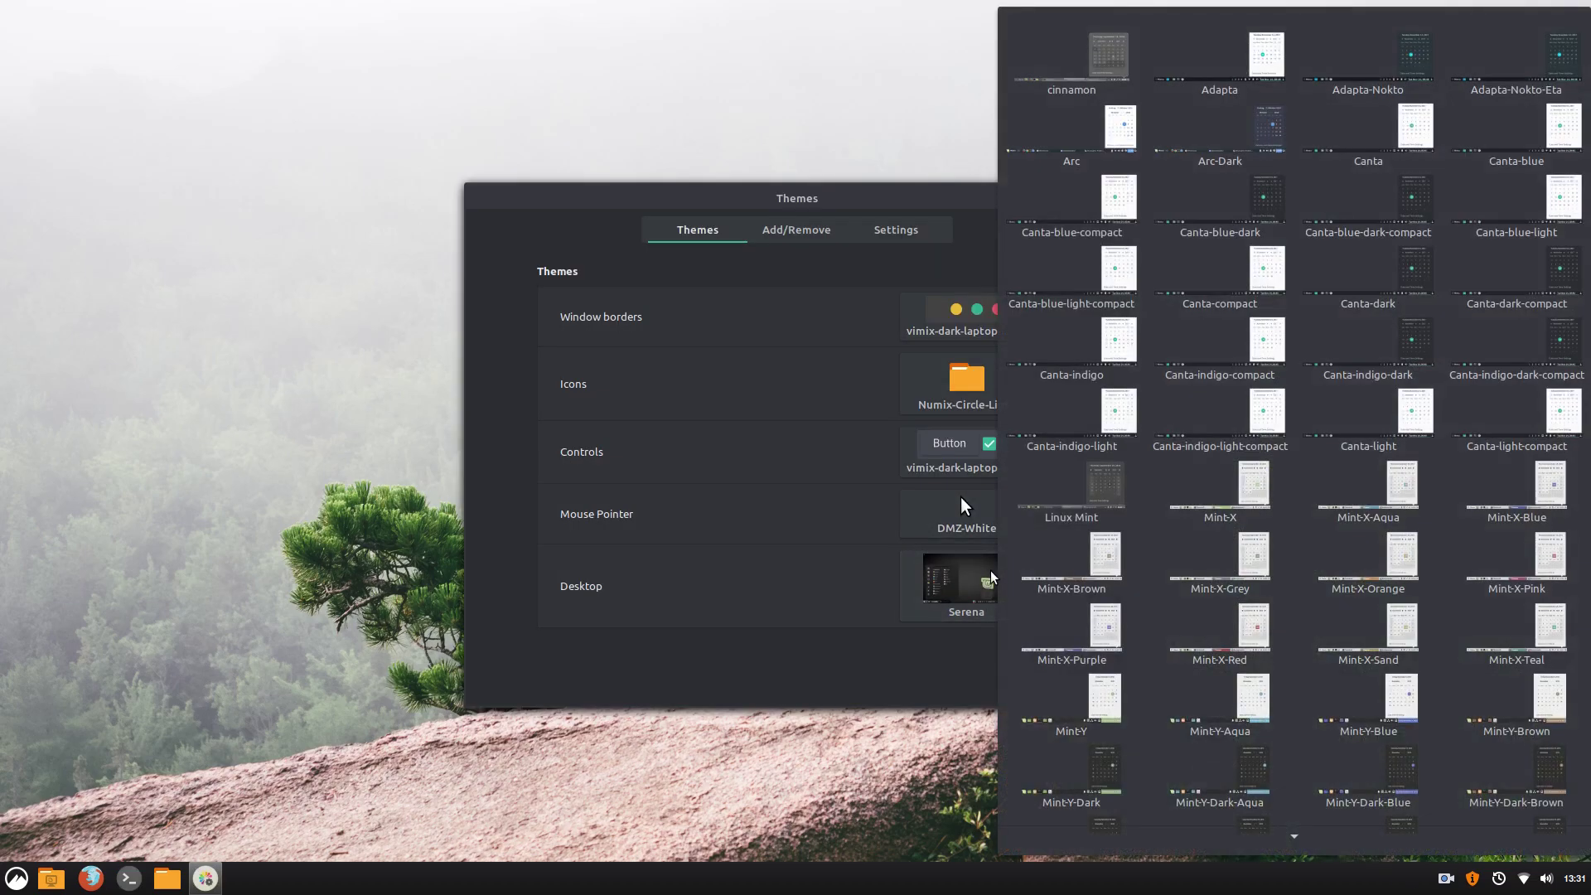
click(1130, 147)
click(13, 877)
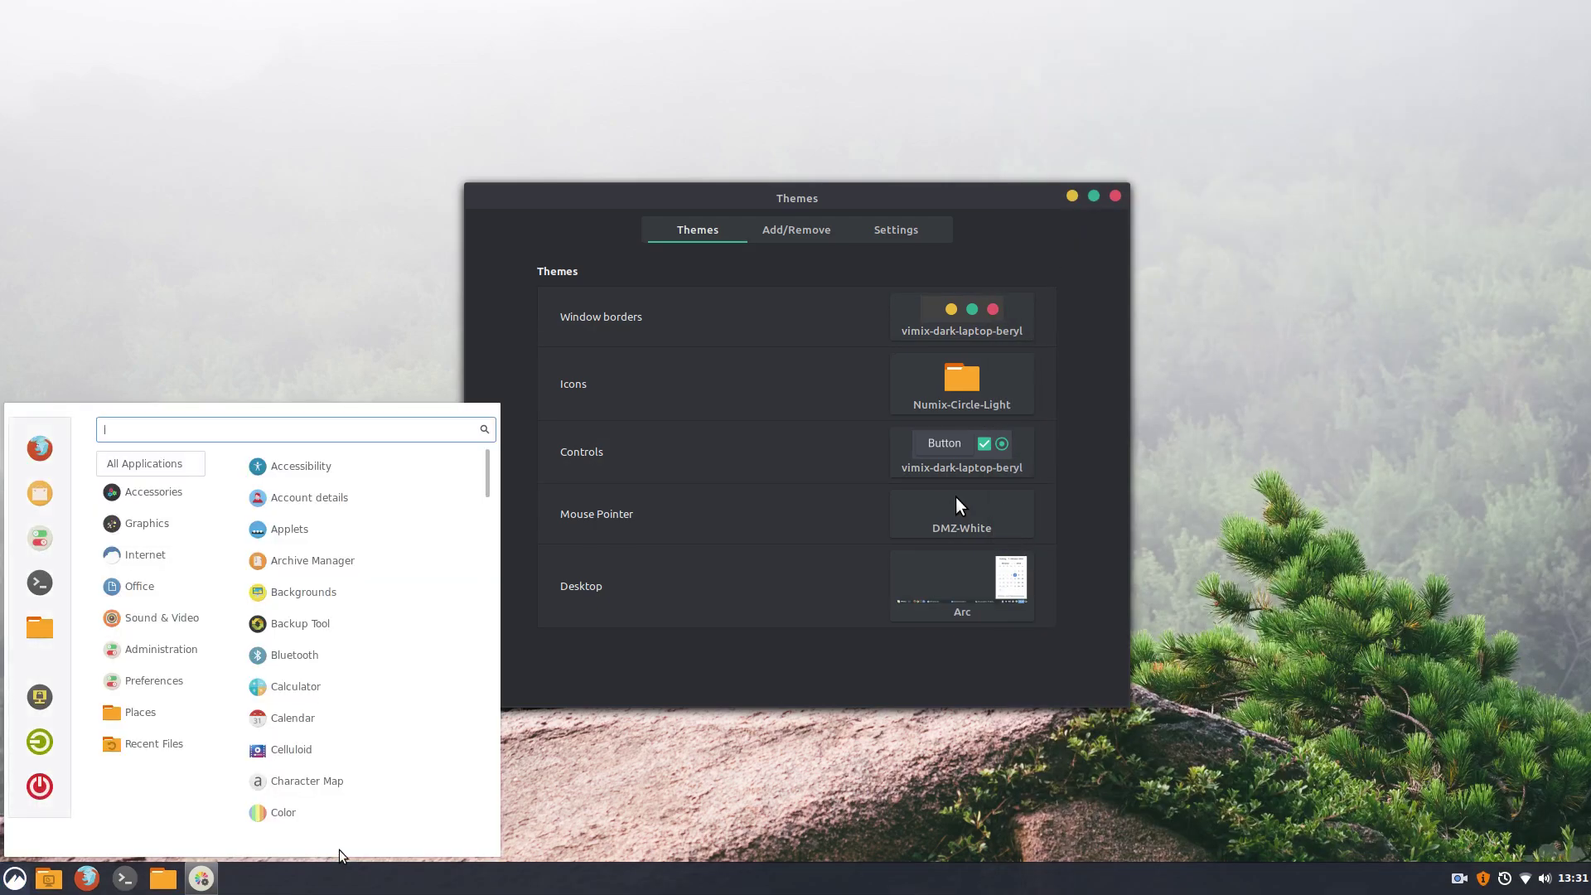
click(725, 750)
click(1563, 884)
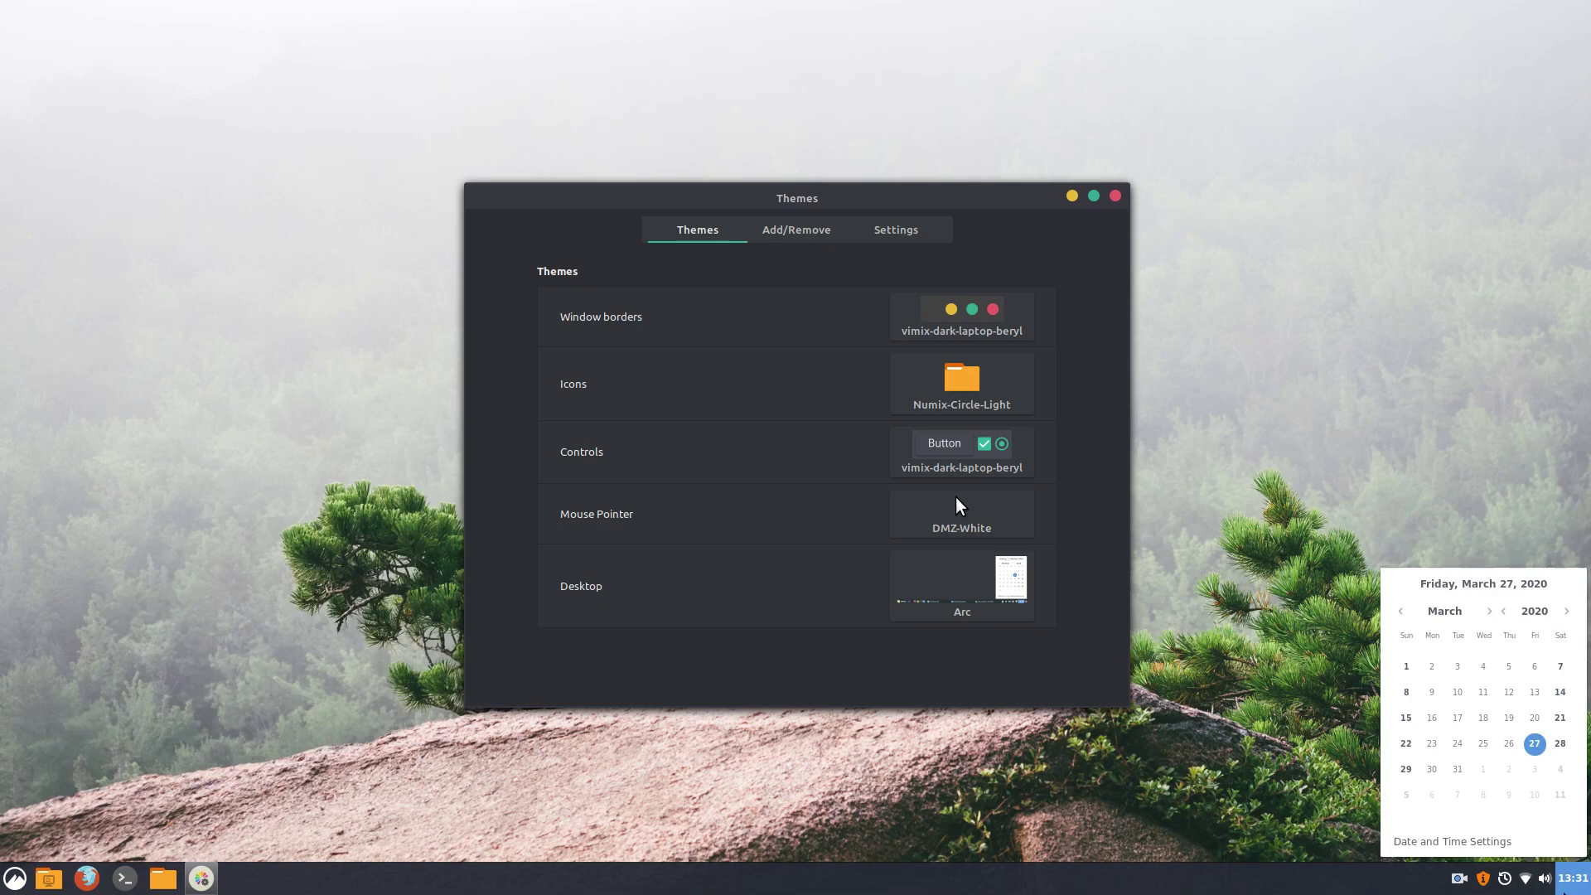
click(1563, 892)
click(13, 880)
click(965, 617)
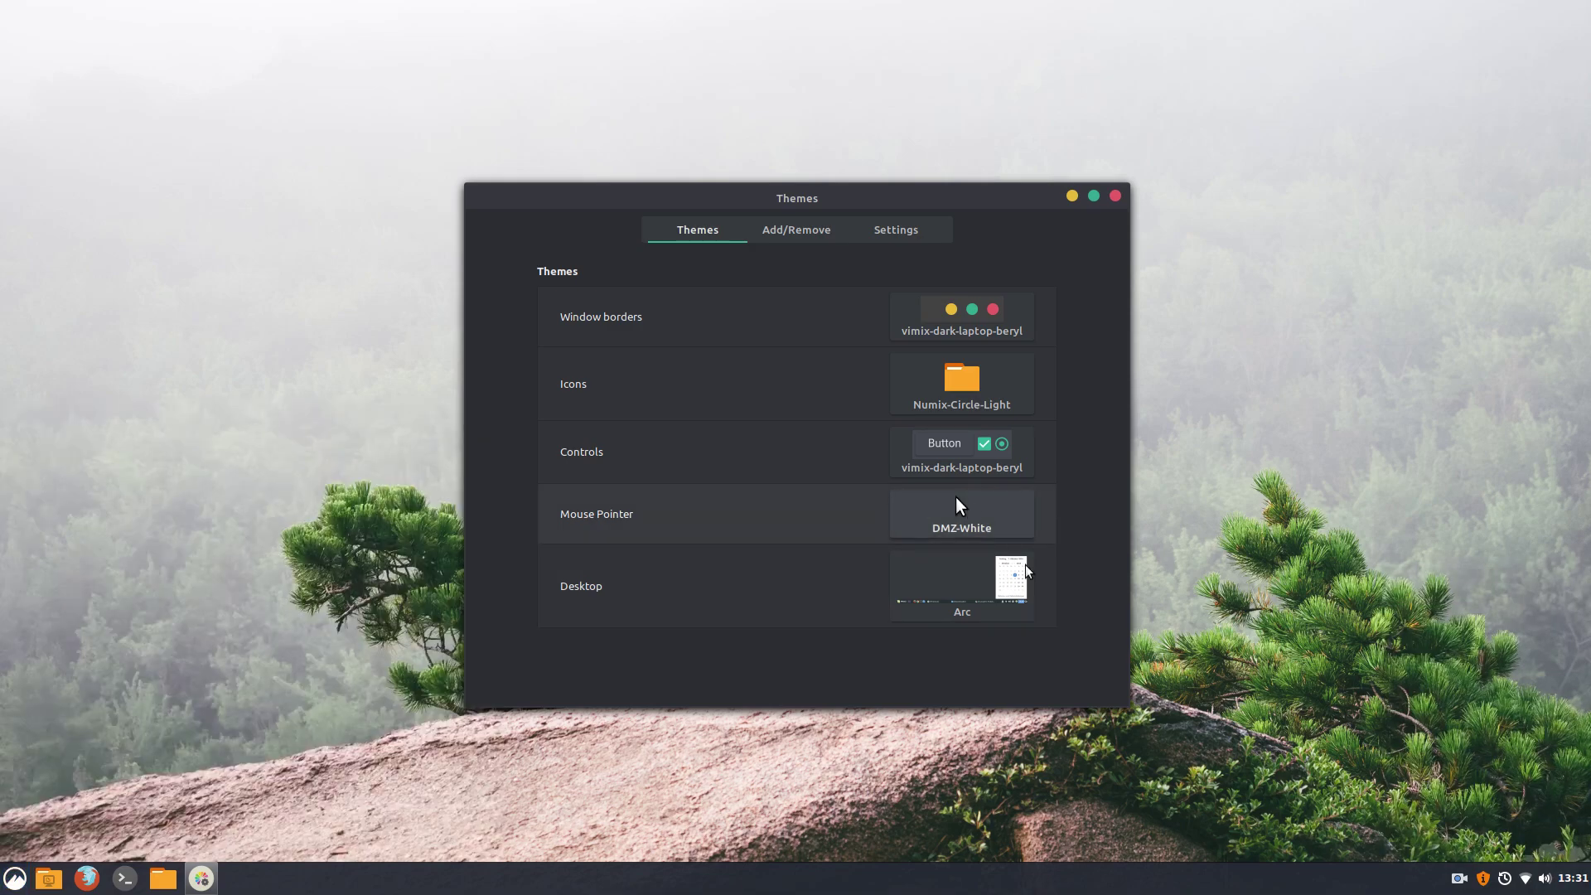
Set the desktop theme to Arc-Dark and preview the application menu with it
click(1028, 583)
click(1222, 137)
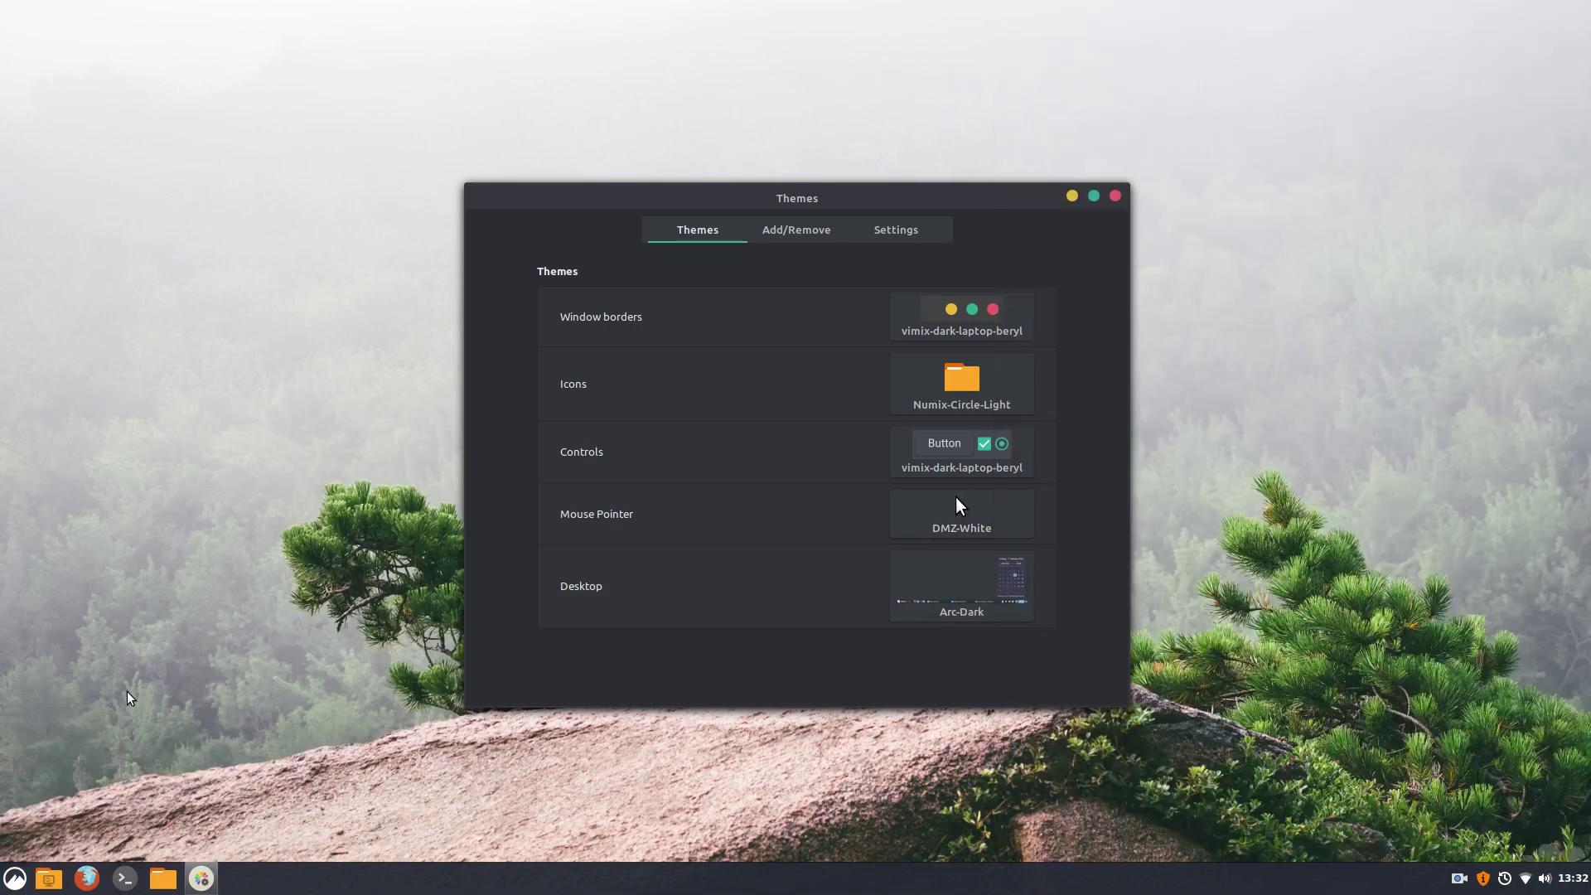
click(15, 879)
click(622, 419)
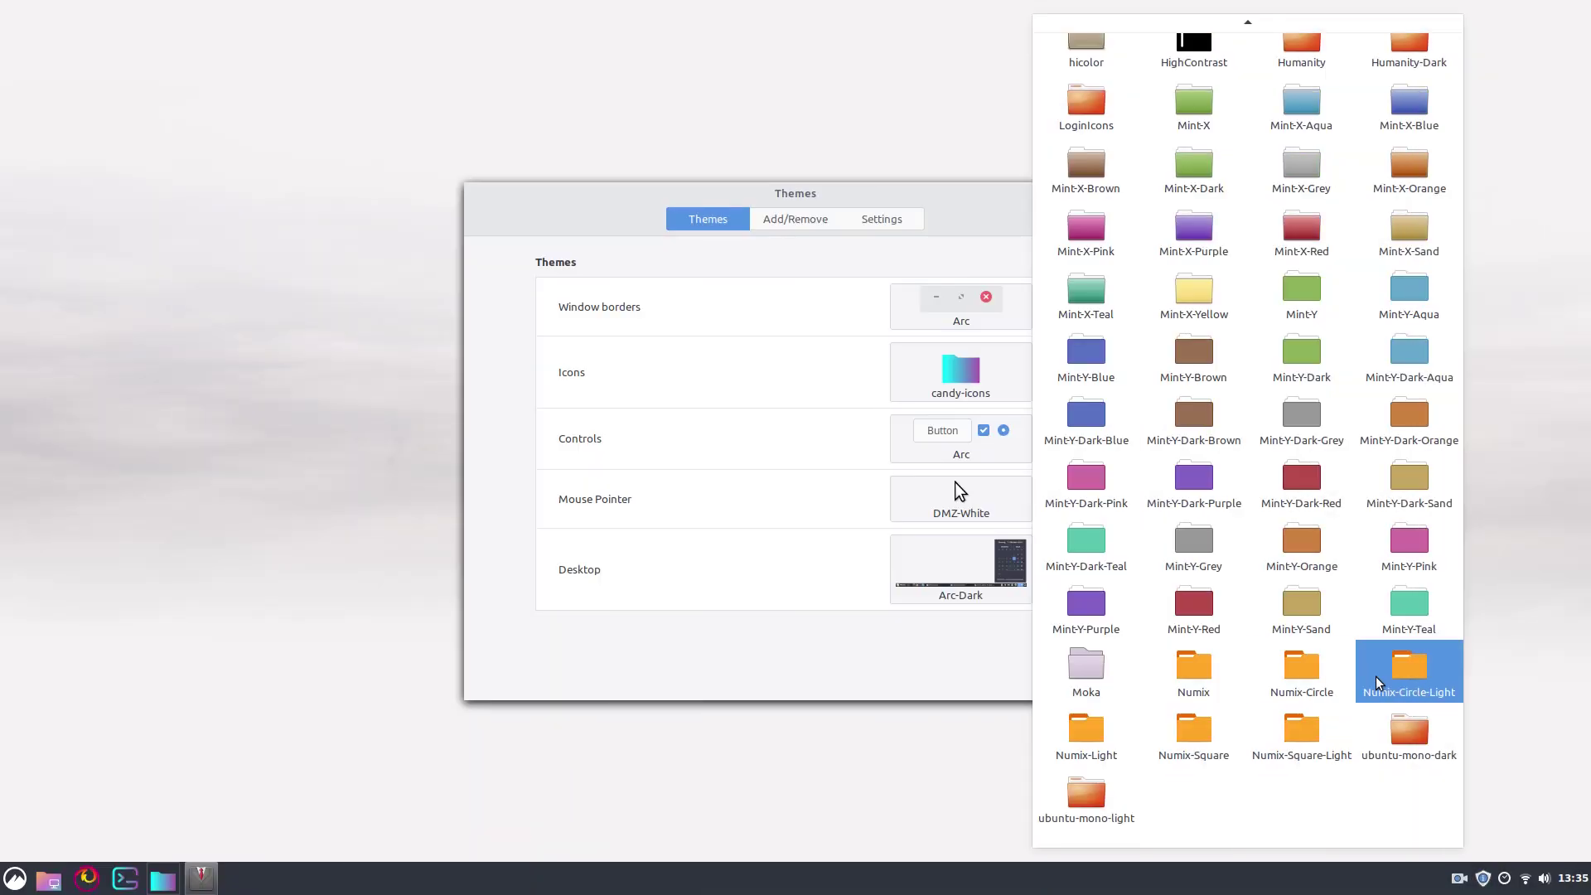
Set the icon theme to Numix-Circle-Light and minimize the Themes window to reveal the desktop
click(1375, 681)
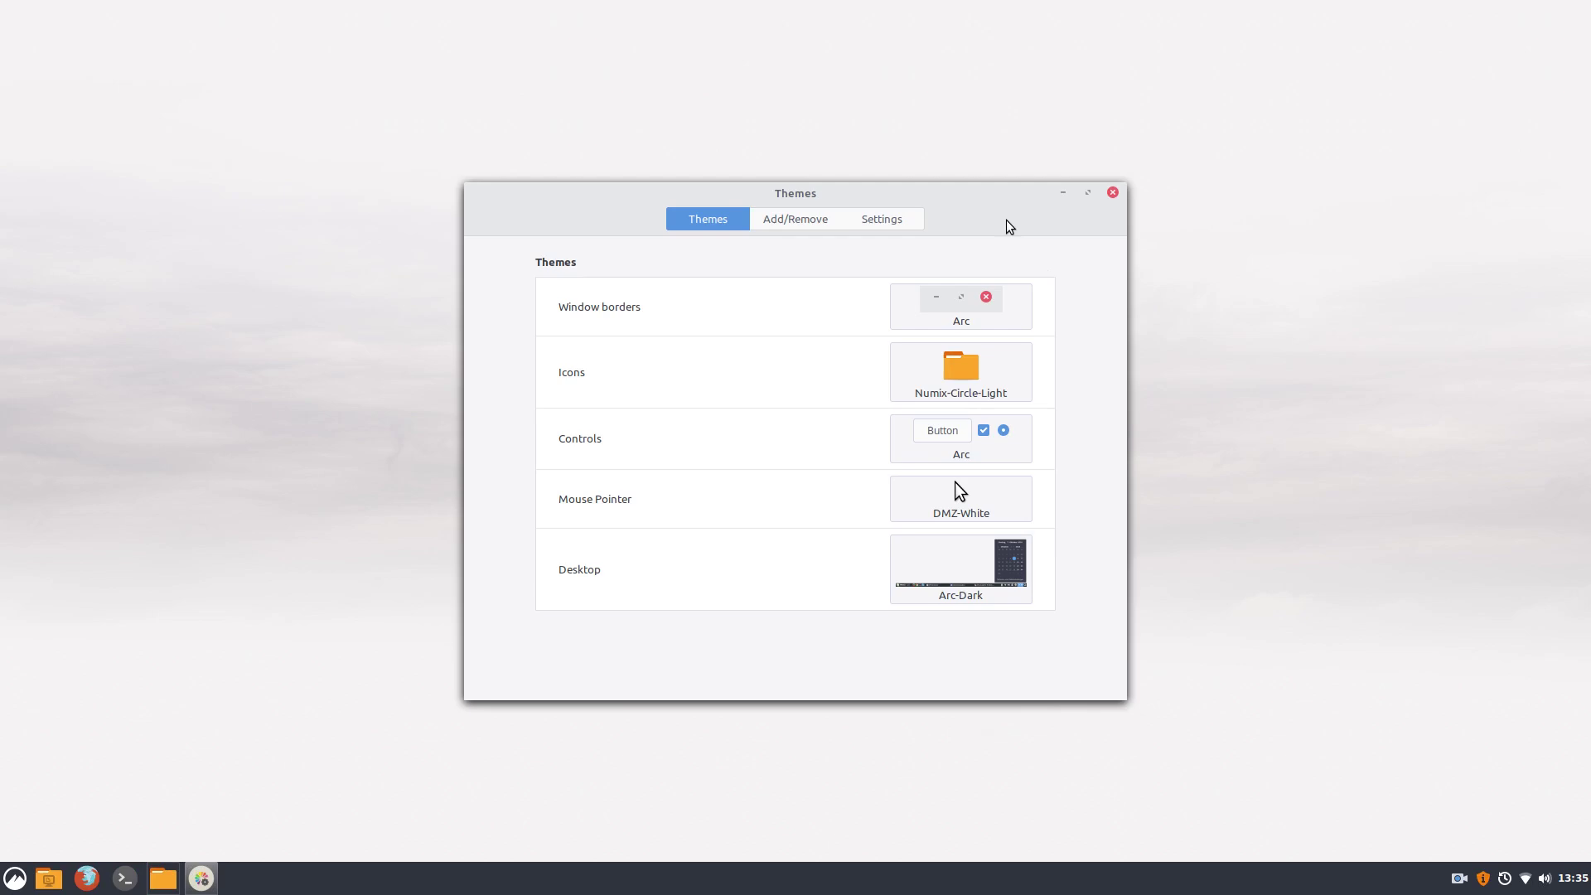
drag(1005, 224, 1072, 229)
click(1132, 198)
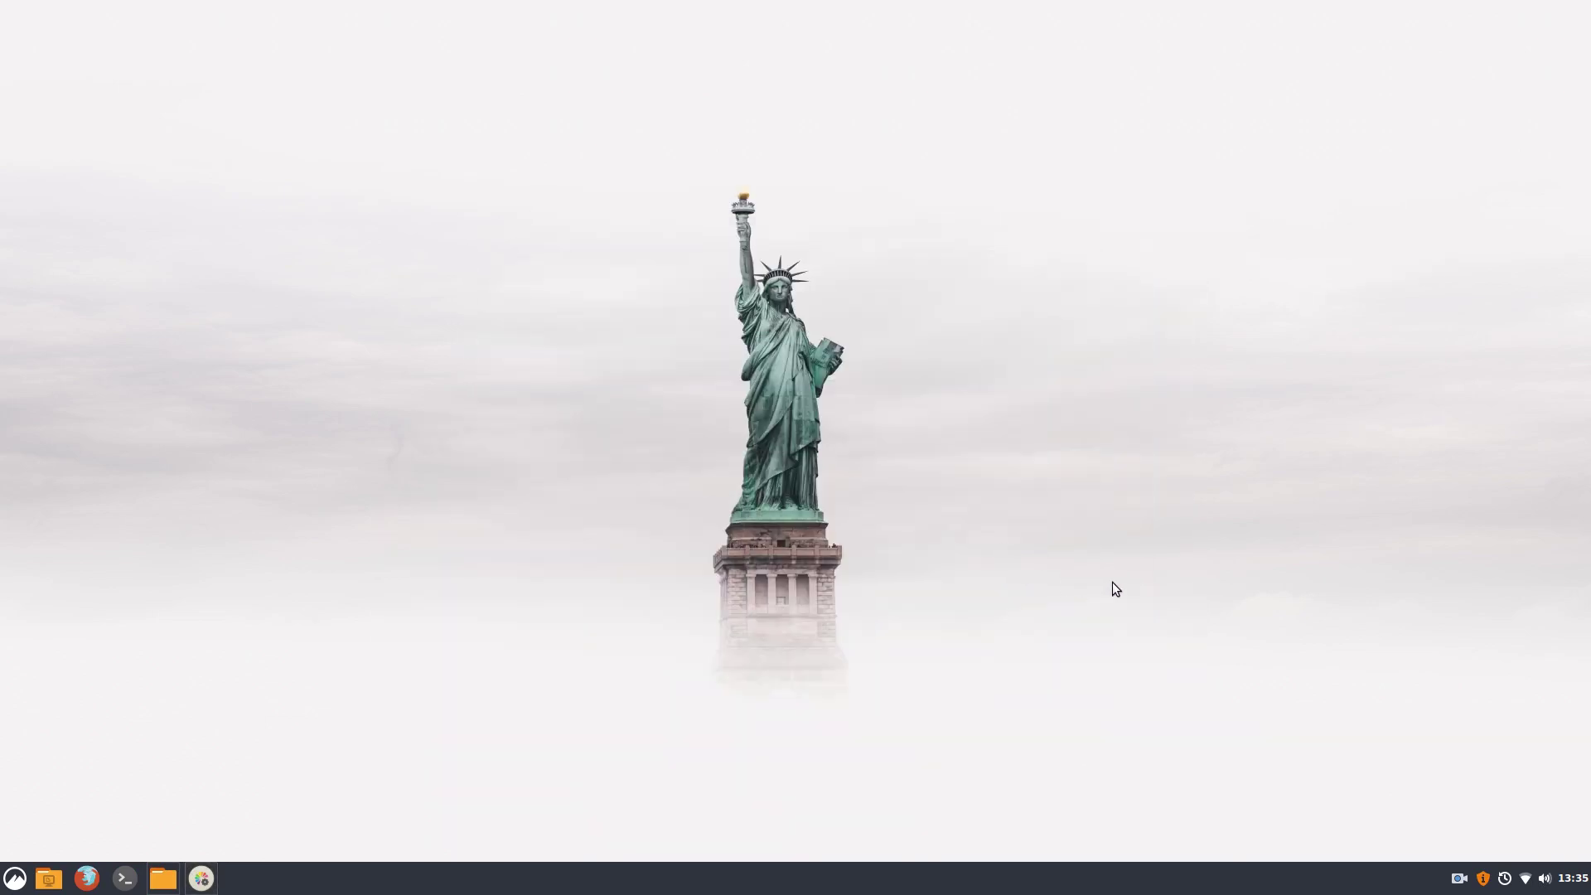
key(super)
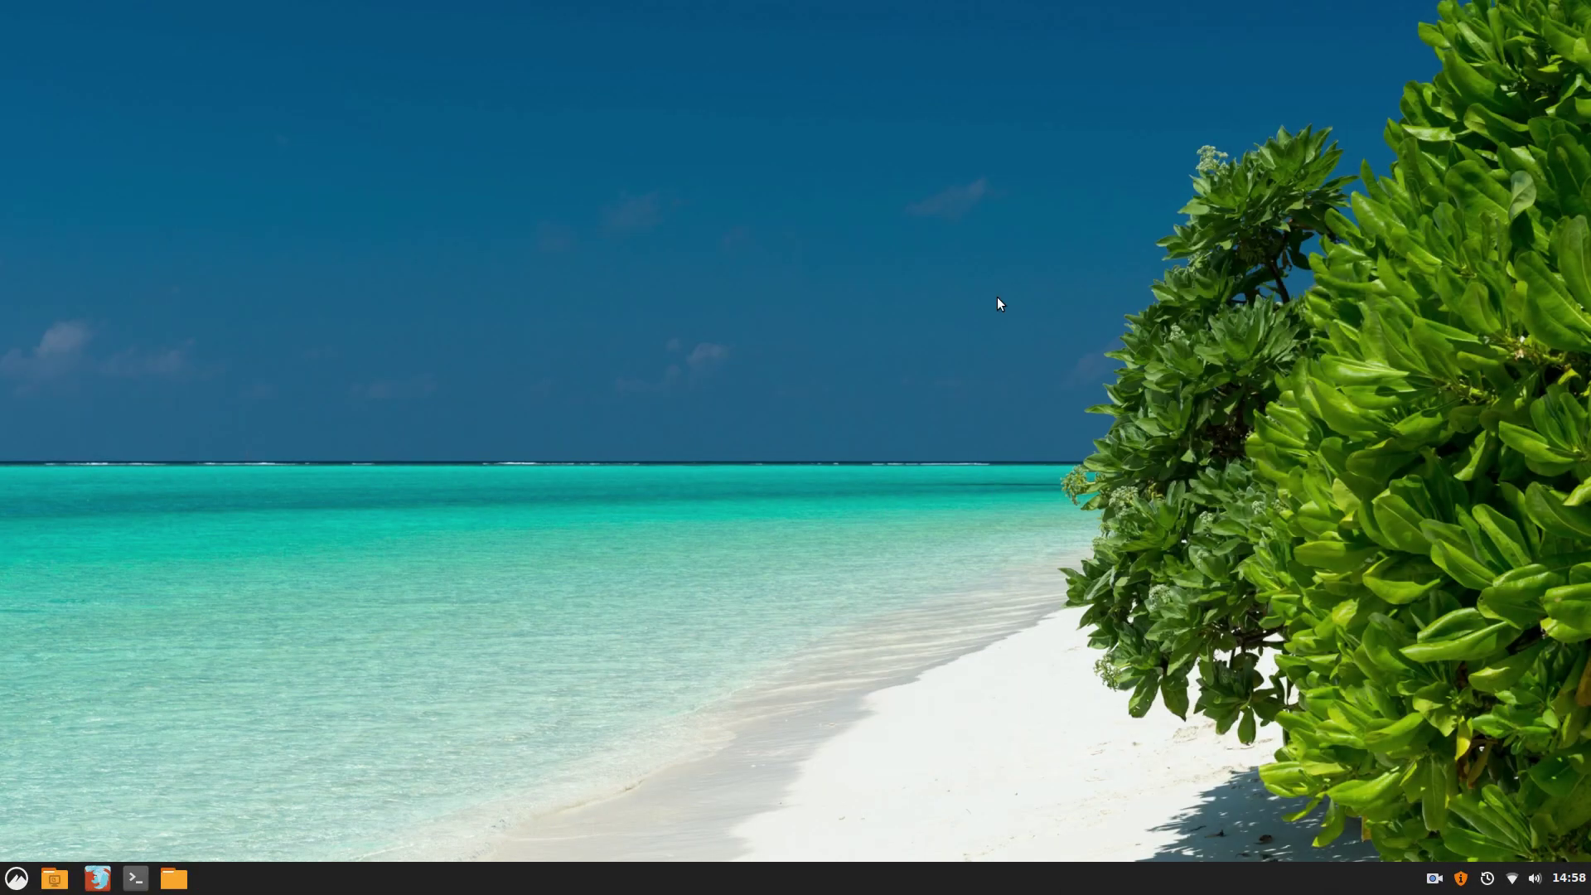
Preview the application menu's categories on the beach desktop and search the menu for "fire"
key(super)
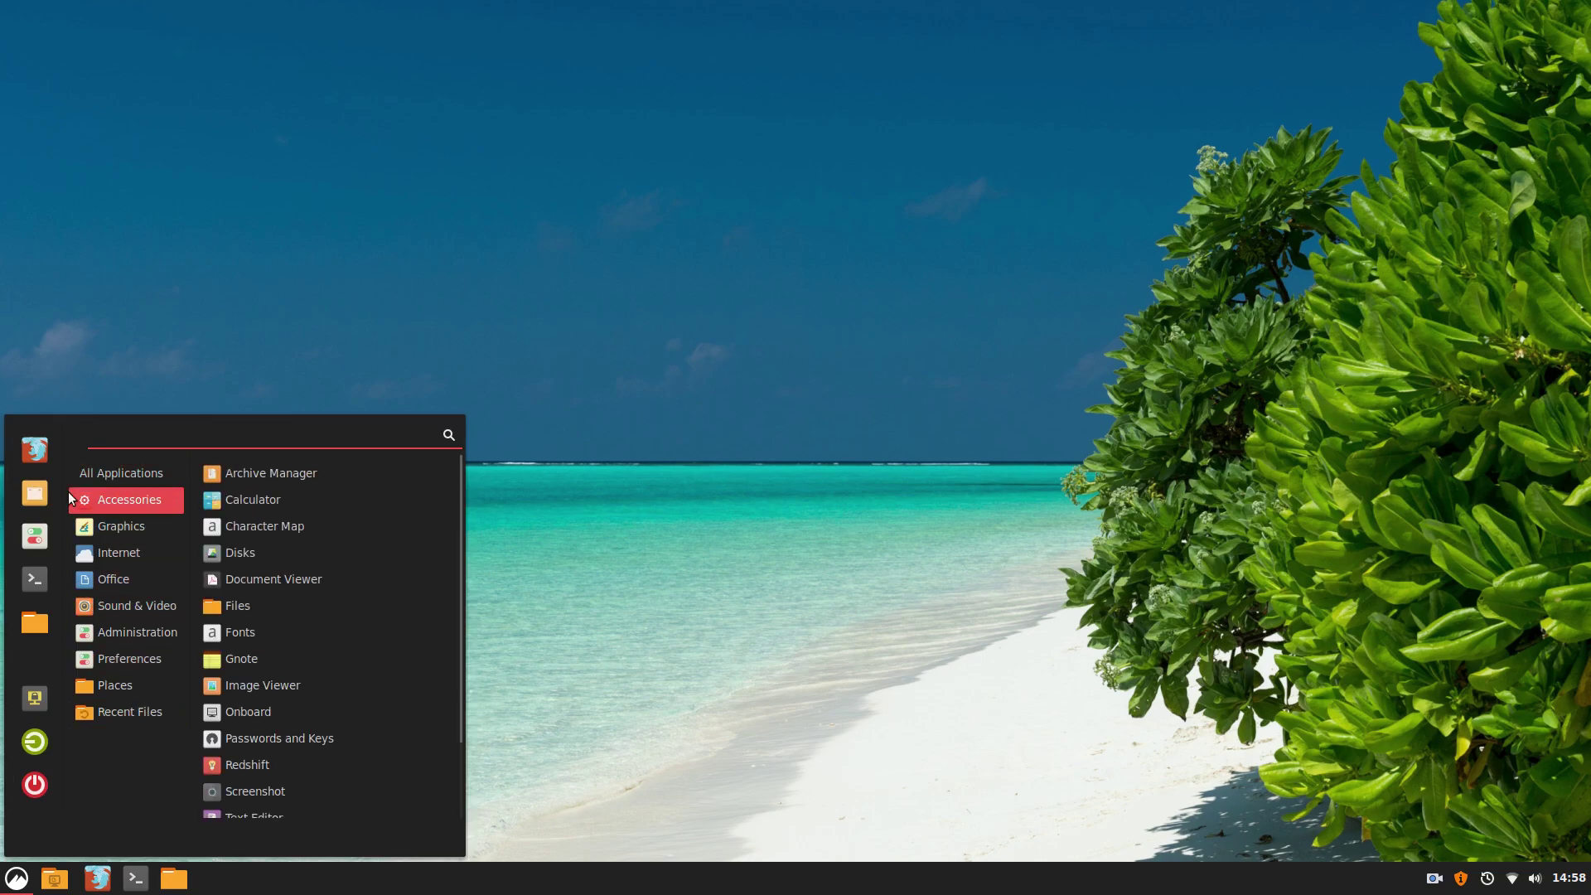
mouse_move(129, 476)
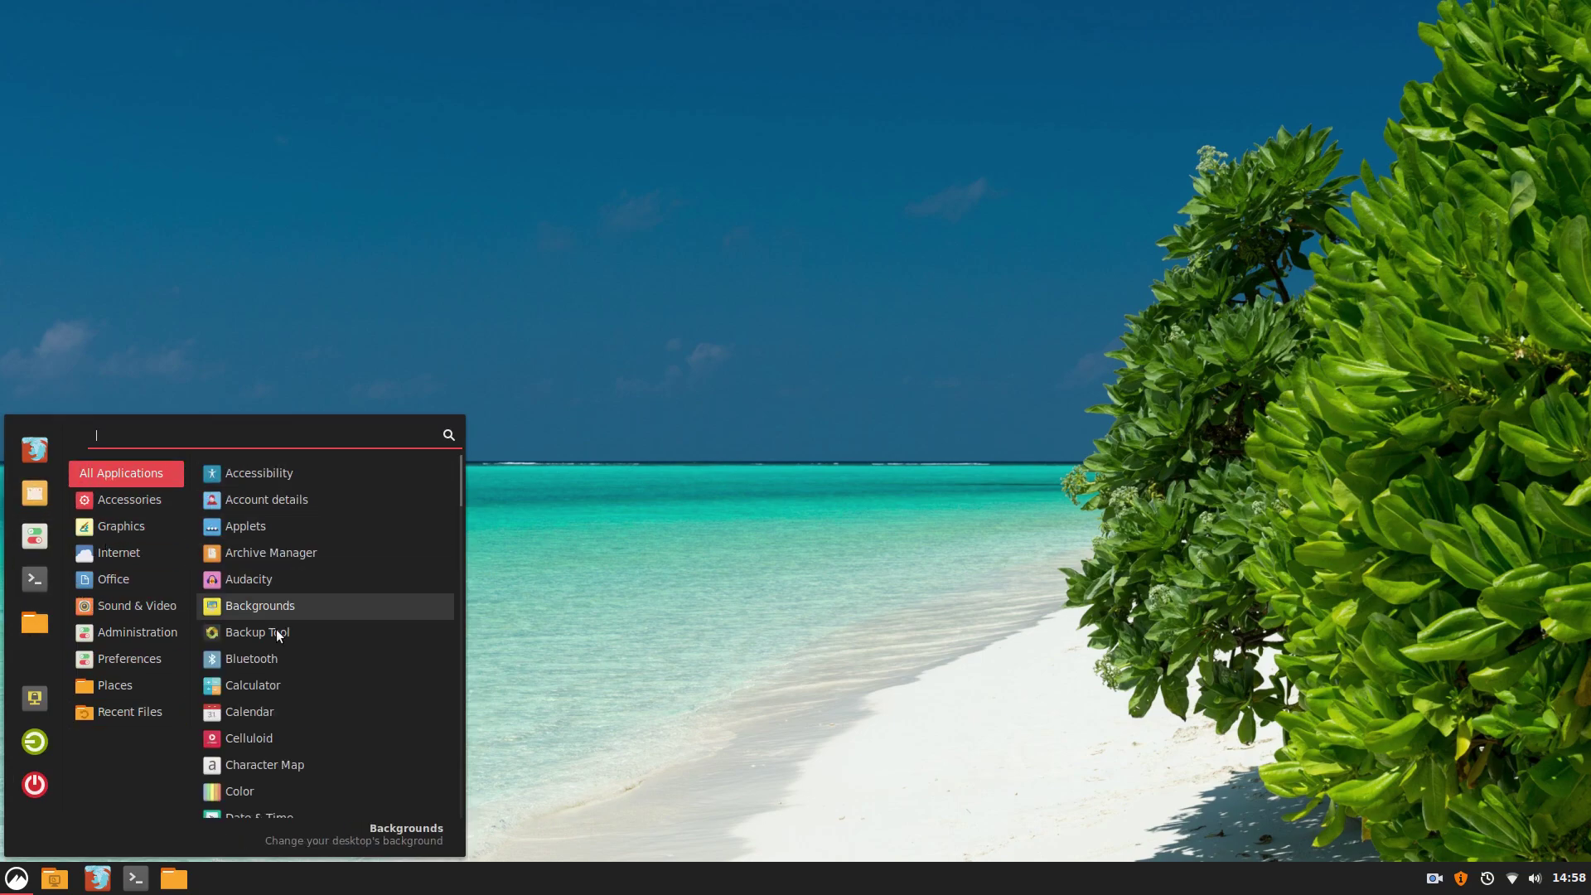
key(super)
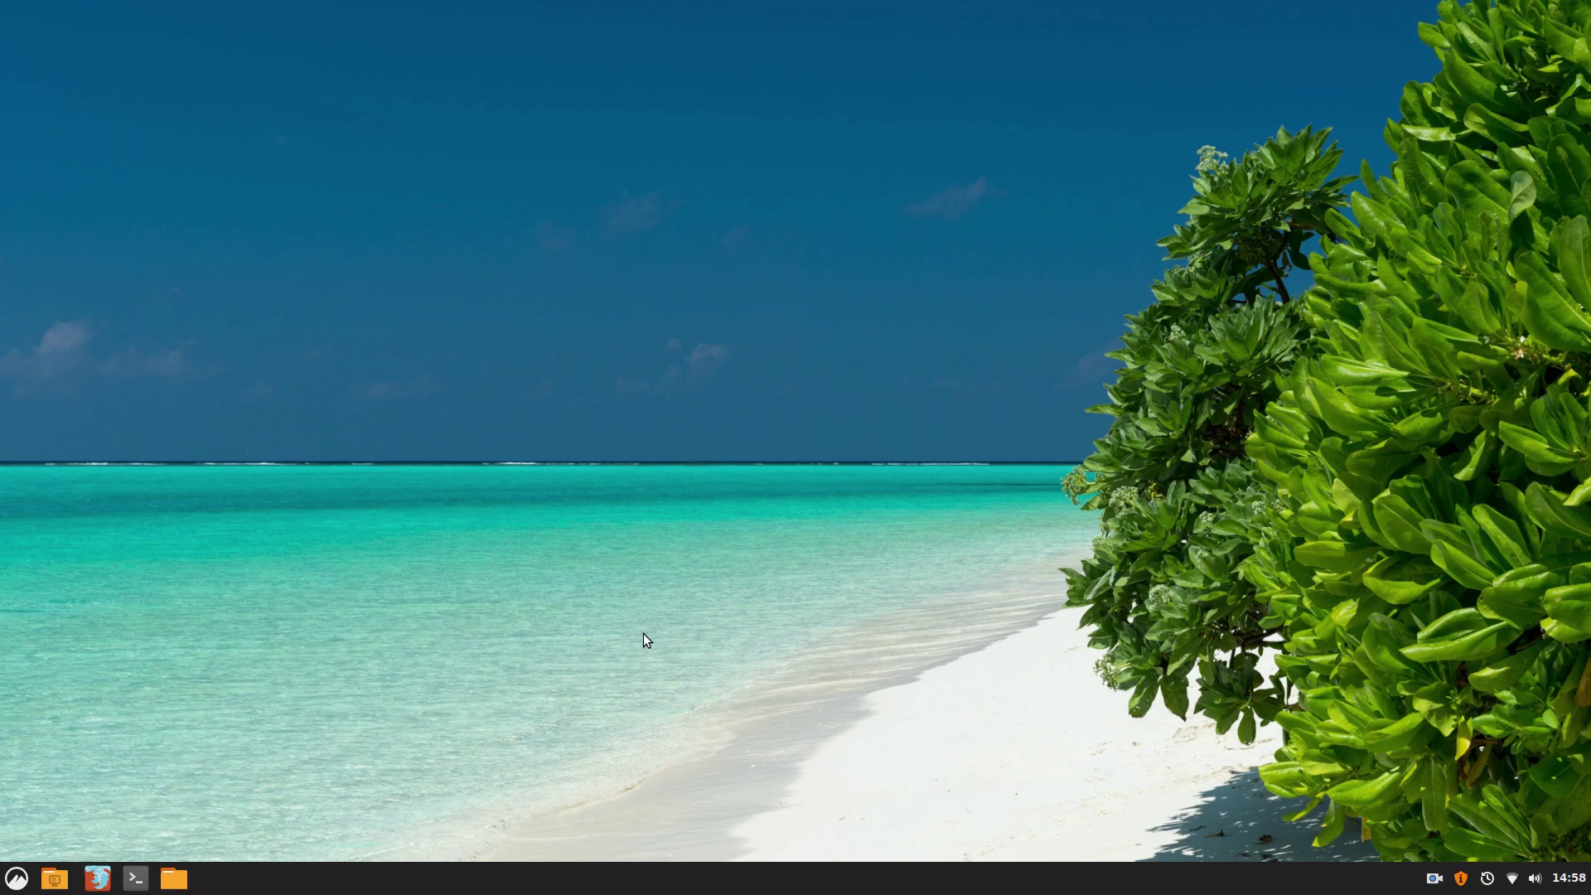
key(super)
text(fire)
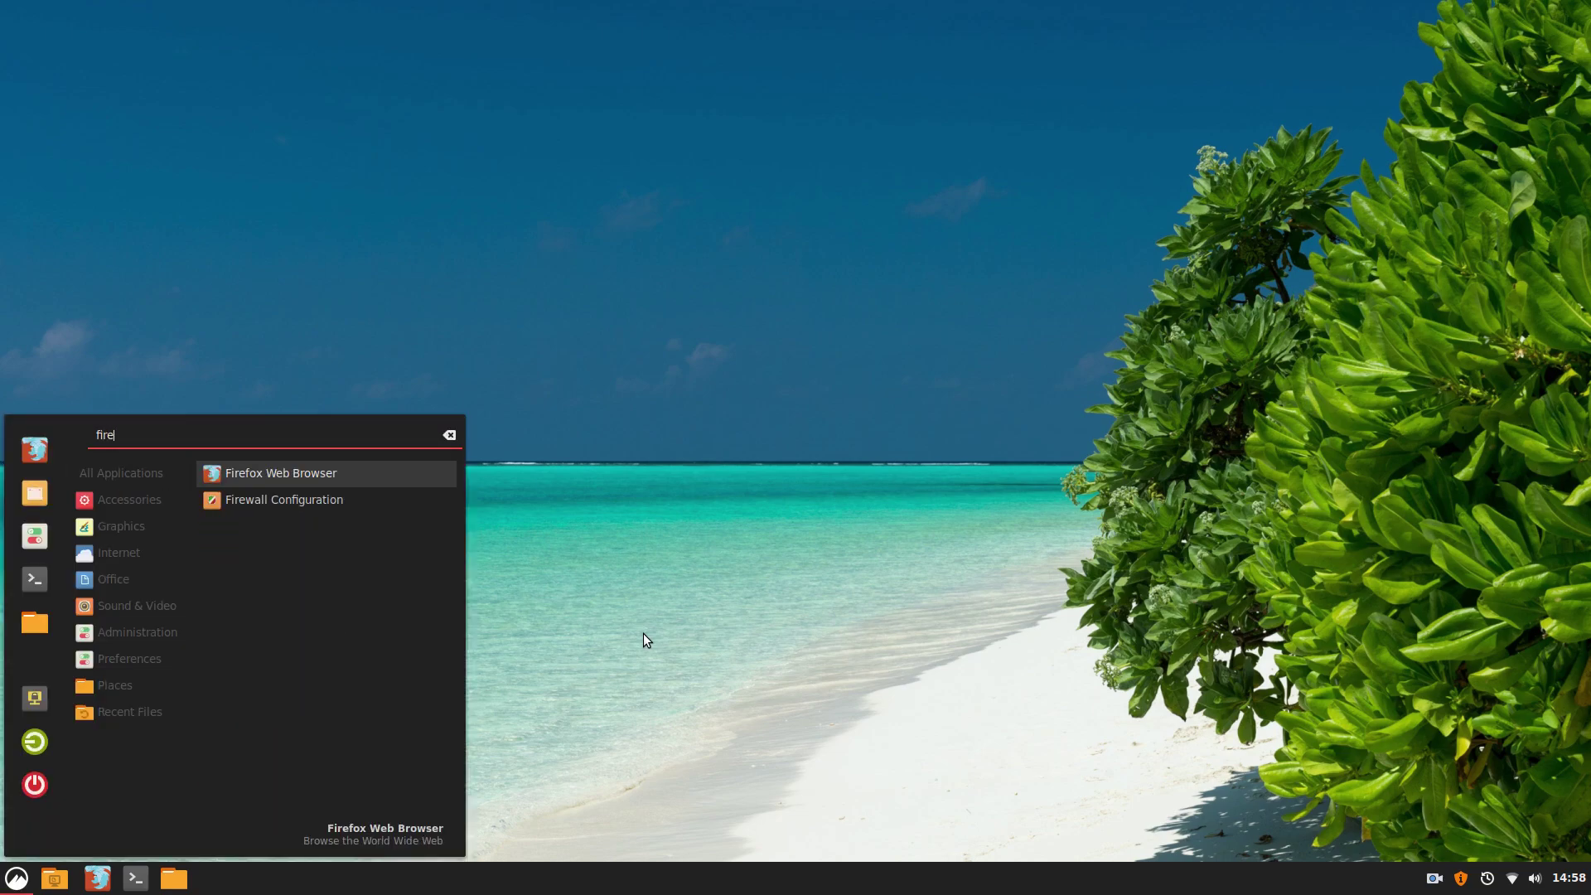
key(Return)
Open the file manager by searching the application menu for "files", and move its Home window over the sea and sky
key(super)
text(files)
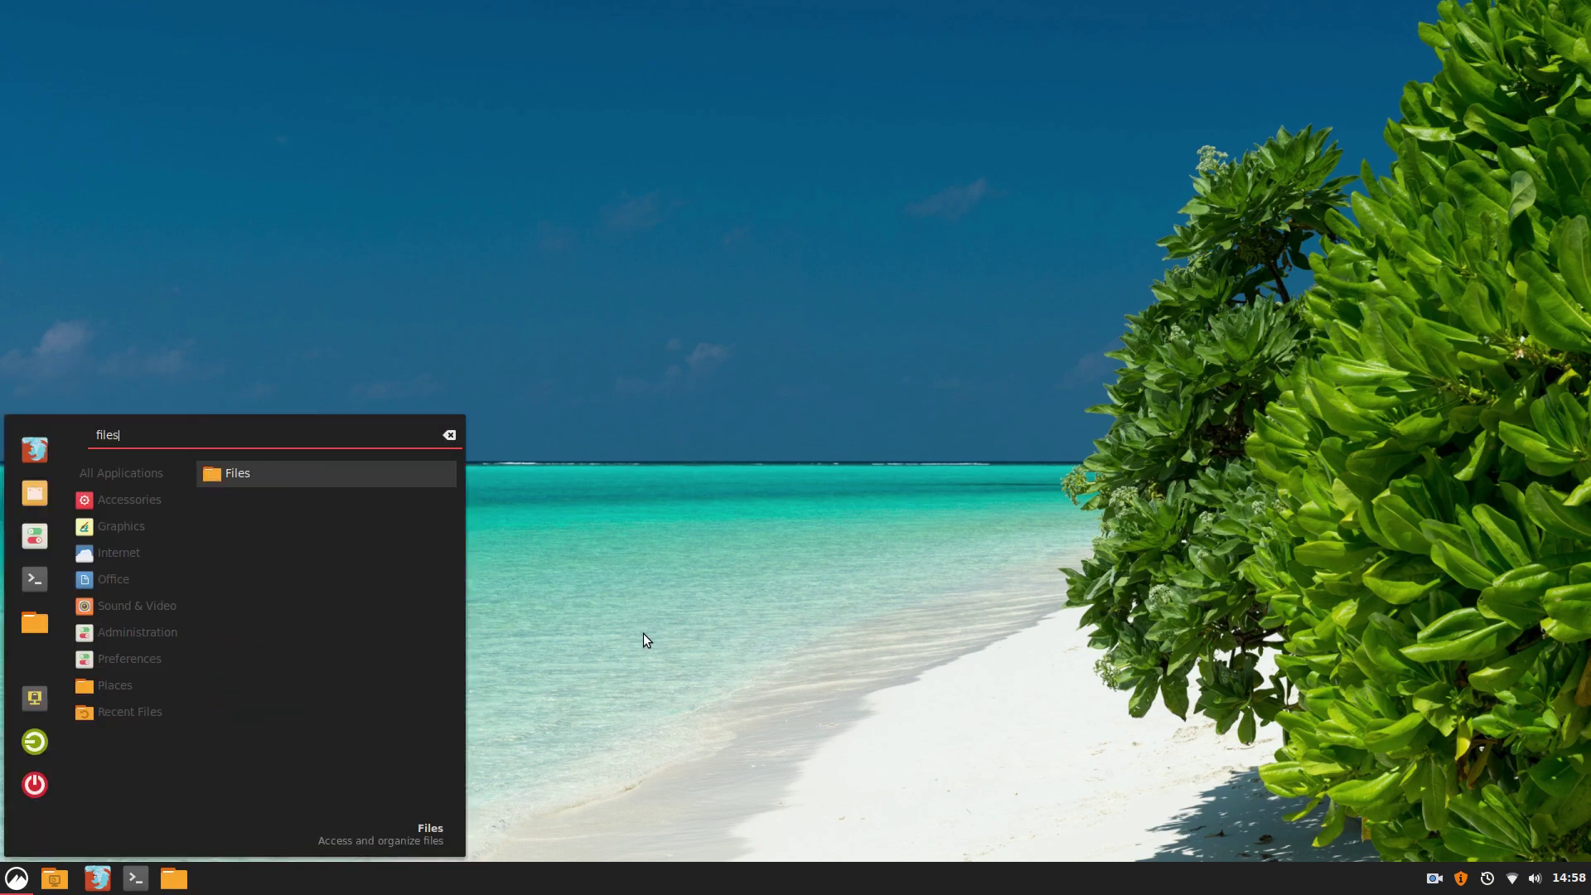
key(Return)
drag(859, 219, 442, 138)
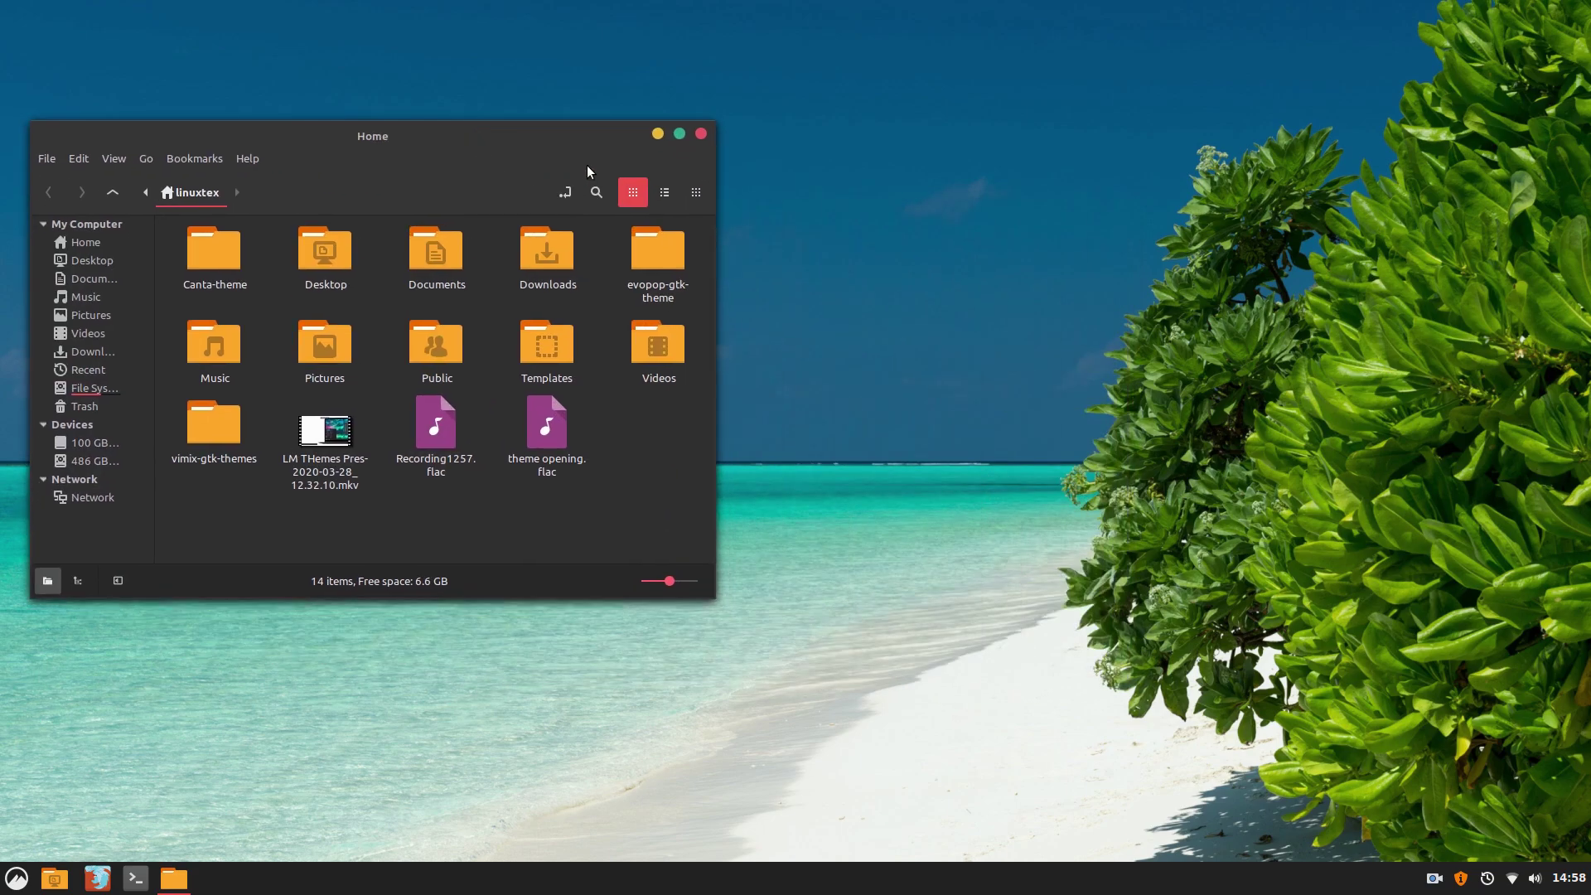
Maximize and restore the file manager window, and browse its Documents and Pictures folders before returning to Home
click(679, 134)
click(1555, 14)
click(120, 261)
click(118, 274)
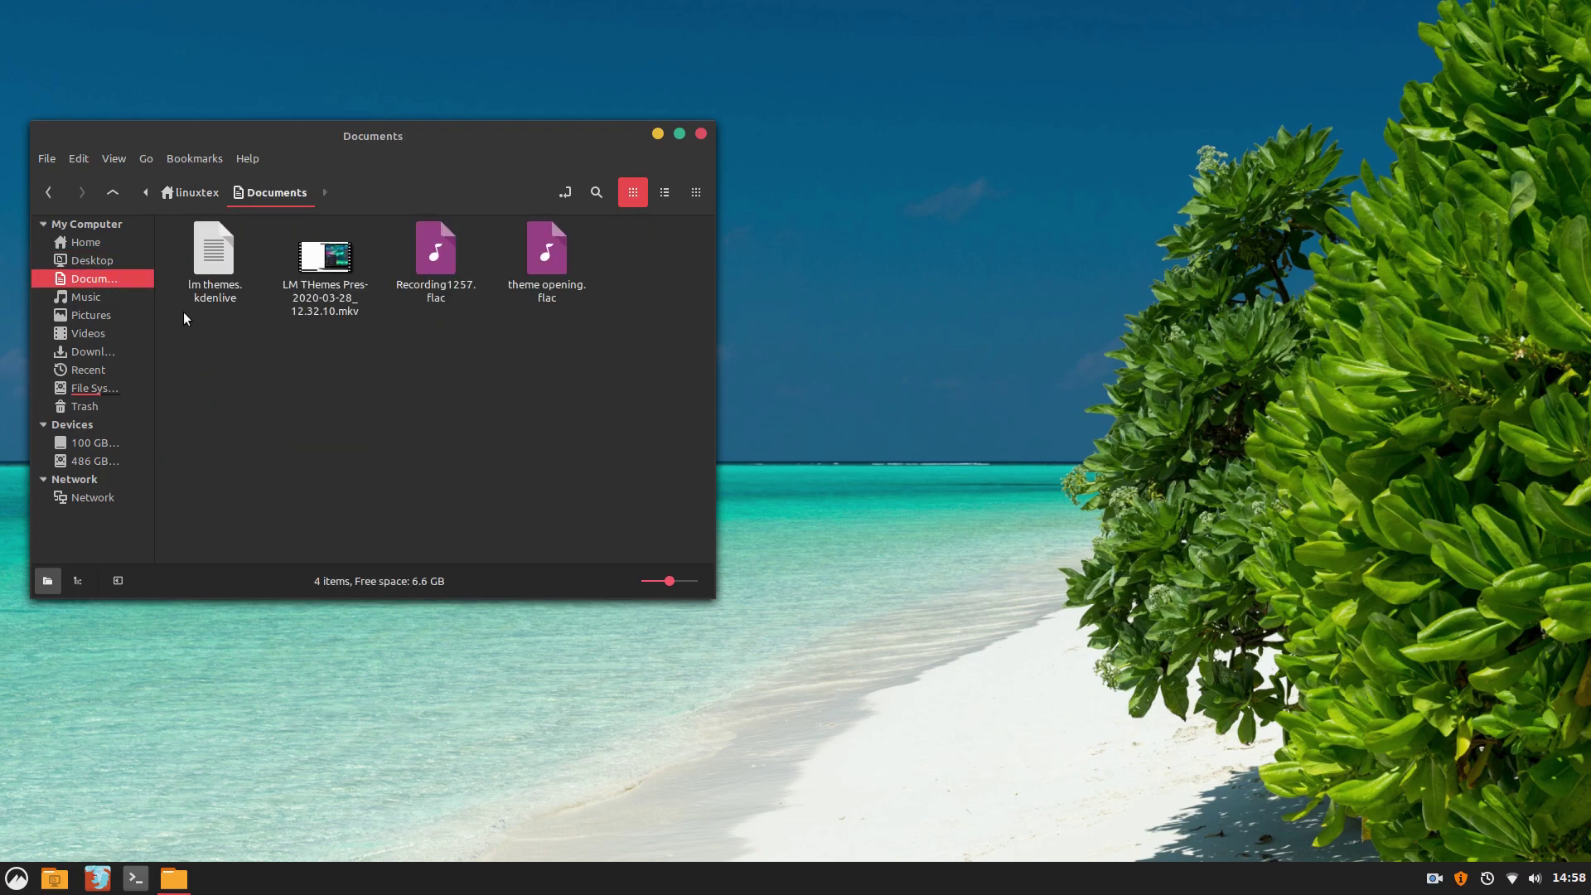
click(55, 296)
click(81, 315)
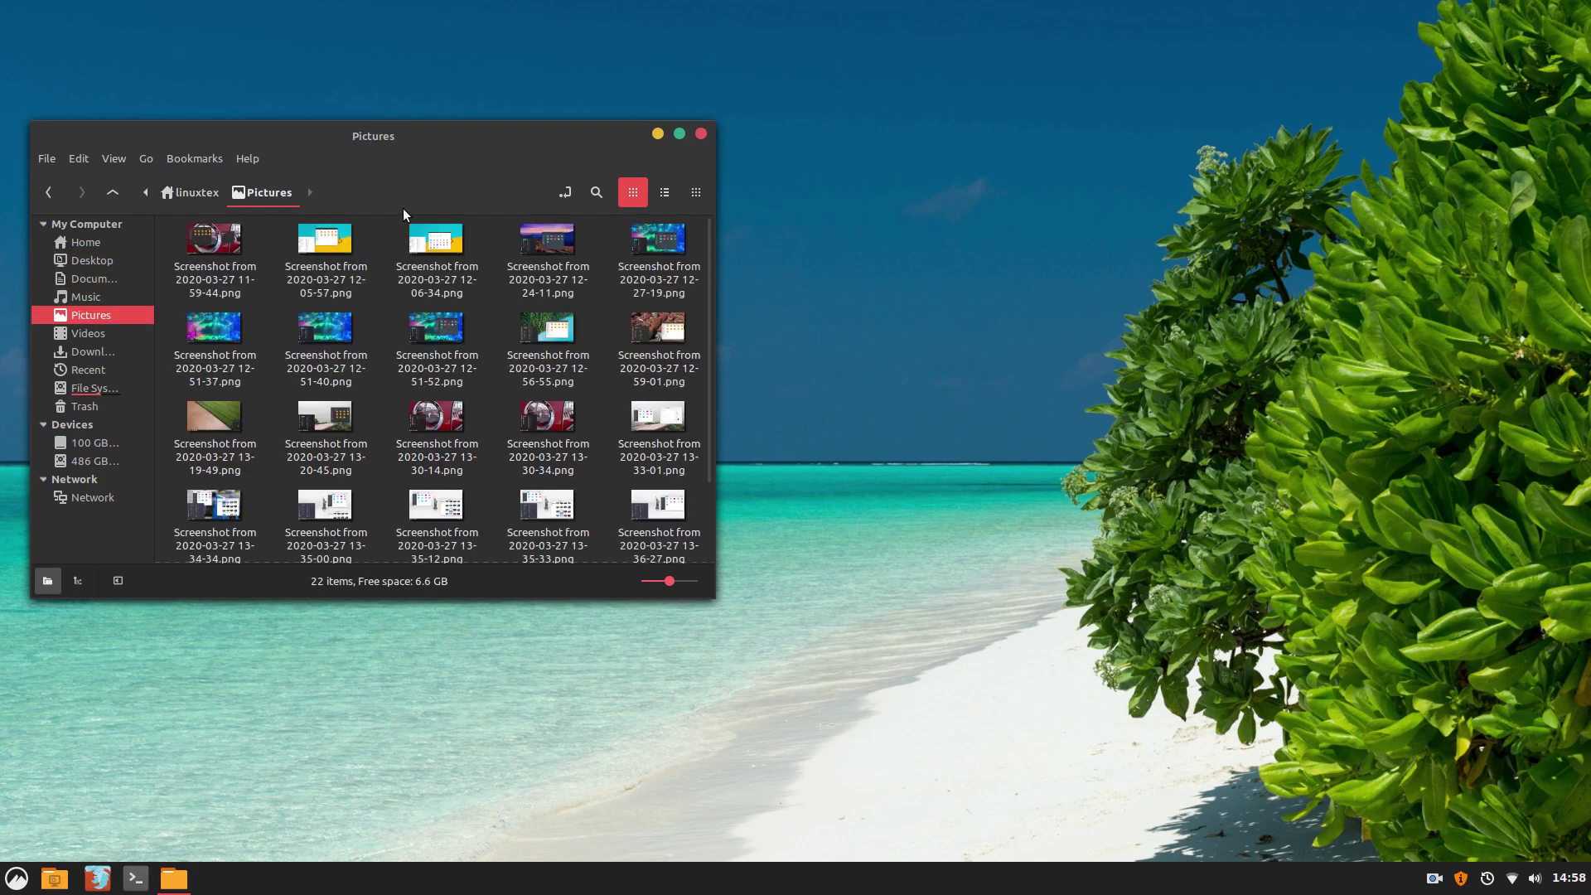
click(148, 242)
Preview the panel's calendar and network pop-ups in the current theme
click(1573, 894)
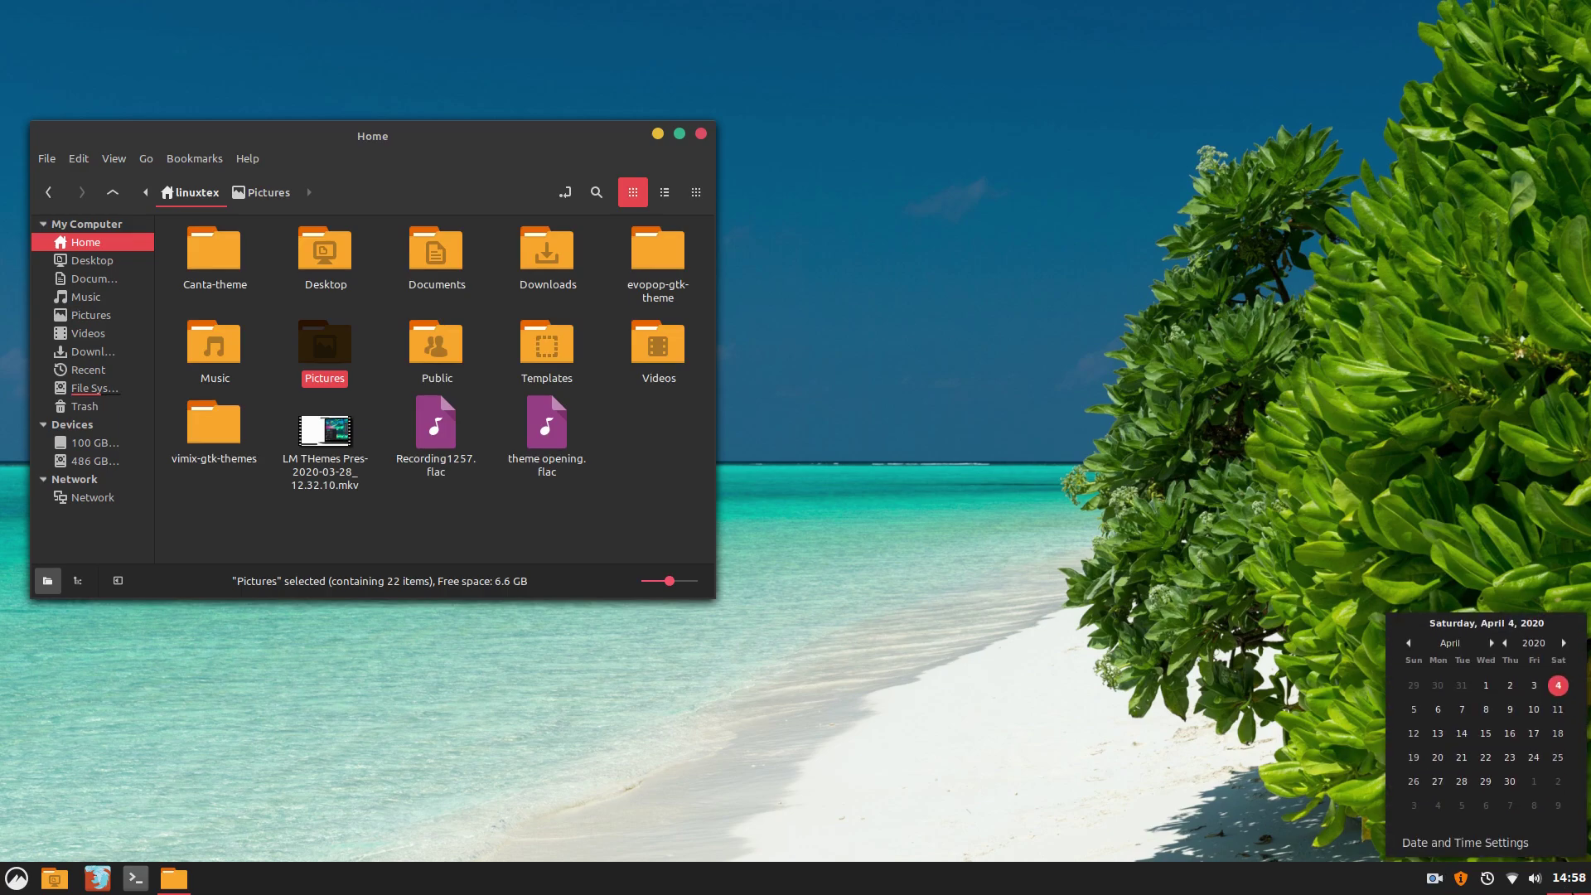
click(1572, 893)
click(1573, 893)
click(1573, 893)
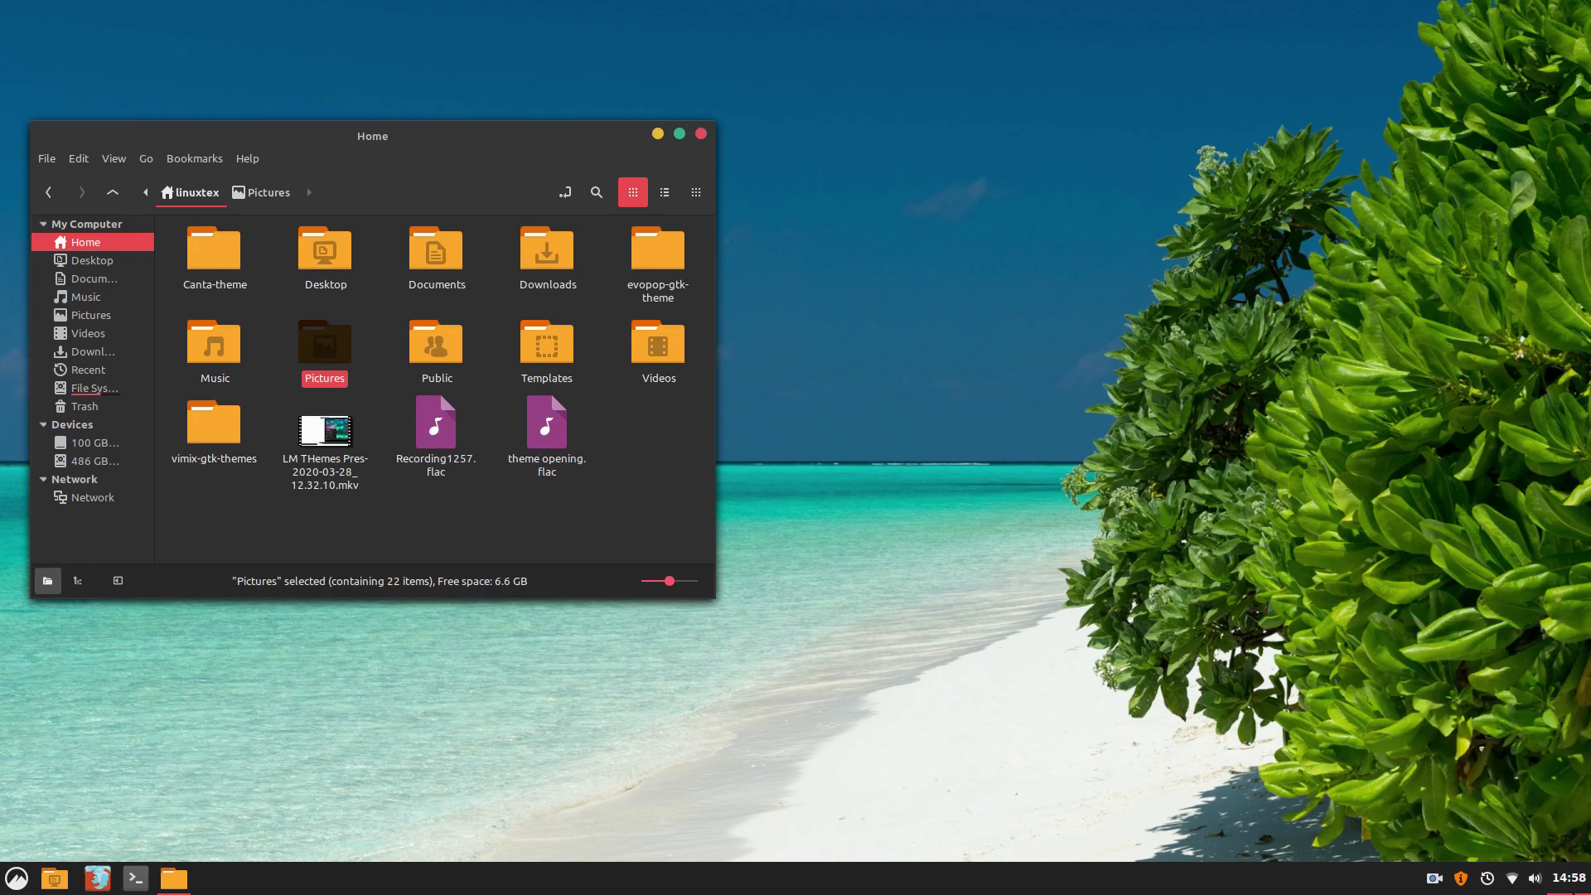
click(1512, 877)
click(1512, 878)
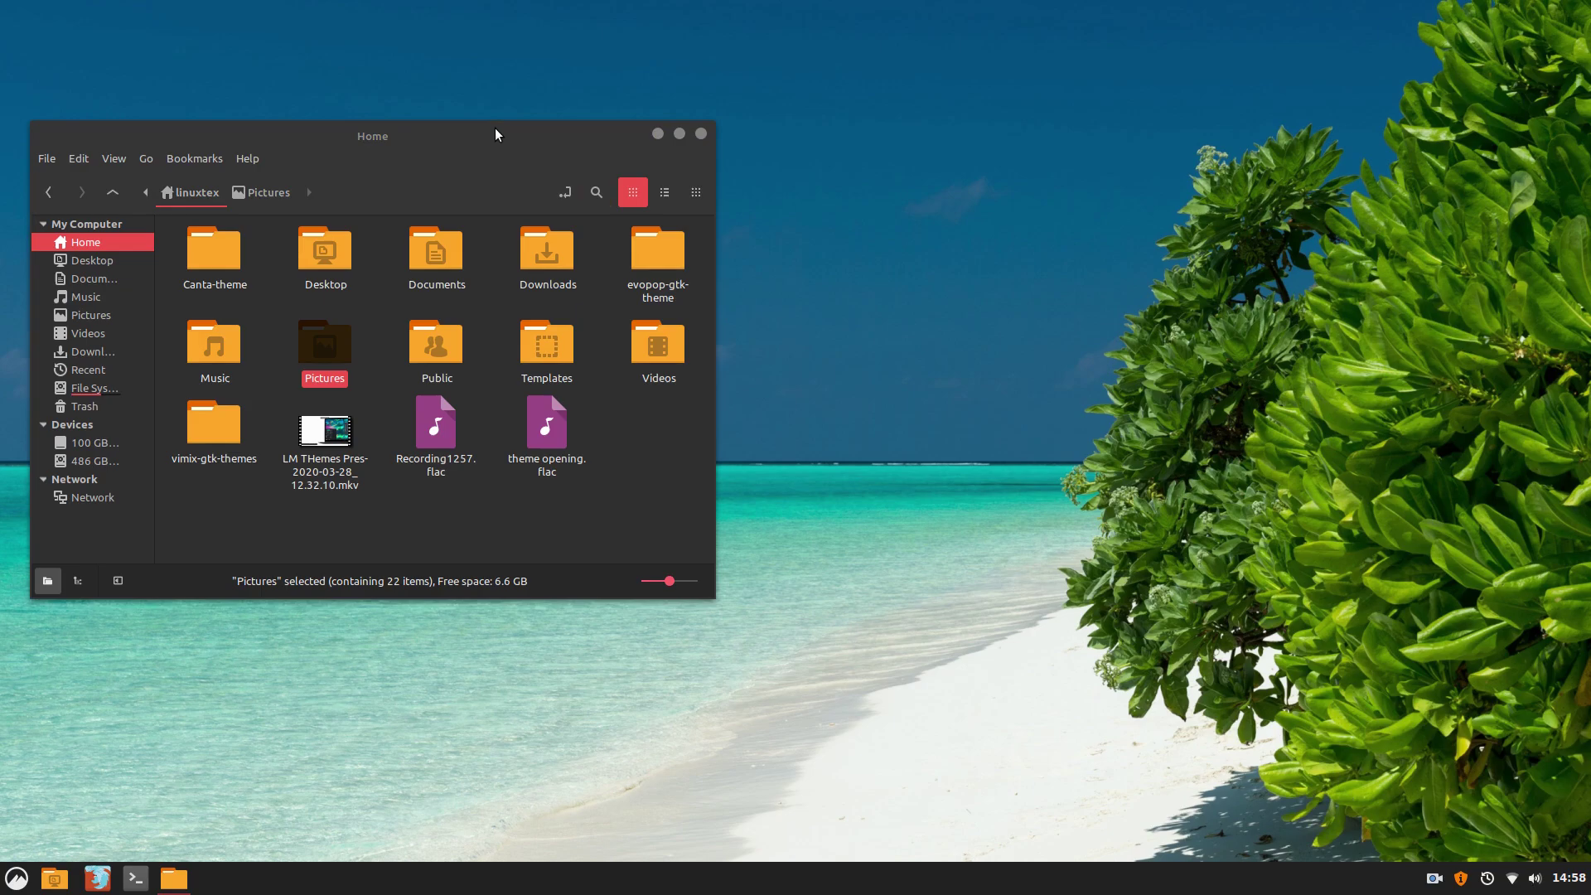
Arrange the Home folder window beside a newly opened terminal, and preview the application menu over the terminal
drag(495, 134, 1093, 248)
click(134, 879)
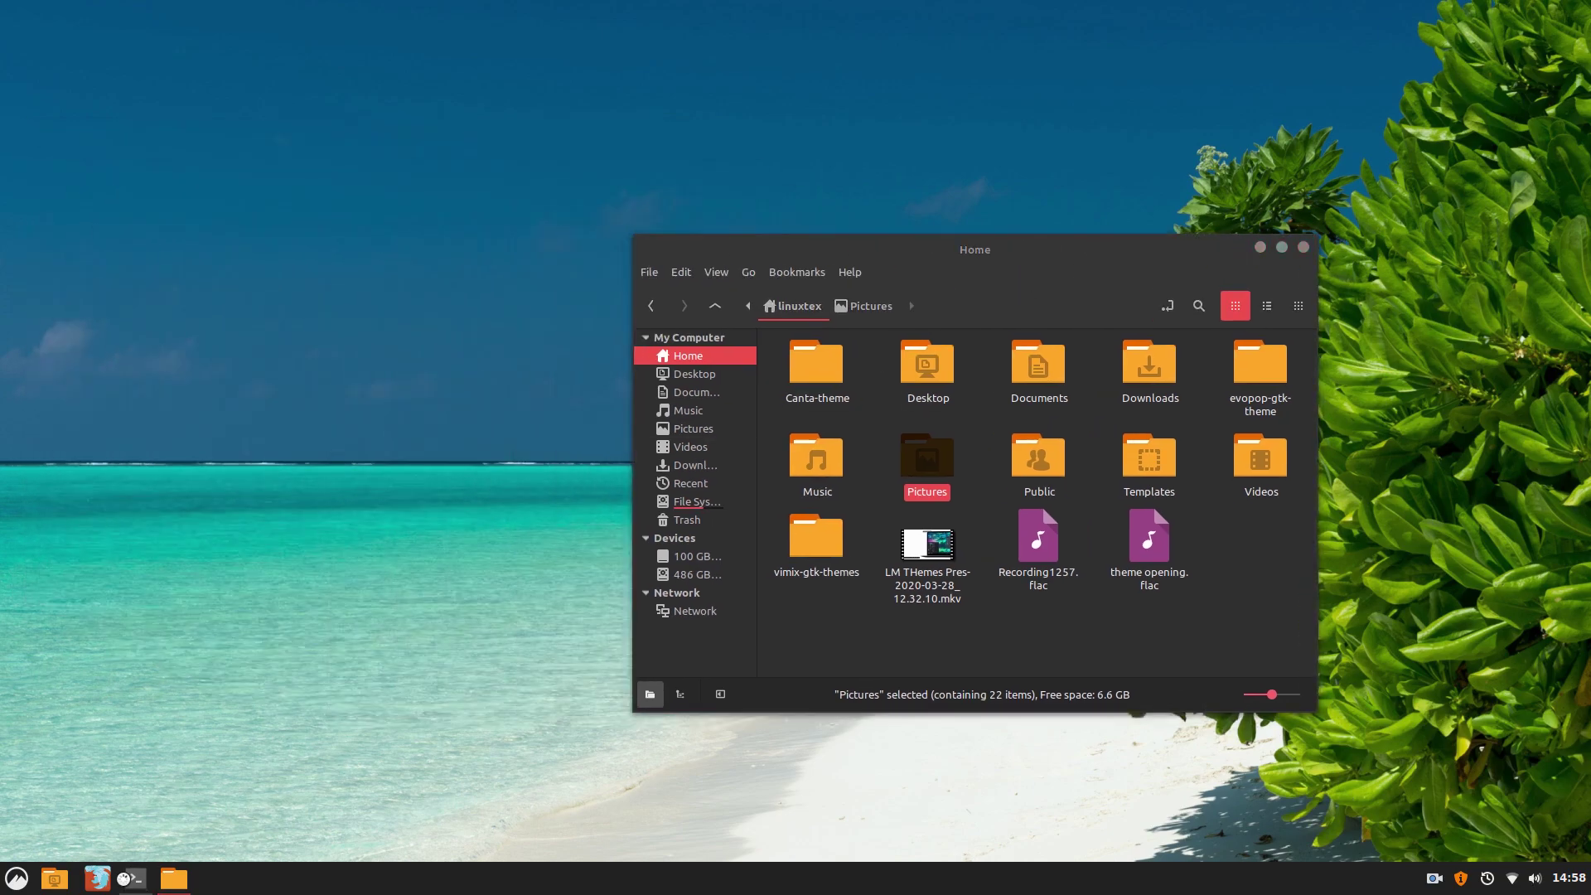
mouse_move(906, 284)
mouse_down()
mouse_move(546, 287)
mouse_move(406, 330)
mouse_up()
click(17, 877)
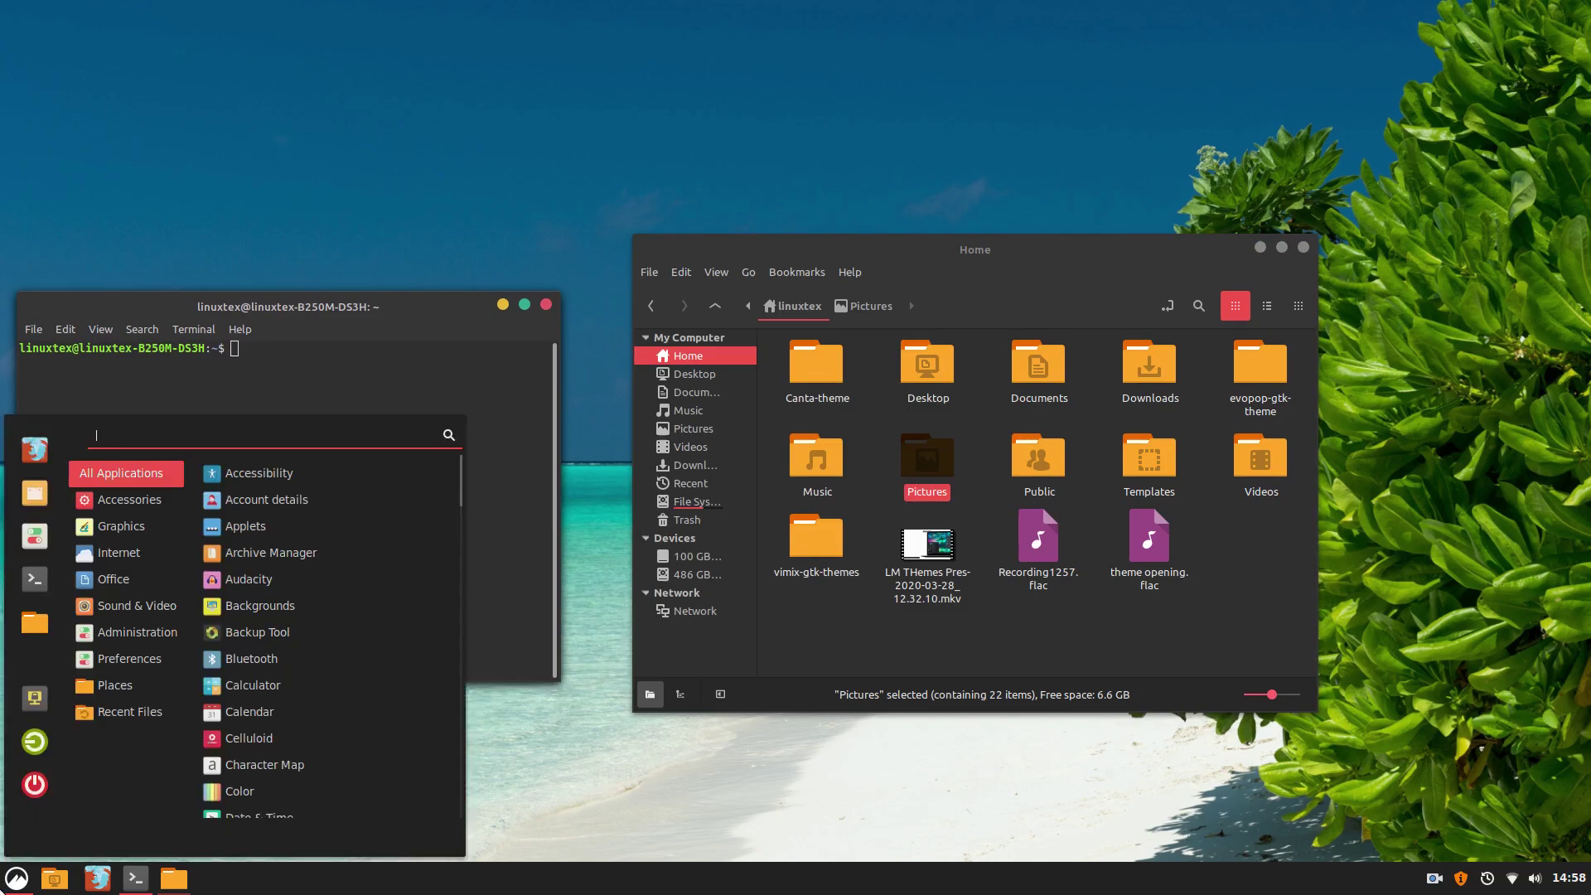
click(1, 892)
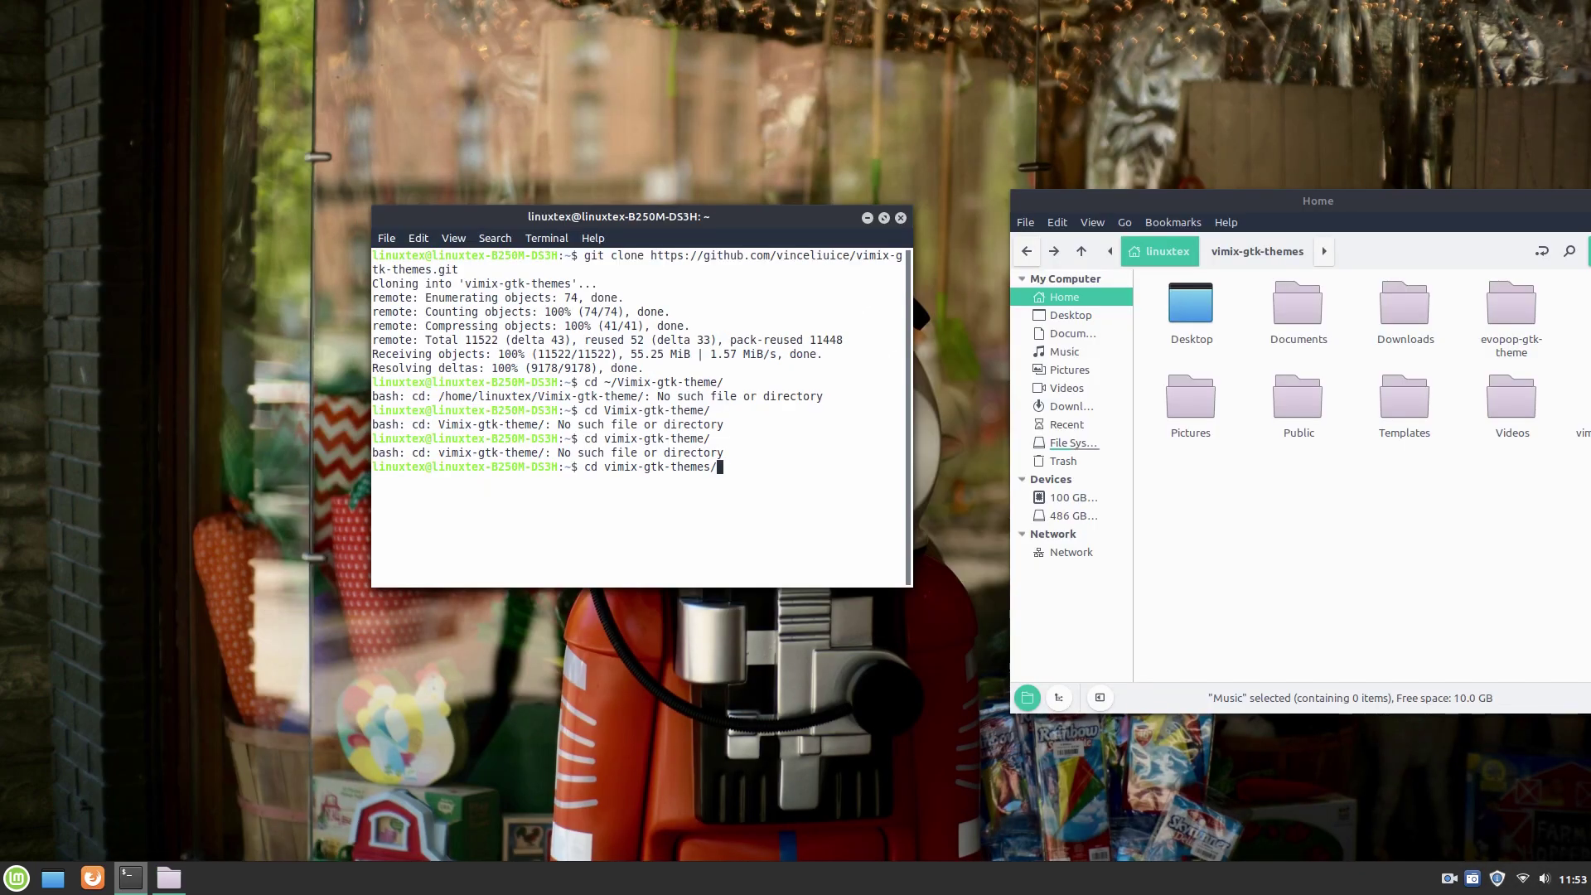
Change into the vimix-gtk-themes directory in the terminal and run its install.sh script with sudo
key(Return)
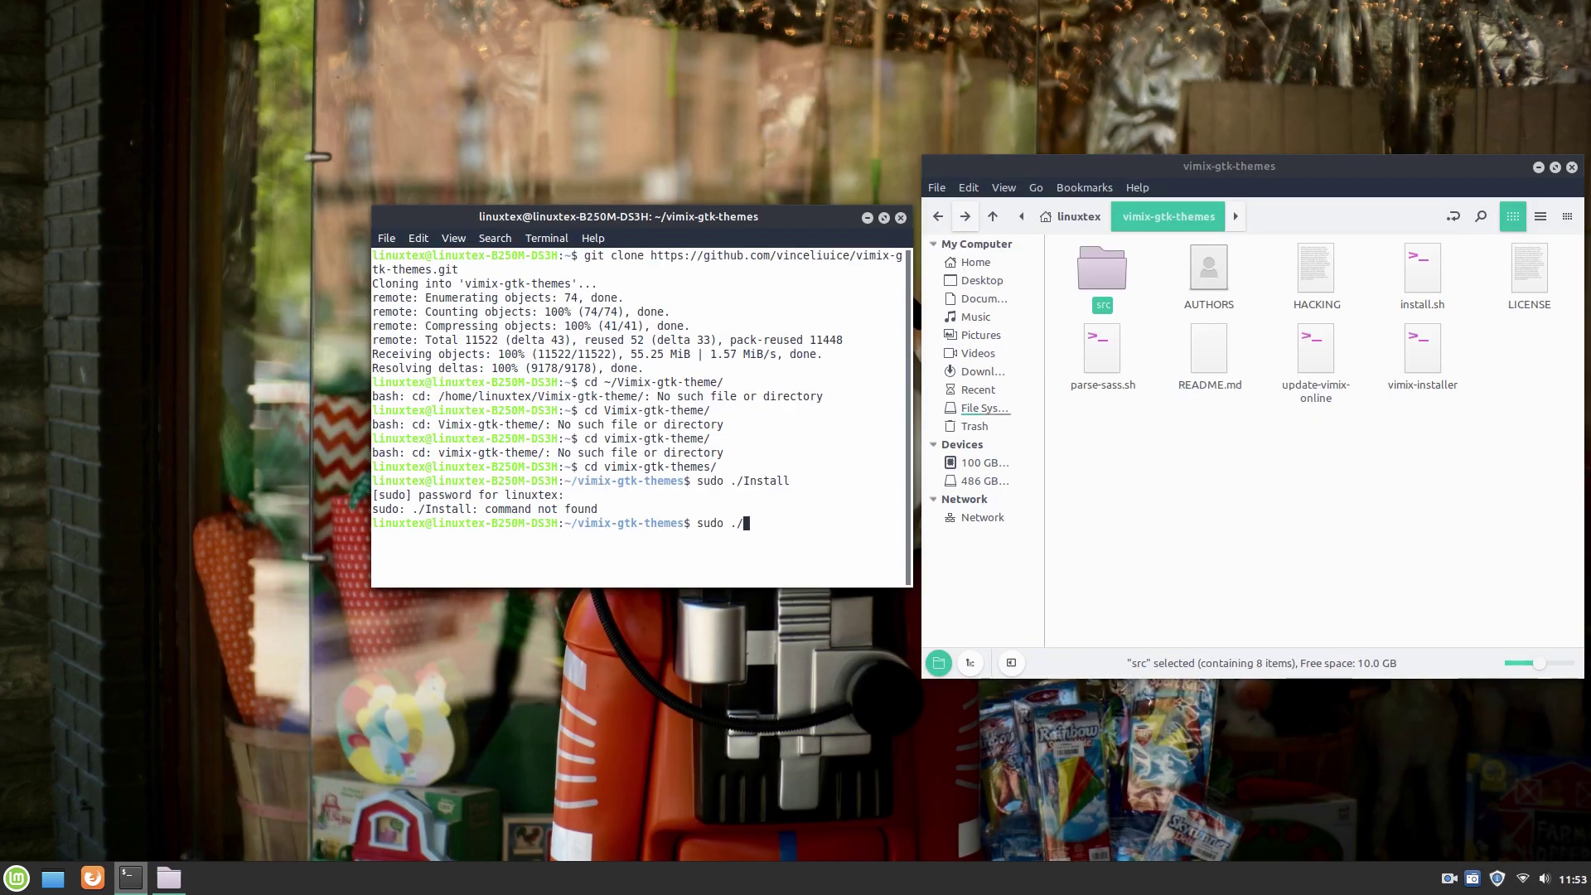
text(ins)
key(Tab)
key(Return)
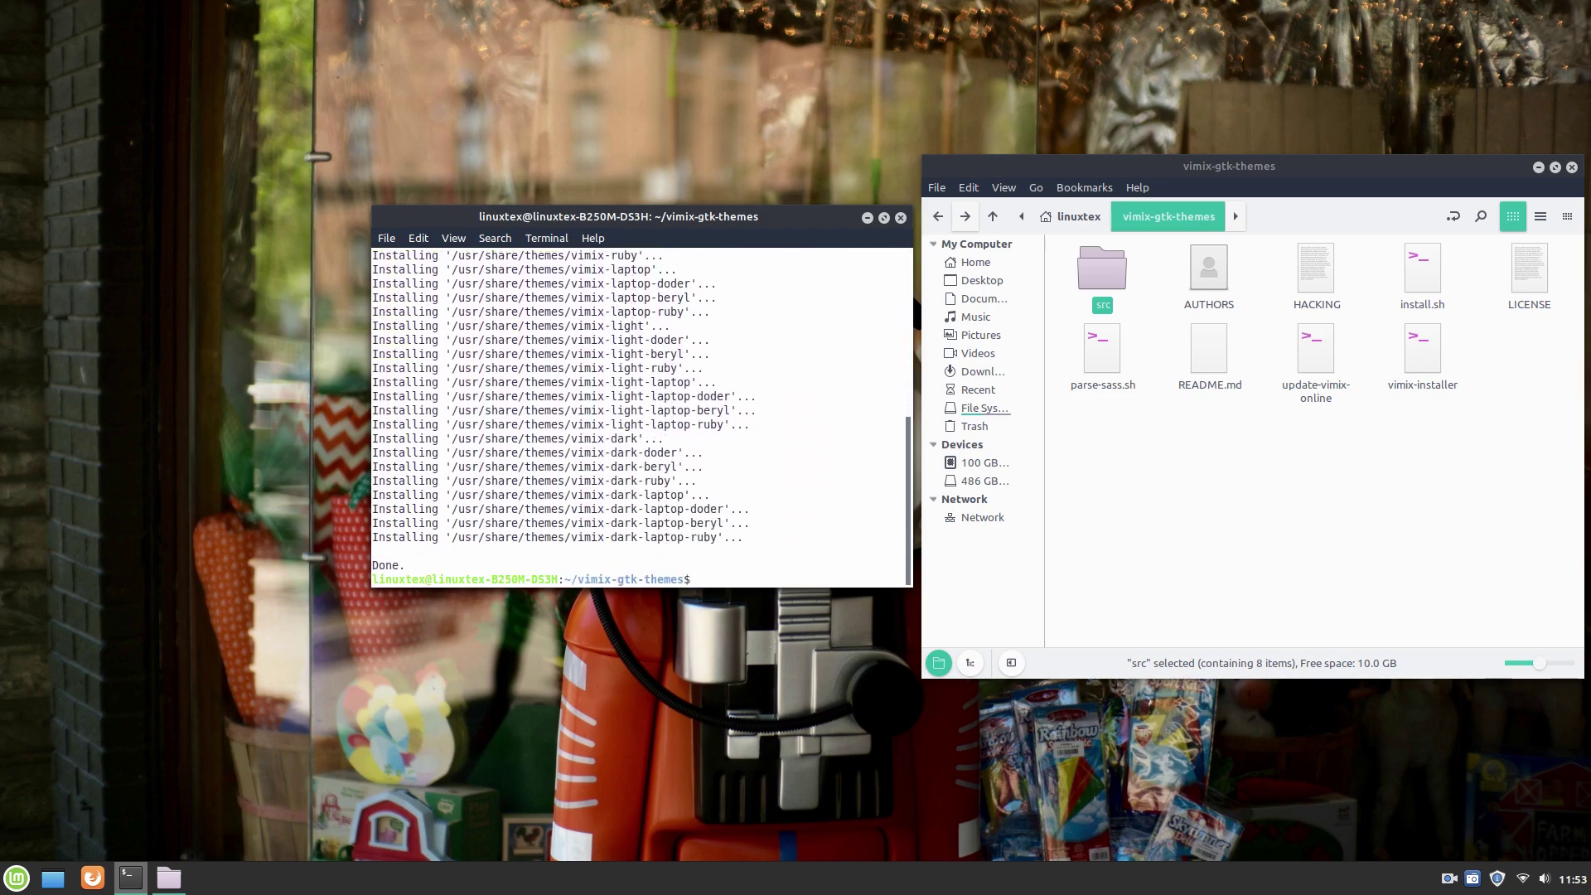
Open the Themes settings and set the Controls theme to vimix-dark-laptop-ruby
key(super)
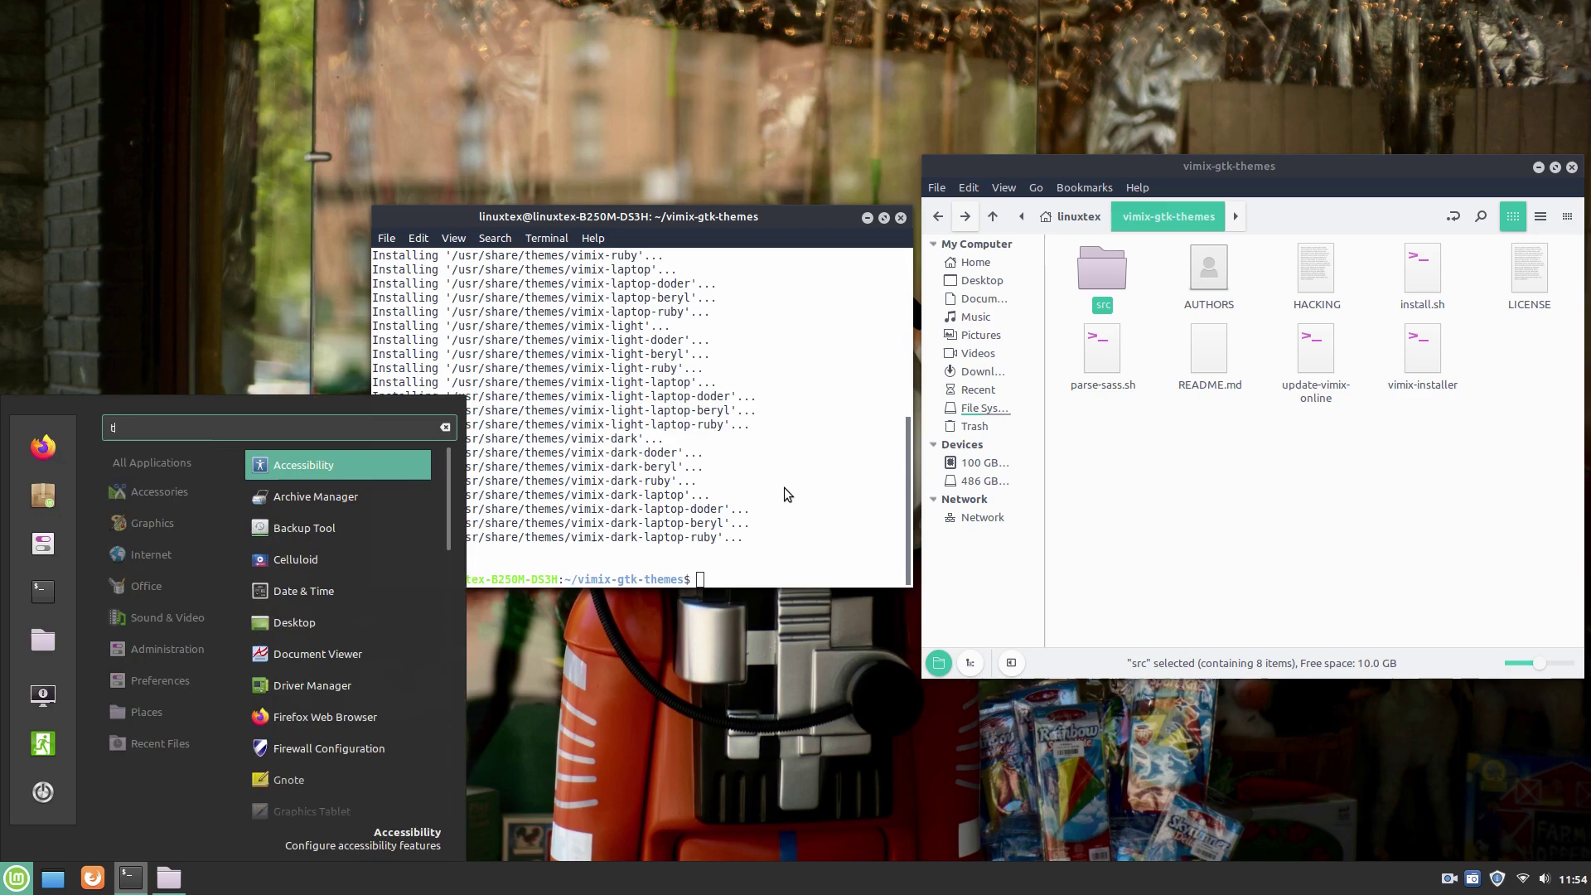
text(themes)
key(Return)
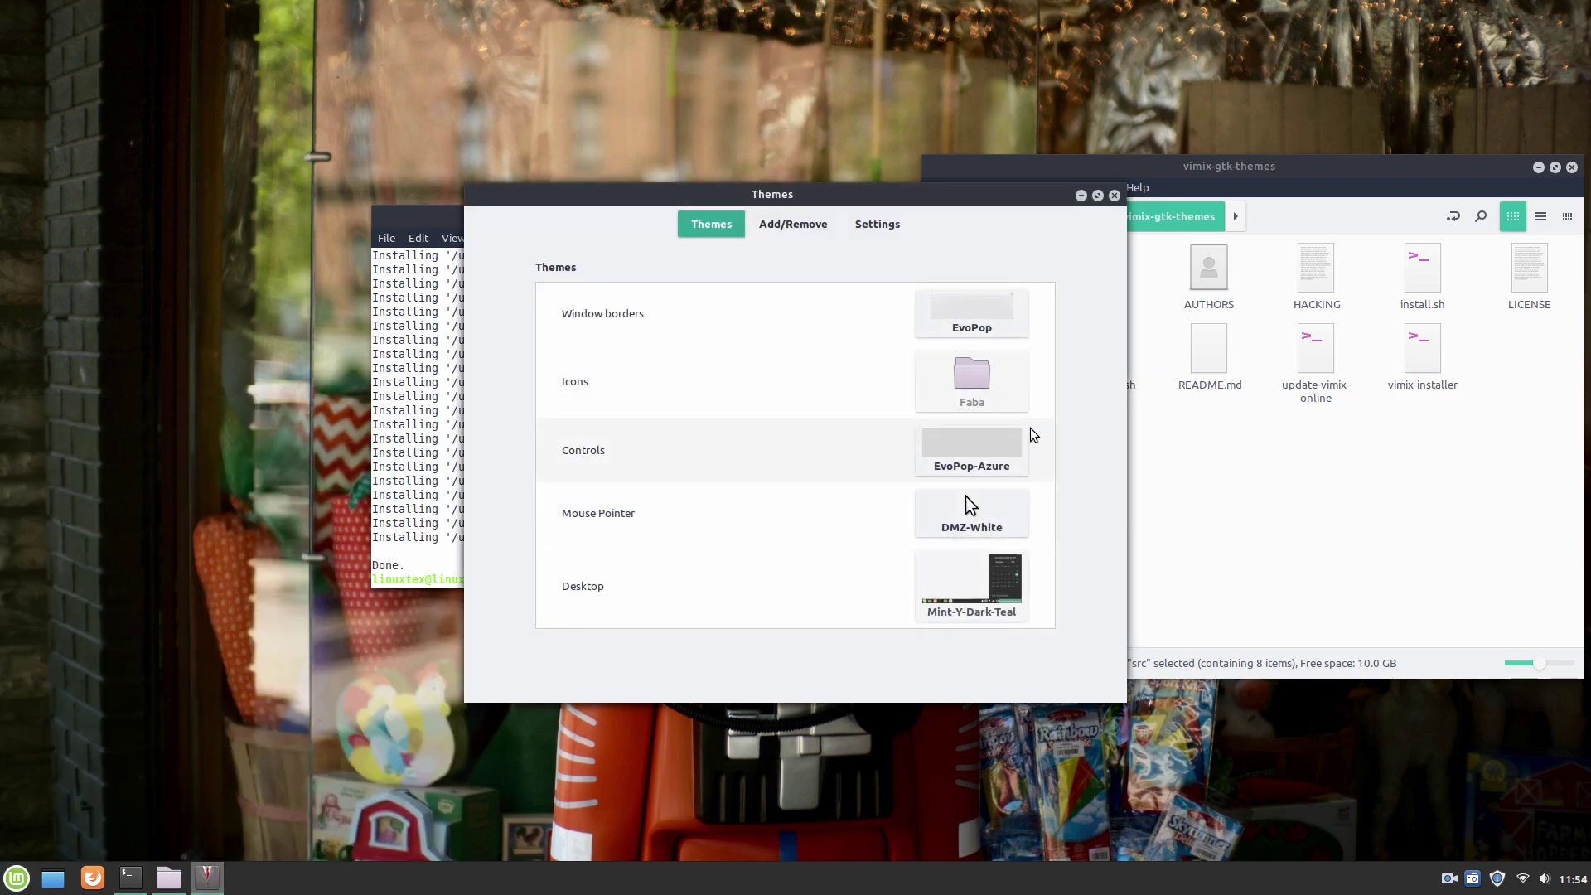
click(966, 495)
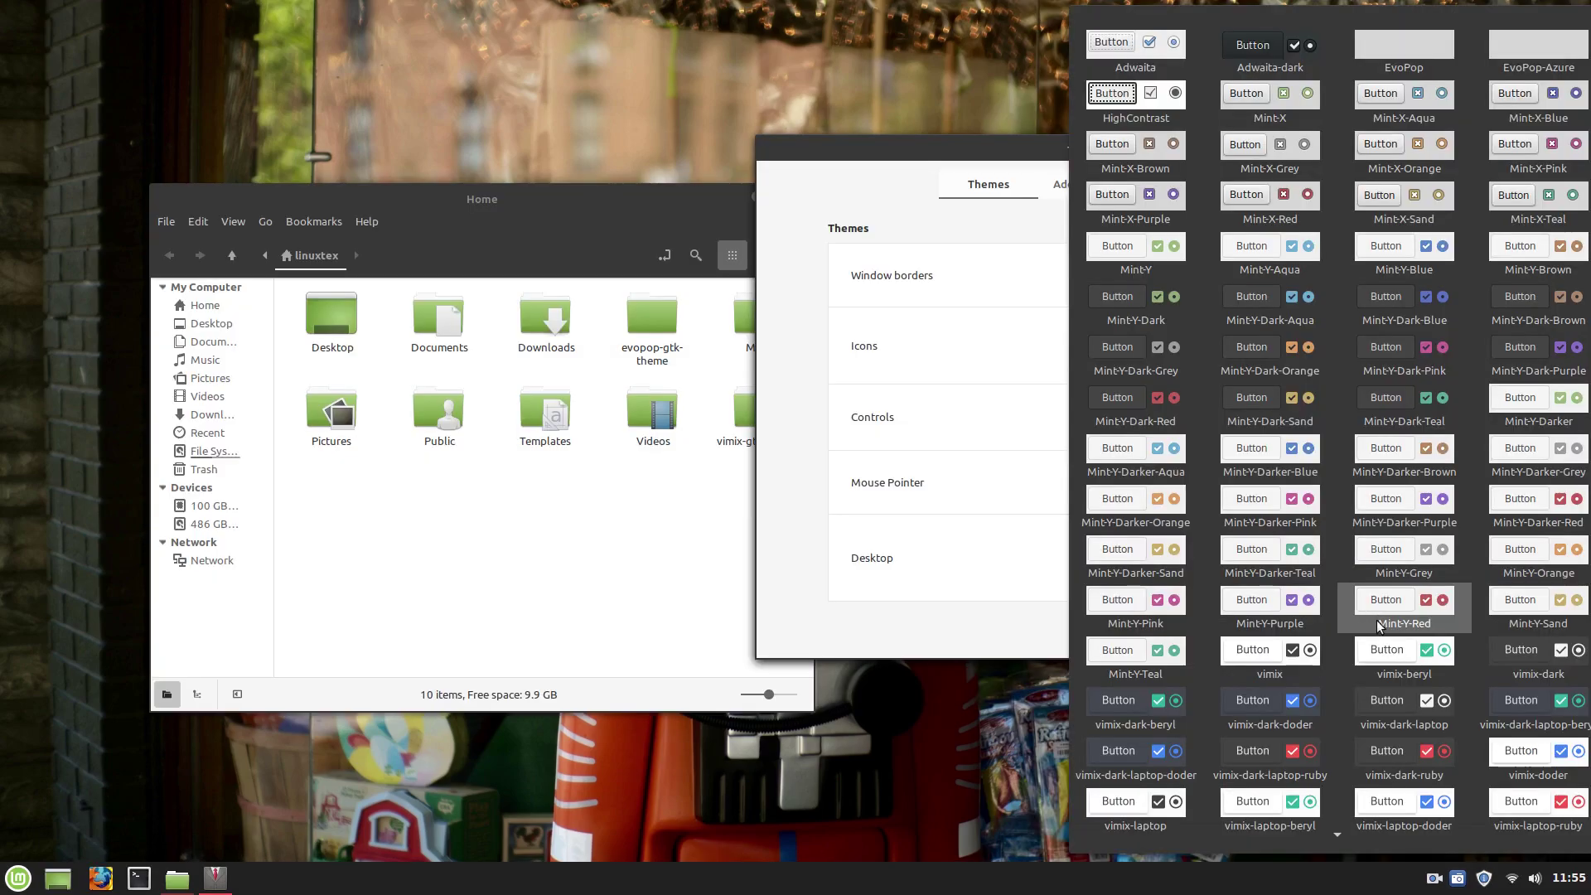
scroll(1379, 627, down, 1)
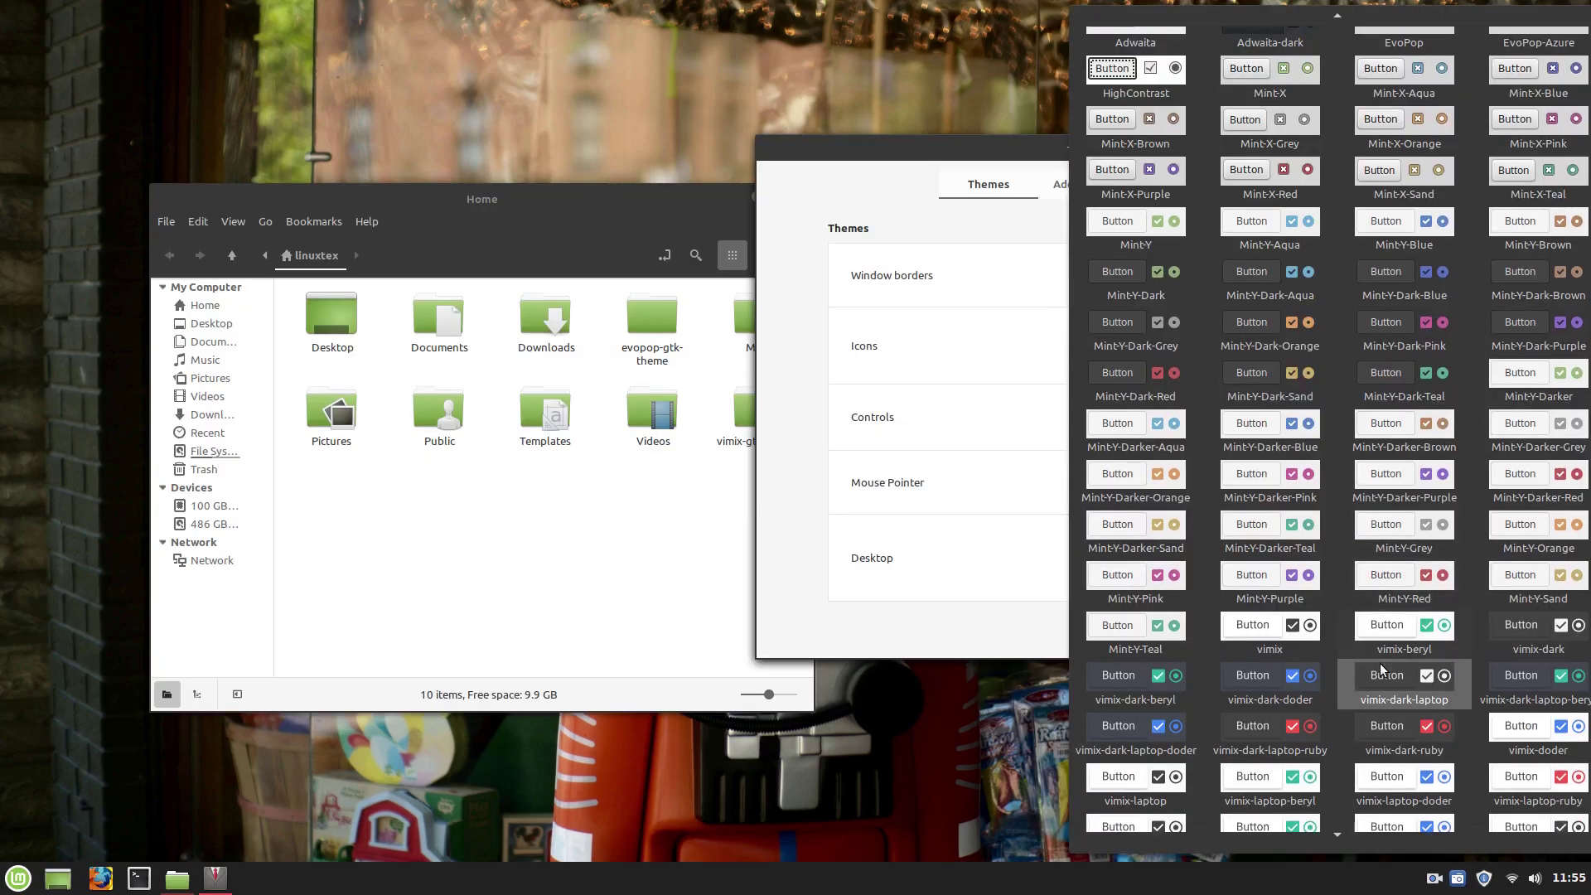
click(1315, 736)
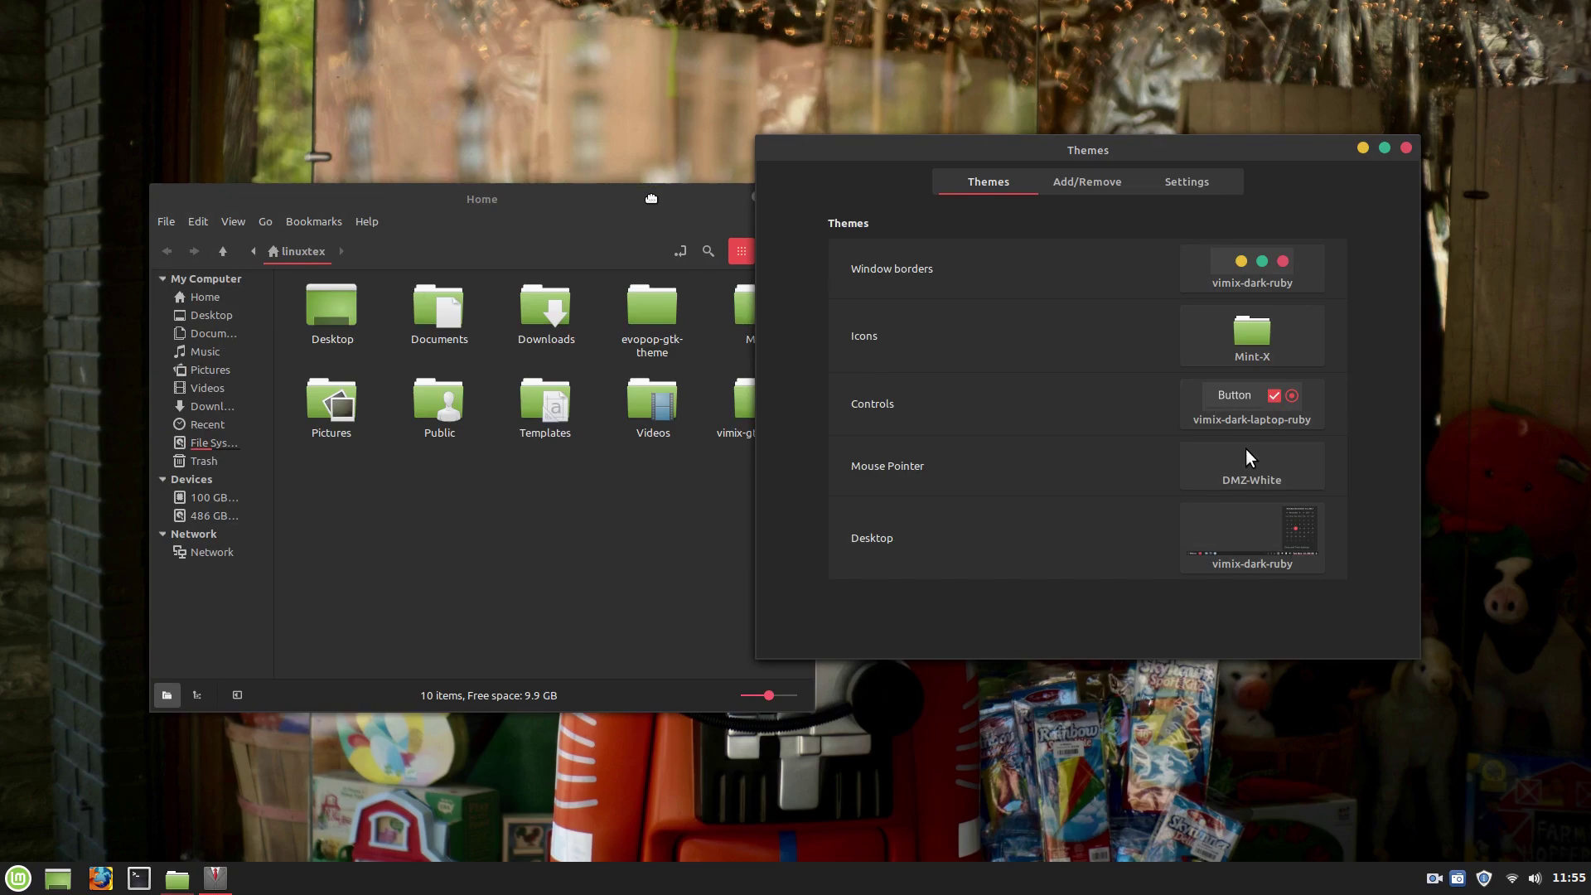
Place the Home folder window beside the Themes window, and preview the application menu and the panel calendar in the vimix-dark-ruby theme
drag(651, 198, 520, 129)
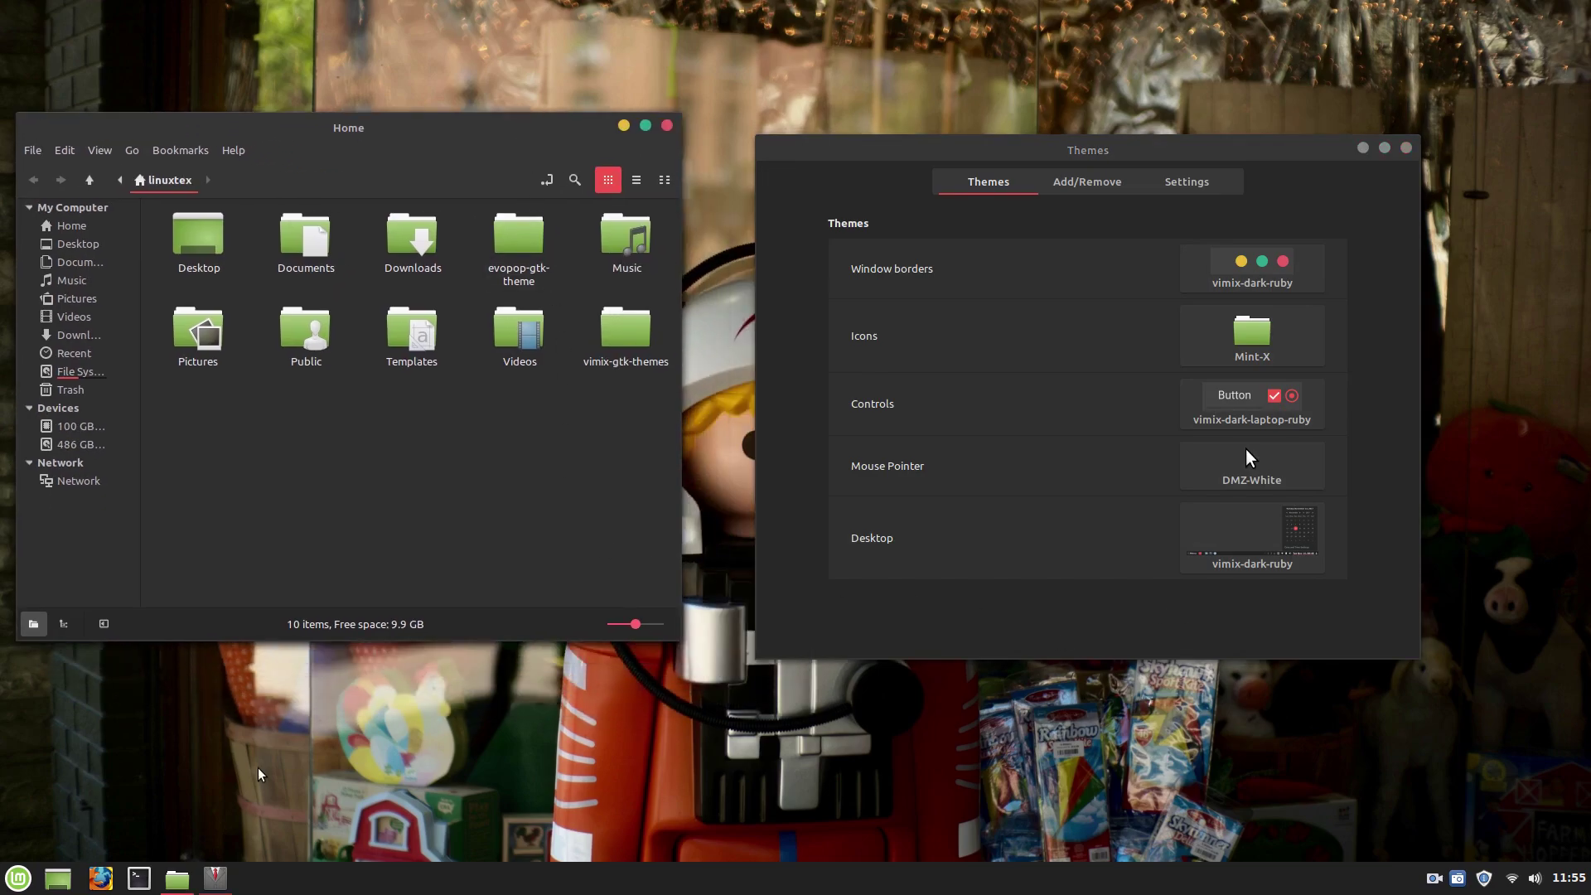
click(6, 892)
click(7, 892)
click(1581, 892)
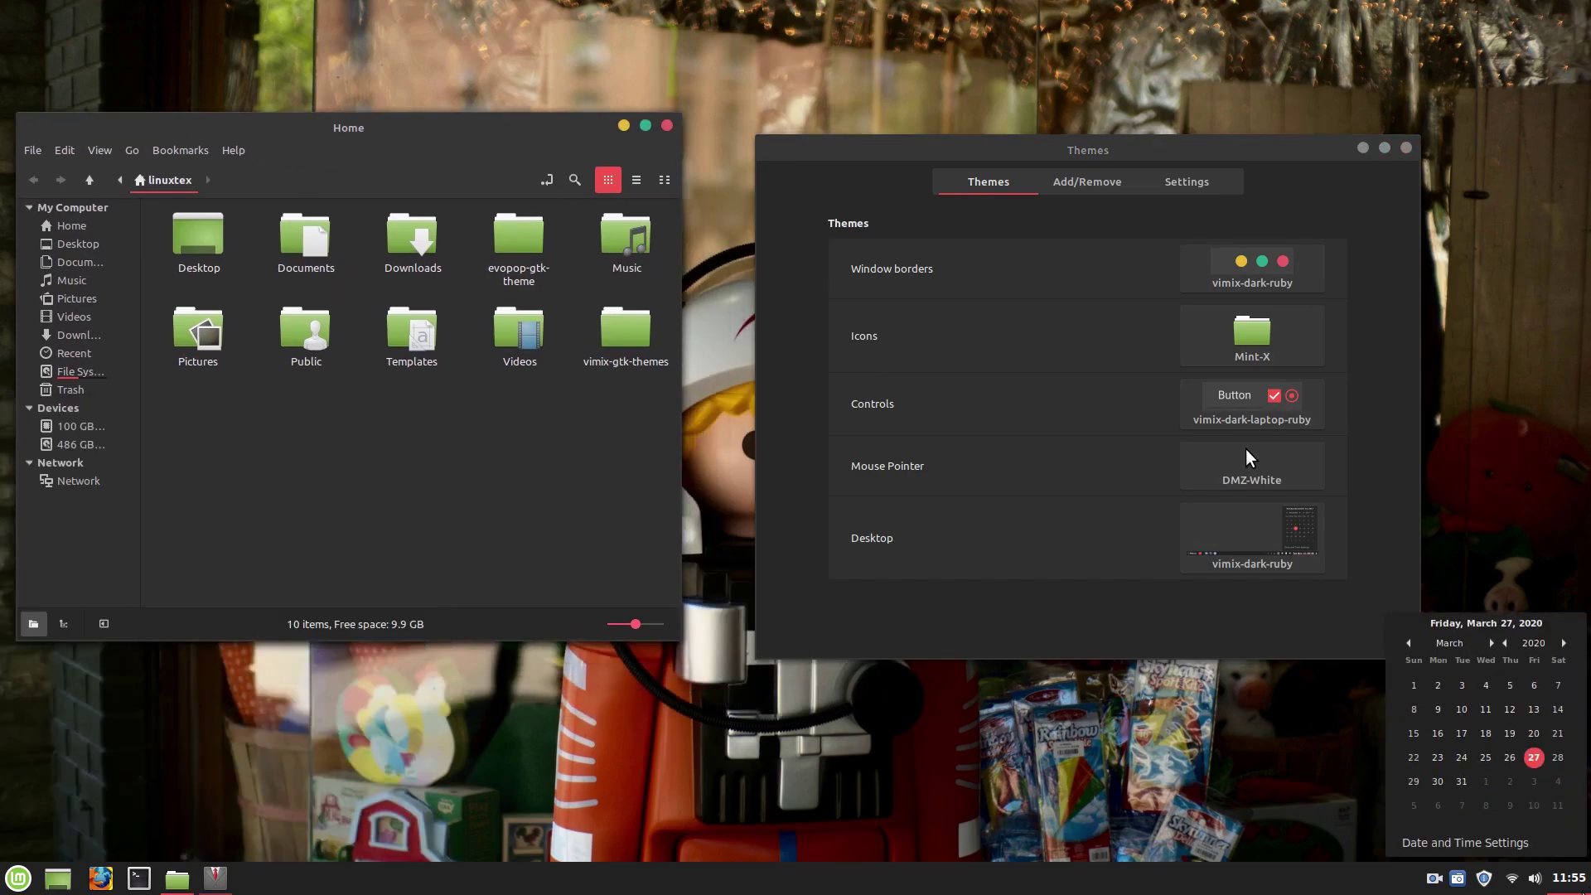
click(1581, 892)
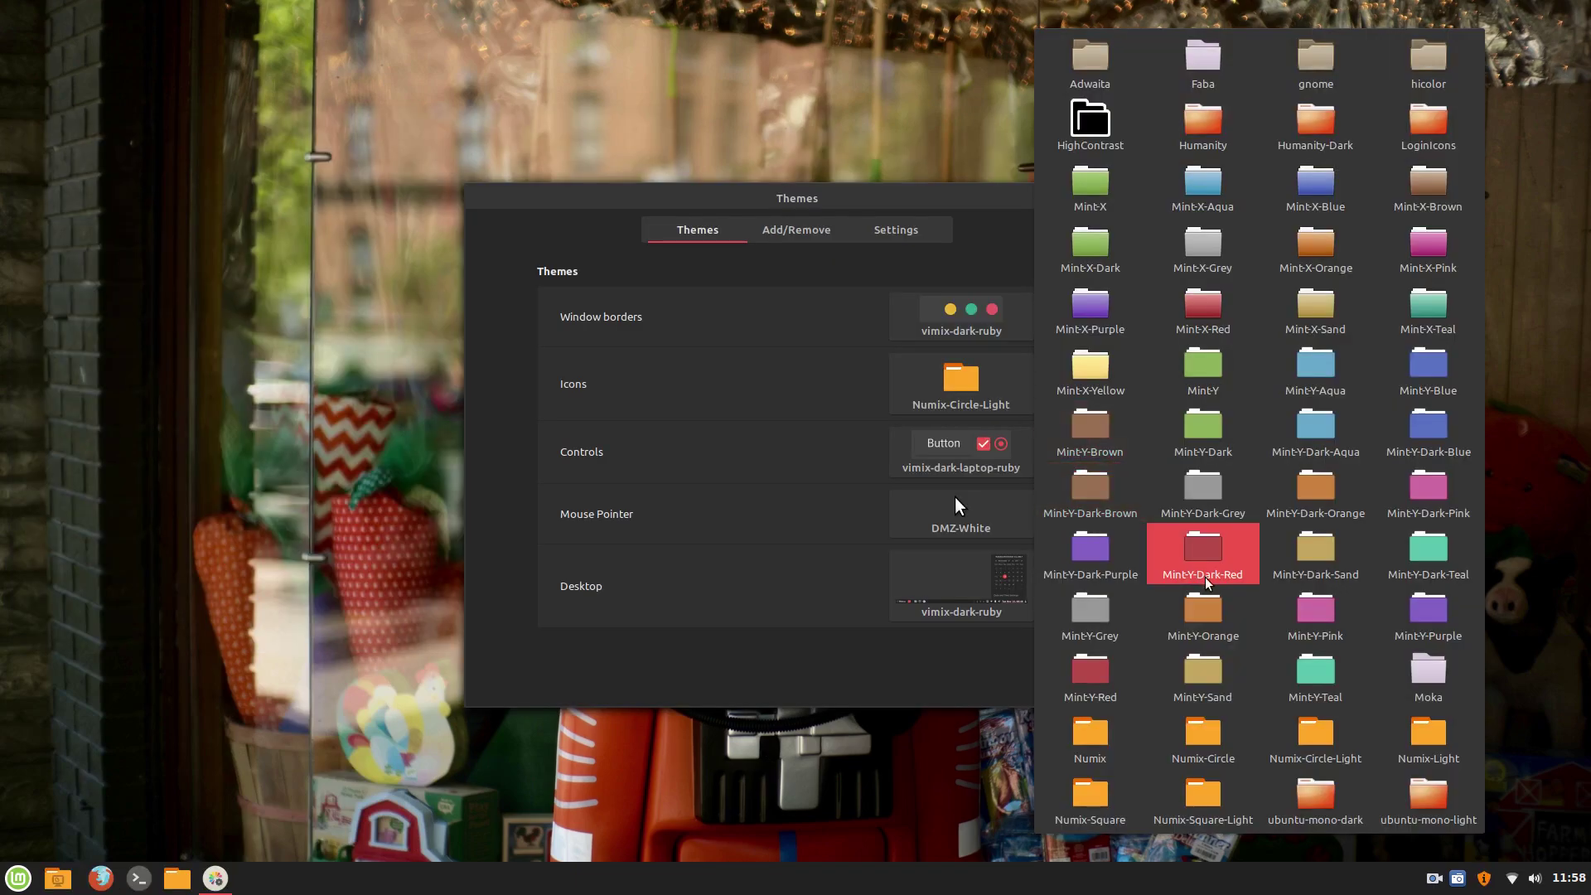
Set the icon theme to Numix-Square and preview its icons in the application menu
click(1119, 811)
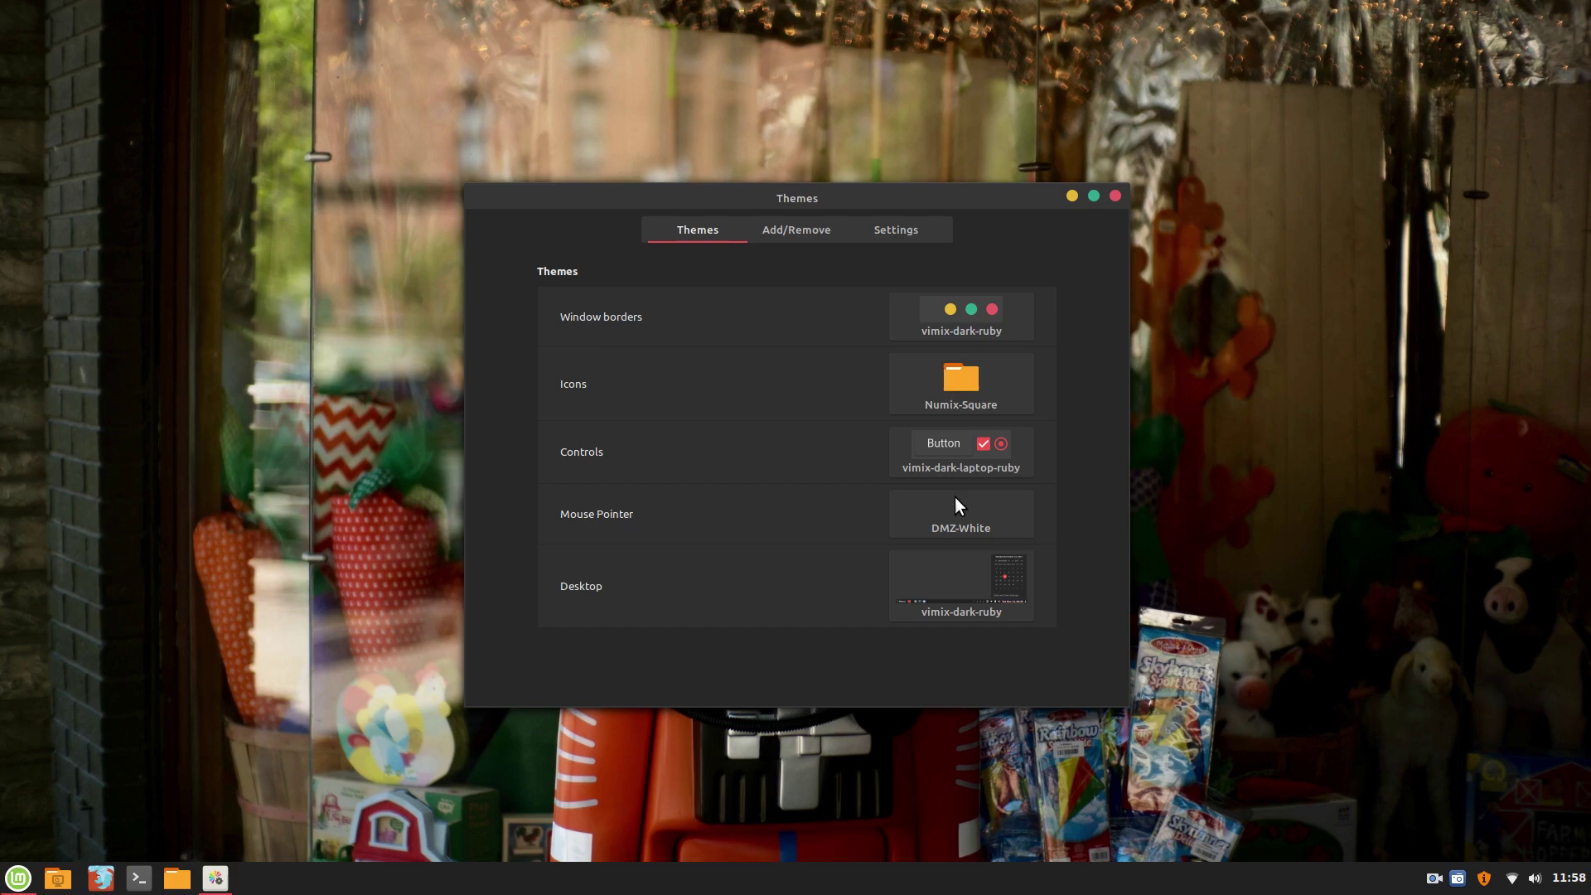
key(super)
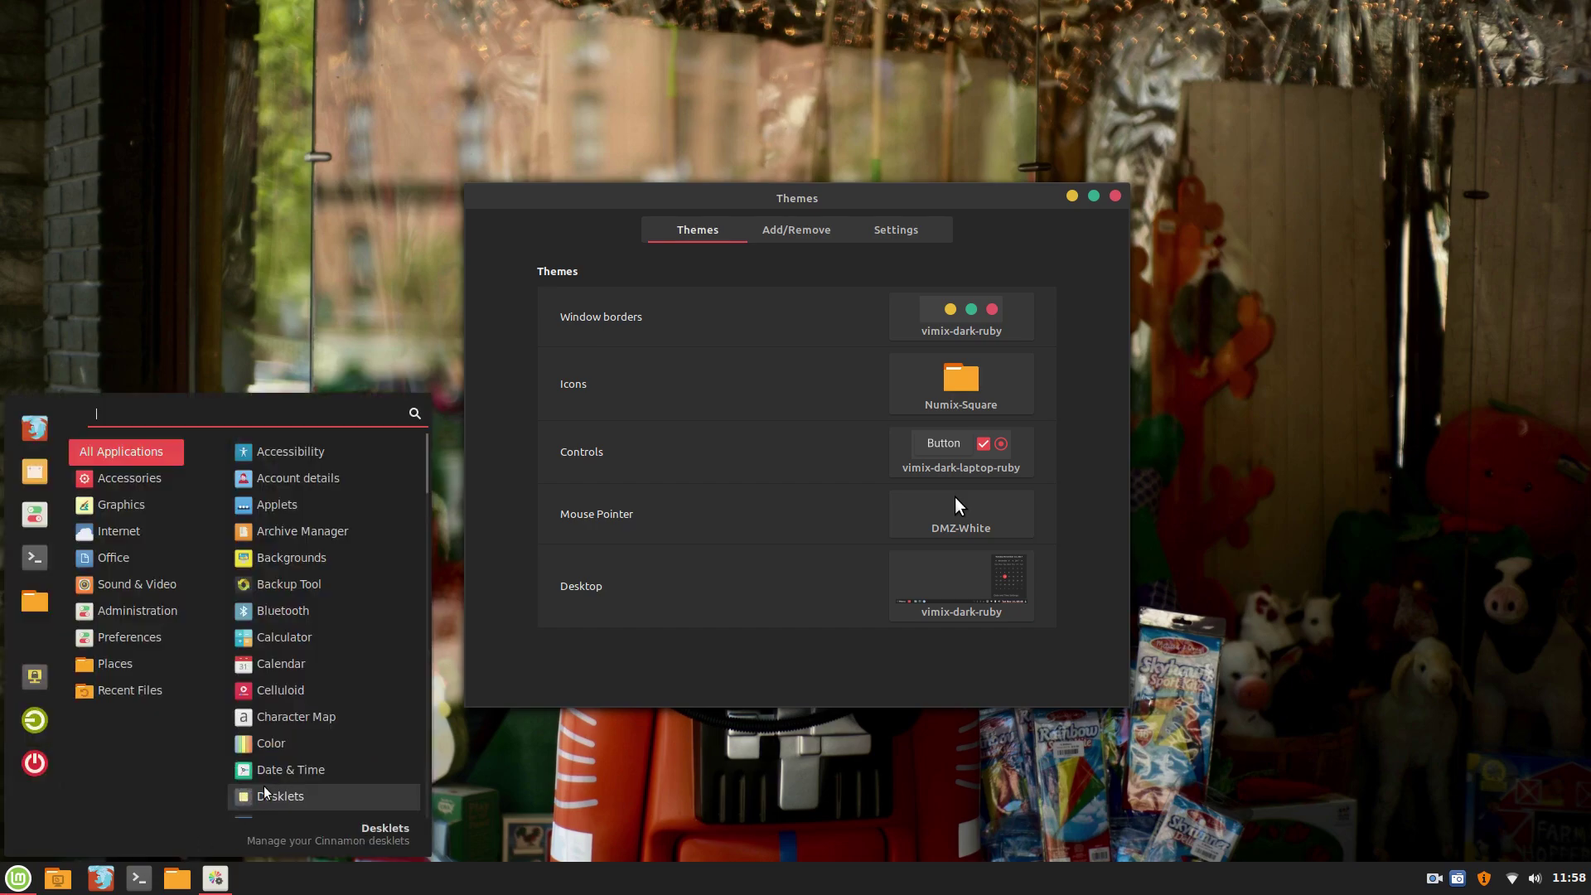
click(604, 756)
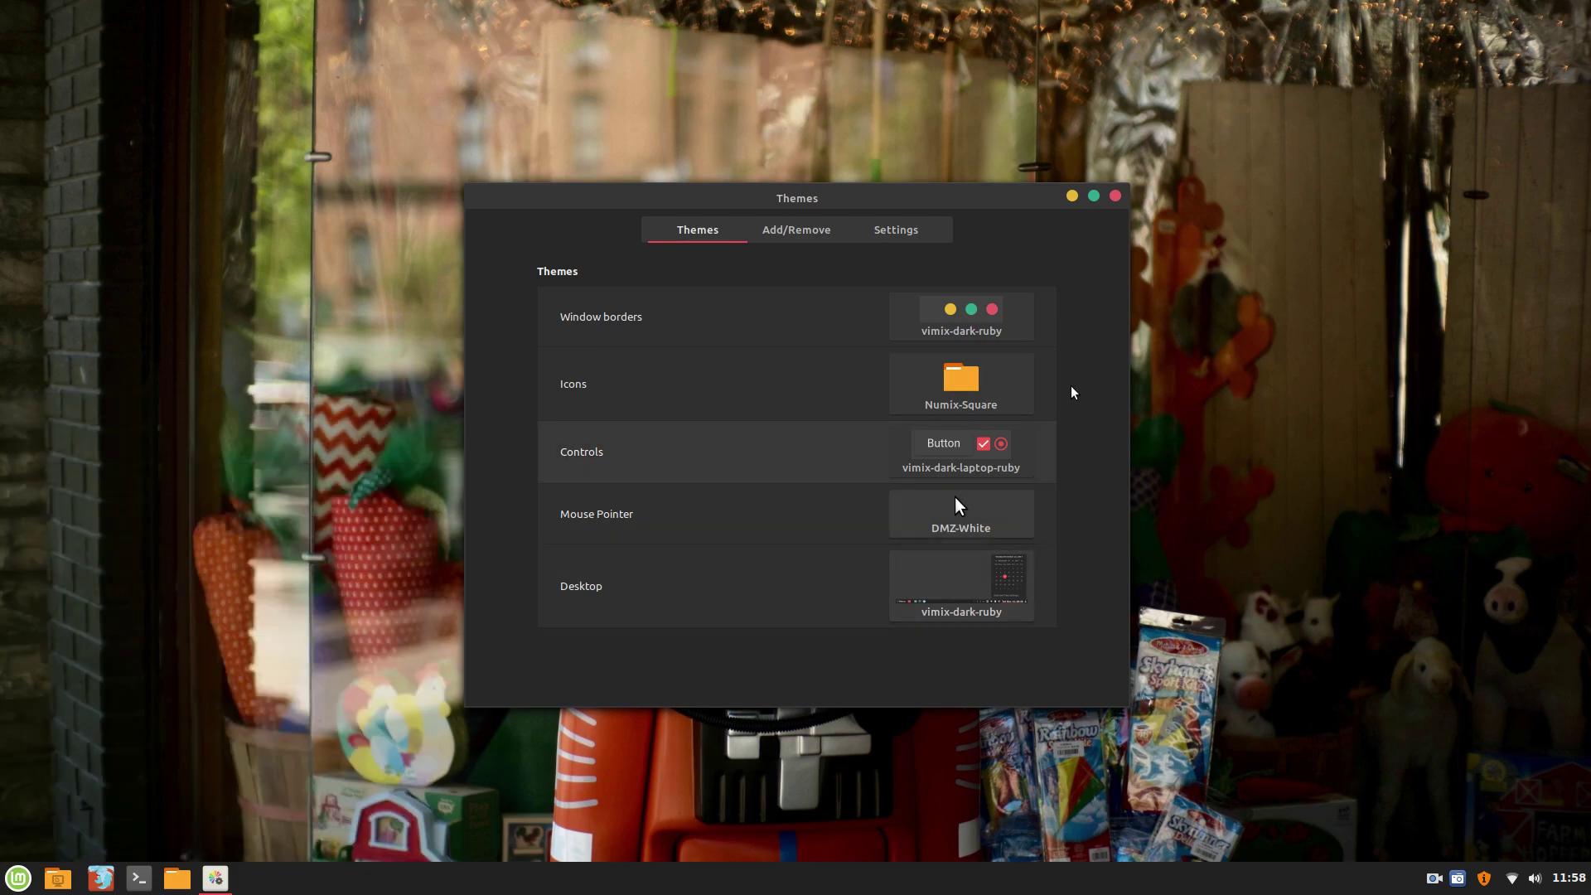
Close the Themes settings and set the Thunderbird image from the Tessa collection as the desktop background, closing Backgrounds when done
click(1115, 196)
right_click(580, 202)
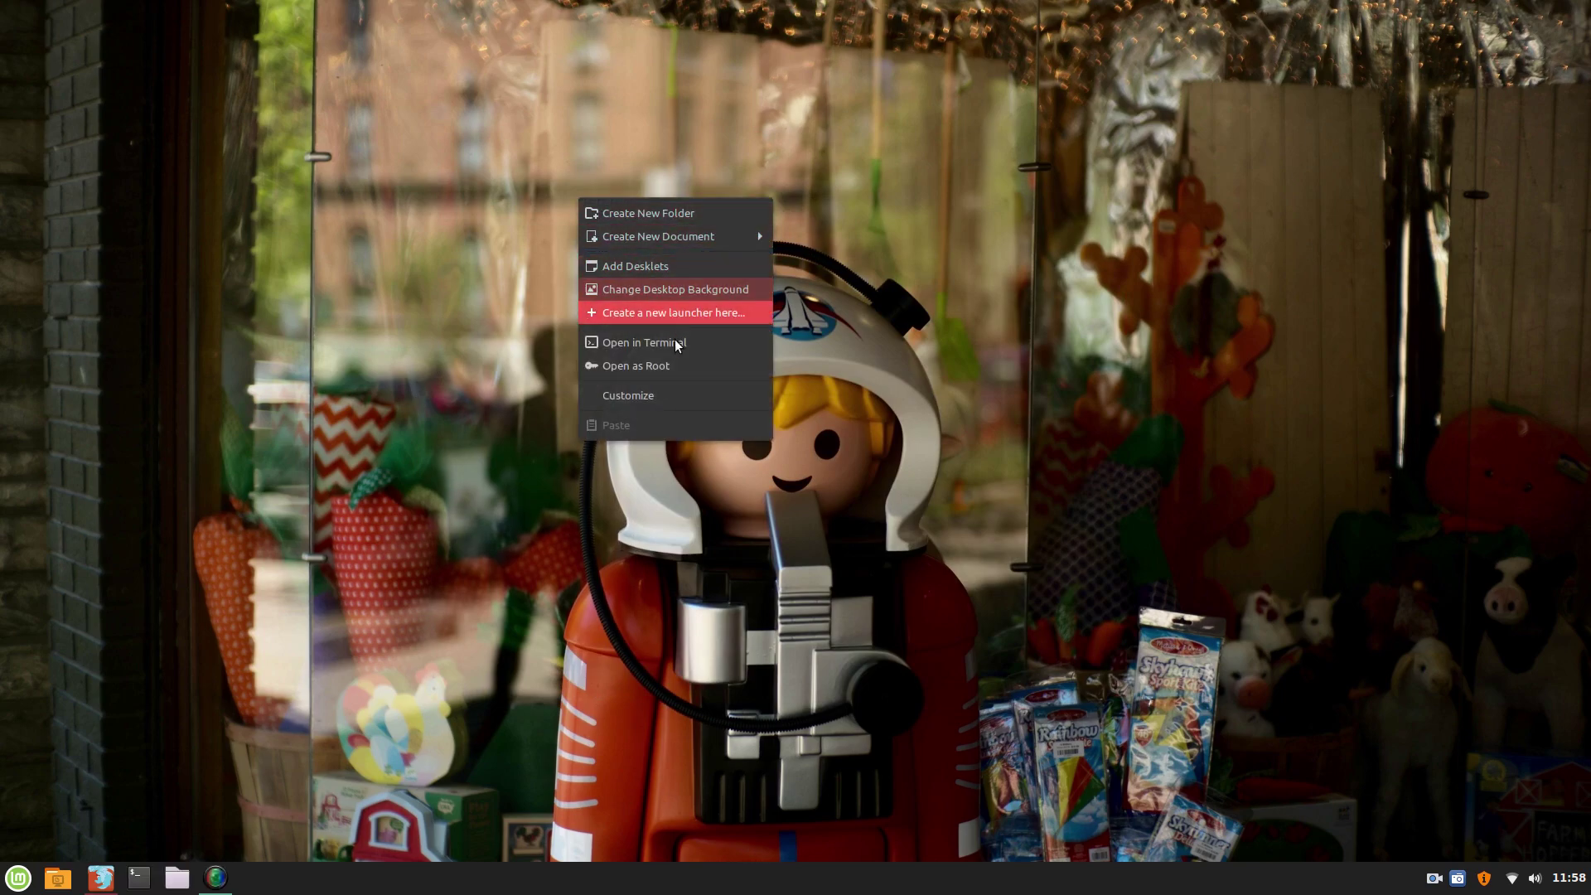
click(675, 289)
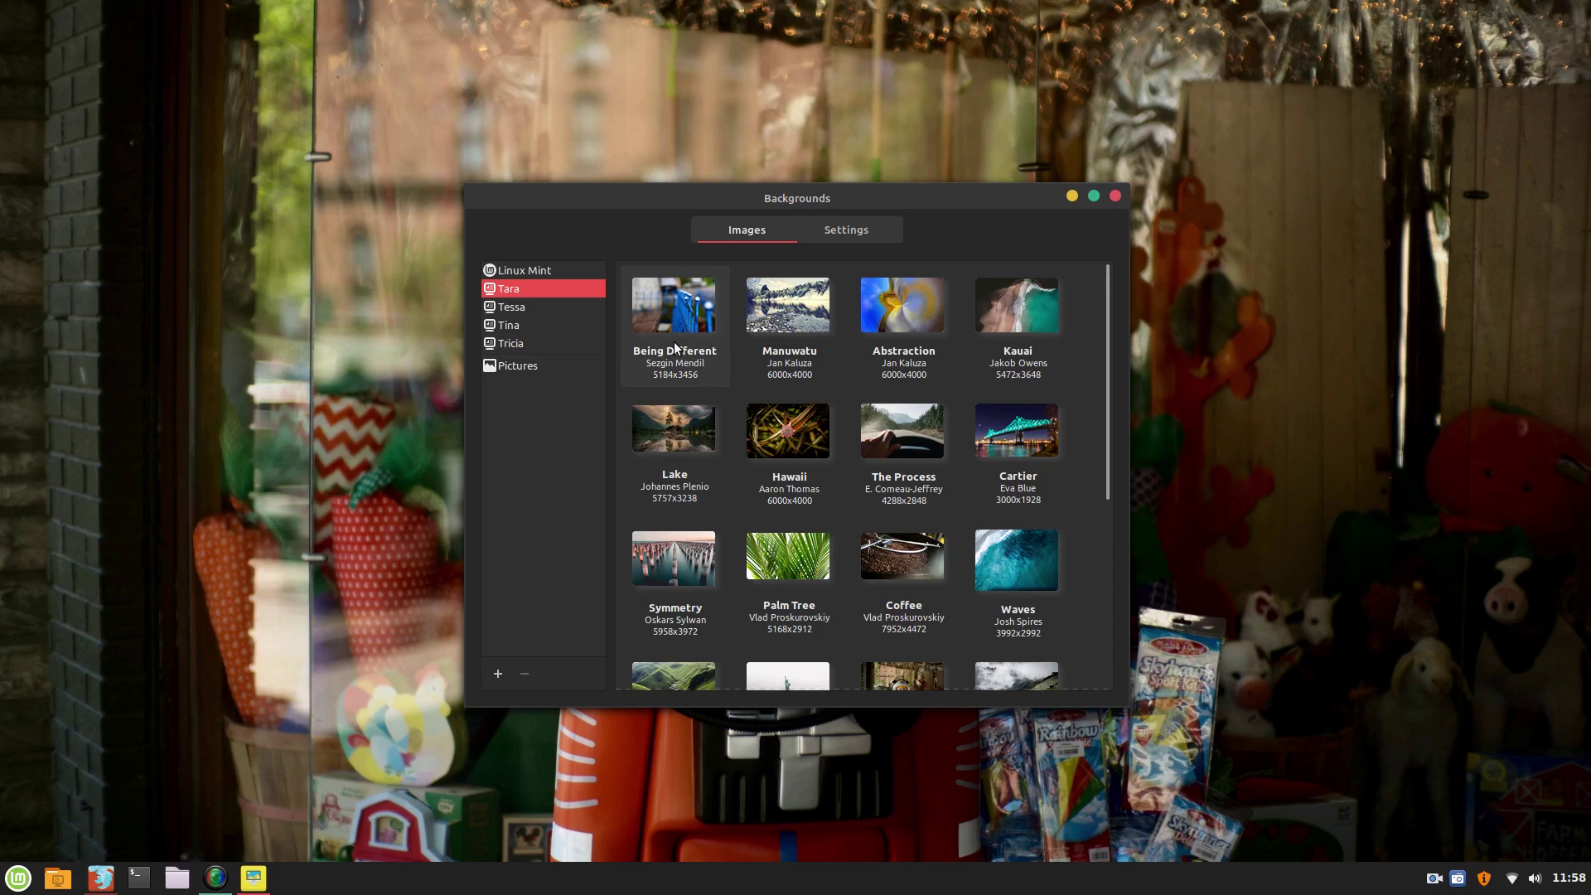
scroll(686, 534, down, 5)
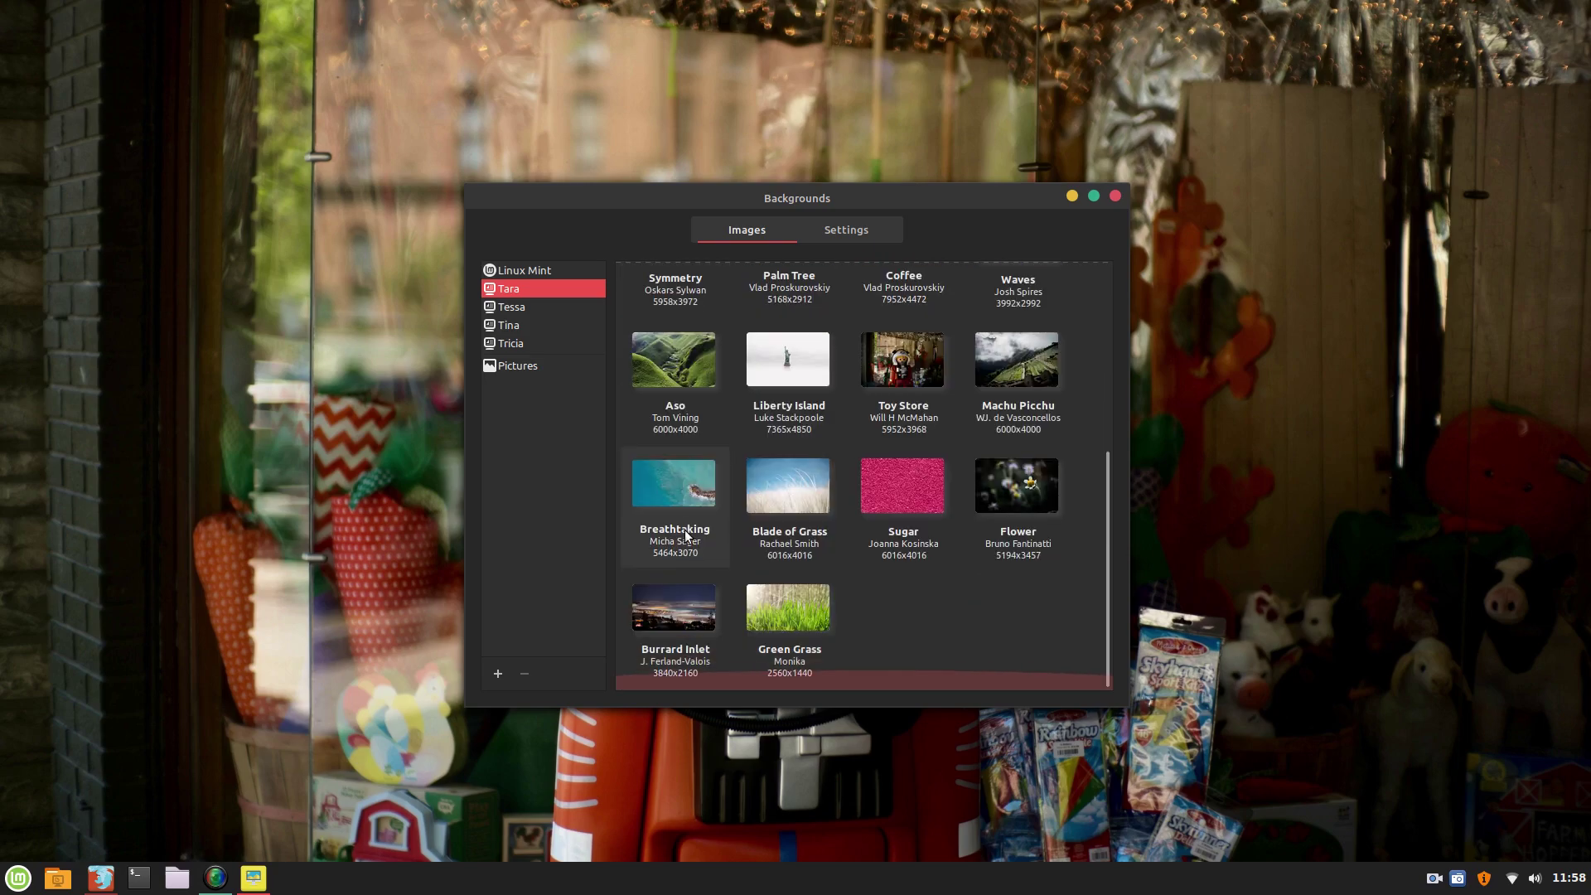
click(553, 307)
scroll(903, 464, down, 5)
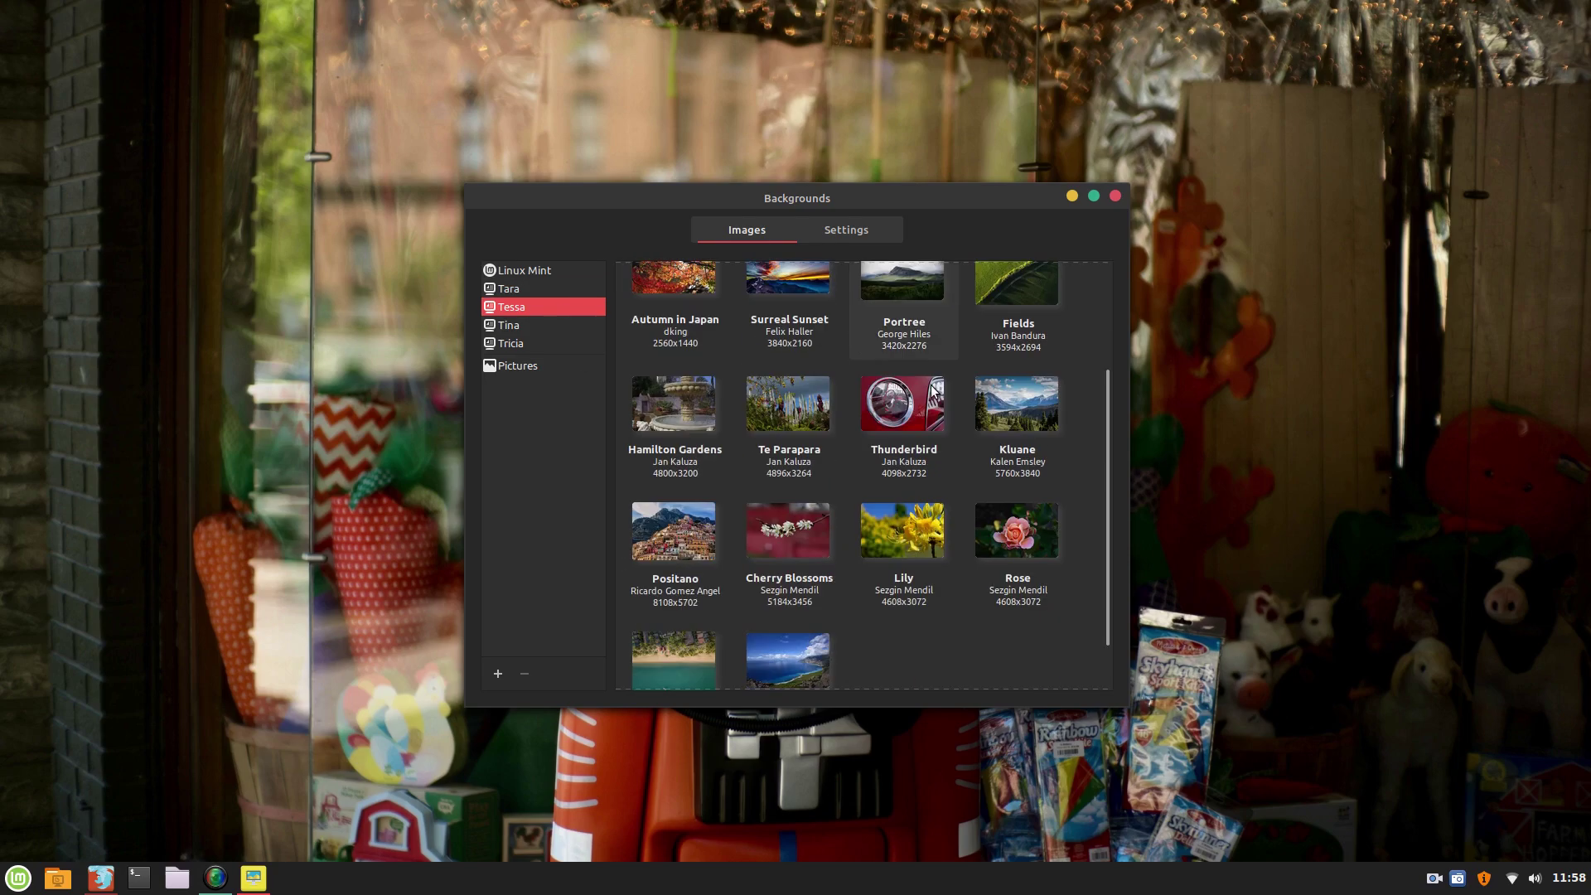
click(944, 365)
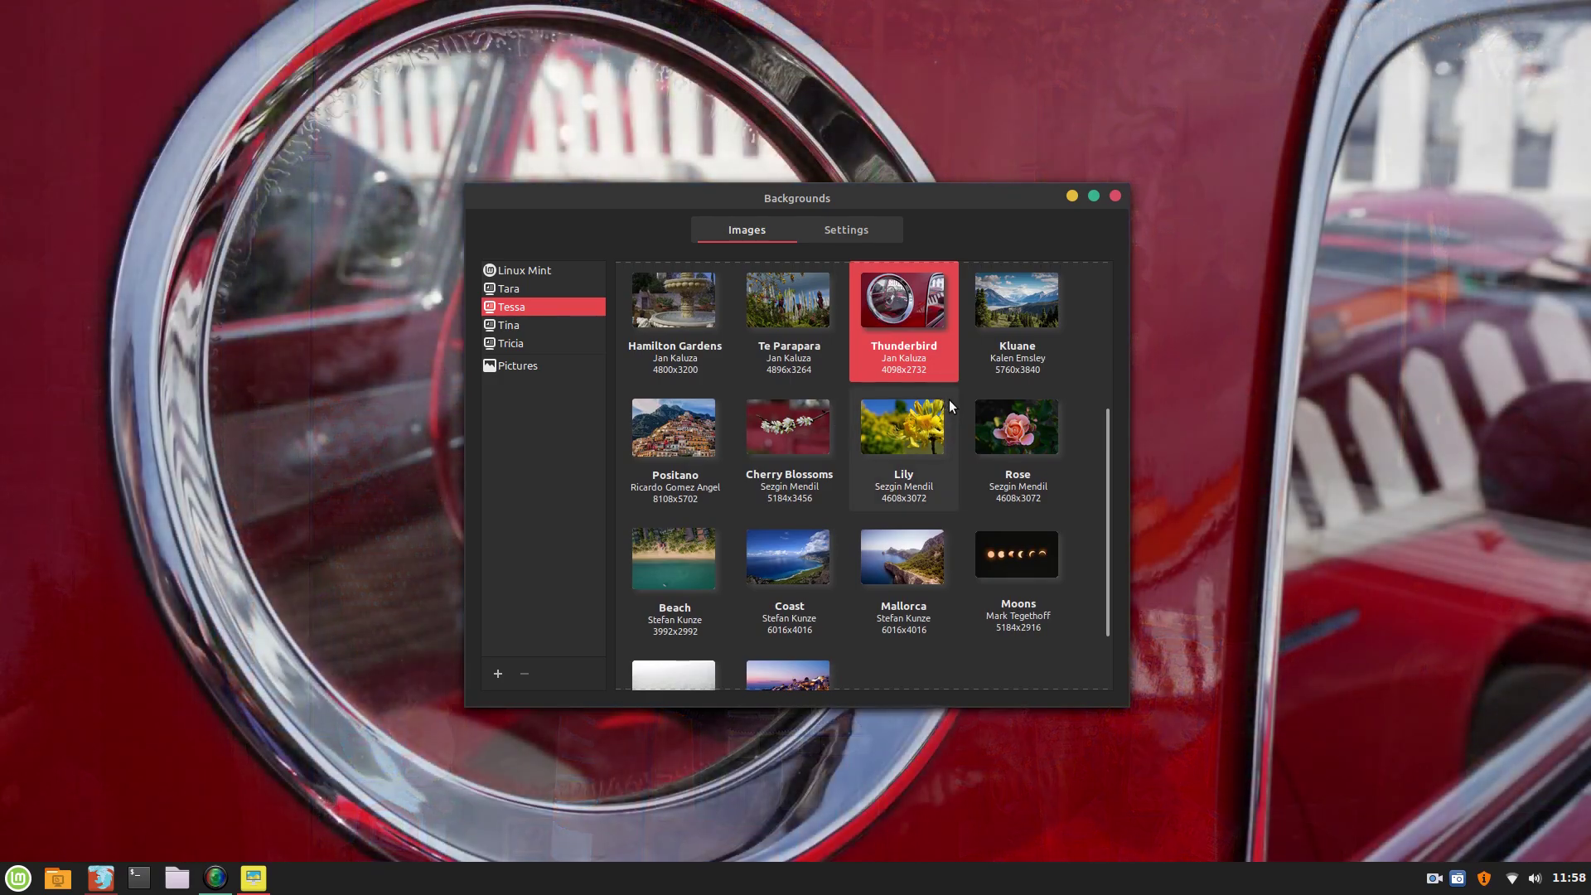
click(1116, 196)
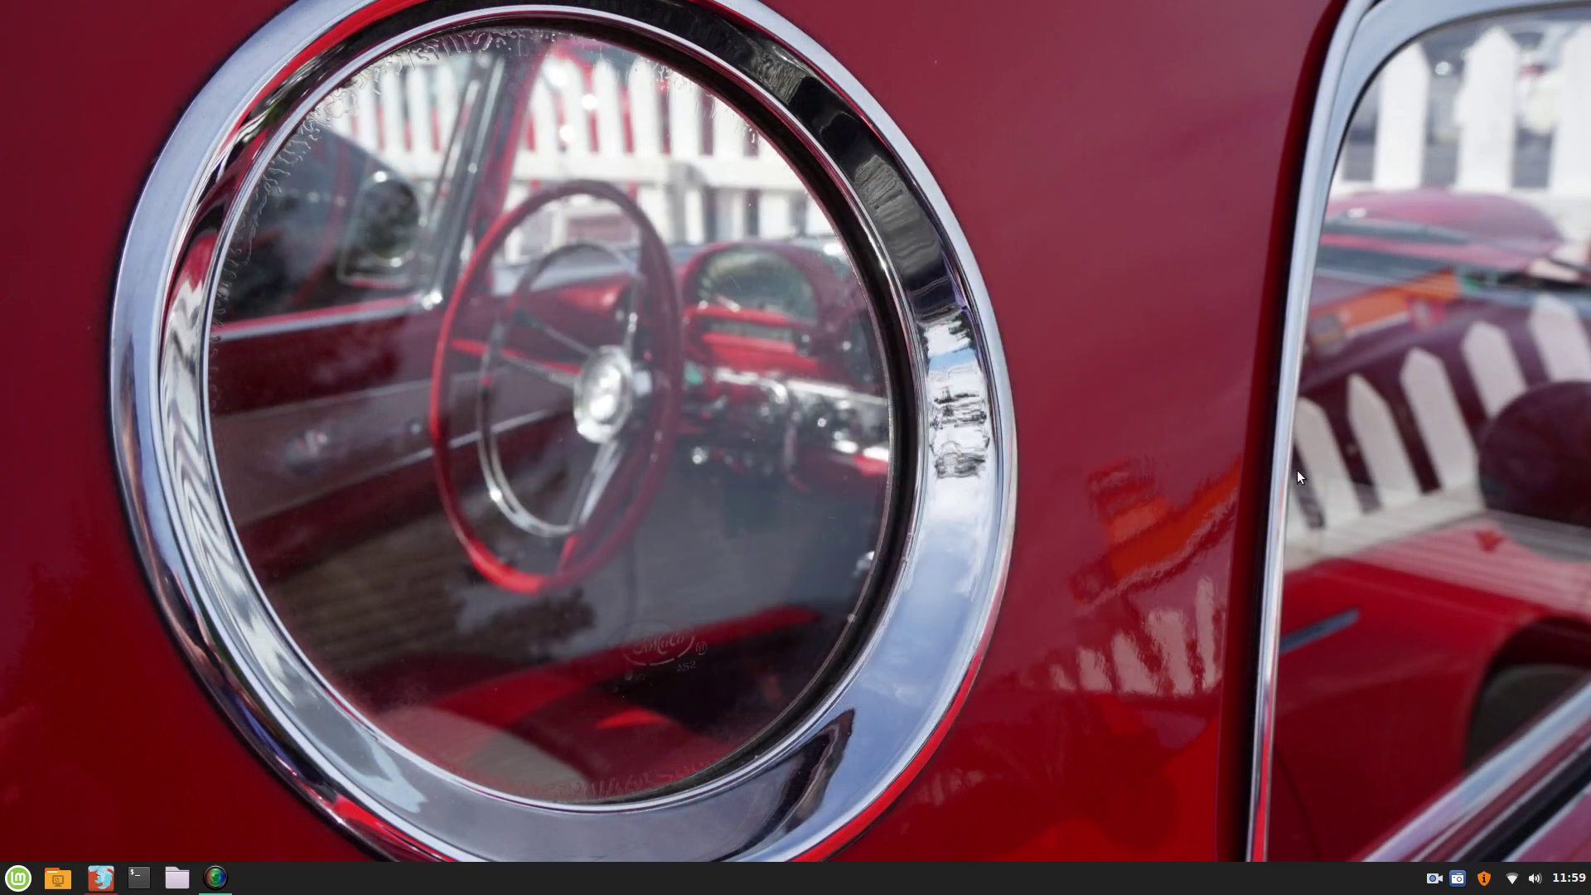
Preview the application menu and the panel calendar over the Thunderbird wallpaper
click(12, 876)
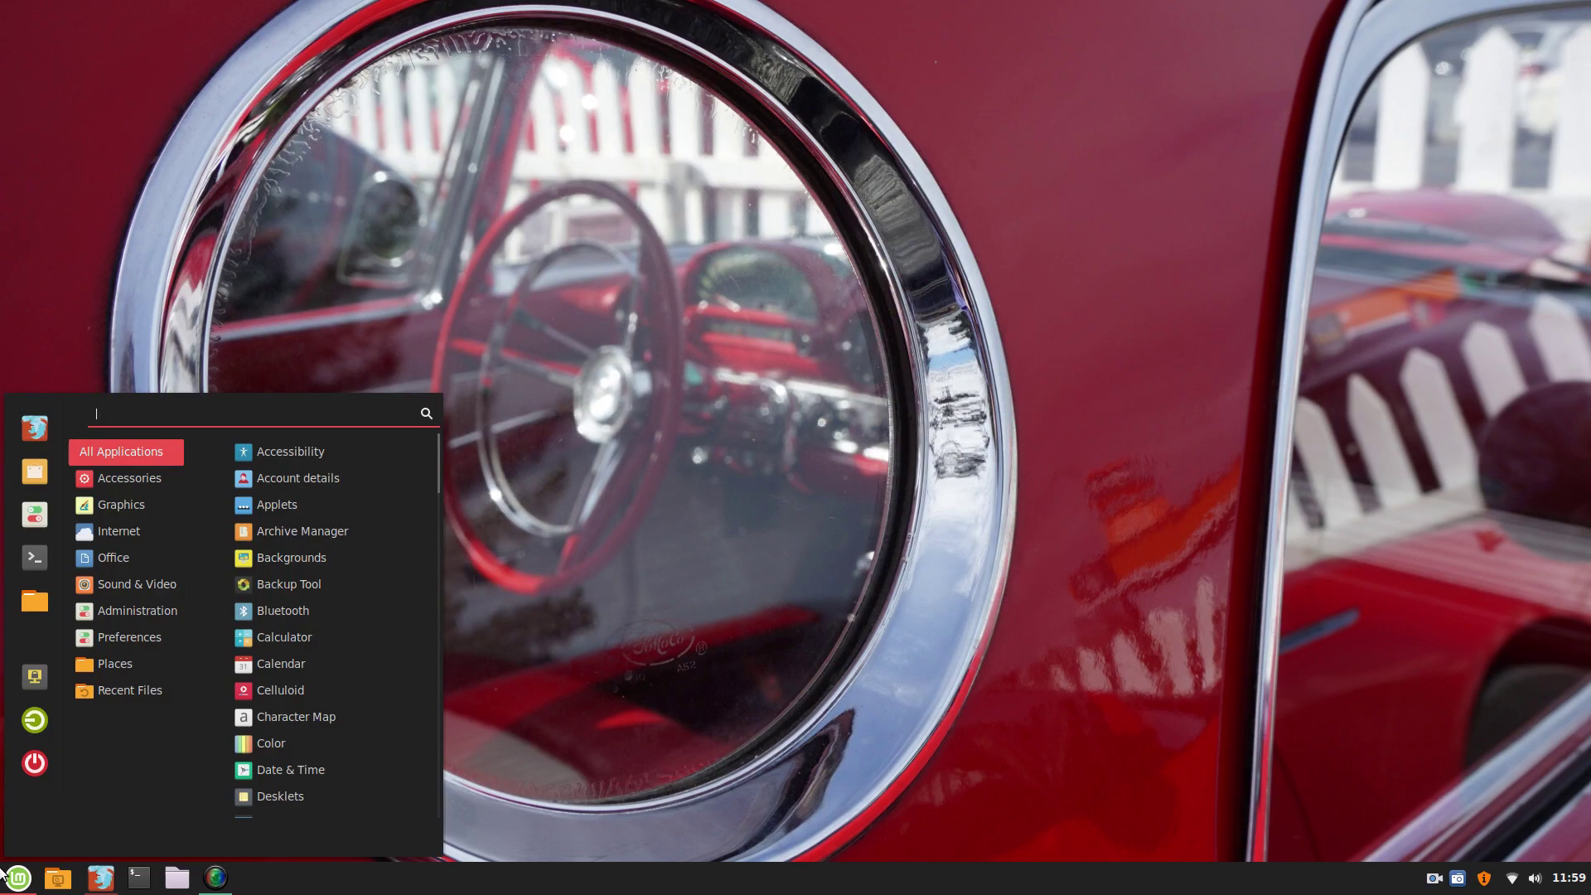
click(878, 580)
click(1560, 892)
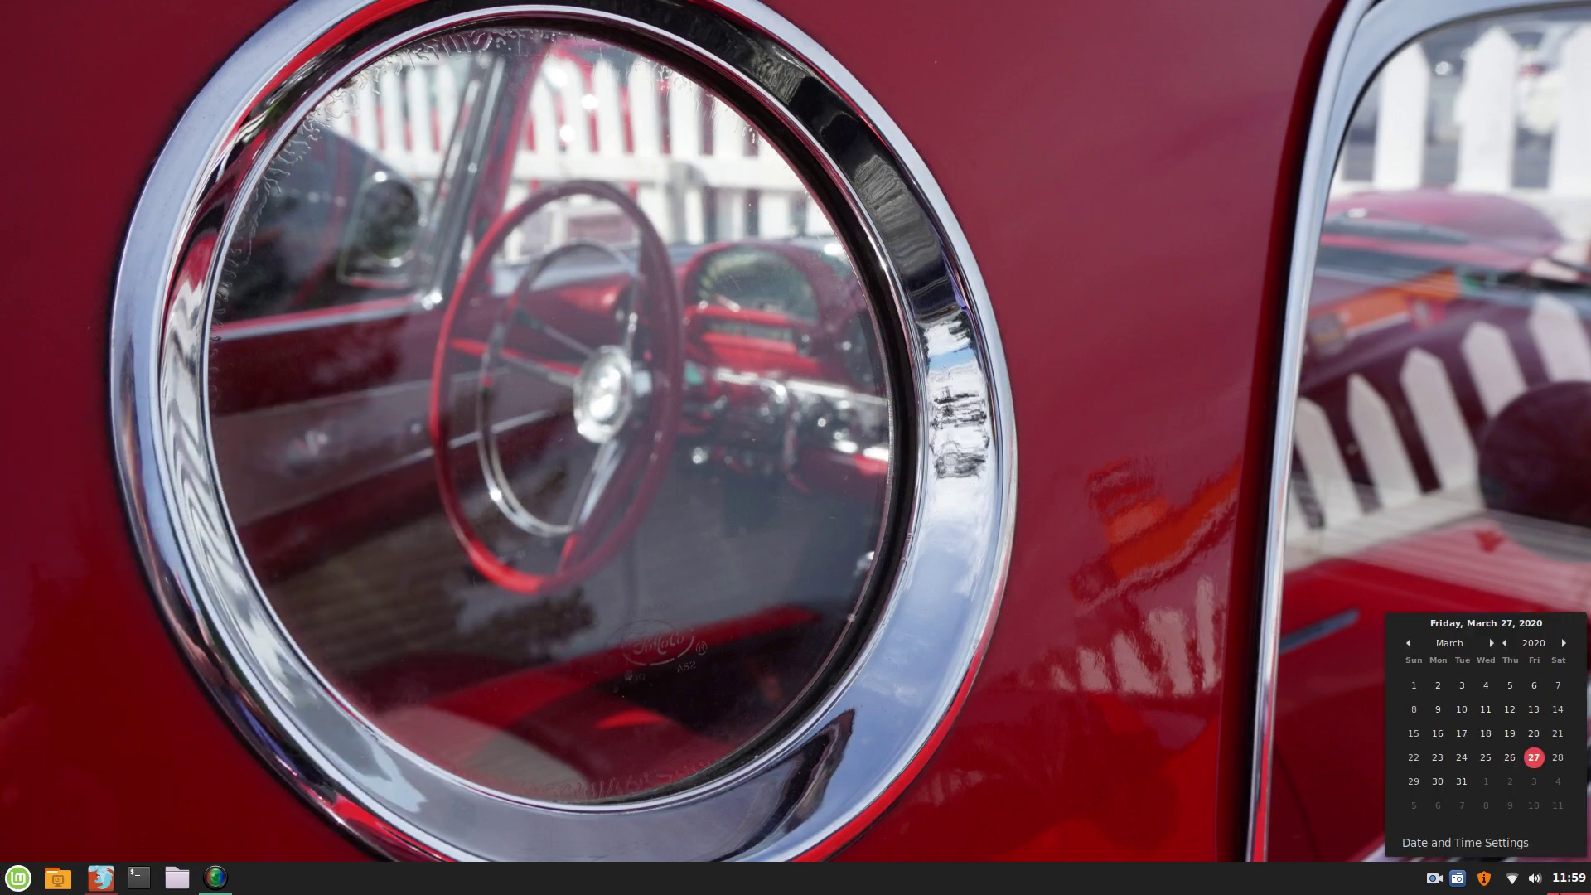
click(1560, 893)
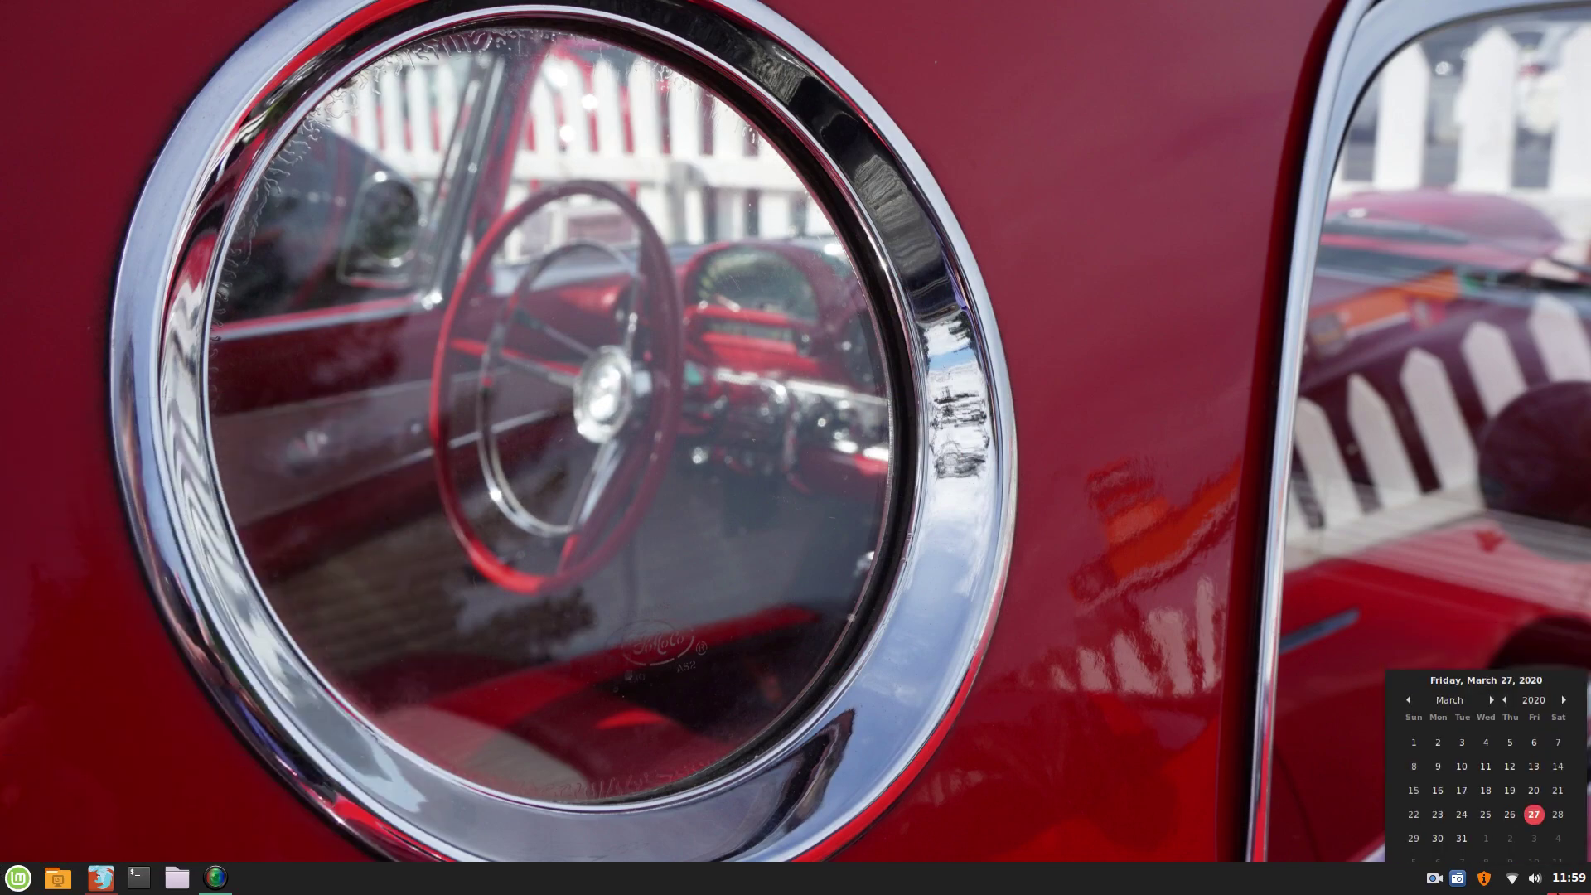
Open the Home folder in the file manager and move its window away from the middle of the desktop
click(176, 878)
drag(852, 196, 458, 119)
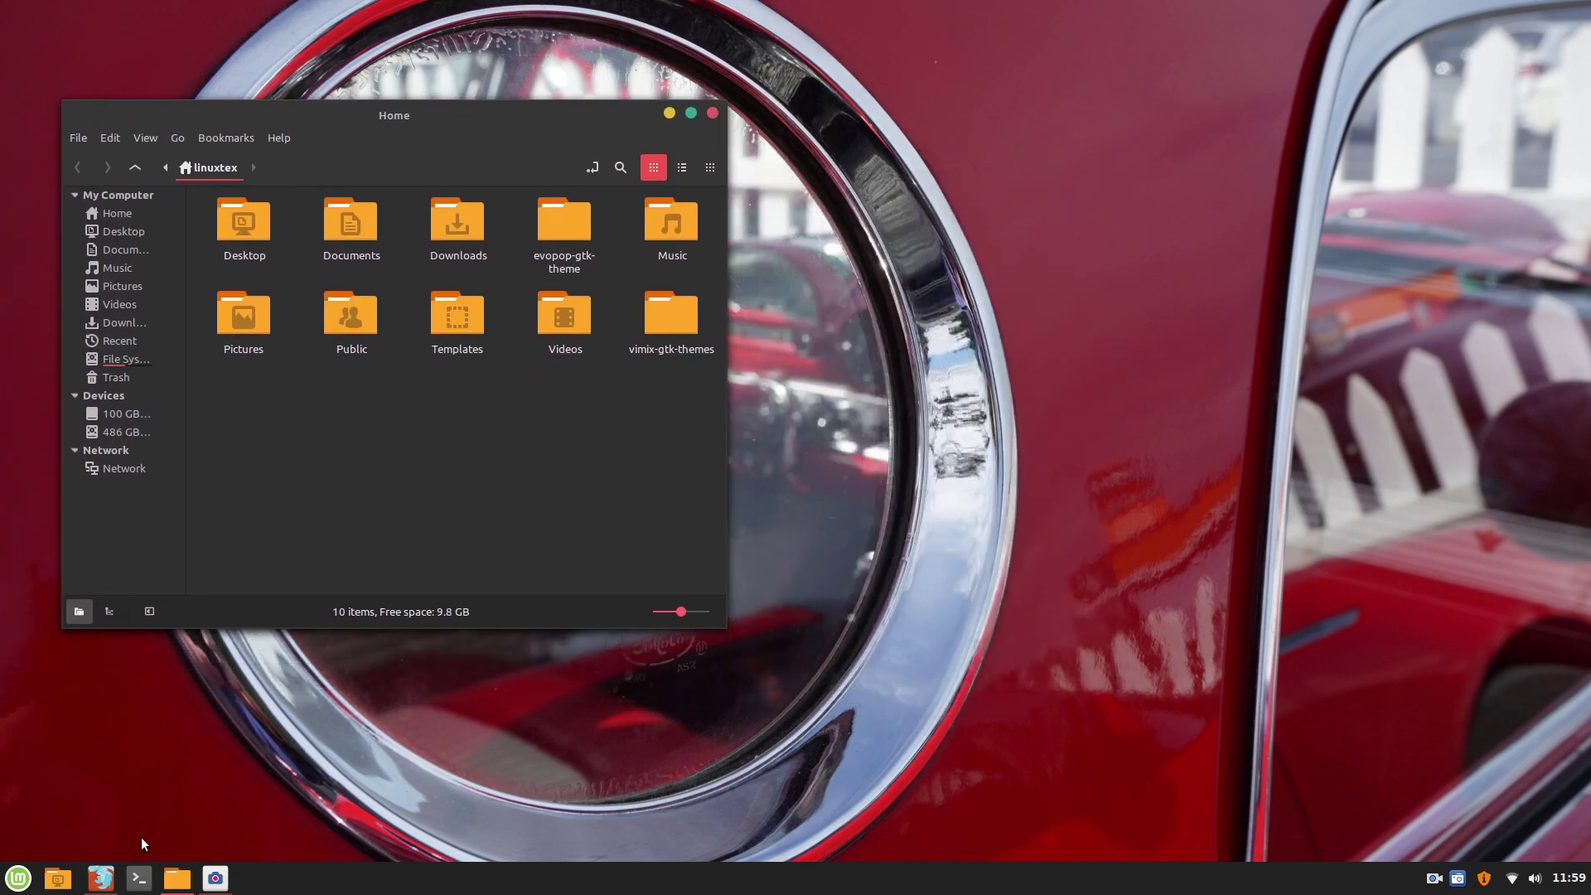